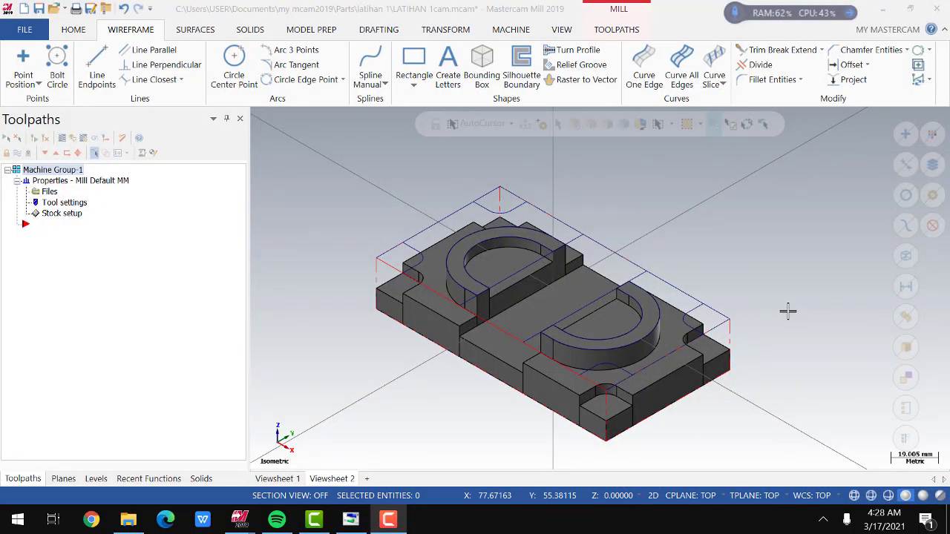
click(511, 29)
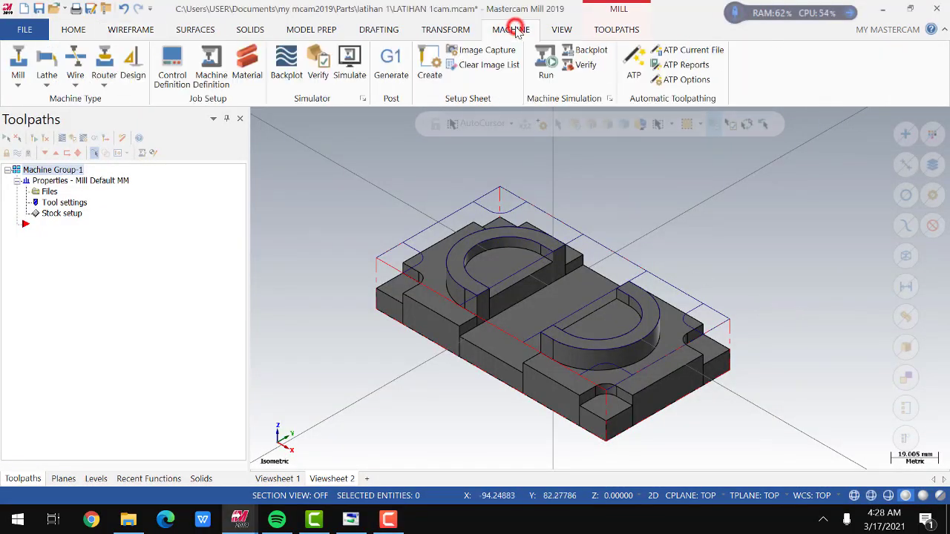
click(18, 78)
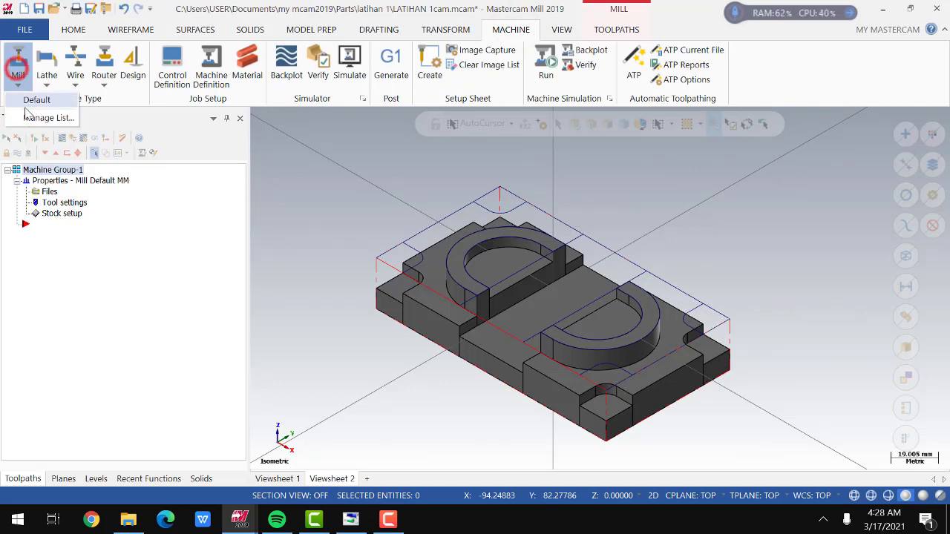
click(28, 106)
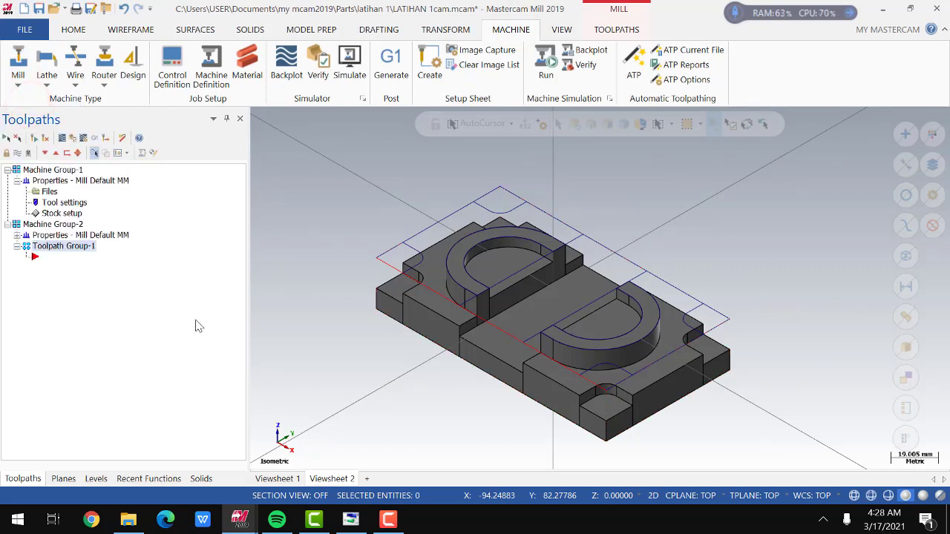
click(68, 224)
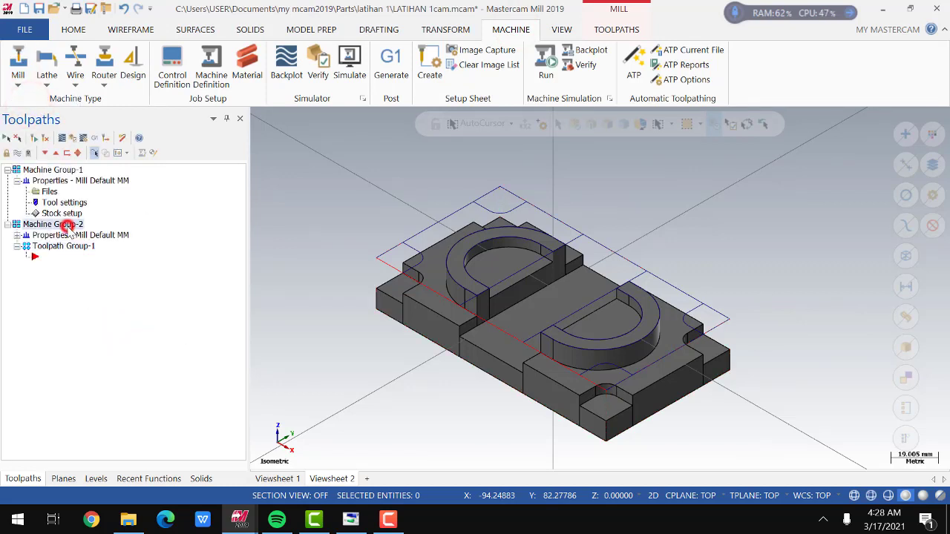
key(Delete)
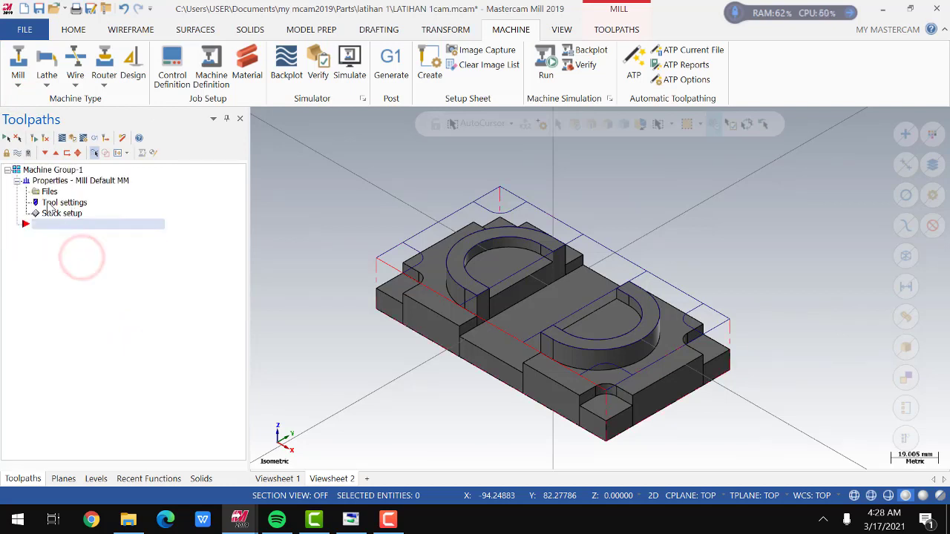
- Open the stock setup of Machine Group-1 and start defining the stock with a bounding box
double_click(55, 214)
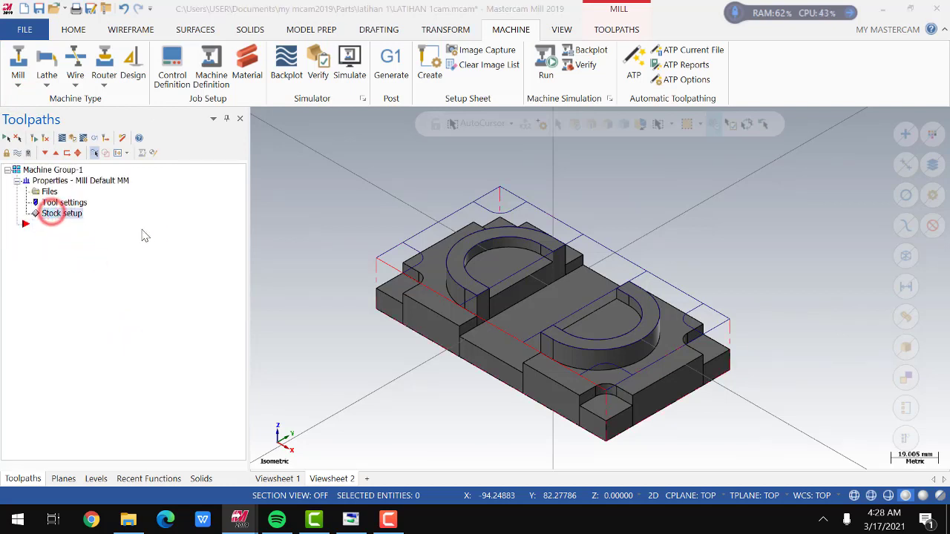
click(611, 182)
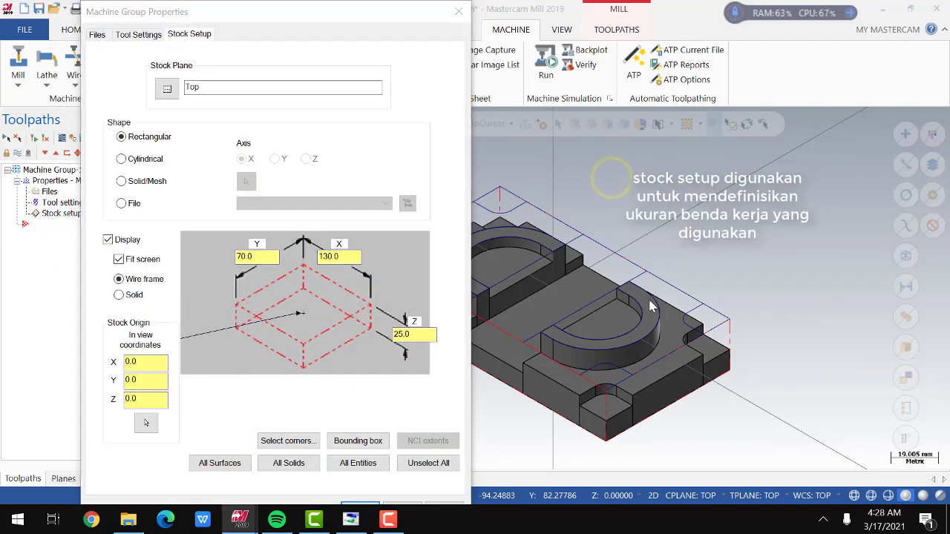
click(375, 442)
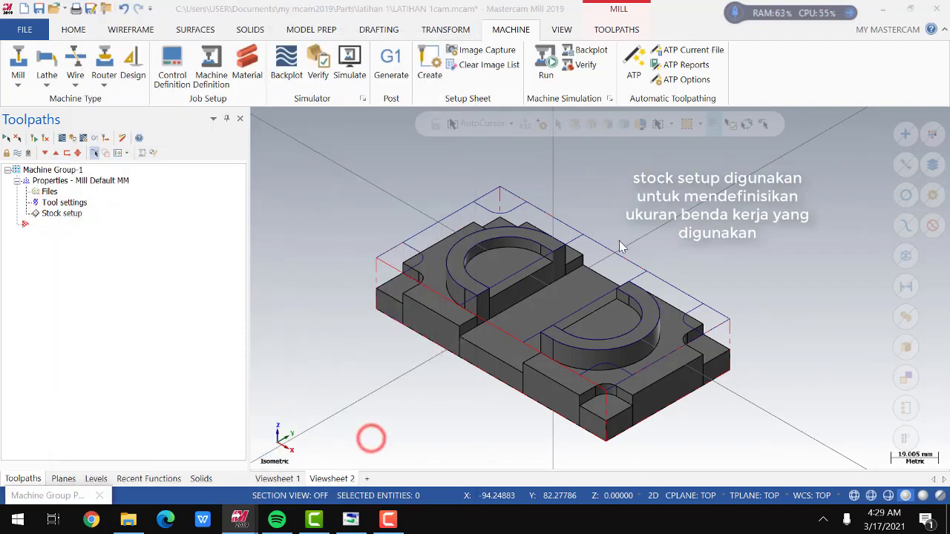
- Select all the lines of the part's outer rectangle in the top view as the bounding box entities
right_click(617, 205)
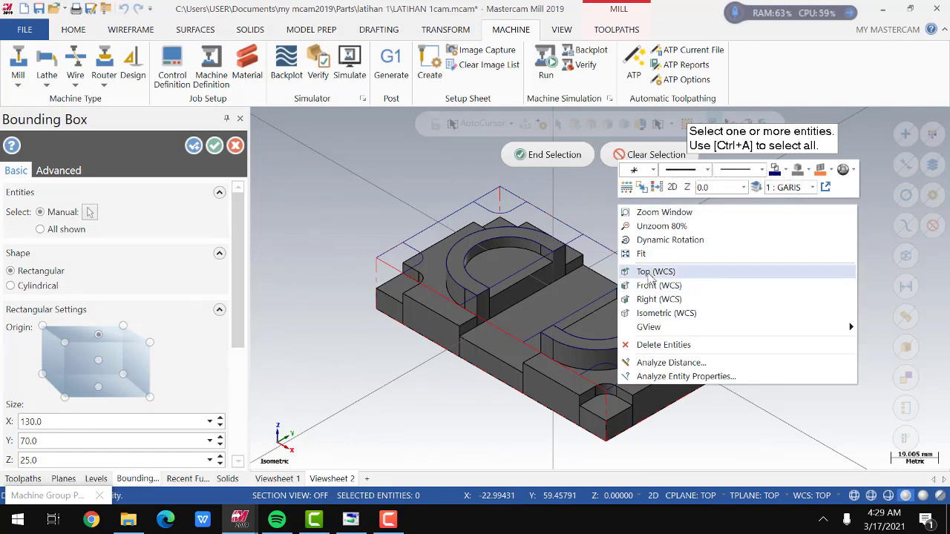
click(649, 271)
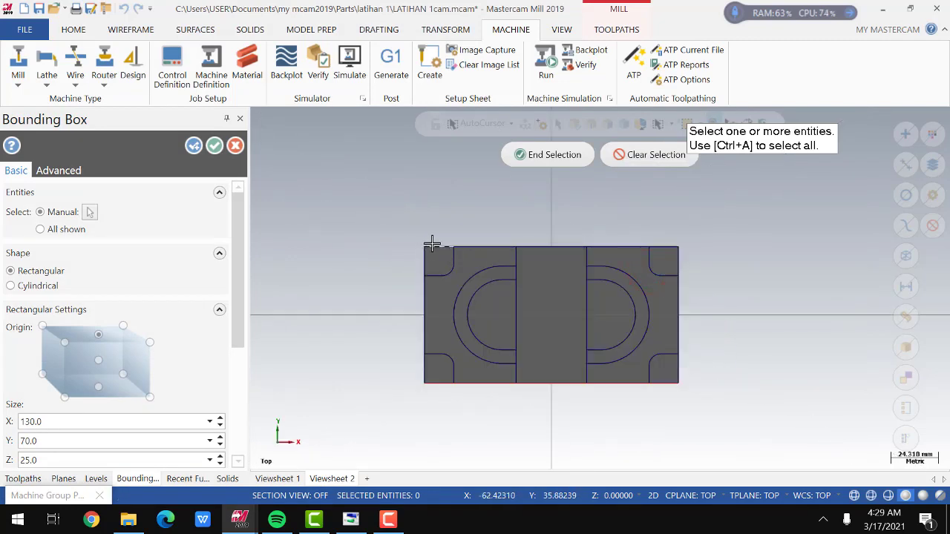
click(434, 245)
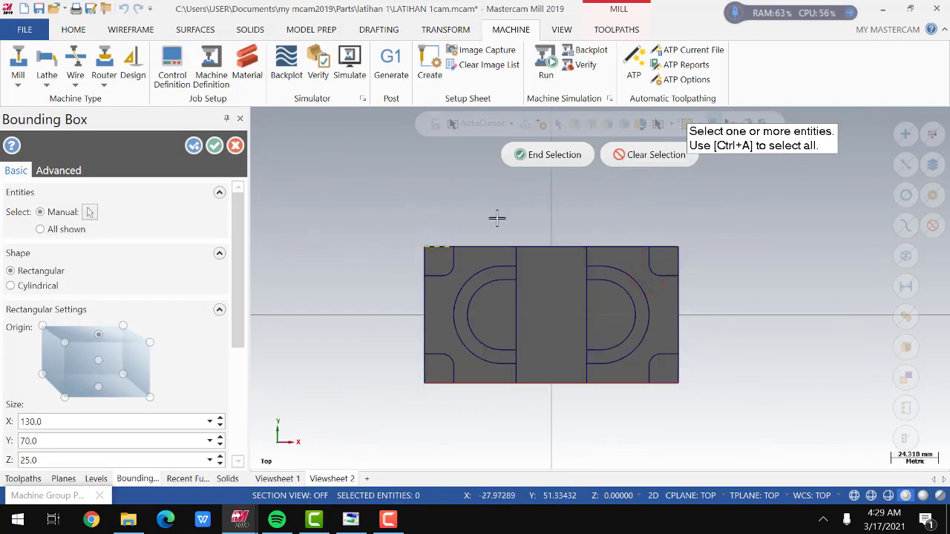
click(541, 243)
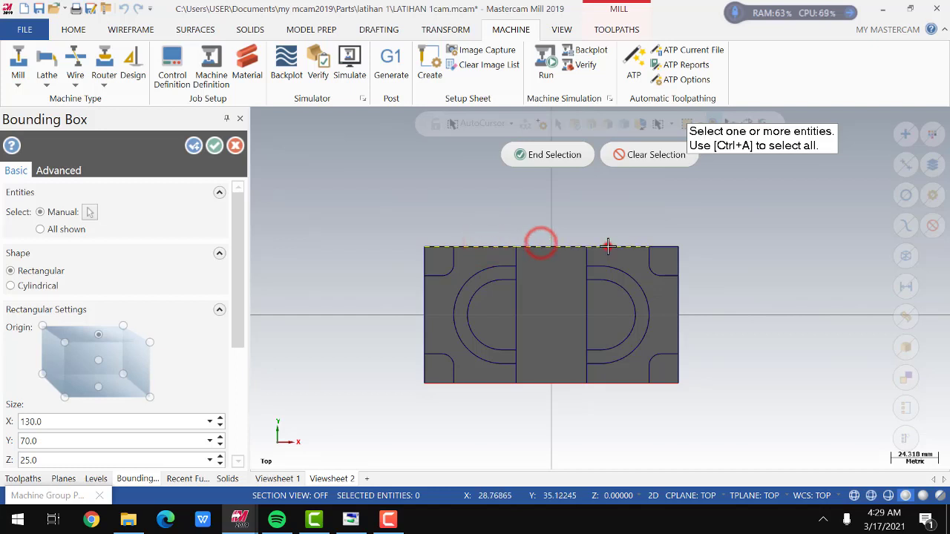
click(608, 245)
click(660, 245)
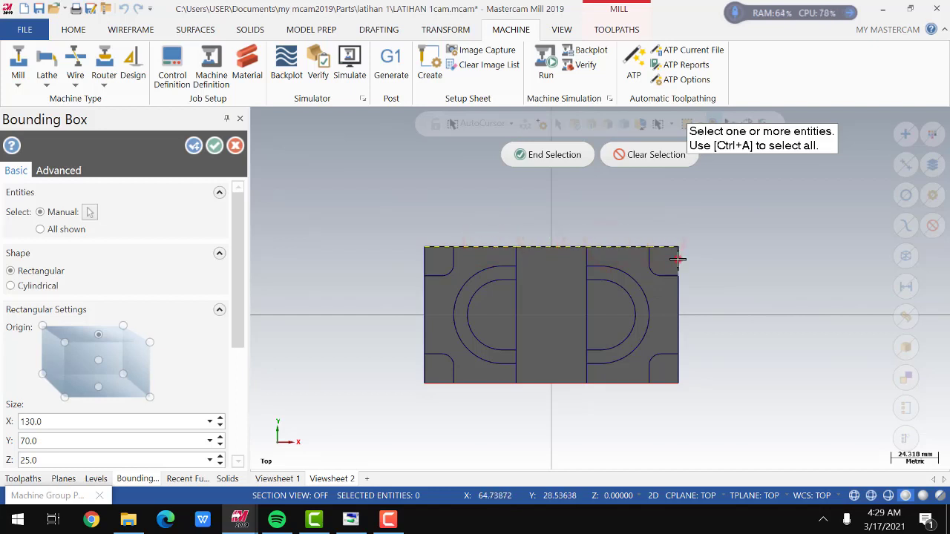
click(680, 292)
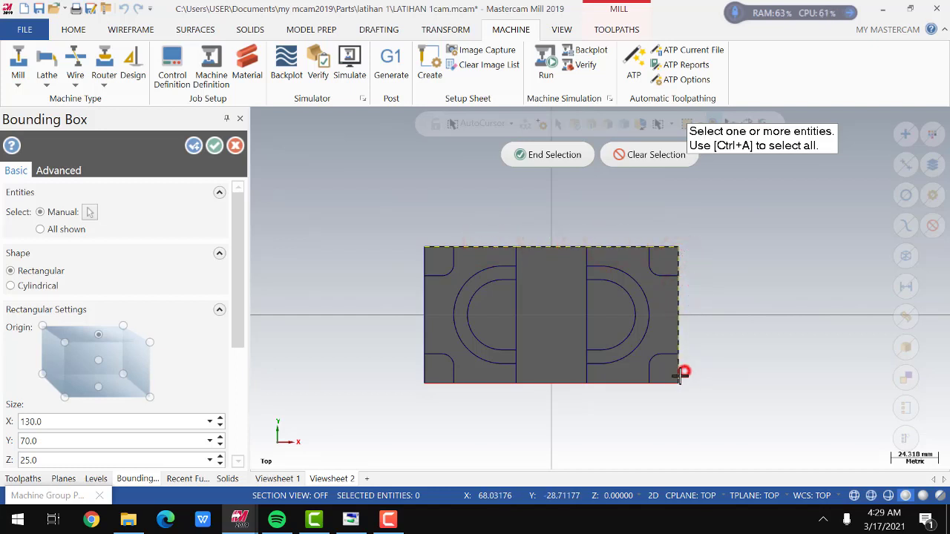
click(636, 384)
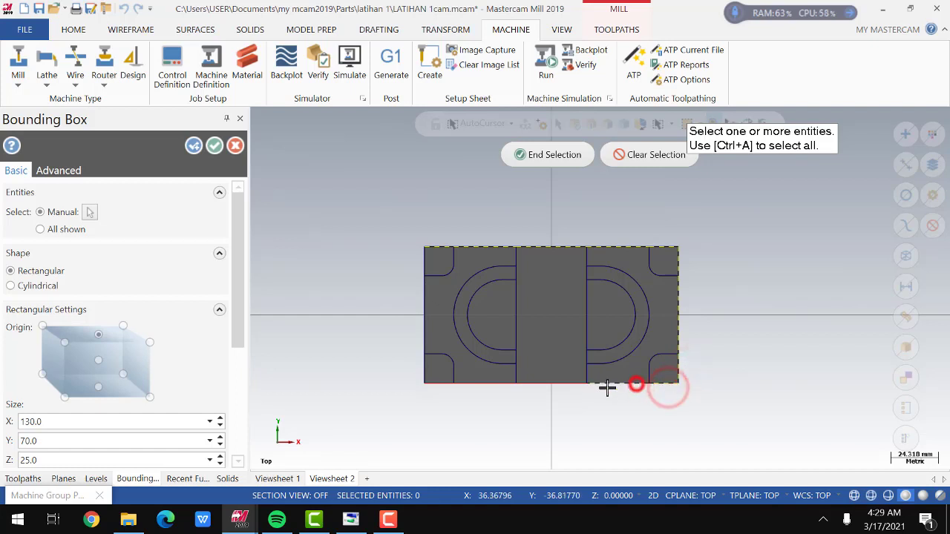
click(568, 384)
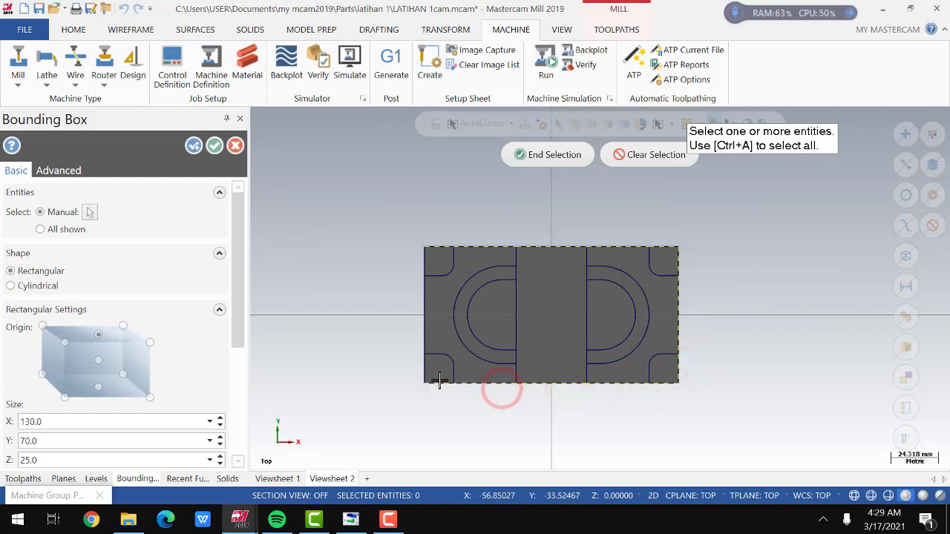
click(424, 335)
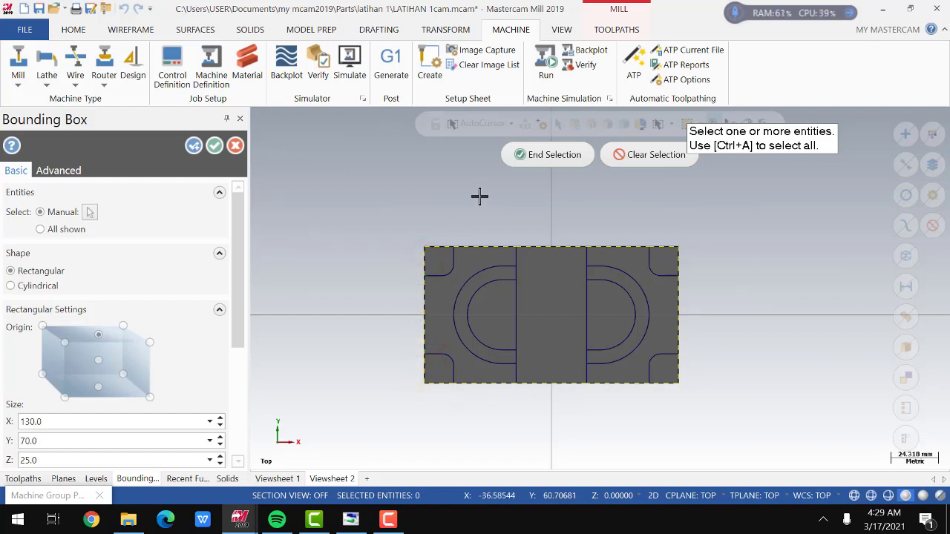
click(525, 154)
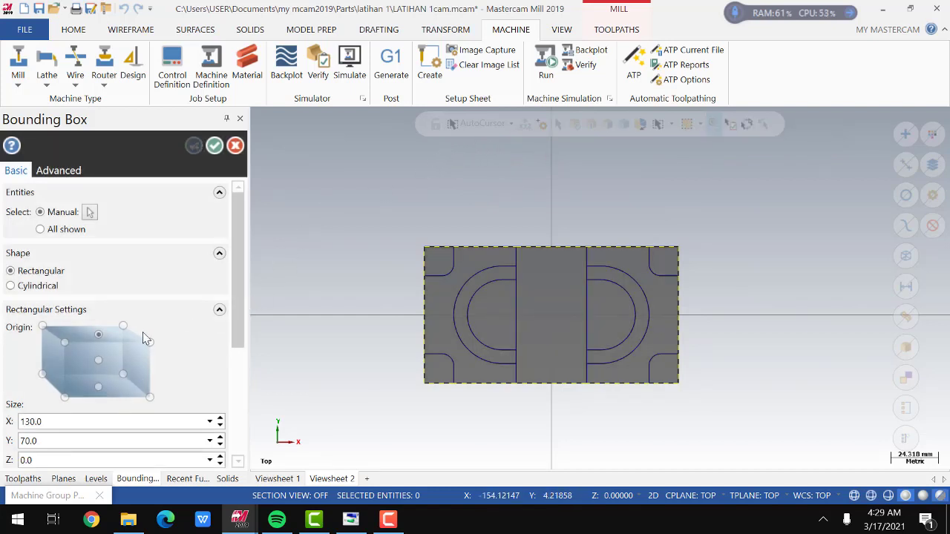
- Place the bounding box origin at the top face centre, set its Z size to 25, and accept the stock setup
click(98, 335)
scroll(81, 413, down, 2)
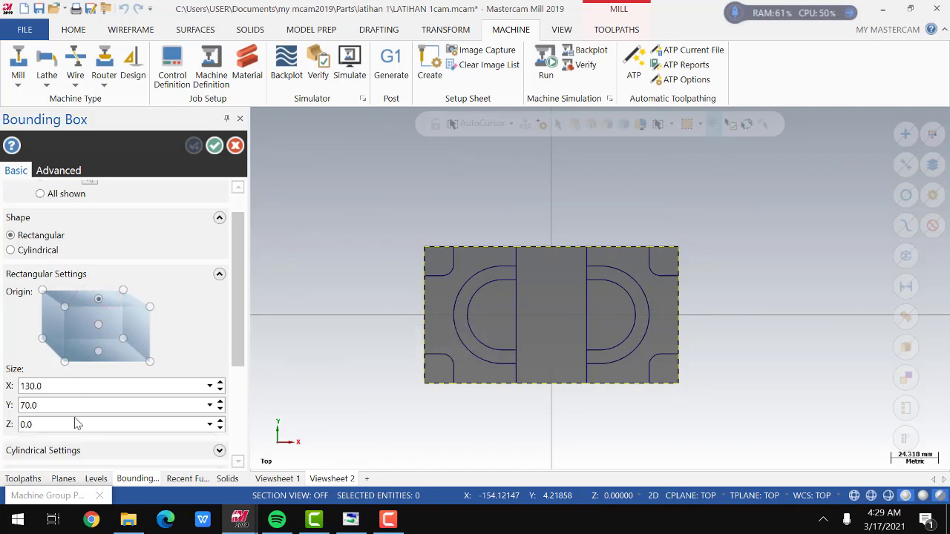
scroll(59, 388, down, 1)
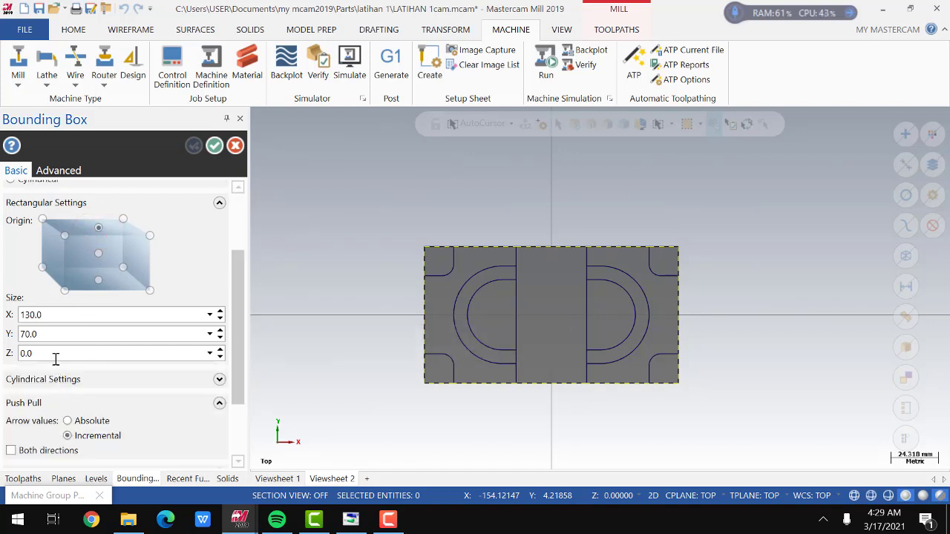
click(56, 355)
text(25)
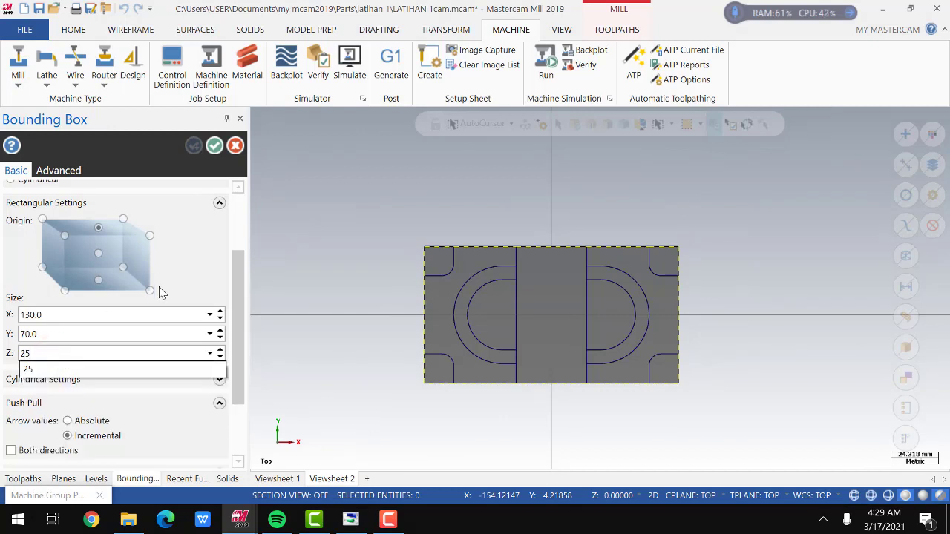
key(Return)
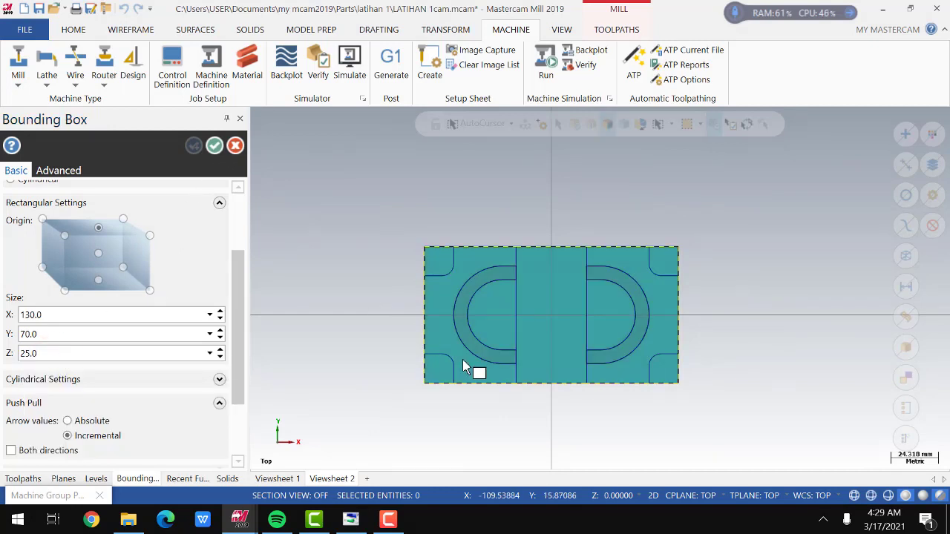
middle_drag(471, 371, 467, 263)
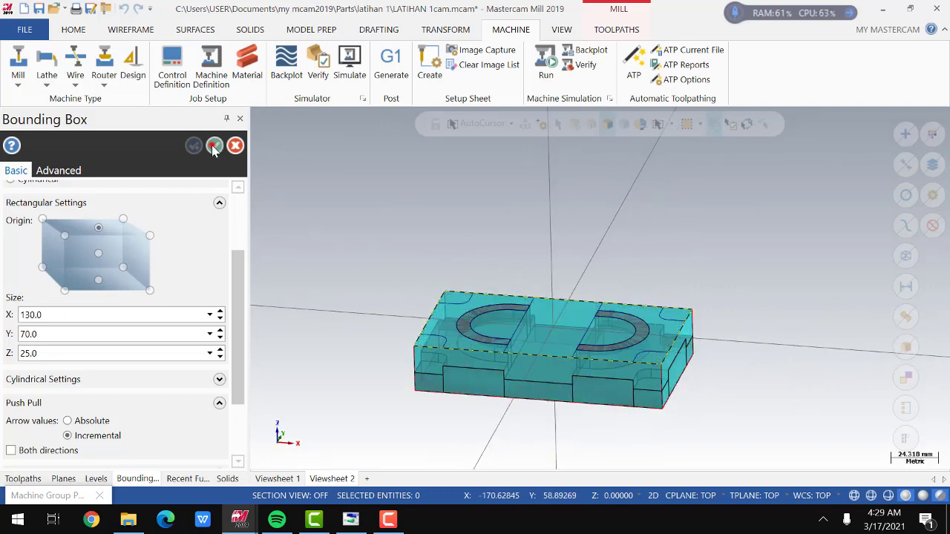
click(214, 146)
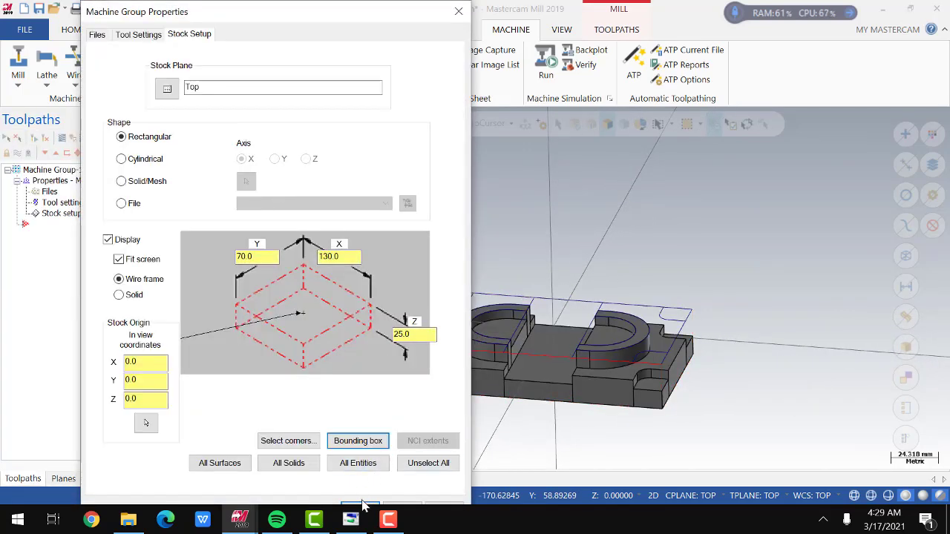
click(362, 505)
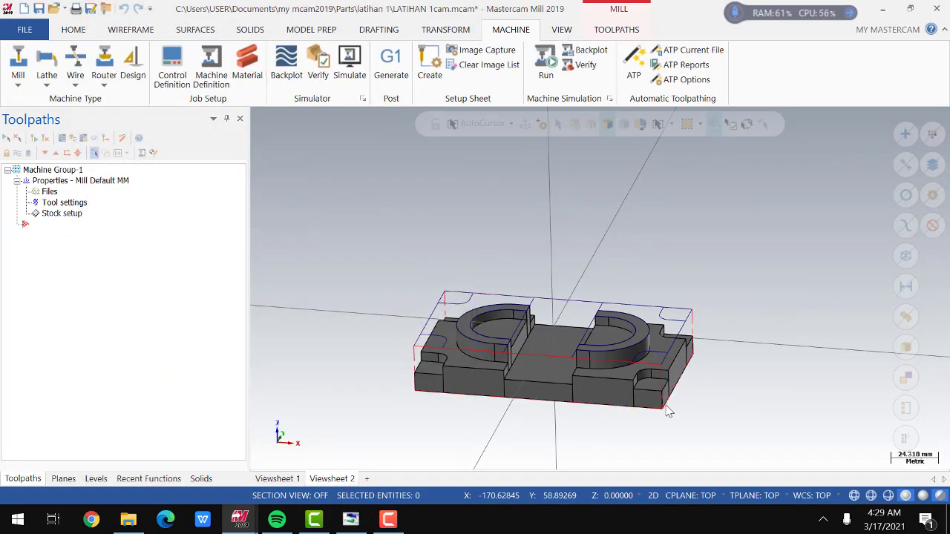
right_click(687, 396)
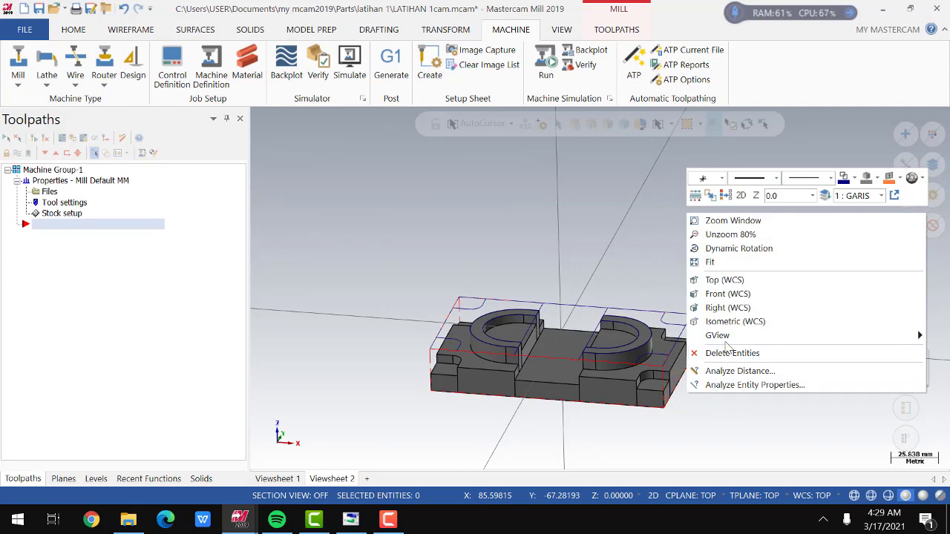
click(723, 322)
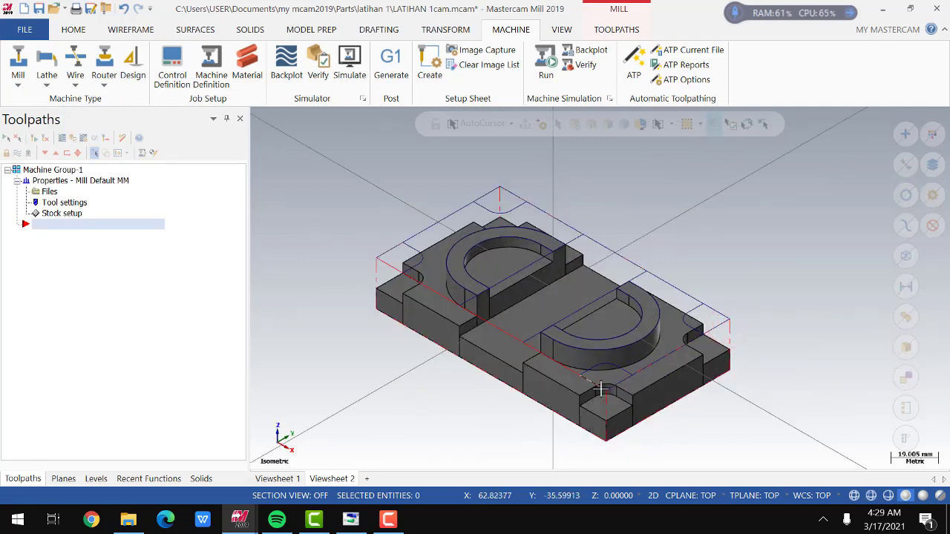
click(275, 206)
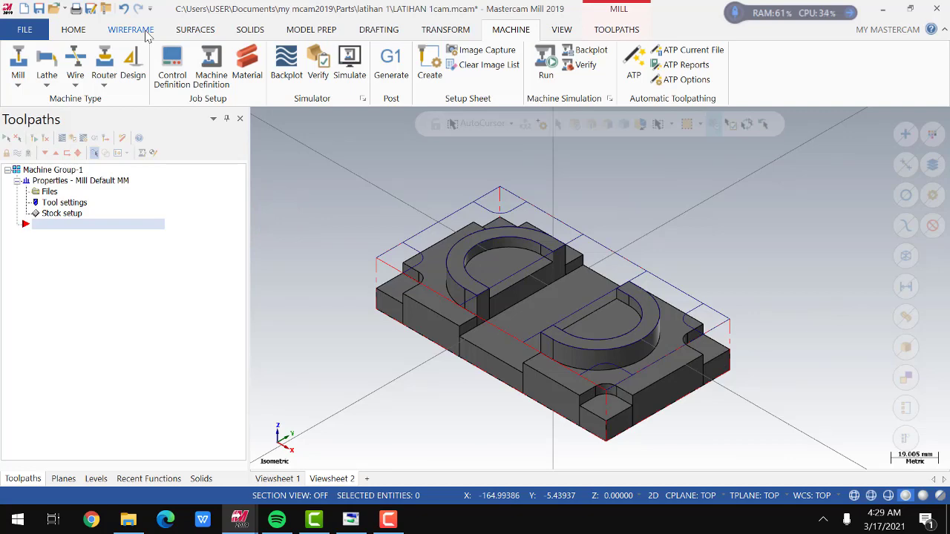
- Switch the part to the top view and start a 2D Face toolpath
right_click(352, 185)
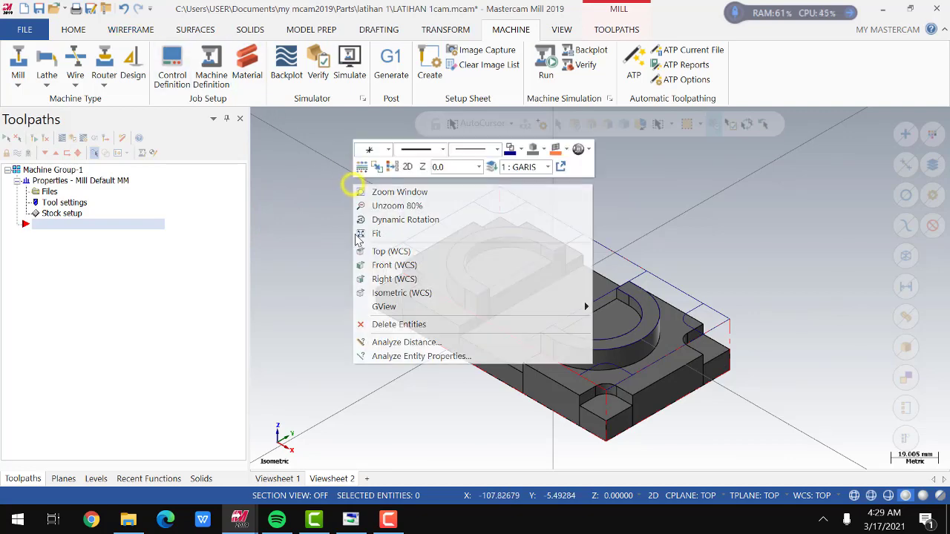
click(373, 253)
click(339, 239)
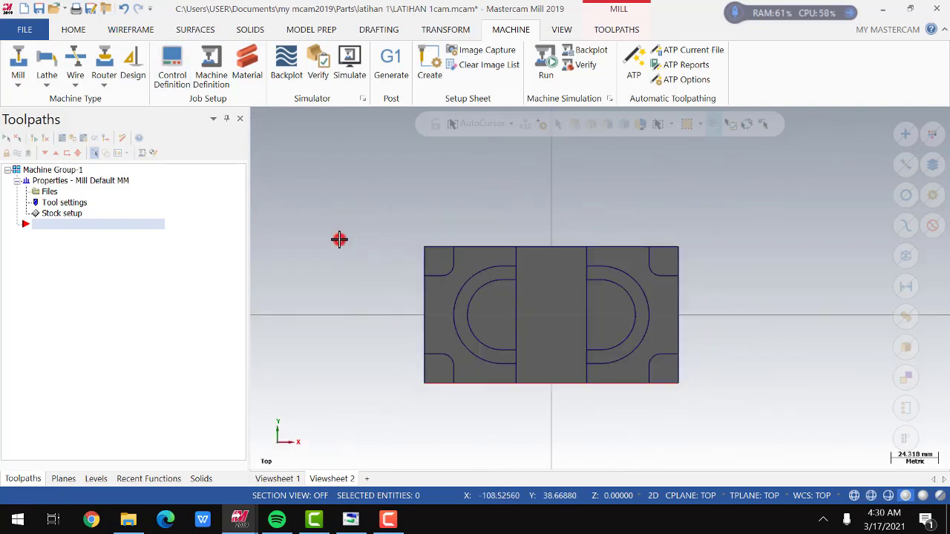
click(602, 31)
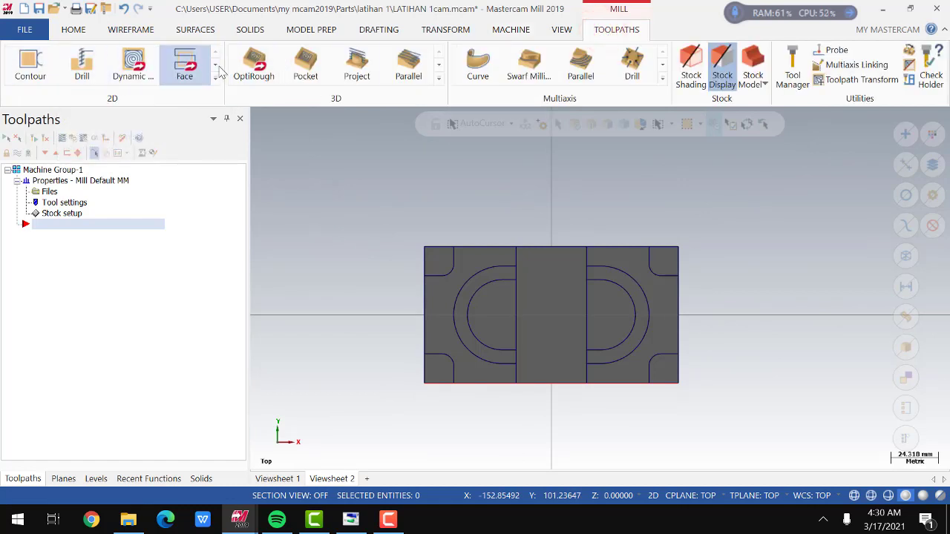
click(189, 65)
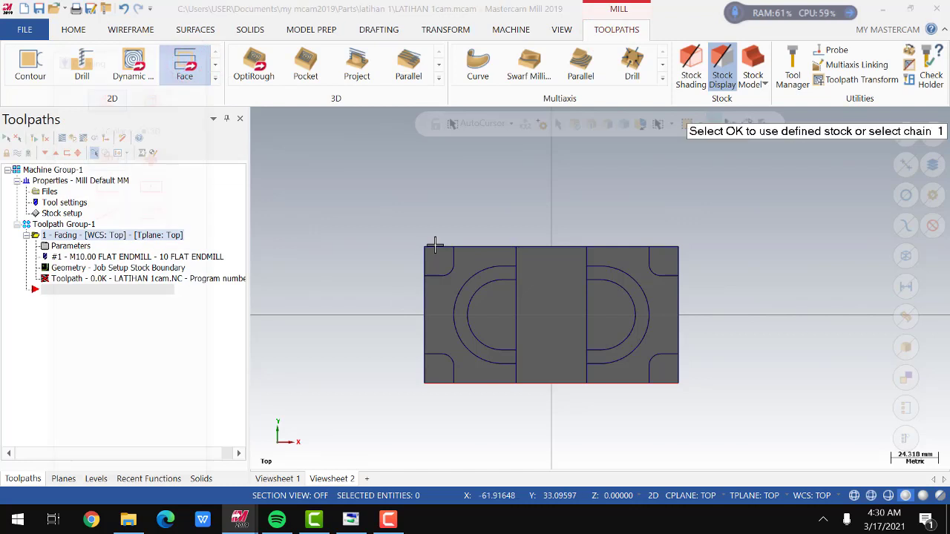
- Chain the part's outer rectangle branch by branch all the way around and accept it as the facing boundary
click(436, 243)
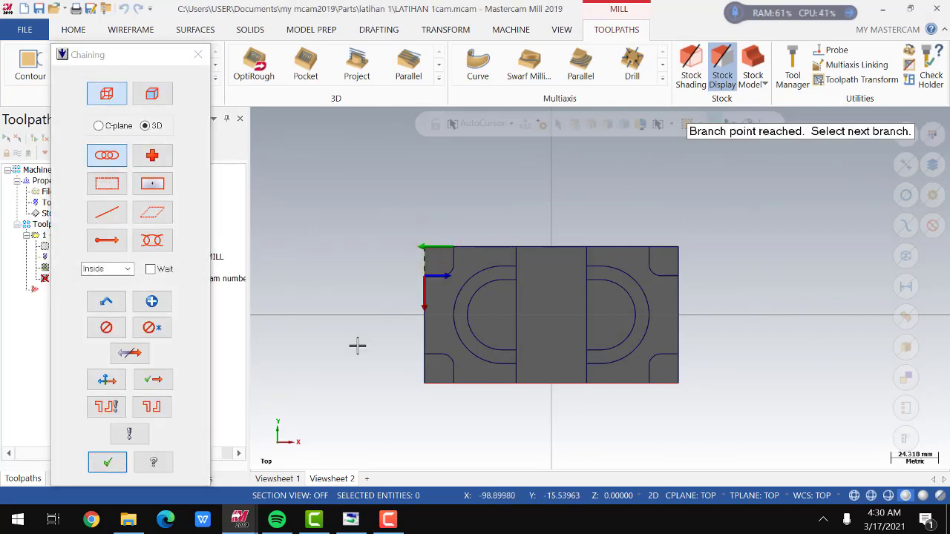
scroll(444, 253, up, 3)
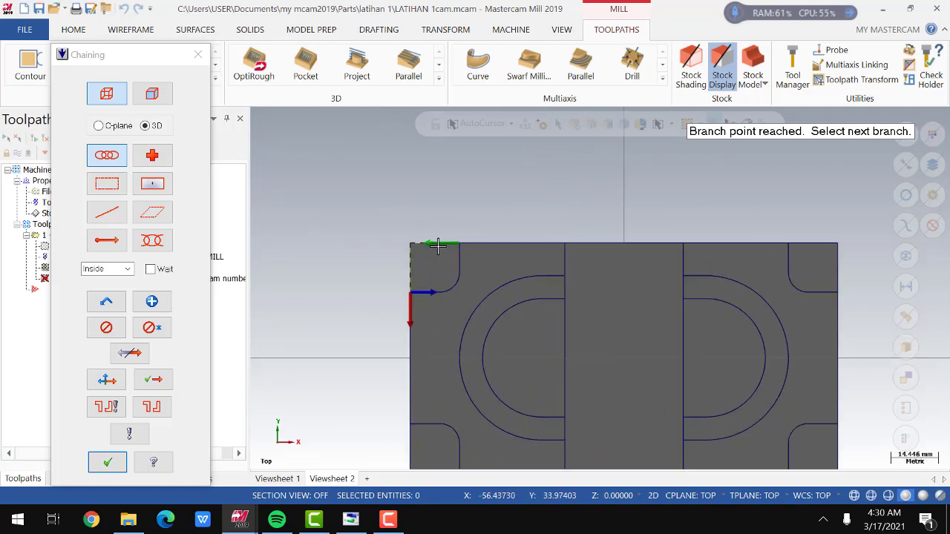
click(399, 345)
scroll(382, 176, down, 3)
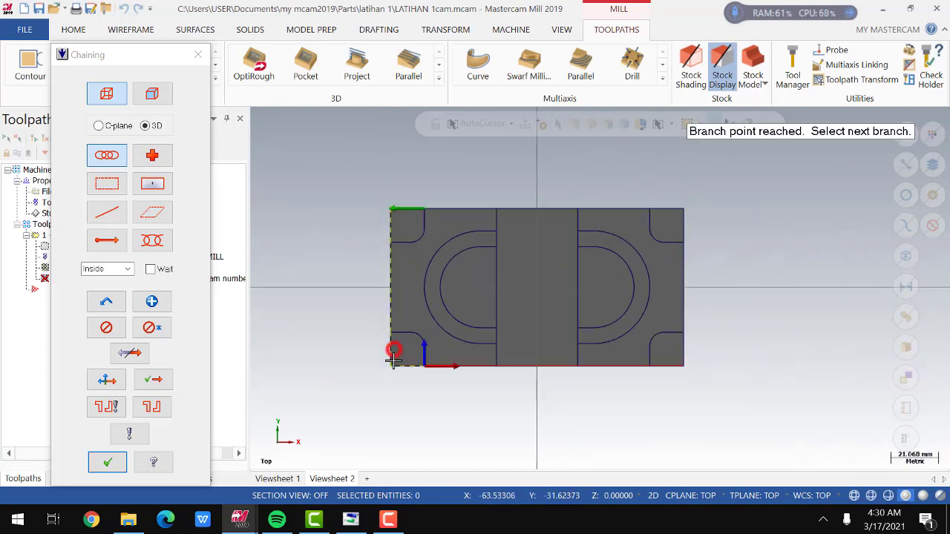
click(441, 364)
click(510, 365)
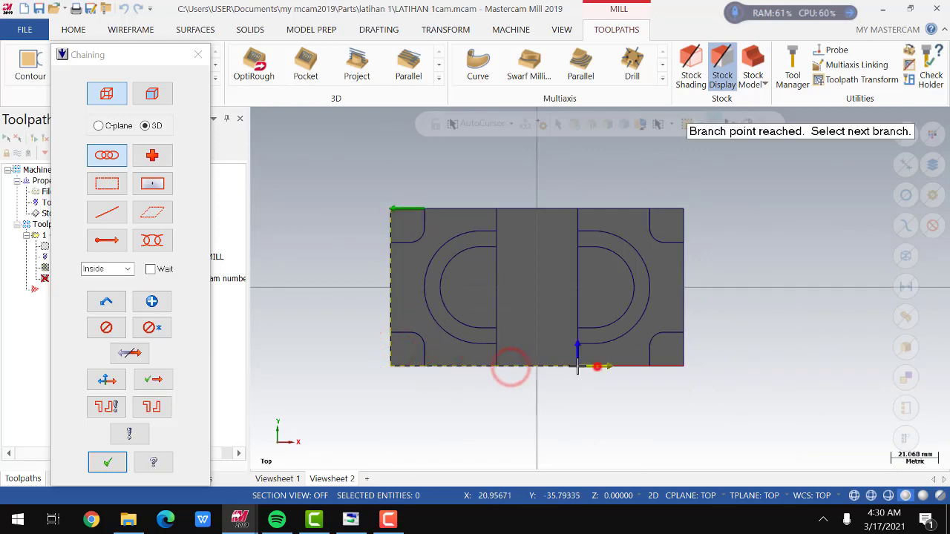
click(596, 366)
click(670, 365)
click(685, 314)
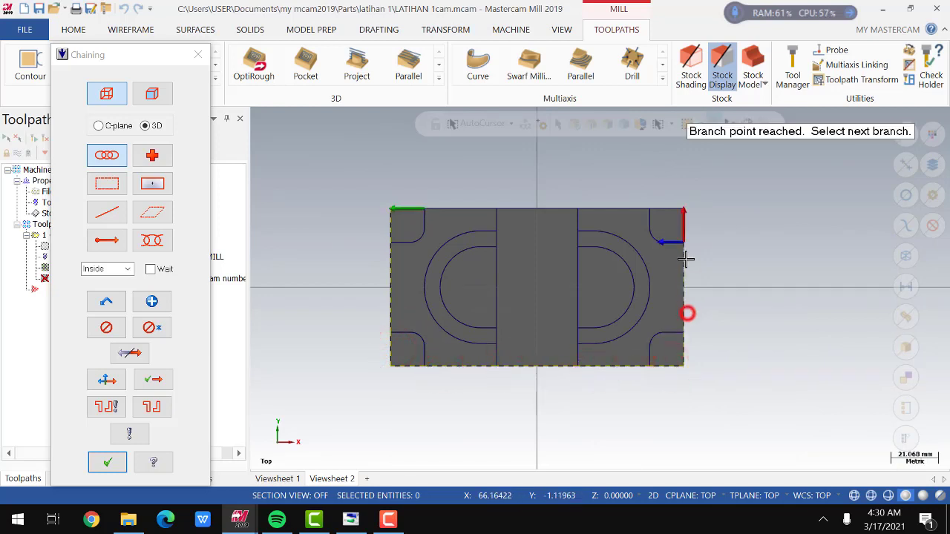
click(685, 220)
click(627, 207)
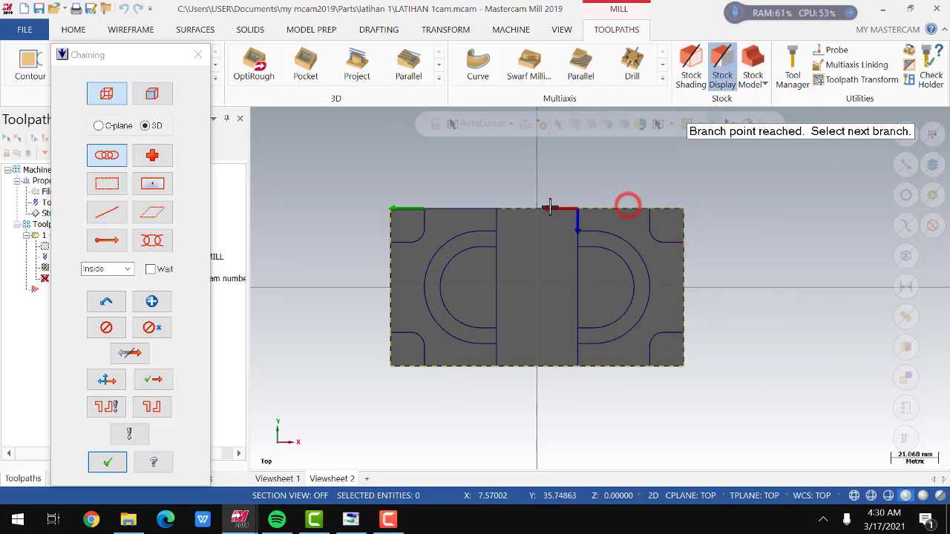
click(551, 206)
click(468, 208)
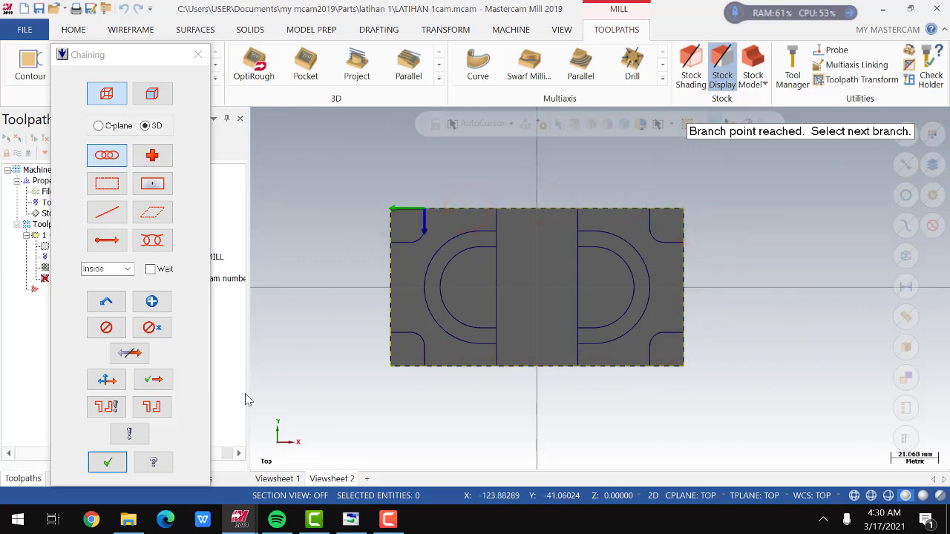
click(96, 463)
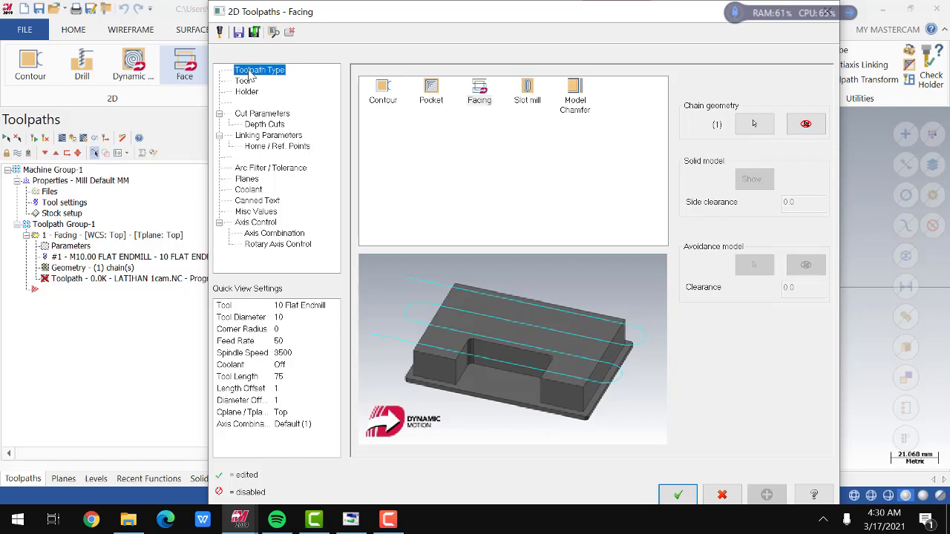
- Delete the existing 10 Flat Endmill from the facing toolpath's tool list and confirm the deletion
click(245, 80)
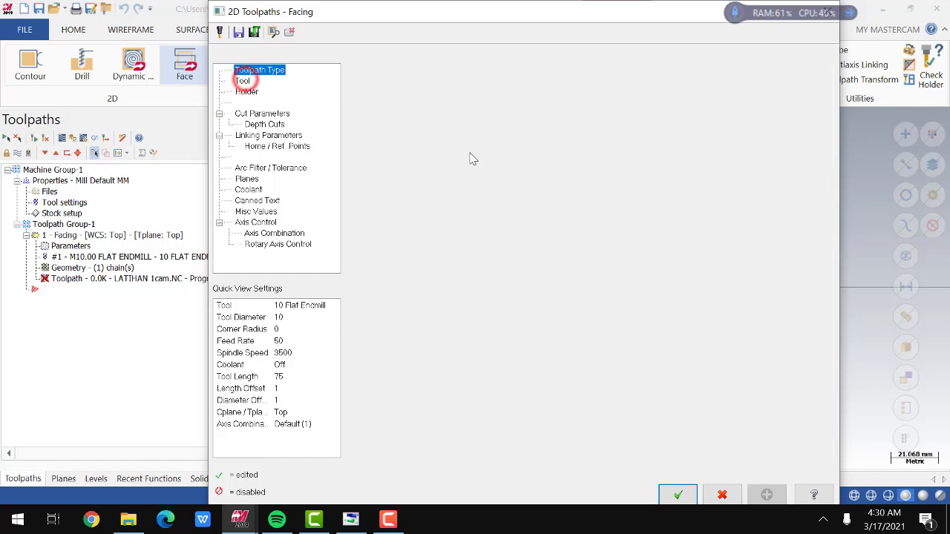
right_click(462, 106)
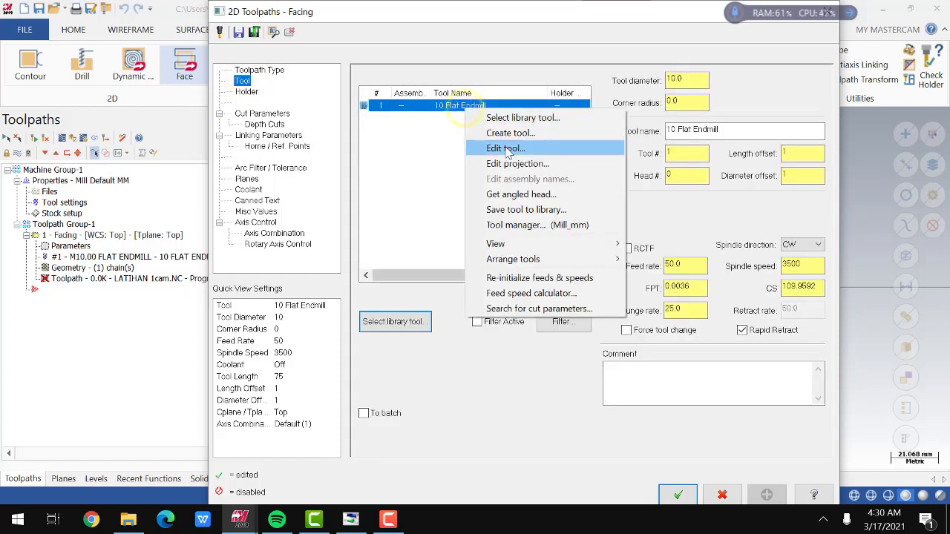
click(414, 193)
click(453, 104)
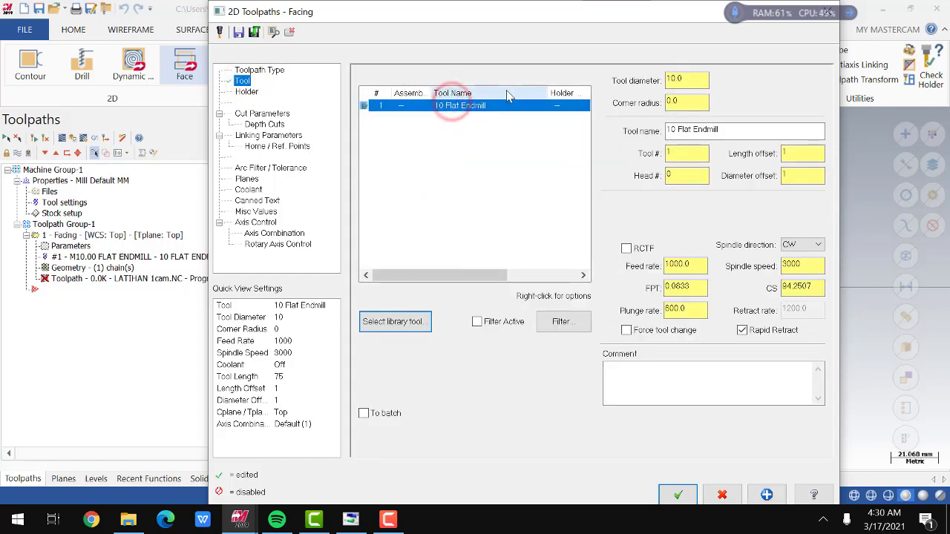
key(Delete)
click(210, 294)
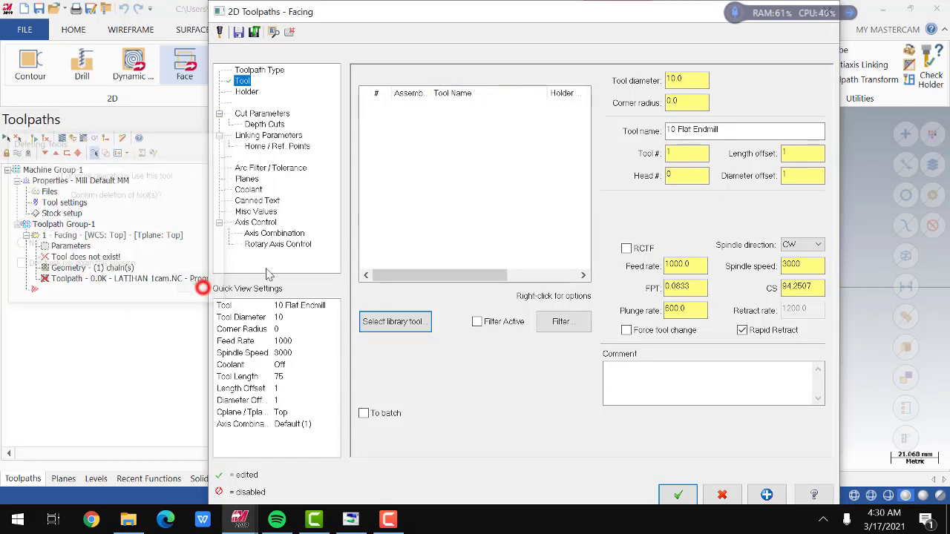
- Create a new flat endmill with a 10 mm cutting diameter, feed rate 1000 and spindle speed 3000
right_click(454, 156)
click(475, 184)
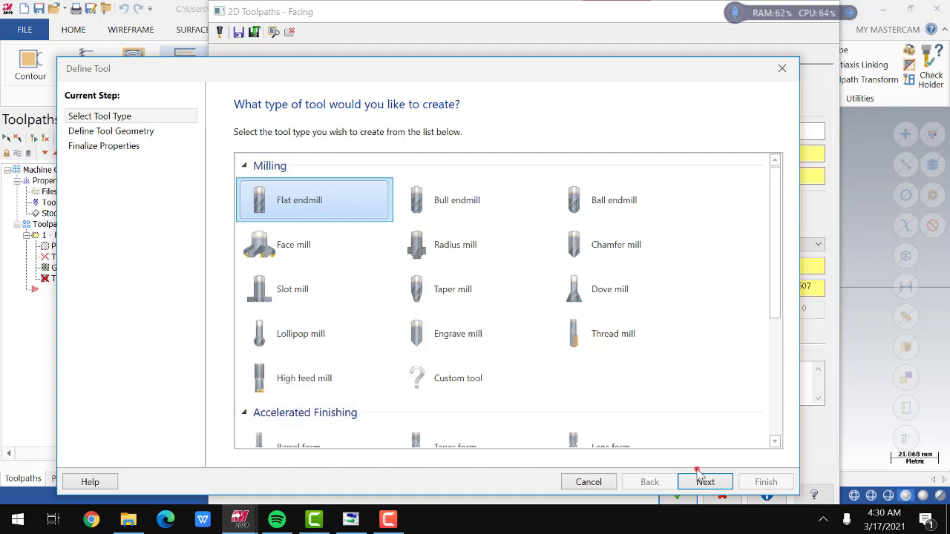
click(703, 481)
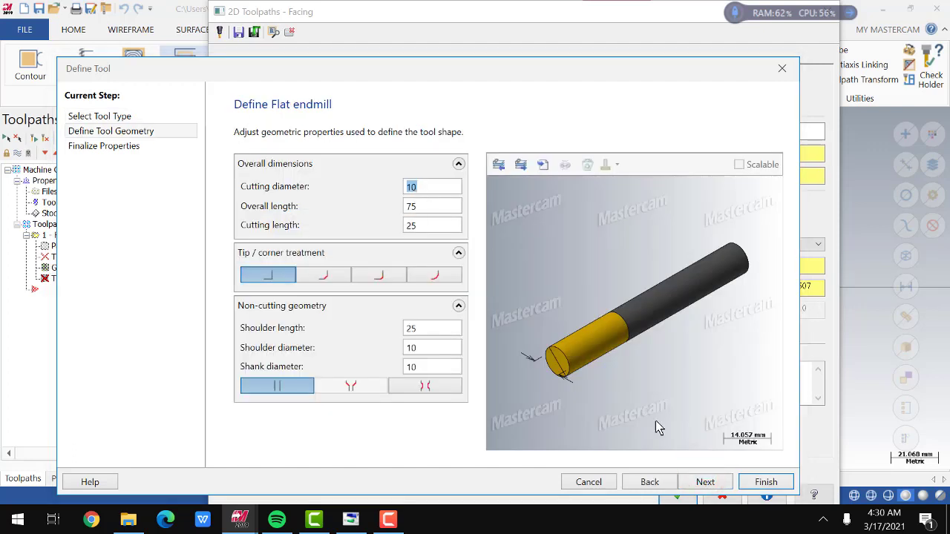
click(710, 484)
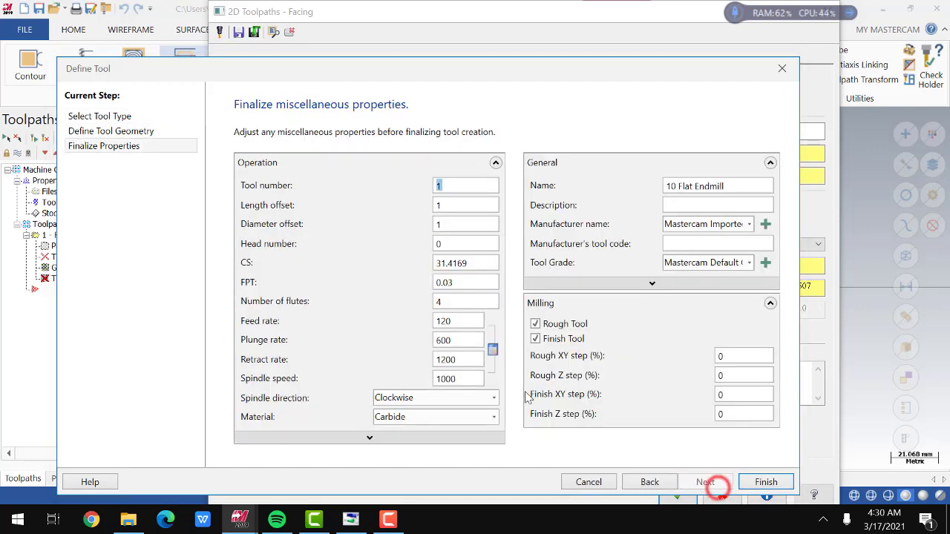
double_click(466, 323)
text(100)
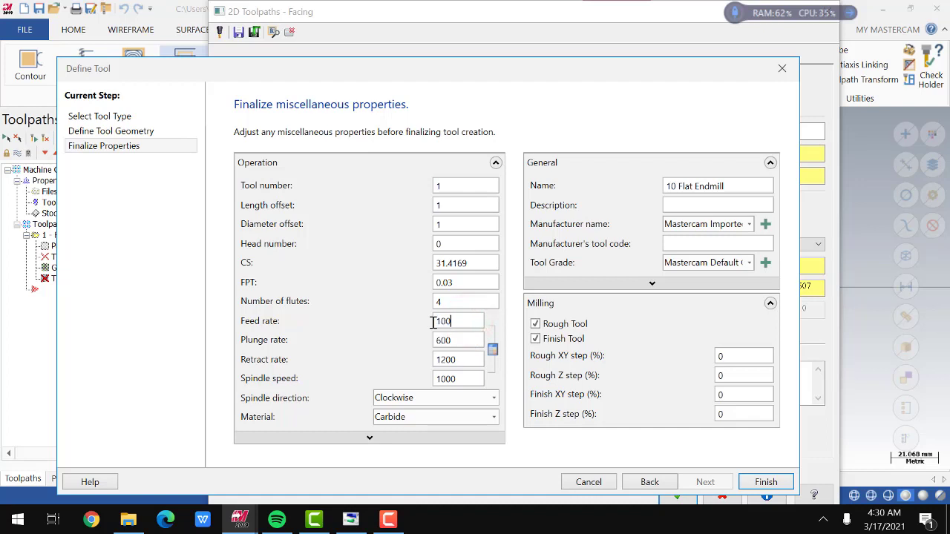
text(0)
key(Tab)
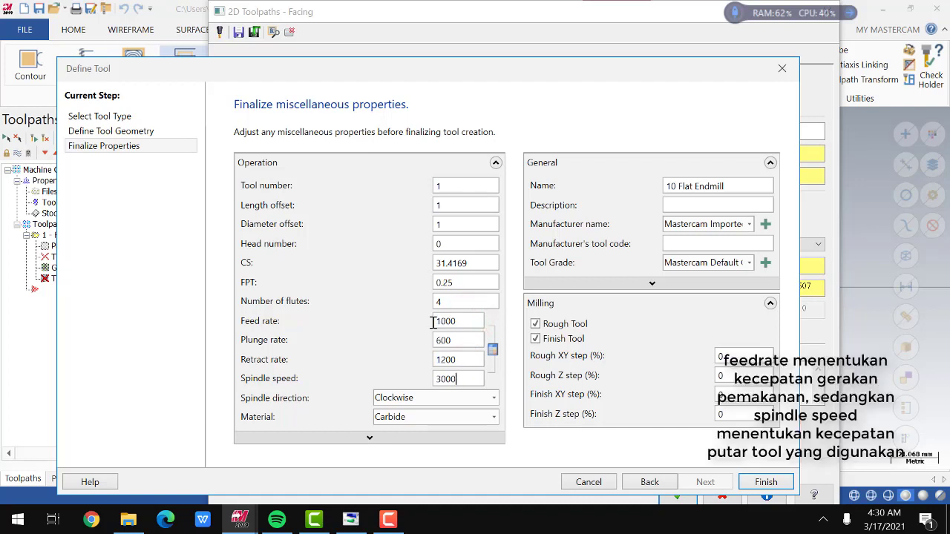
click(765, 483)
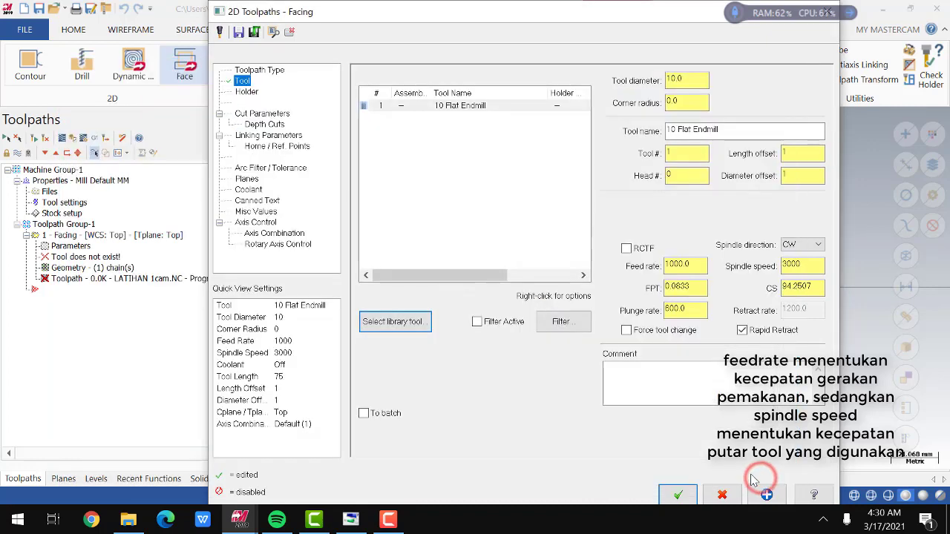
- Set the facing cut's stock to leave on floors to 0 and disable depth cuts
click(252, 113)
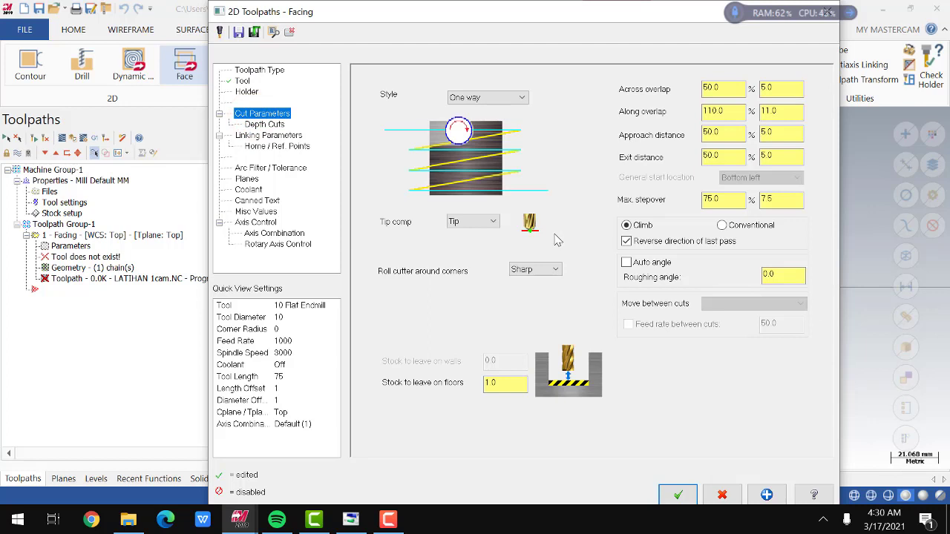
text(0)
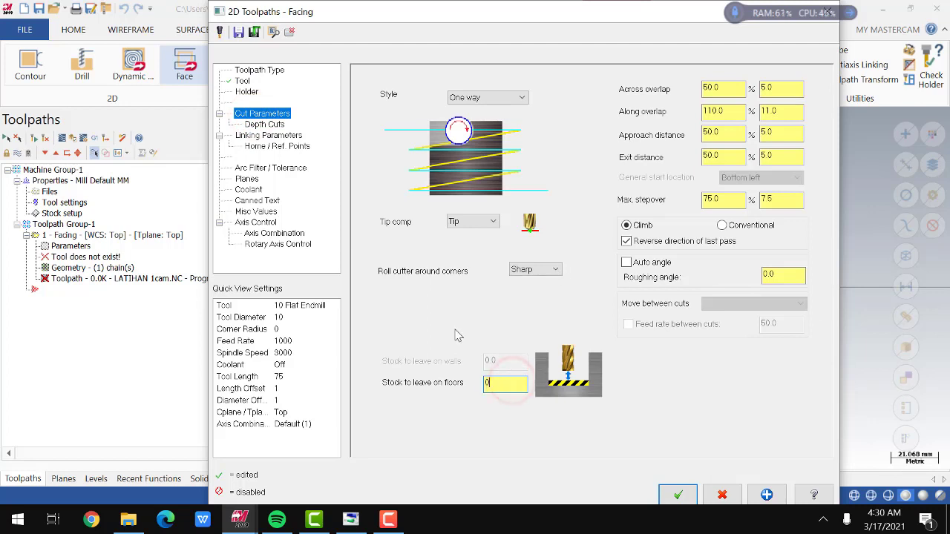
click(276, 126)
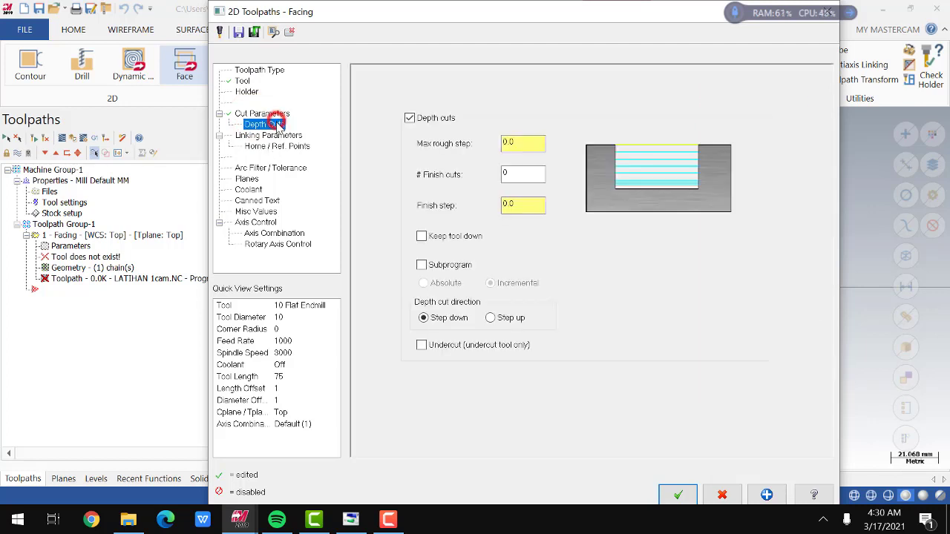
click(411, 117)
- Enable clearance in the linking parameters, make retract, feed plane and depth absolute, and set the feed plane to 1
click(289, 138)
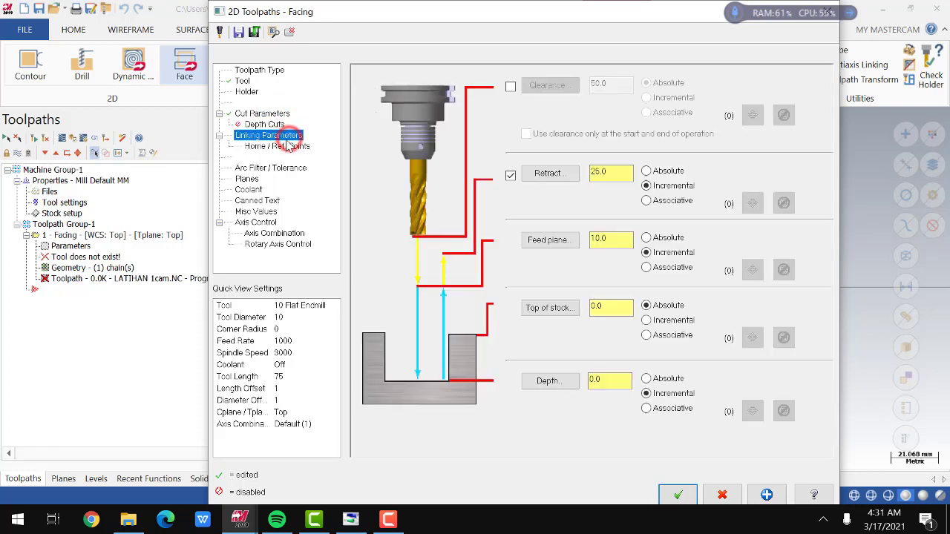
click(510, 87)
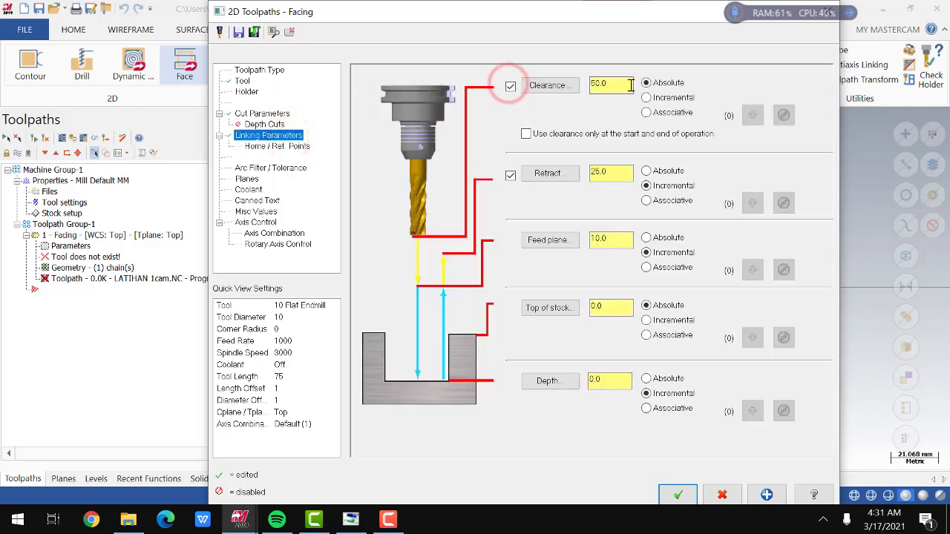
click(647, 171)
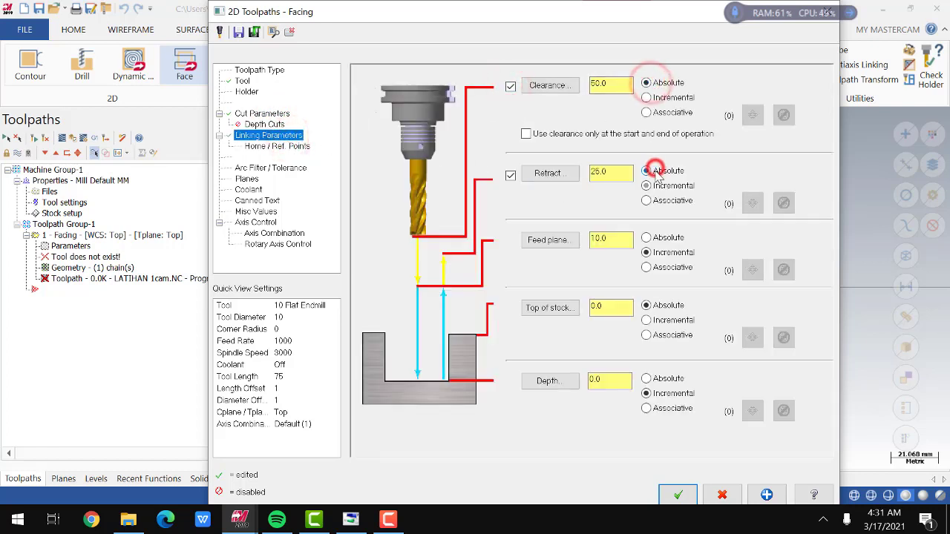
click(647, 238)
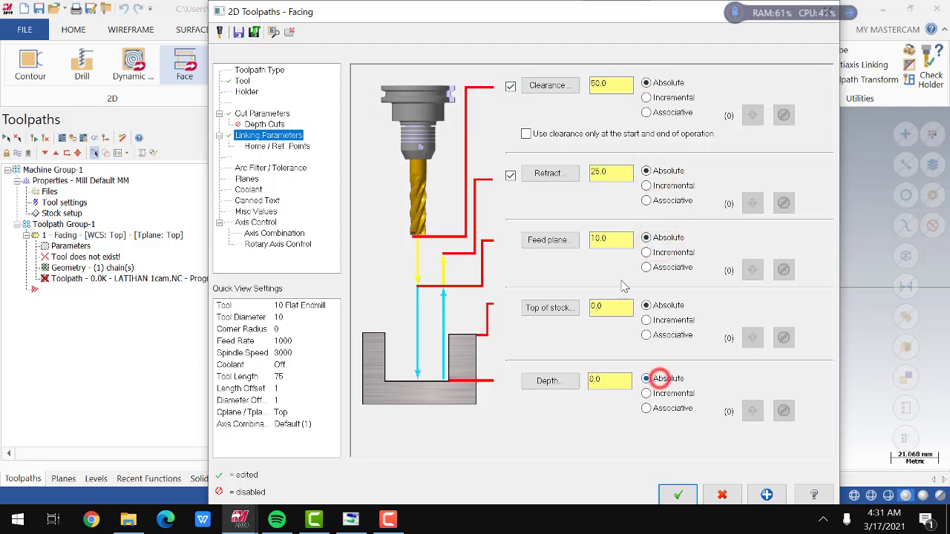
double_click(618, 237)
text(1)
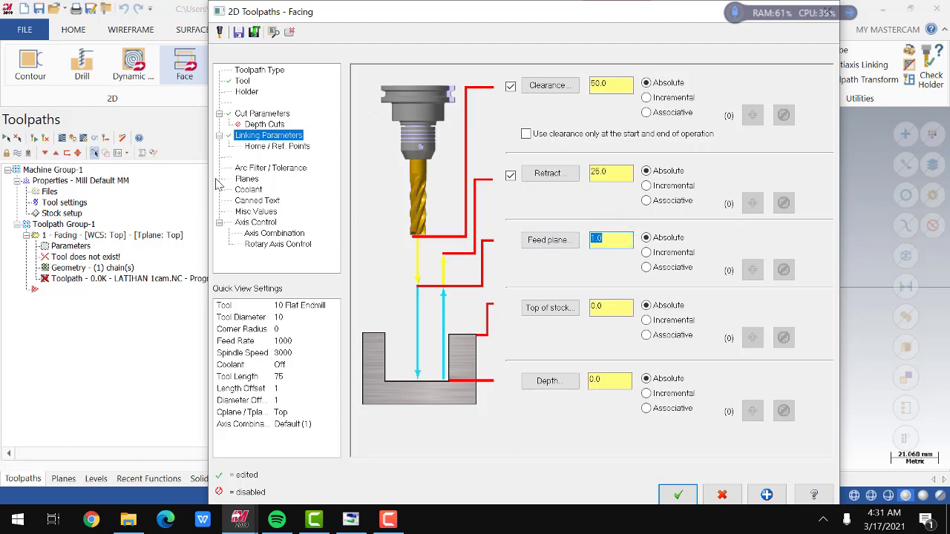
- Enable line/arc filtering and smoothing for the facing toolpath, with cut tolerance at 70% and line/arc tolerance at 20%
click(273, 147)
click(268, 167)
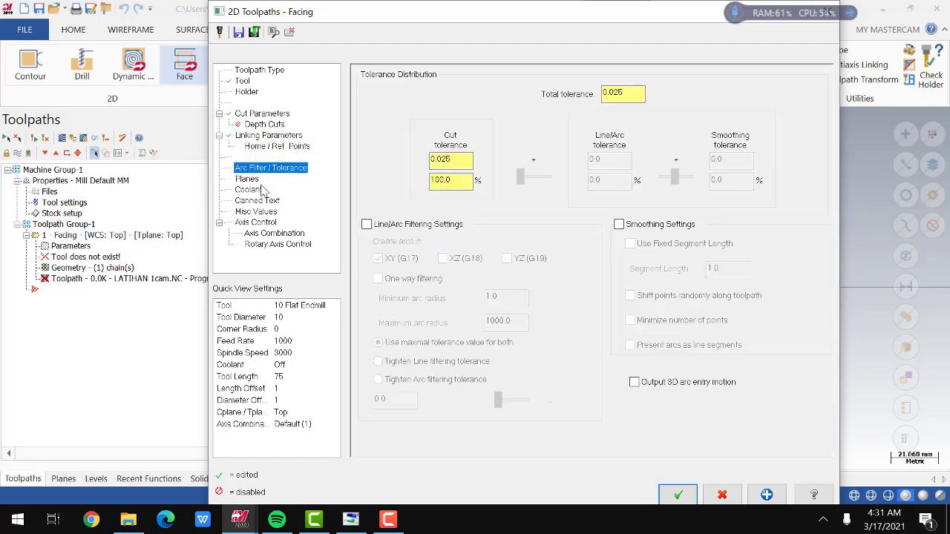
click(367, 224)
click(619, 224)
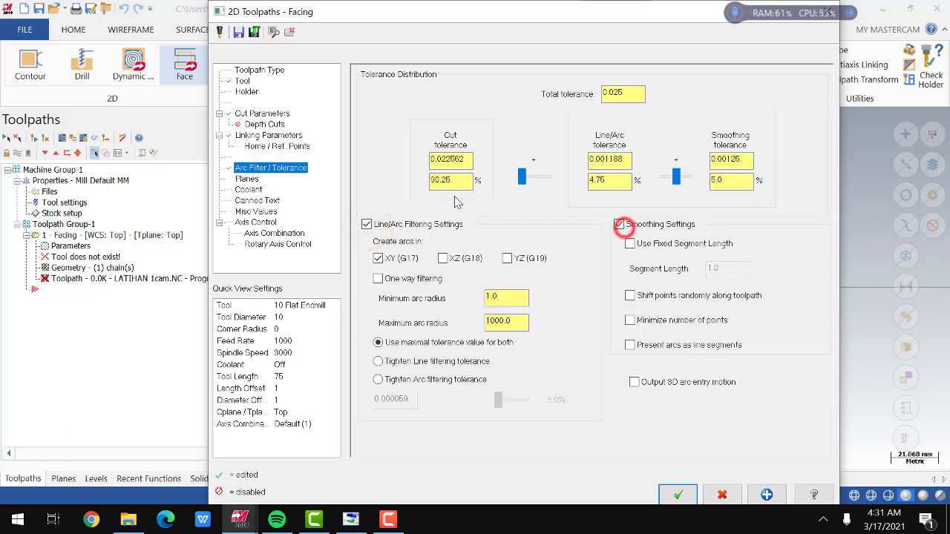
double_click(454, 183)
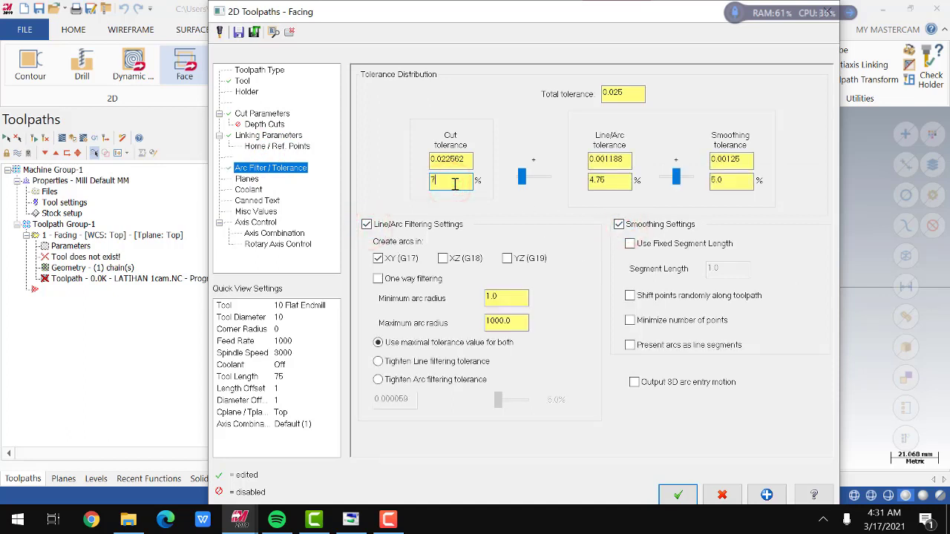
key(Tab)
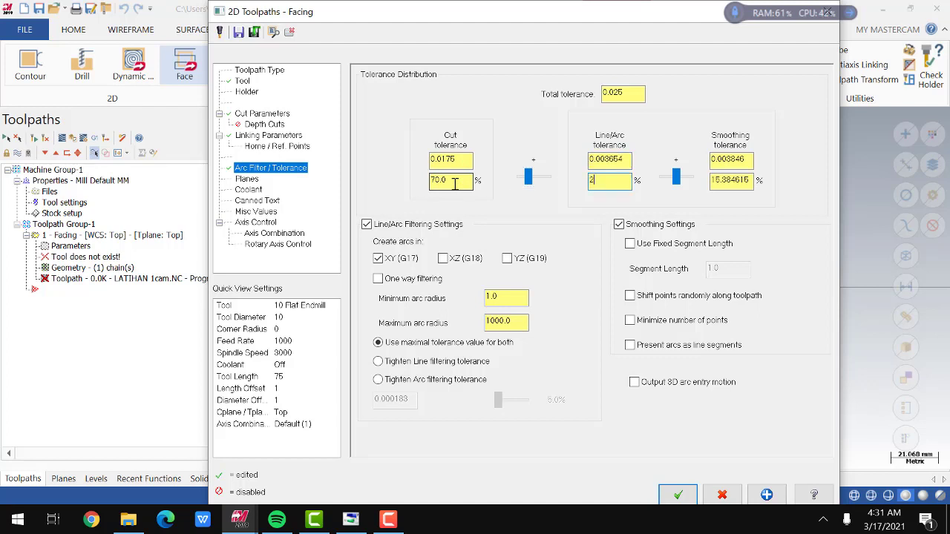
key(Return)
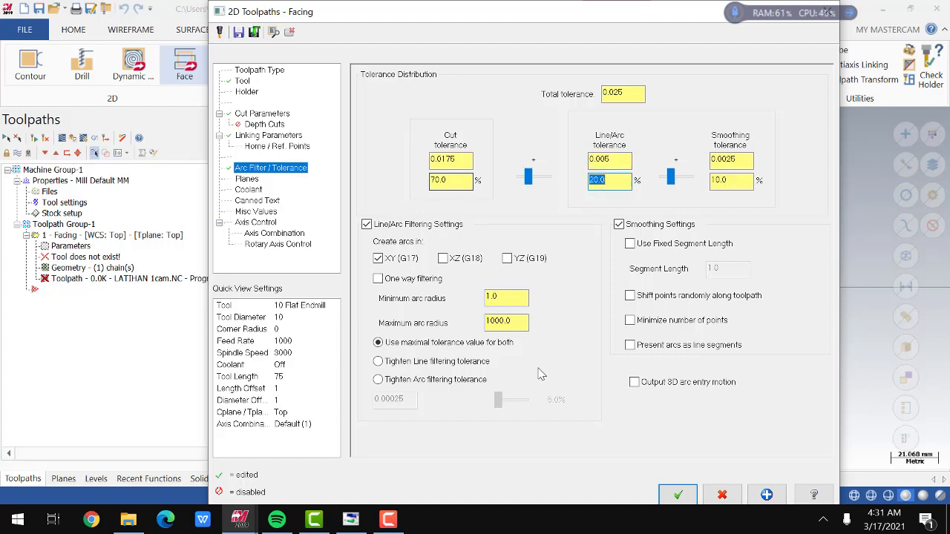
- Check the facing toolpath's plane settings, keeping them all on Top, and generate the toolpath
click(678, 494)
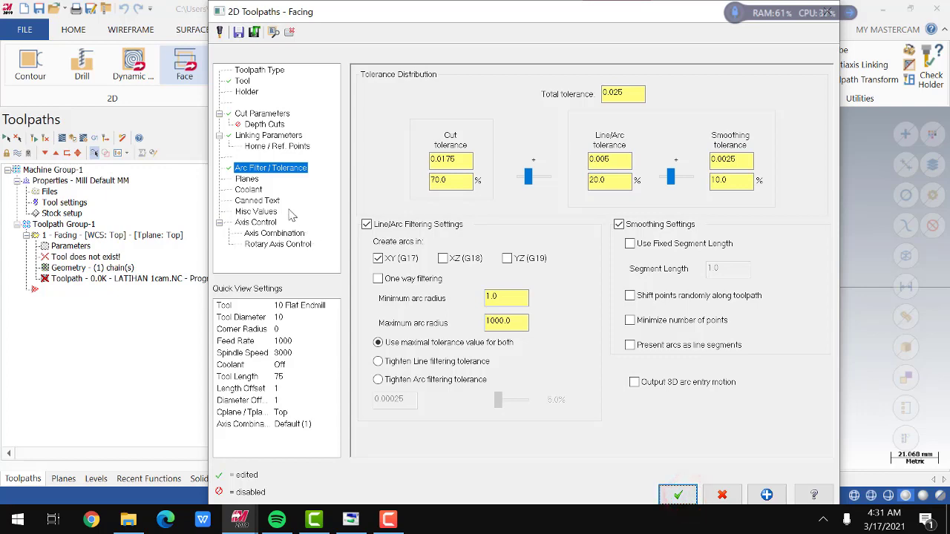
click(246, 181)
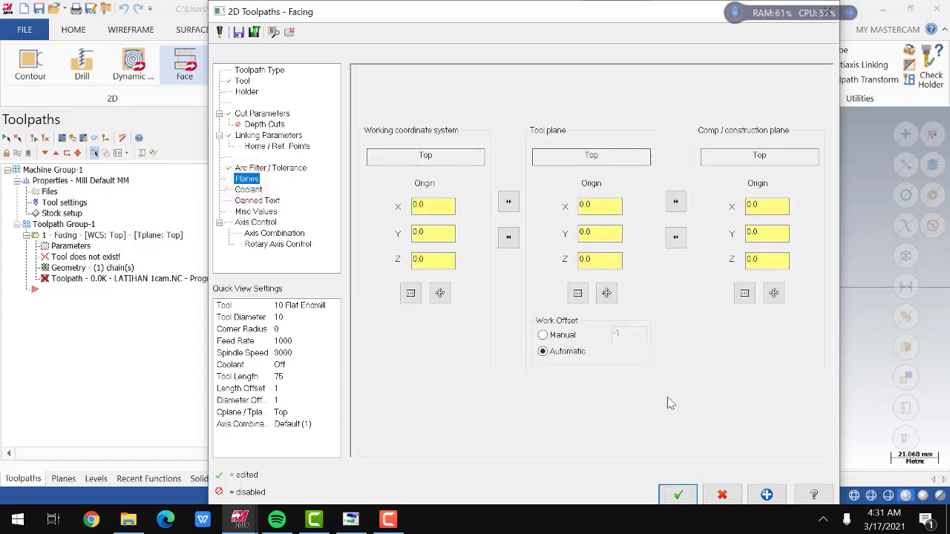
click(678, 494)
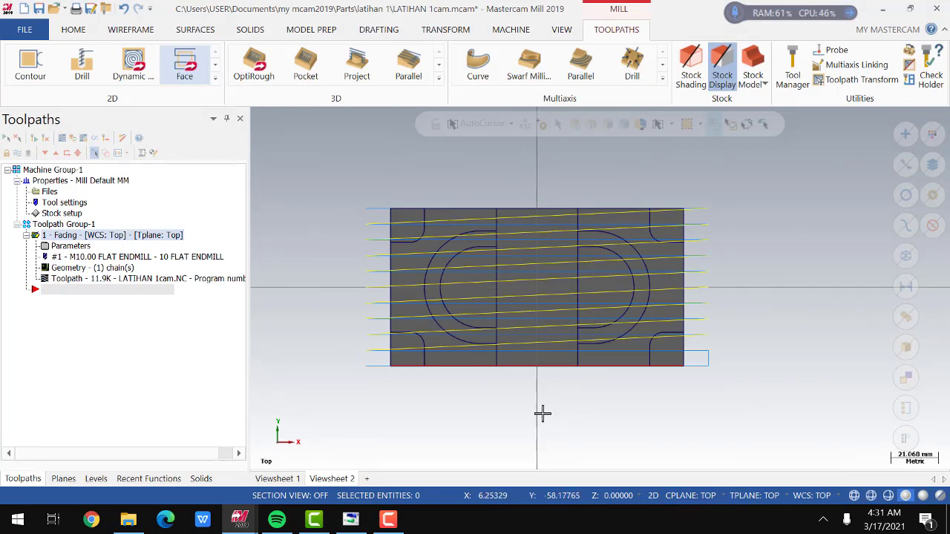
- Play the facing toolpath in Backplot, examine its cycle time information, and close the simulation
middle_drag(542, 414, 393, 304)
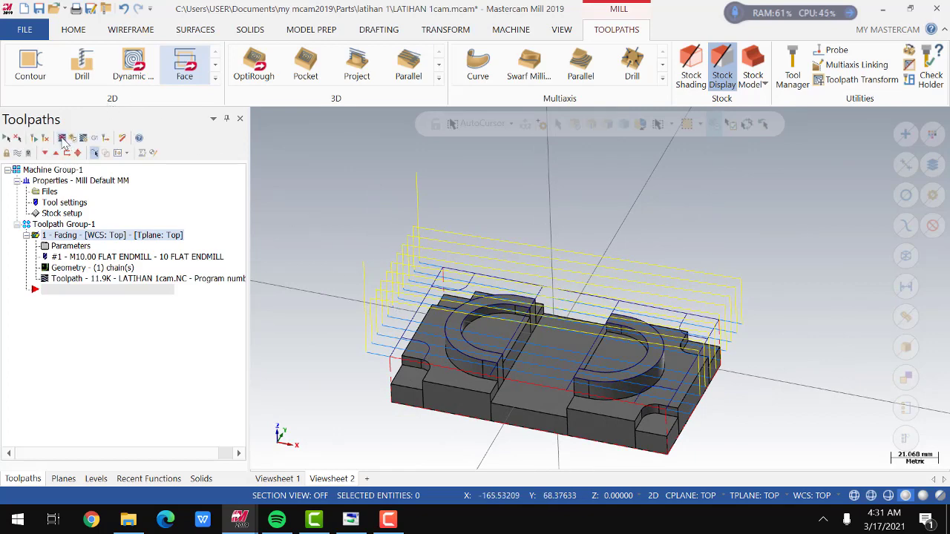
click(62, 139)
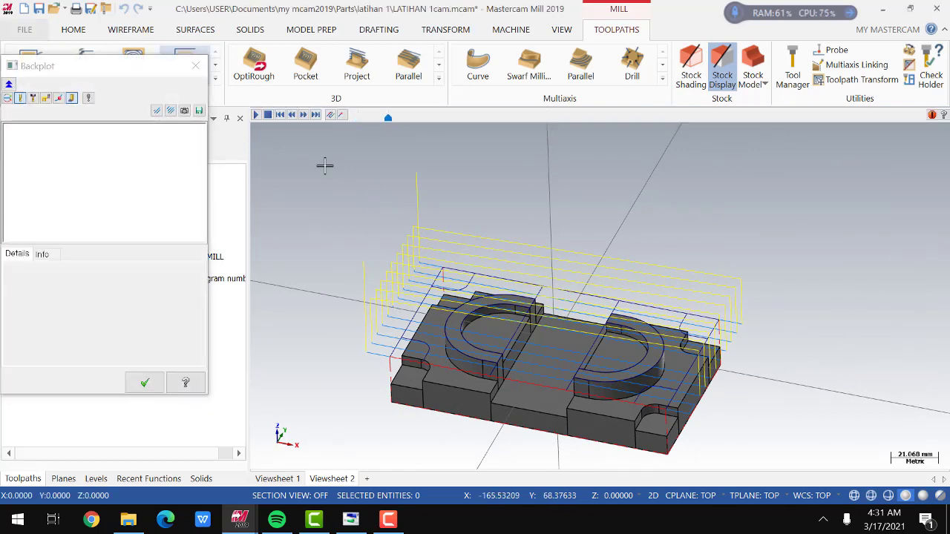
click(256, 116)
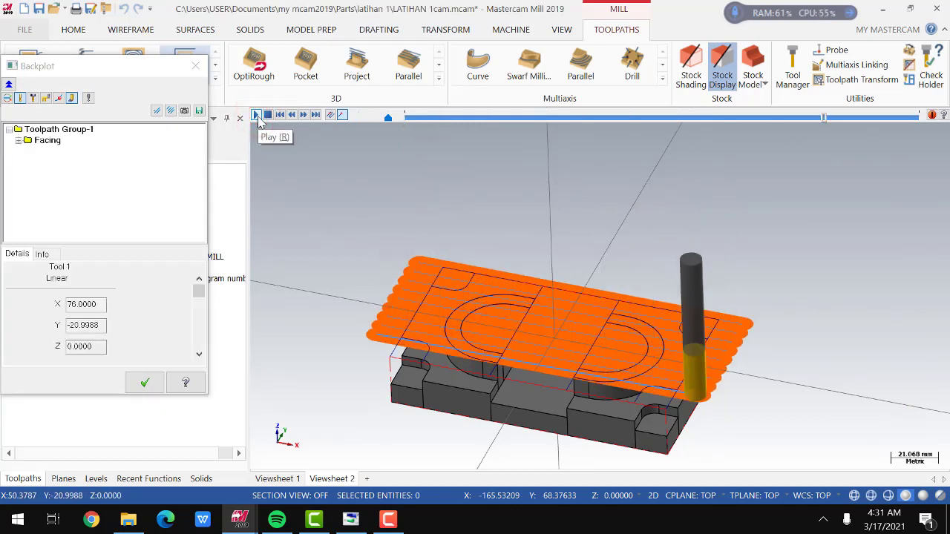
click(43, 254)
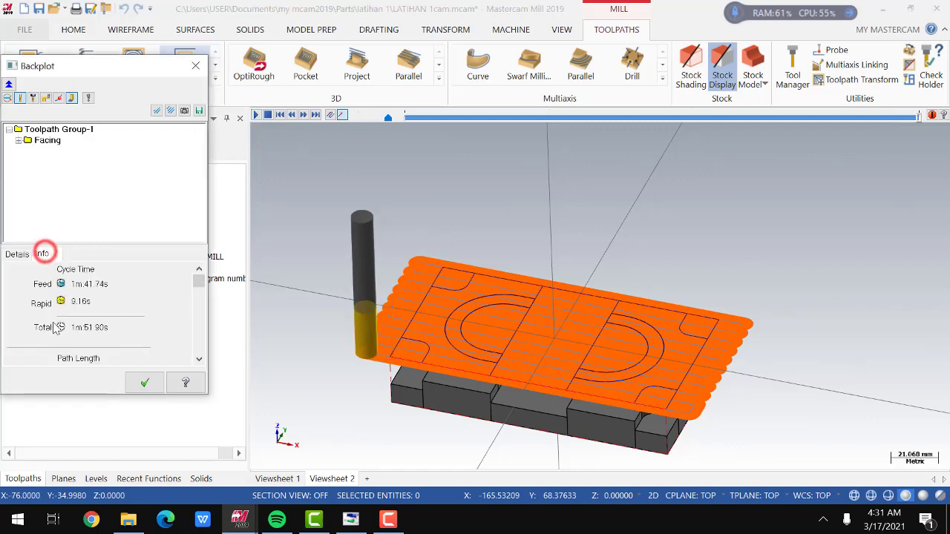
click(144, 382)
click(336, 235)
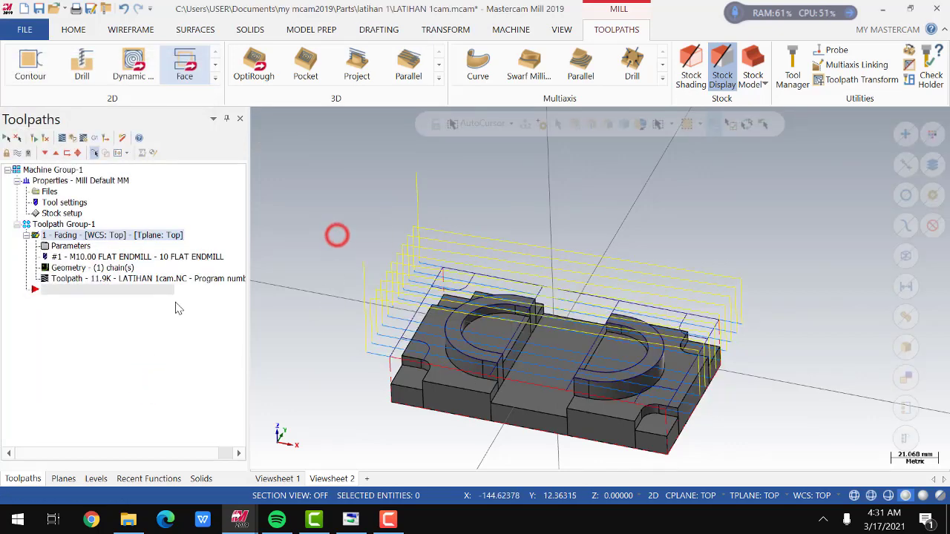
- Hide the display of the Facing operation's toolpath
click(173, 301)
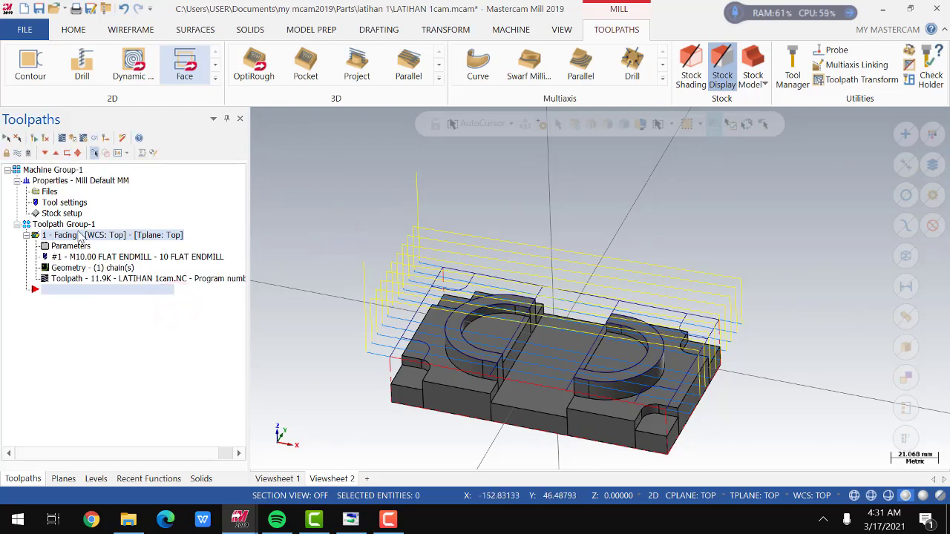
click(79, 234)
click(17, 152)
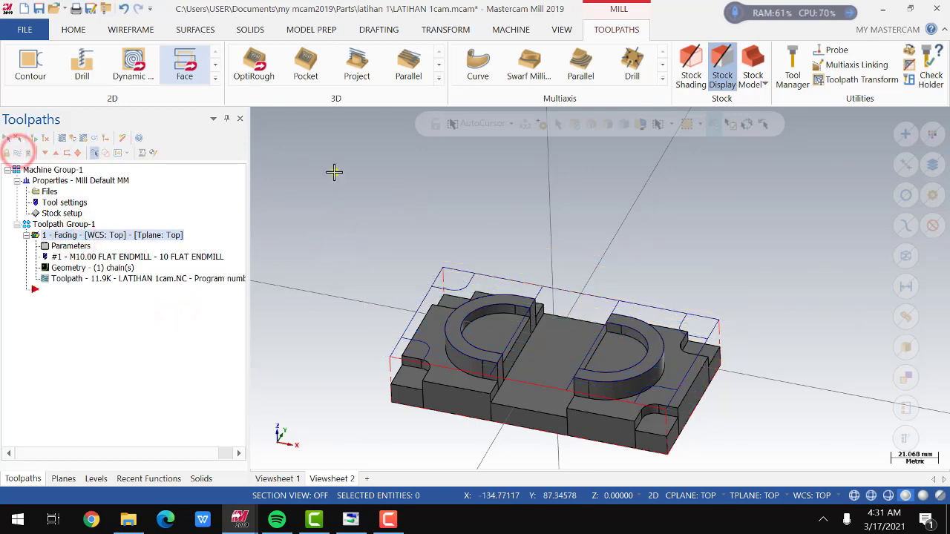
- Draw two 36 mm horizontal lines joining the ends of the inner arcs to close the central slot outline
right_click(334, 172)
click(414, 245)
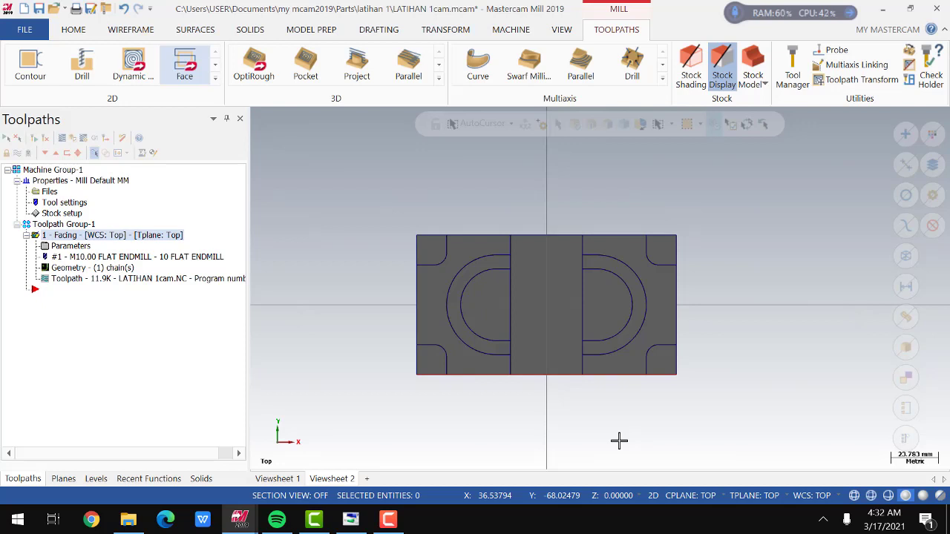
click(126, 33)
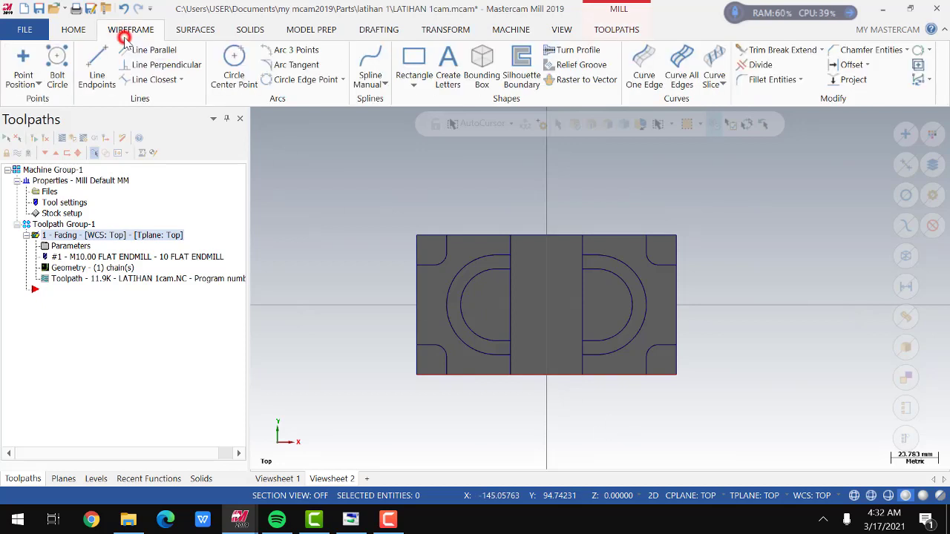
click(96, 67)
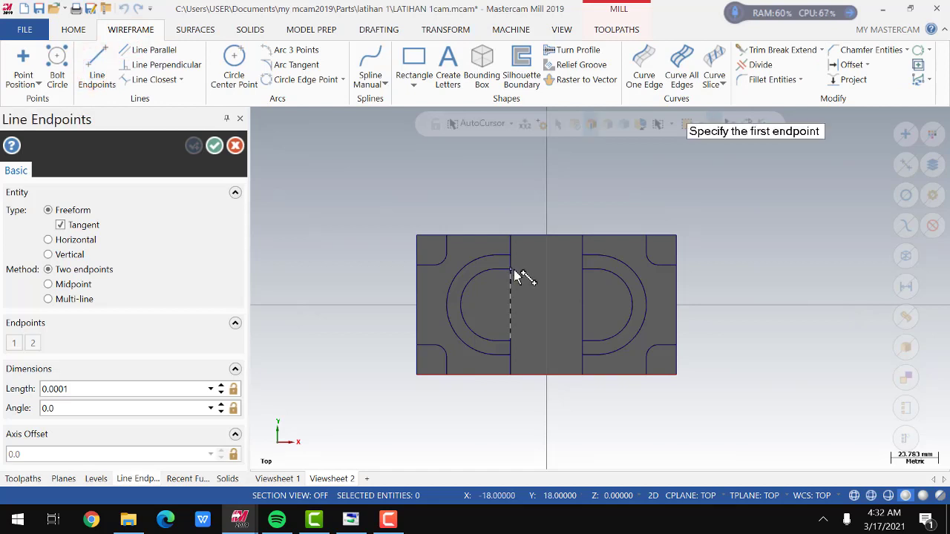
click(512, 269)
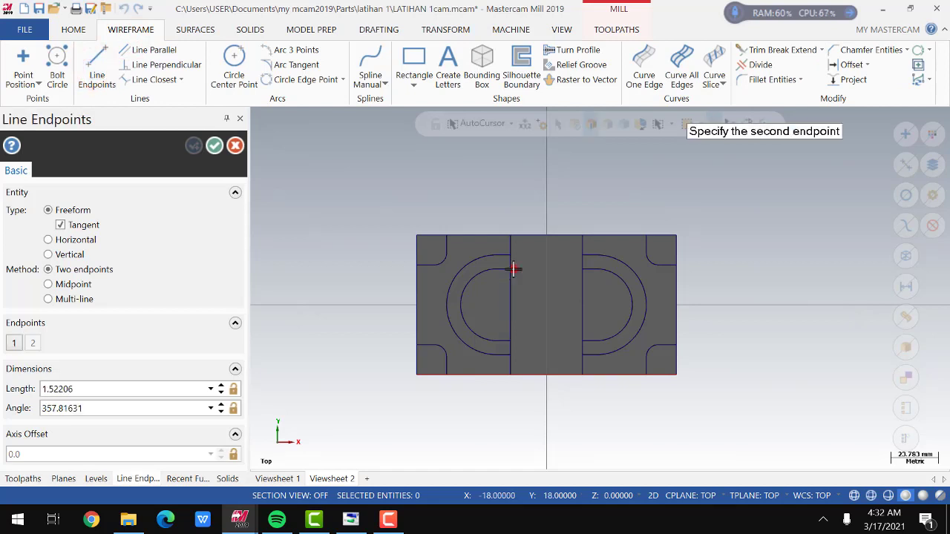
click(581, 269)
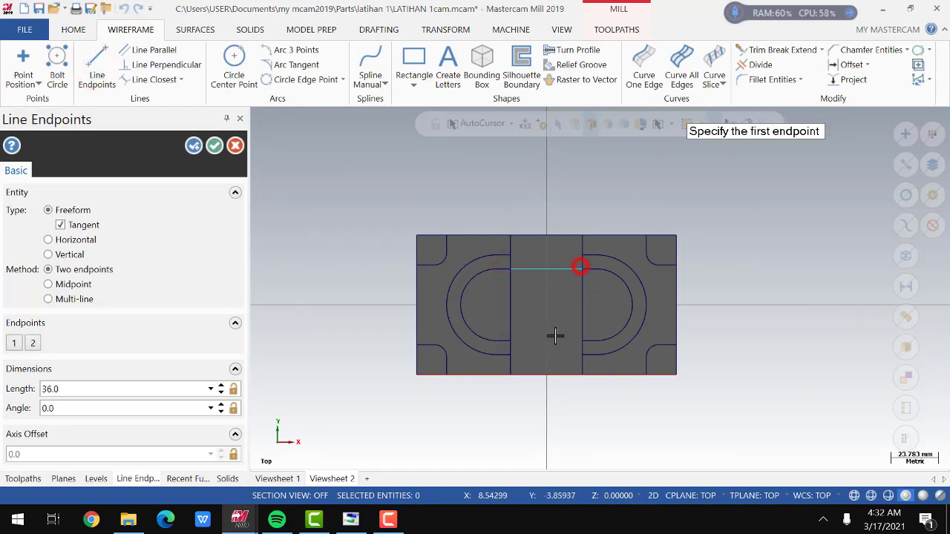
click(511, 341)
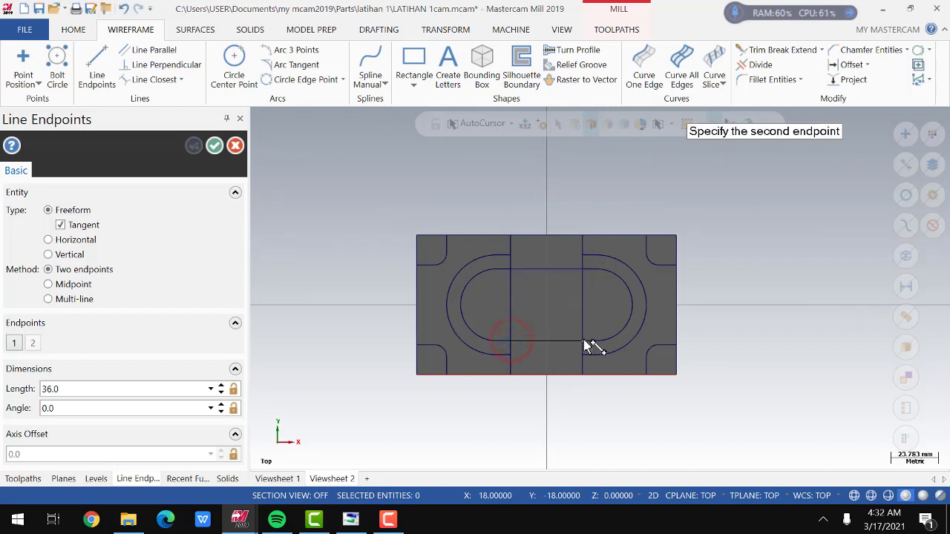
click(583, 342)
click(215, 146)
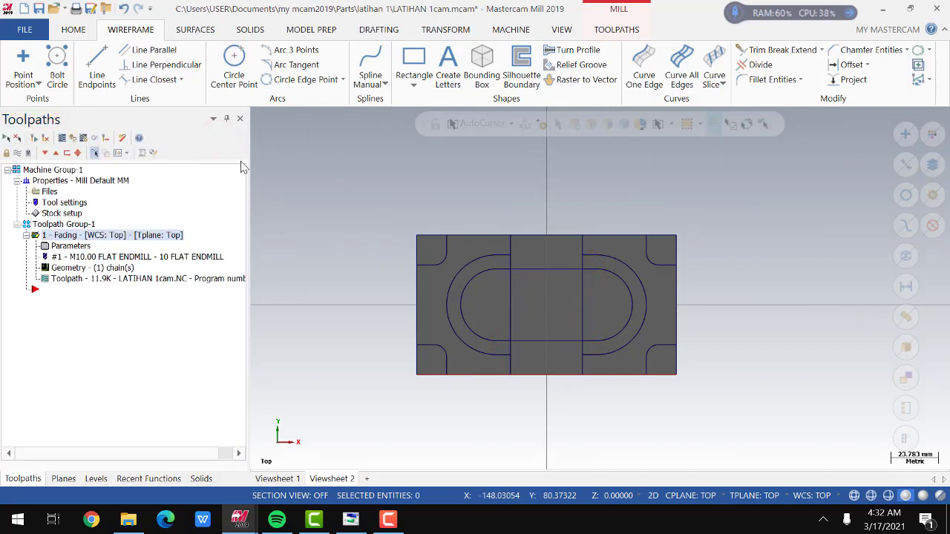
- Start a Dynamic Mill toolpath and chain the closed inner slot outline as its machining region, using the Stay inside strategy
click(615, 29)
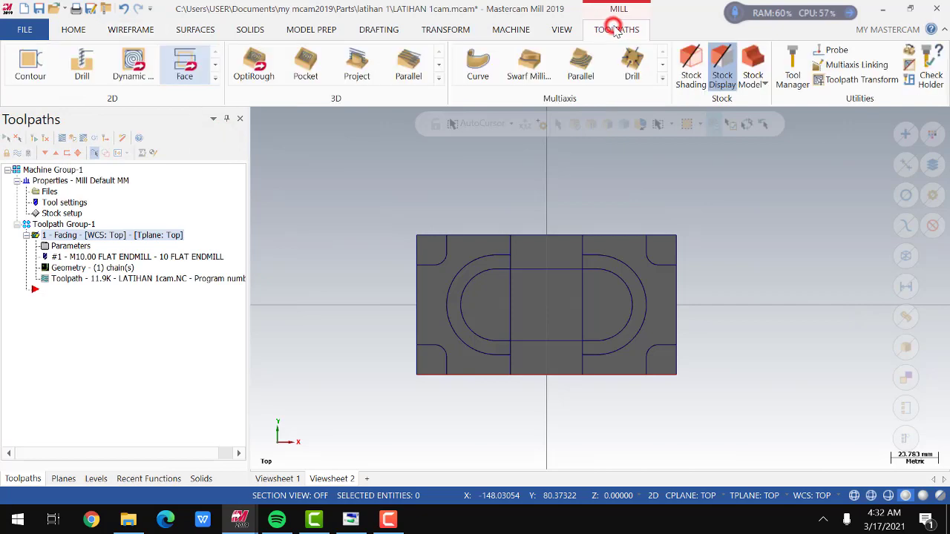
click(215, 81)
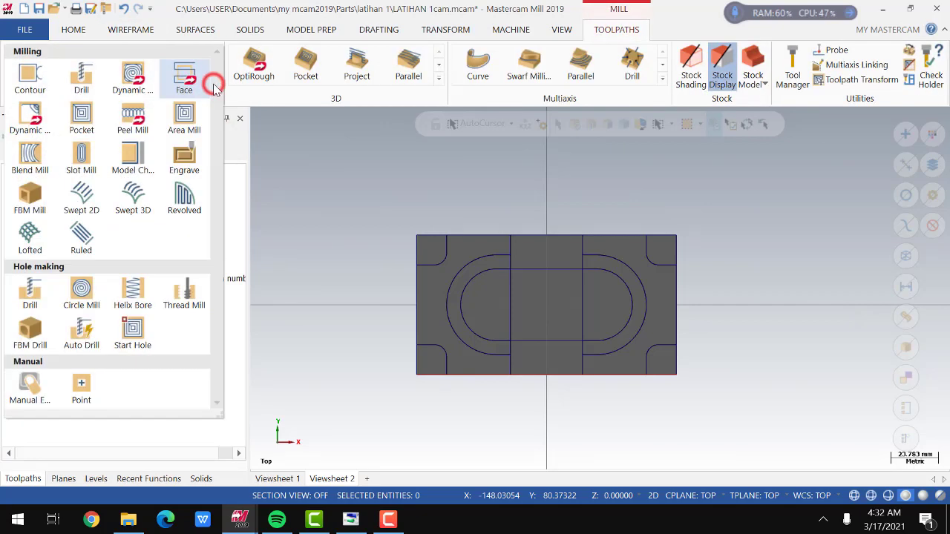
click(132, 88)
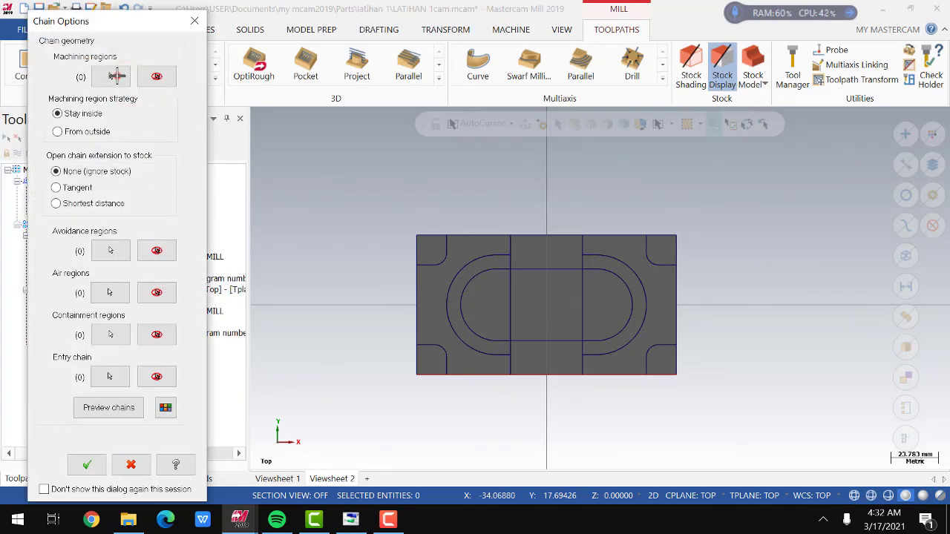
click(117, 75)
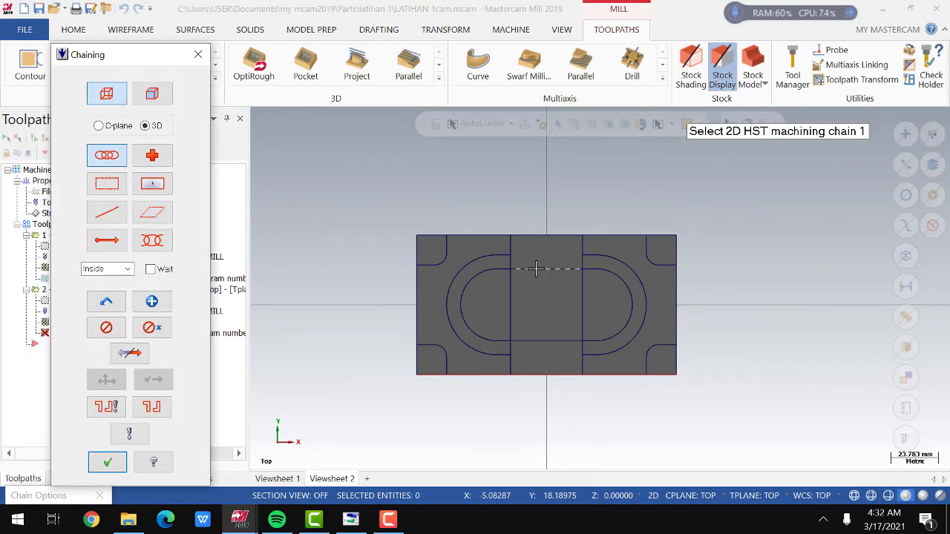
click(535, 268)
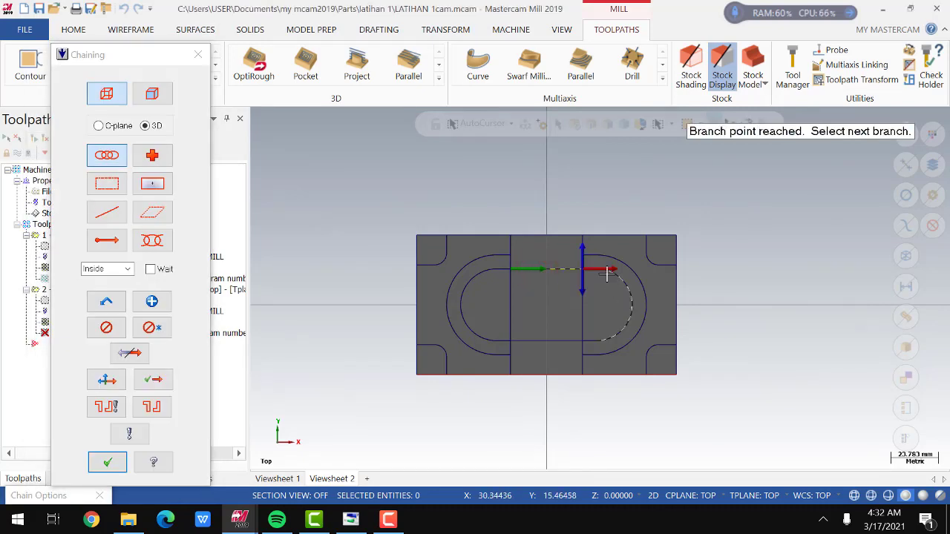
click(607, 273)
click(569, 340)
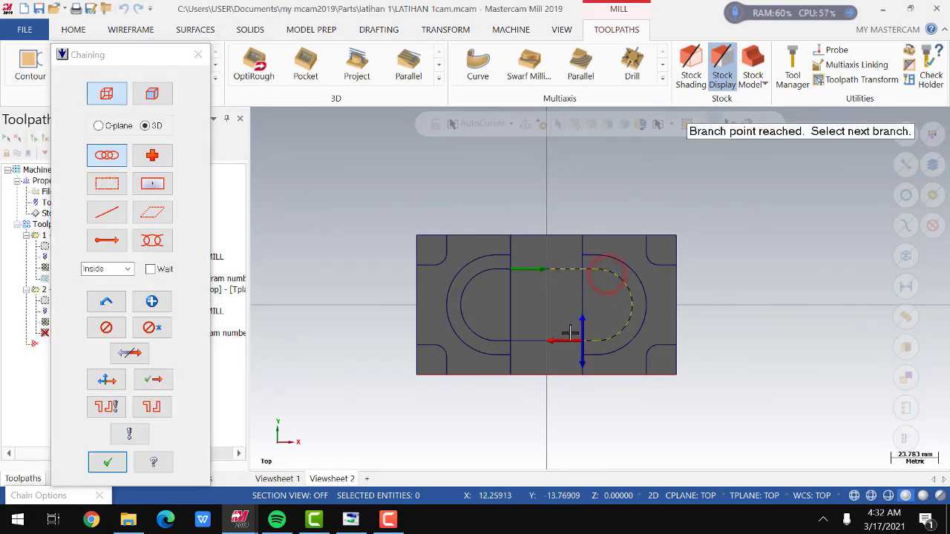
click(486, 328)
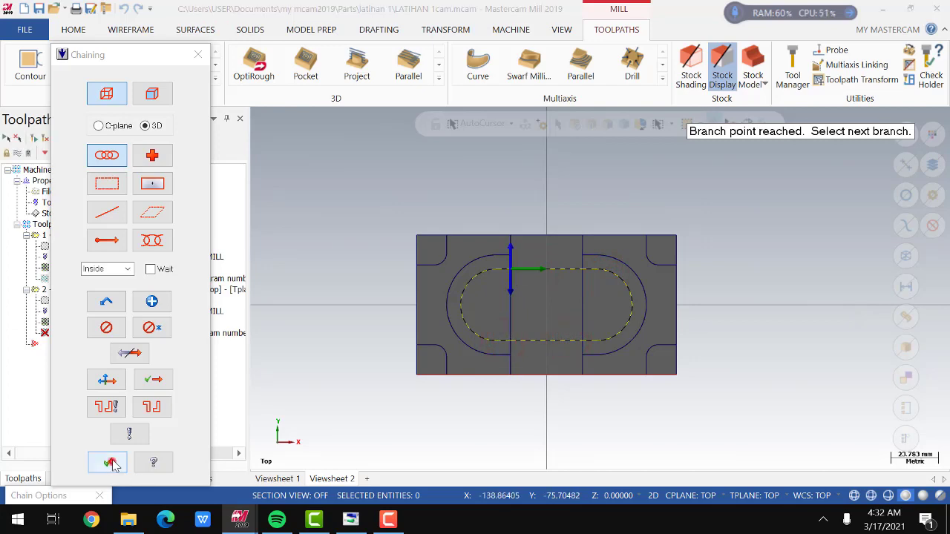
click(112, 464)
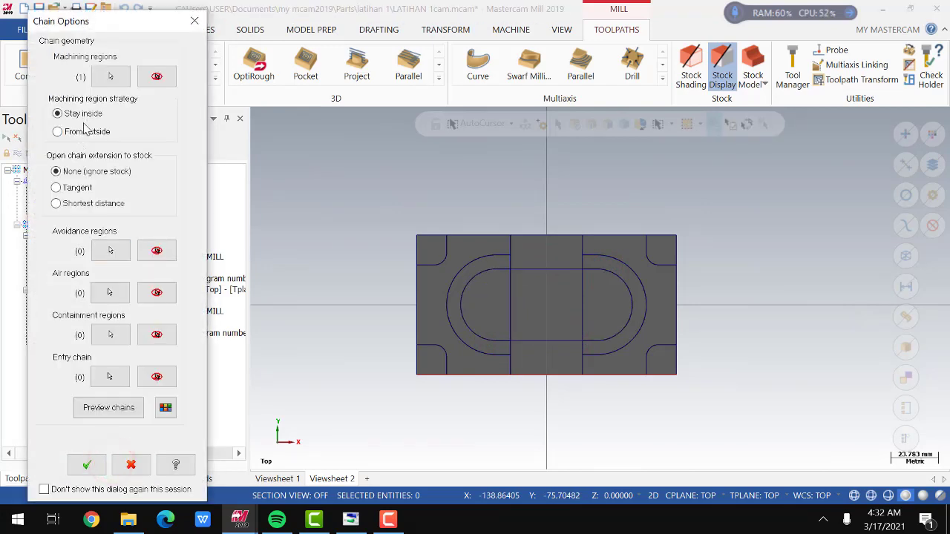
click(74, 464)
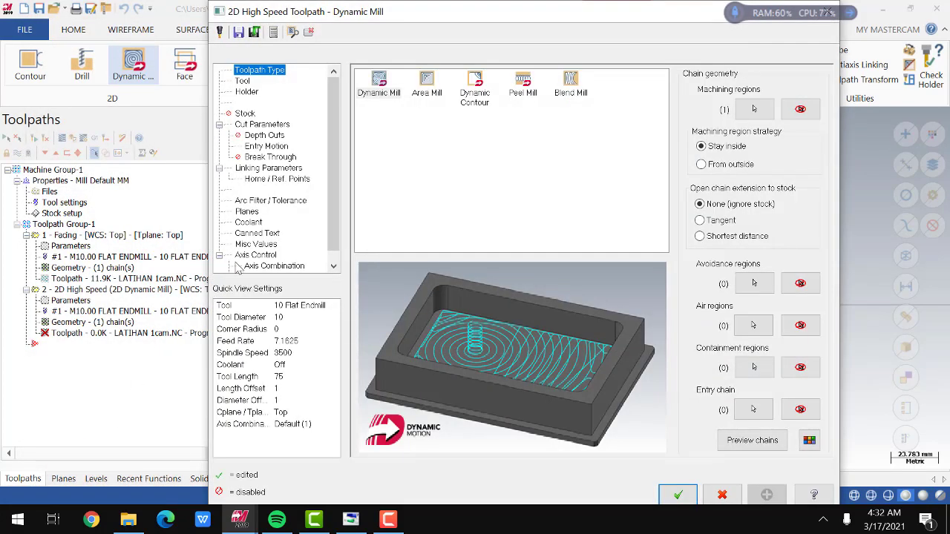
- Assign the 10 Flat Endmill to the Dynamic Mill toolpath and set its stock to leave on walls and floors to 0
click(243, 81)
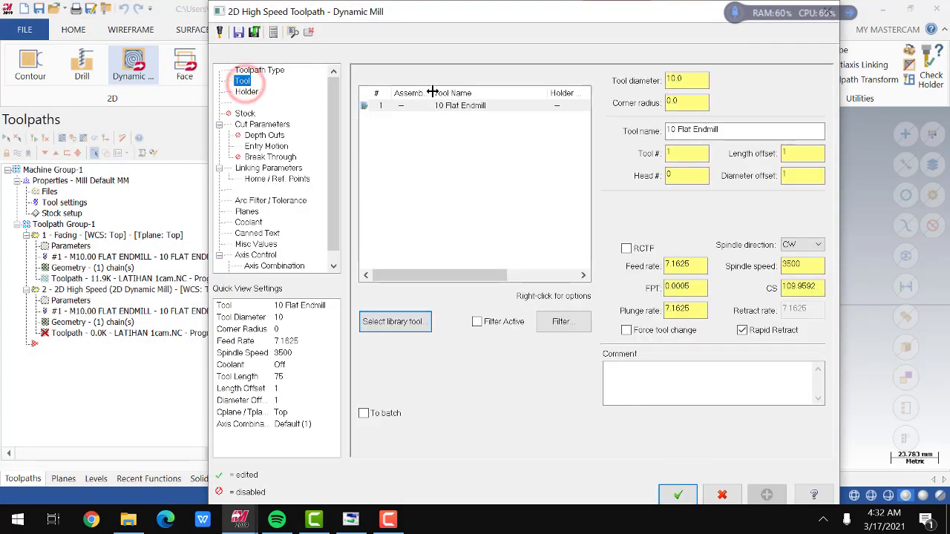
click(441, 109)
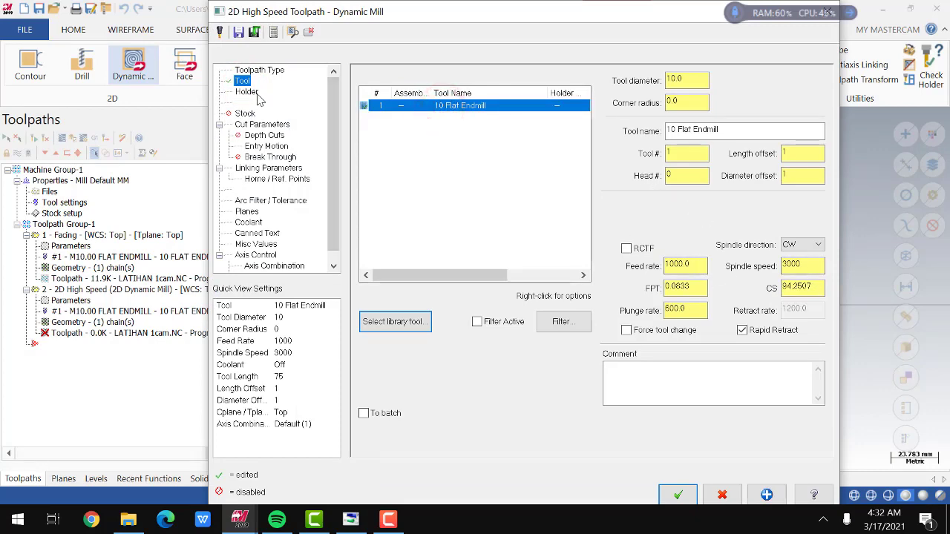
click(263, 125)
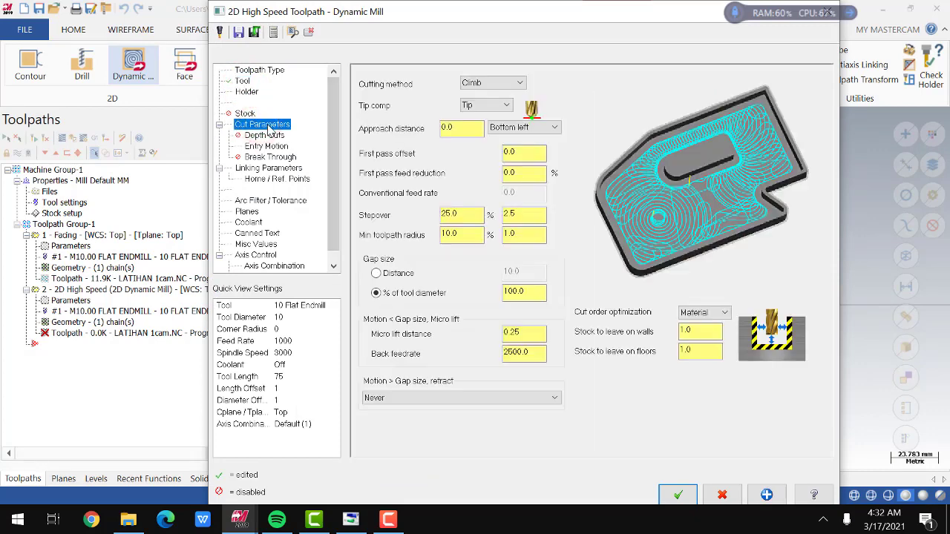
drag(697, 331, 675, 335)
text(0)
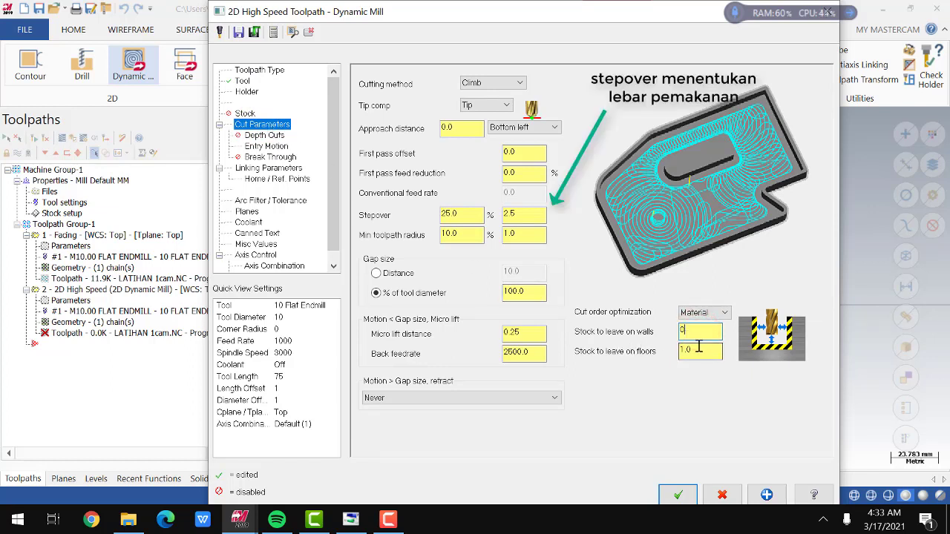
key(Tab)
text(0)
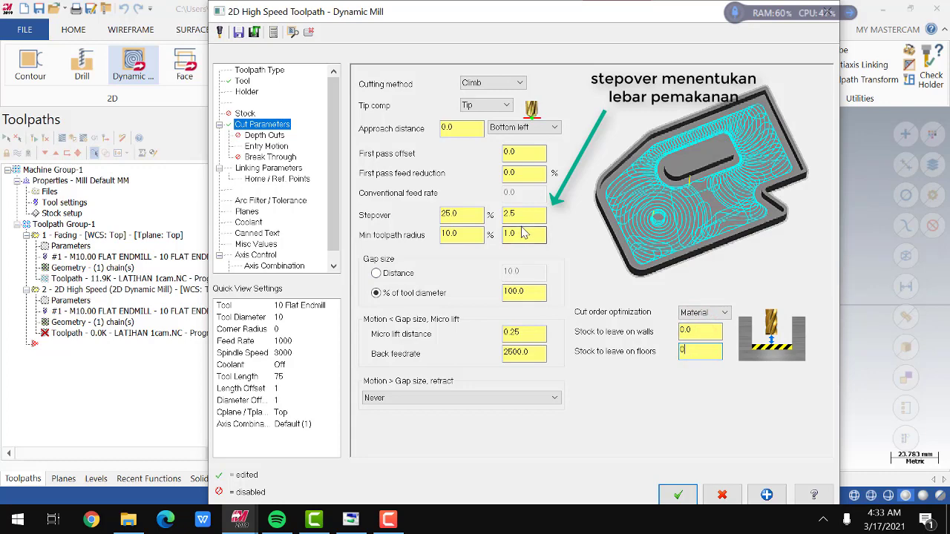
- Enable depth cuts for the Dynamic Mill toolpath with a max rough step of 3, and open the entry motion settings
click(261, 135)
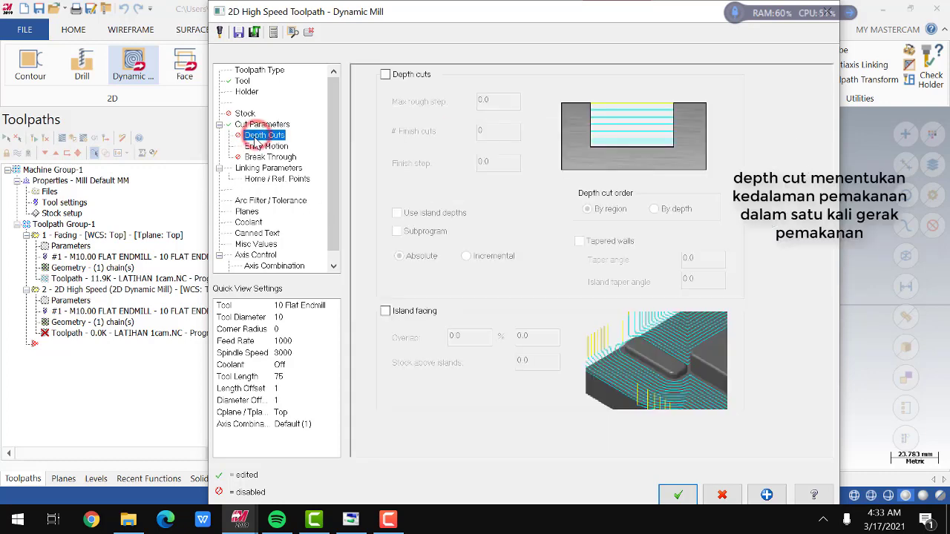
click(386, 75)
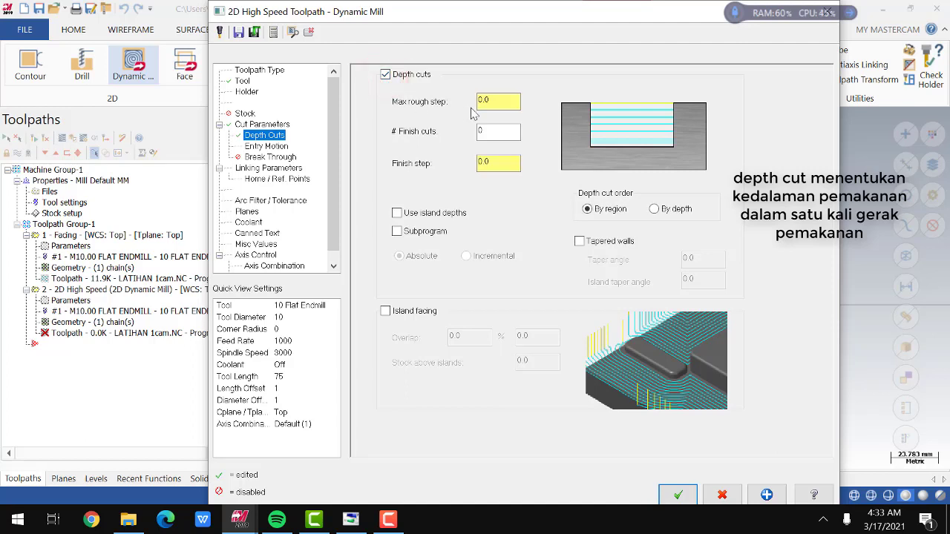
double_click(491, 101)
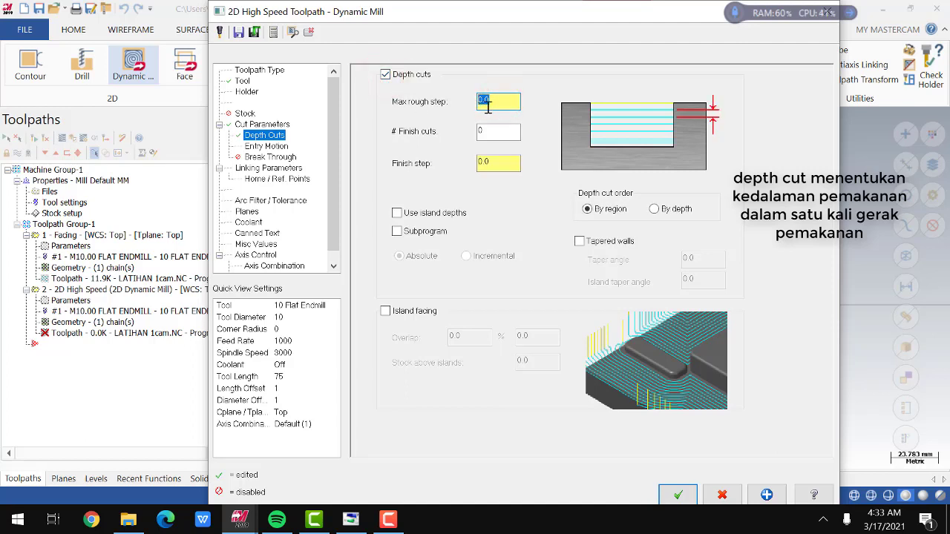
text(3)
click(266, 146)
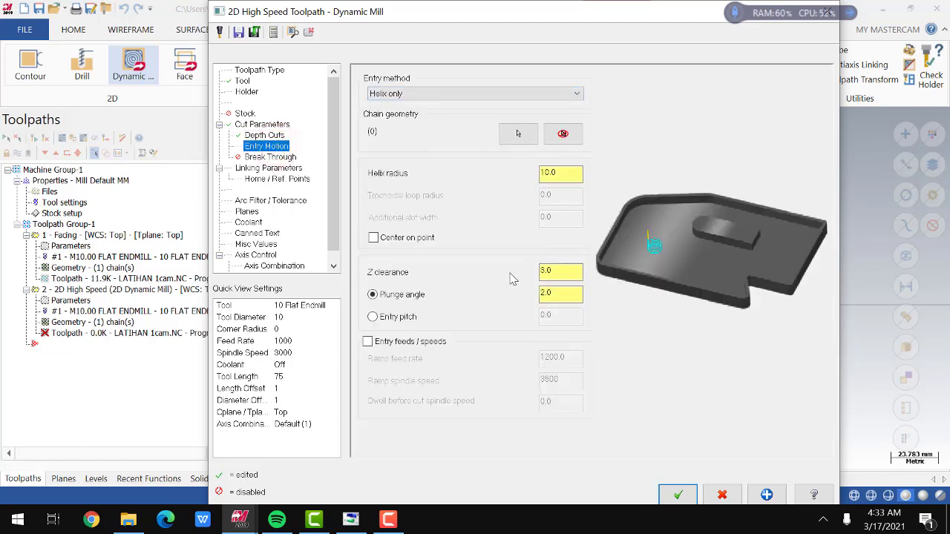
- In the linking parameters, enable clearance at 0.0, set retract to 2.0 and feed plane to absolute 1.0, and make depth absolute
click(269, 157)
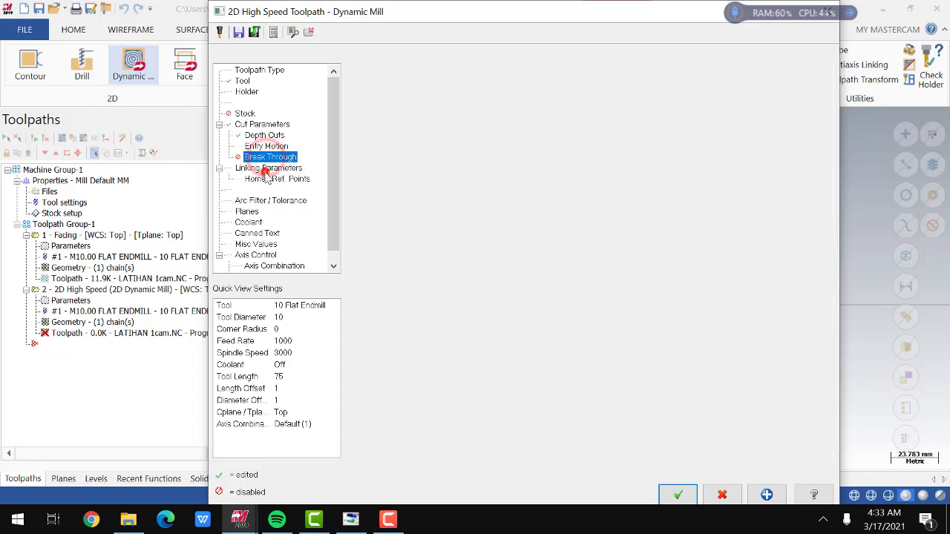
click(267, 169)
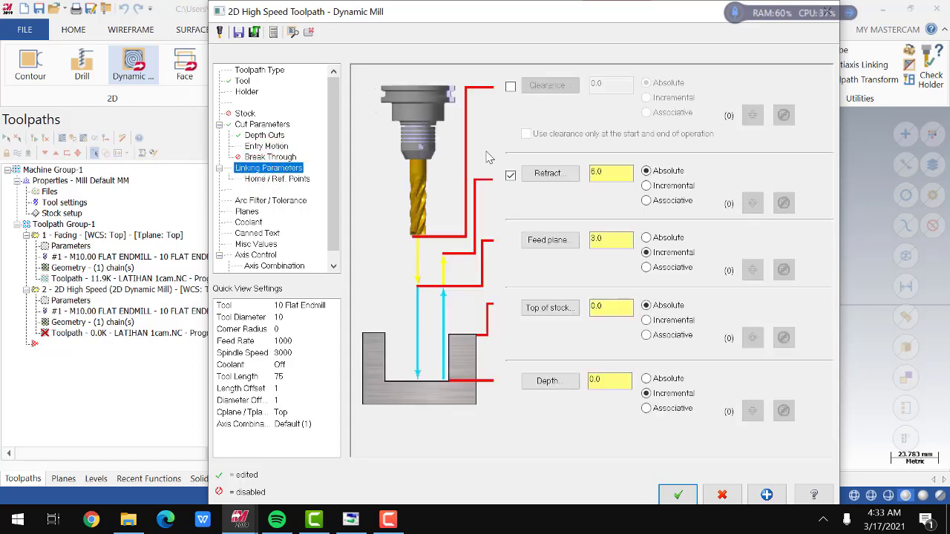
click(510, 87)
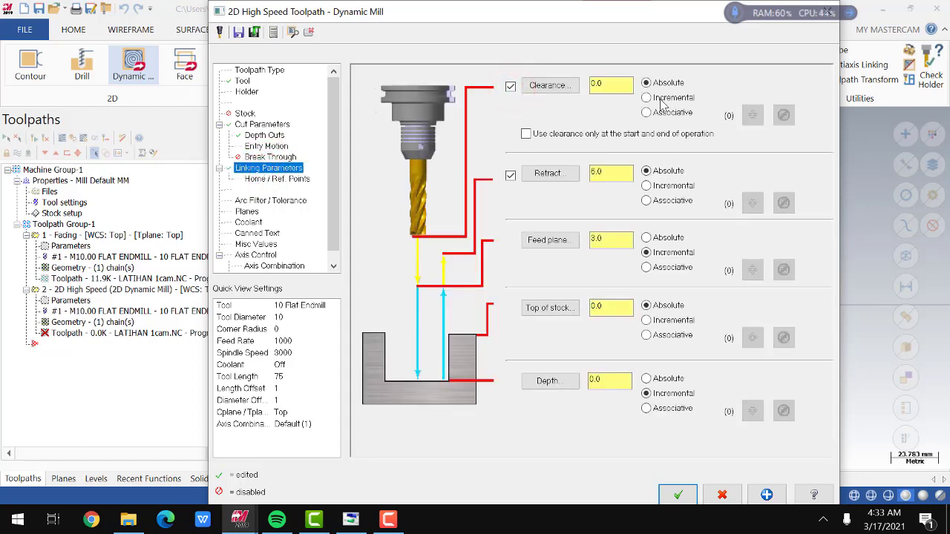
click(662, 238)
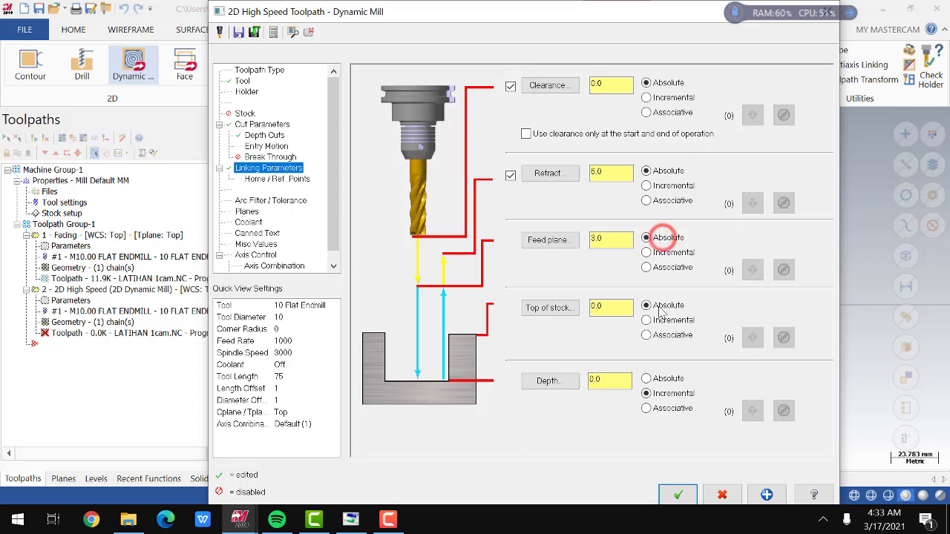
click(648, 380)
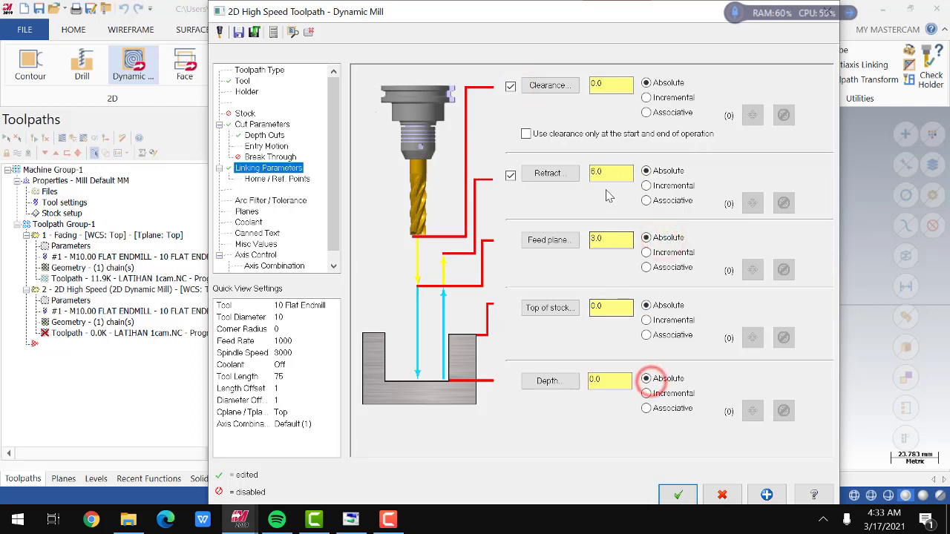
double_click(602, 239)
text(1)
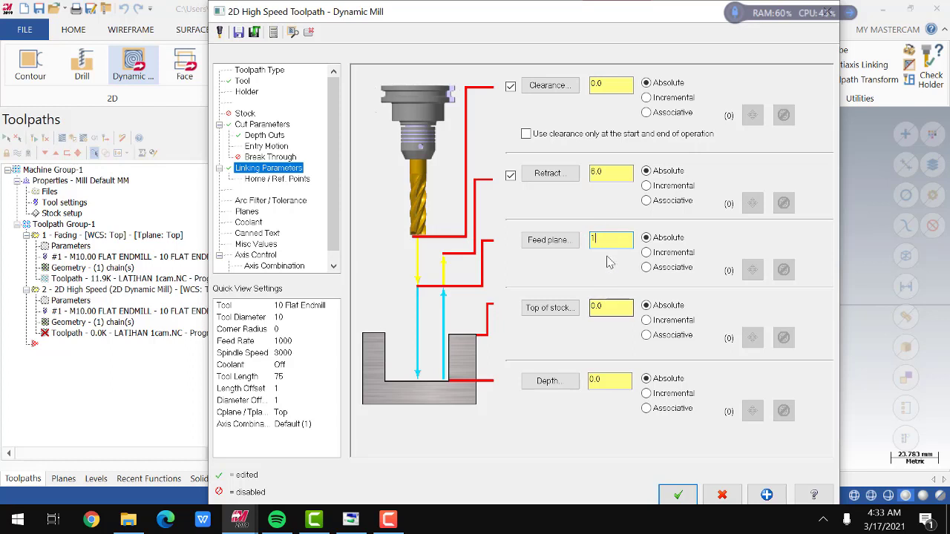
double_click(615, 174)
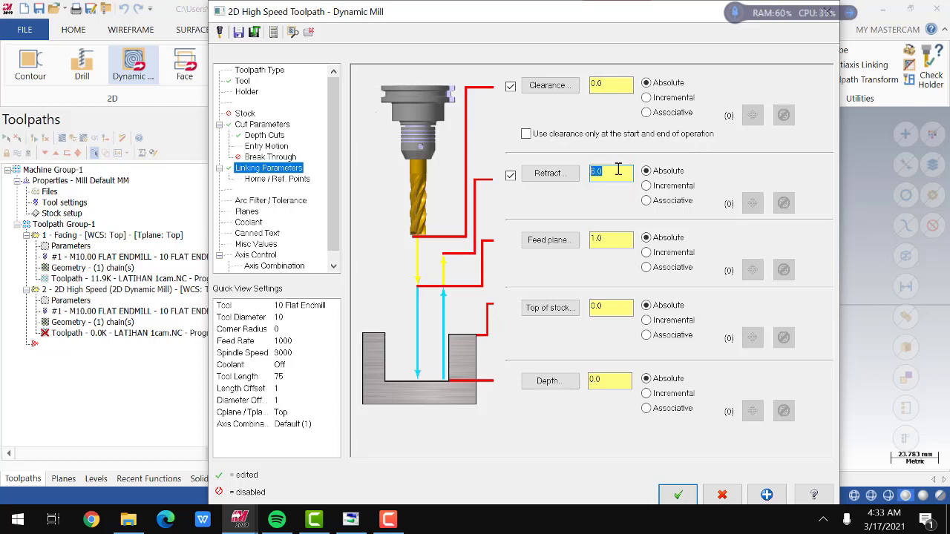
- Set the Dynamic Mill depth to -5.0 by taking the Z coordinate of a point on the pocket floor at the inner arc's end
double_click(615, 380)
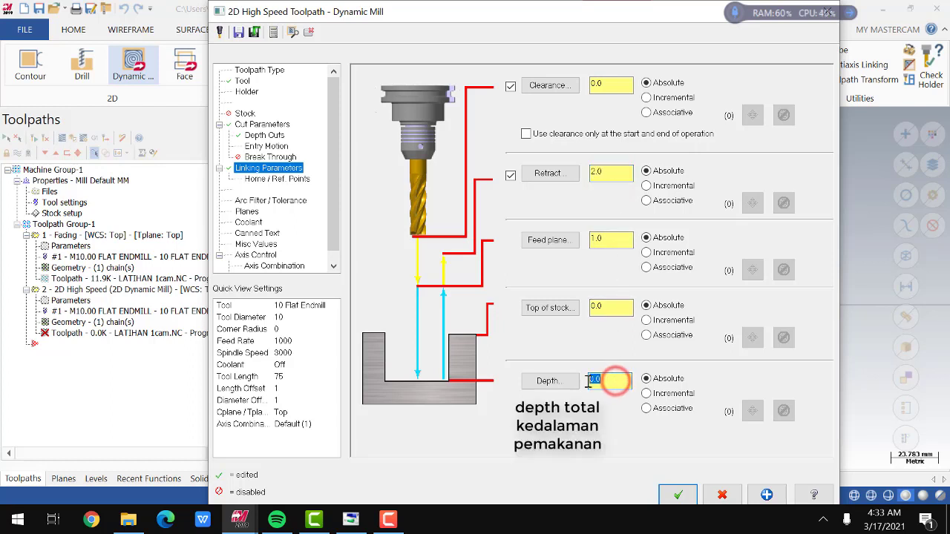
right_click(613, 379)
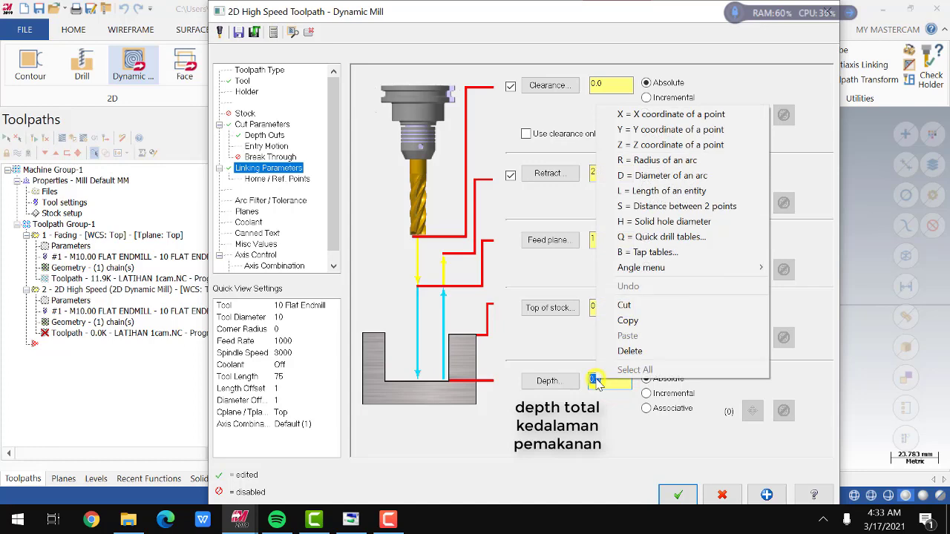
click(670, 146)
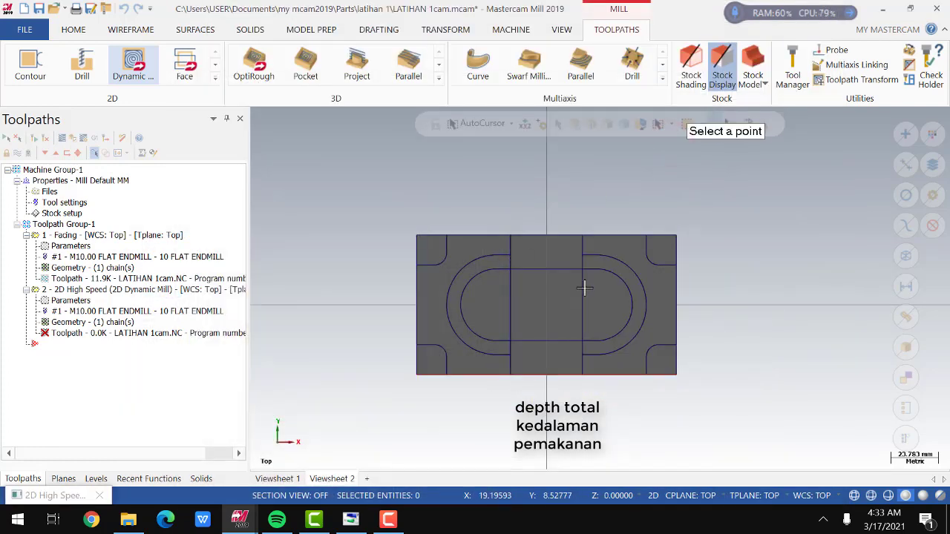
right_click(742, 277)
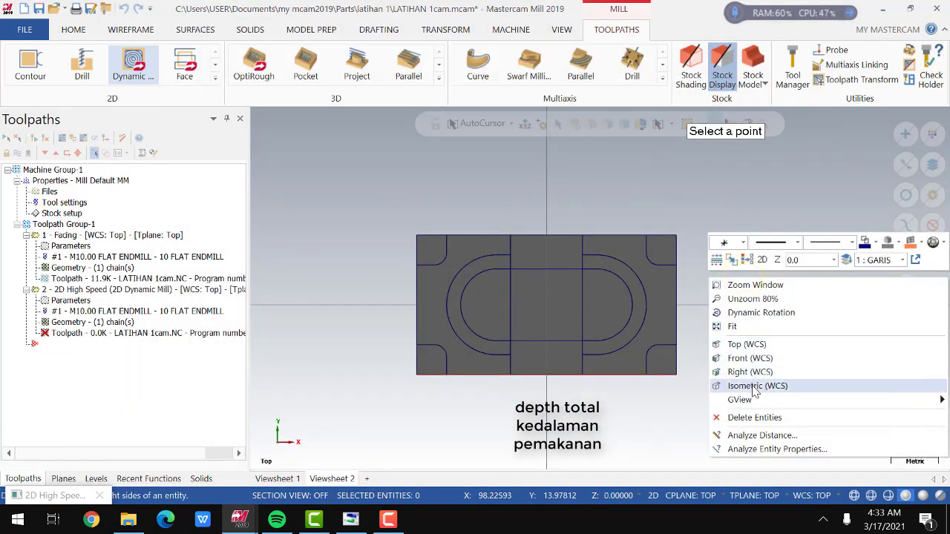
click(752, 384)
scroll(547, 265, up, 5)
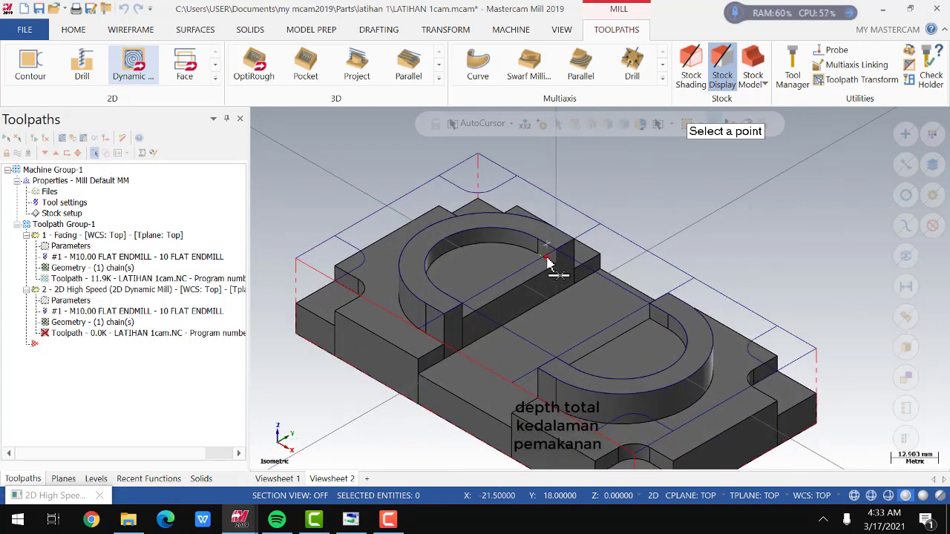
click(546, 256)
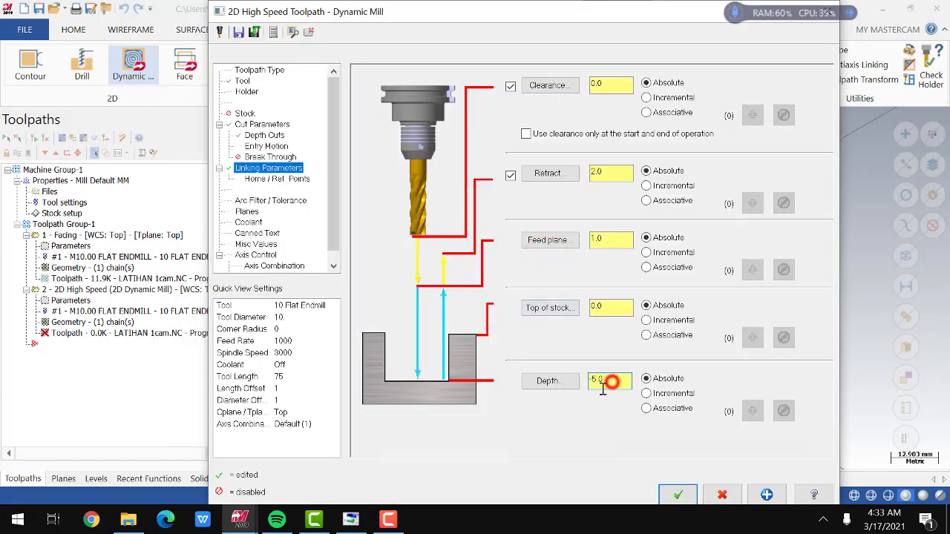
- Enable line/arc filtering and smoothing with tolerances of 70% cut, 20% line/arc and 10% smoothing, and generate the Dynamic Mill toolpath
click(260, 201)
click(386, 222)
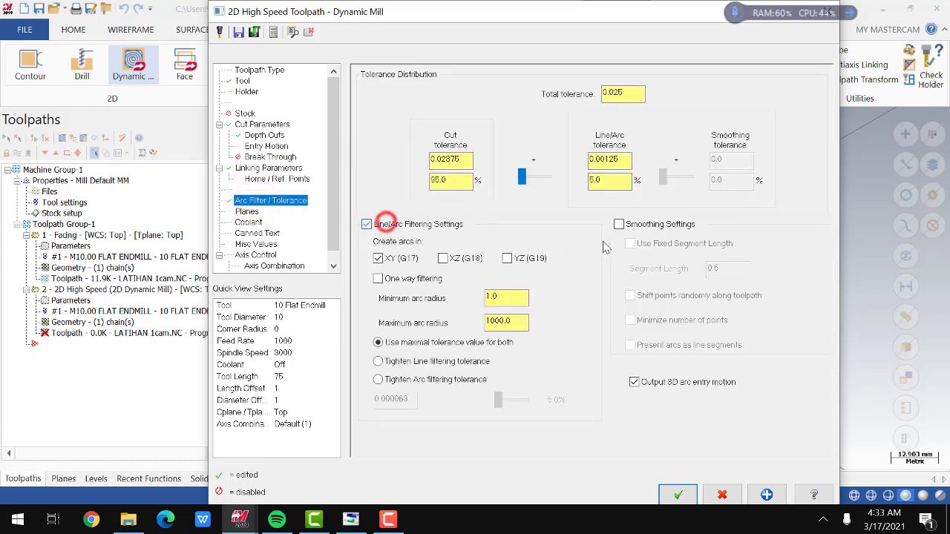
click(619, 224)
drag(460, 178, 427, 180)
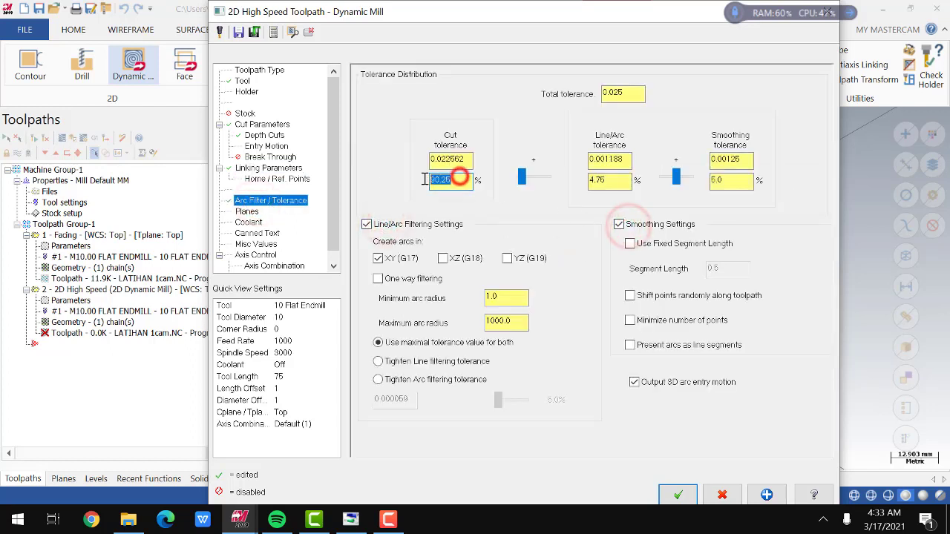
text(70)
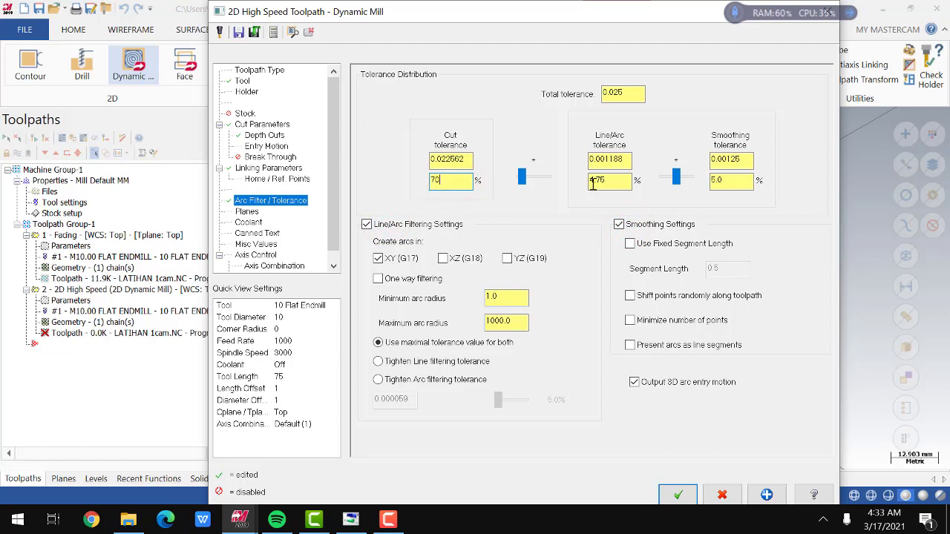
click(595, 181)
double_click(606, 184)
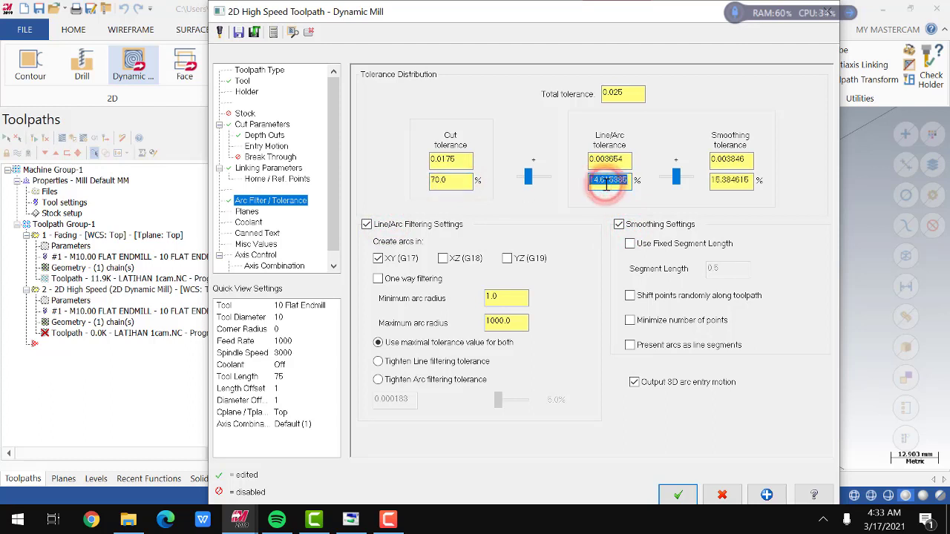
text(20)
click(722, 178)
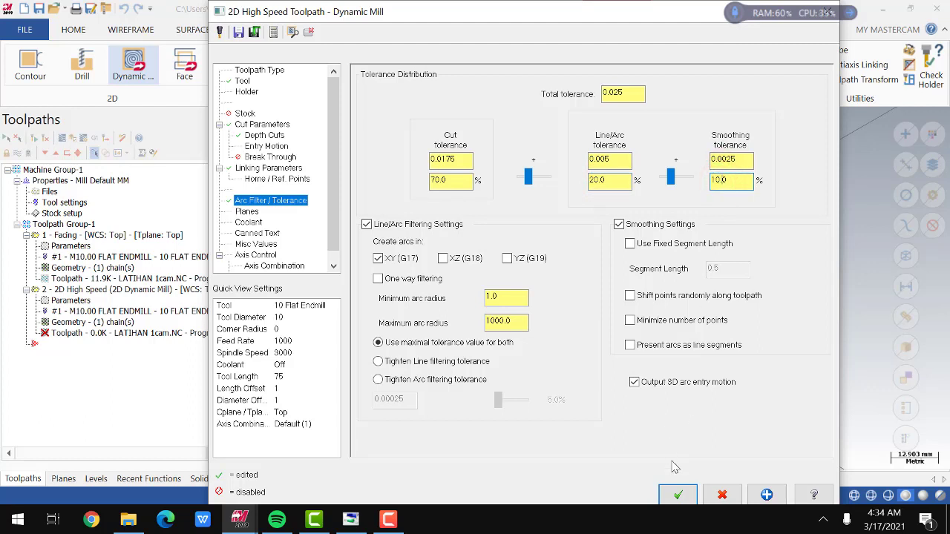
click(248, 212)
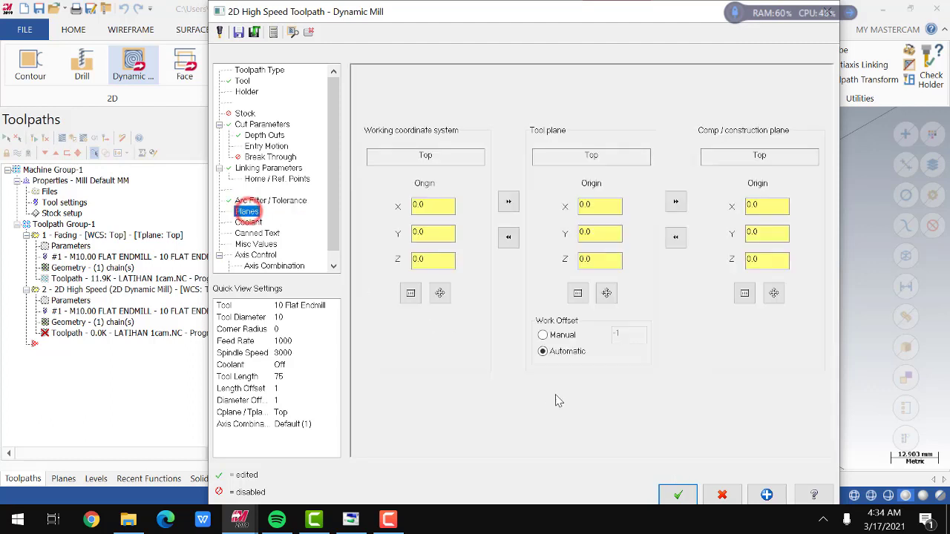
click(664, 495)
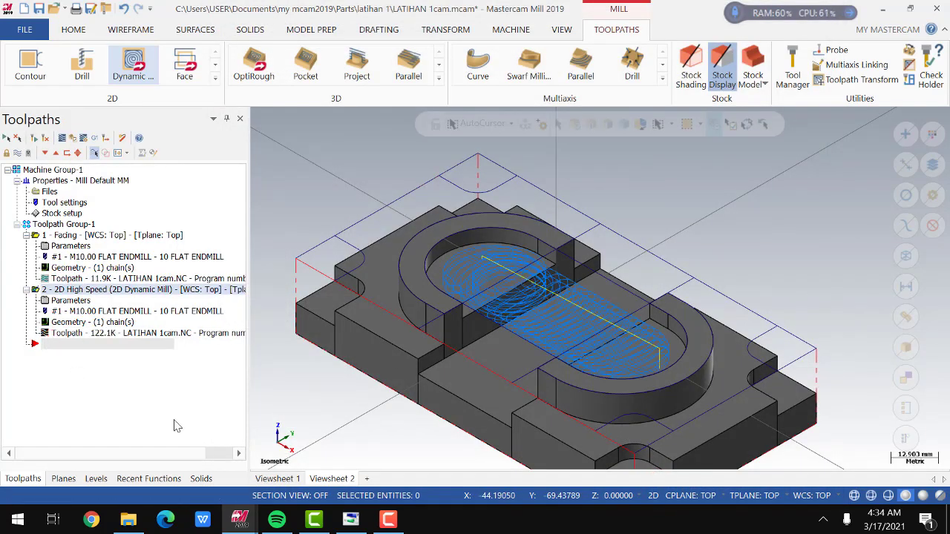
- Backplot the Dynamic Mill toolpath and check its cycle time
click(59, 139)
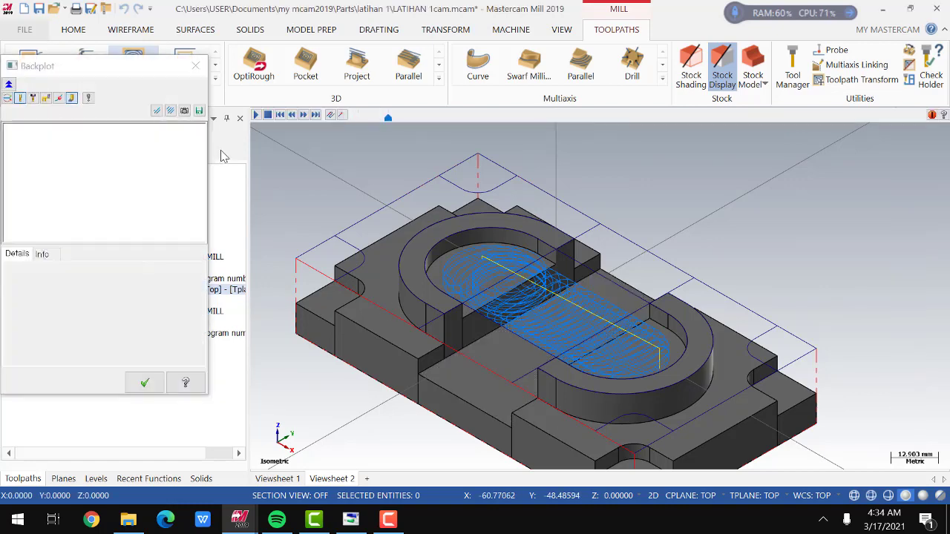
click(256, 115)
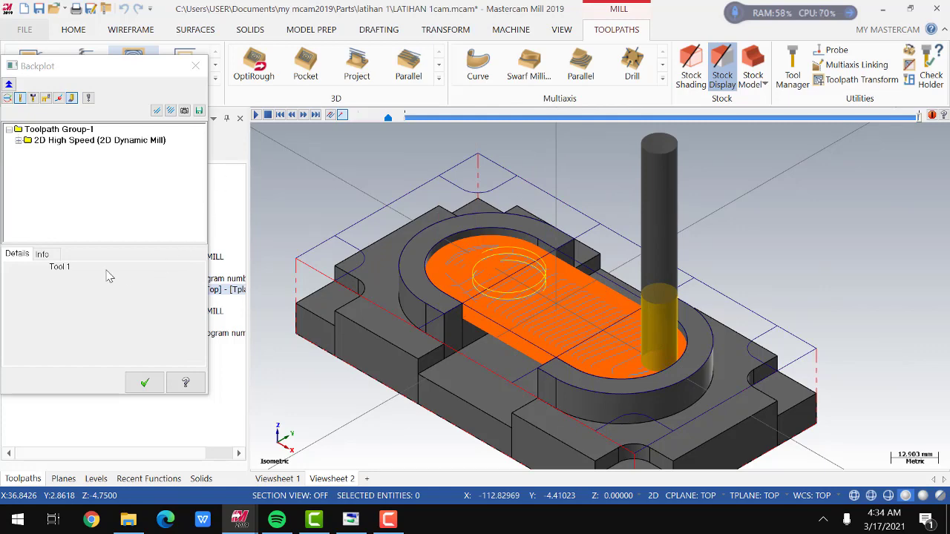
click(42, 255)
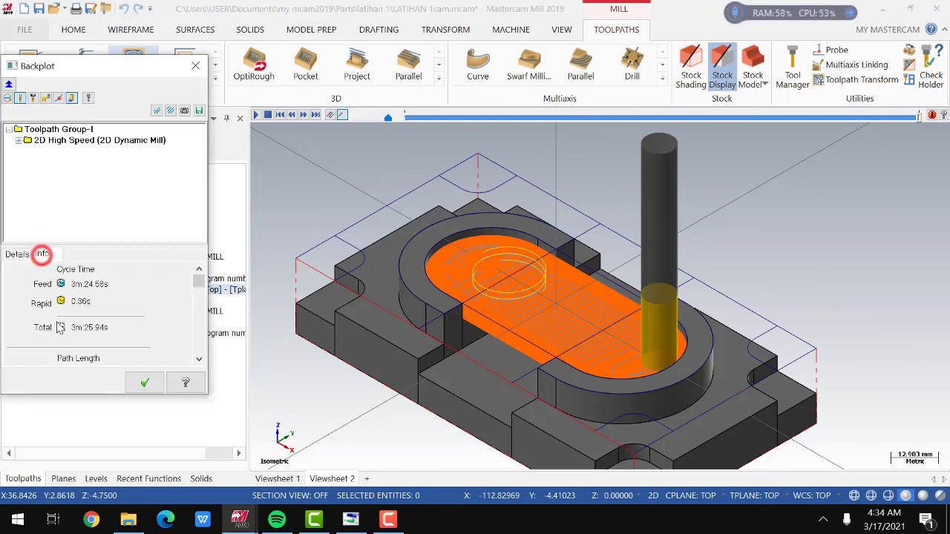
click(144, 383)
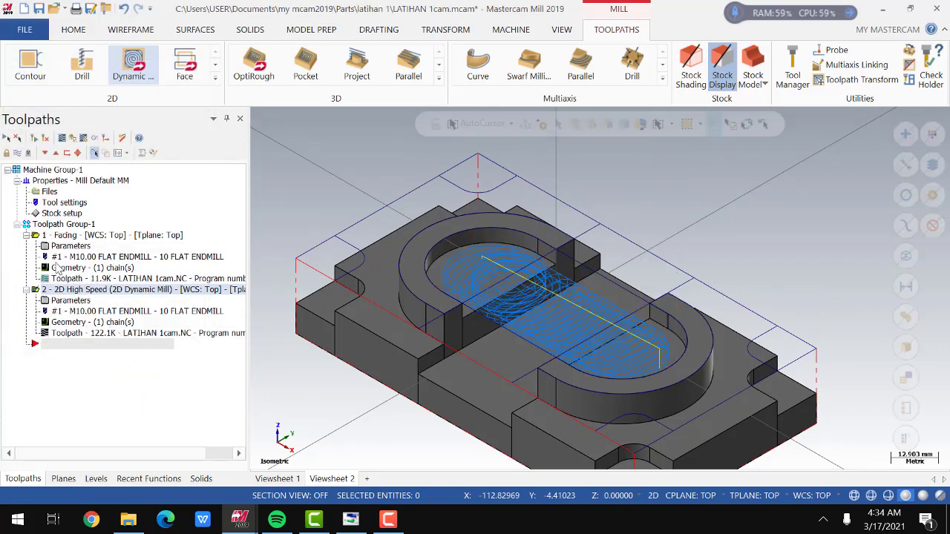
- Hide the Dynamic Mill toolpath display and switch the part to the top view
click(19, 153)
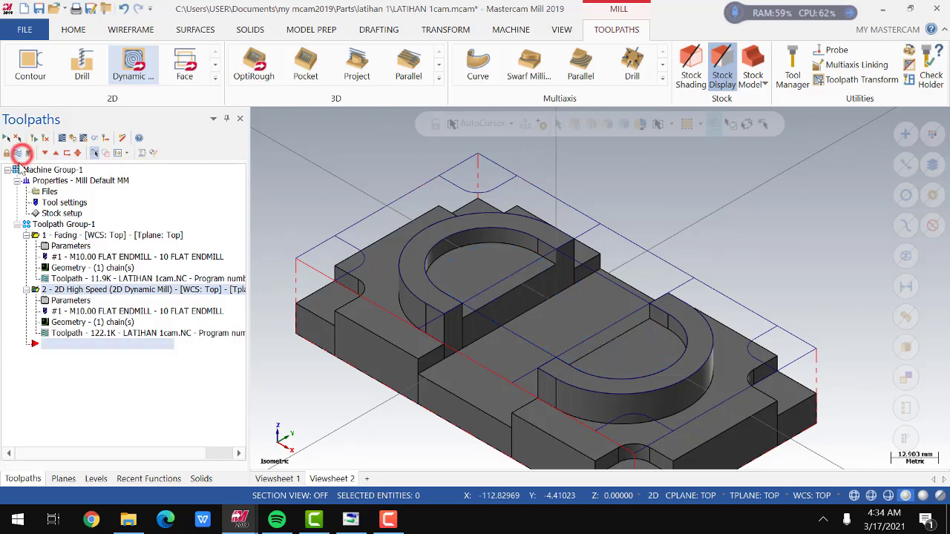
click(304, 221)
right_click(326, 200)
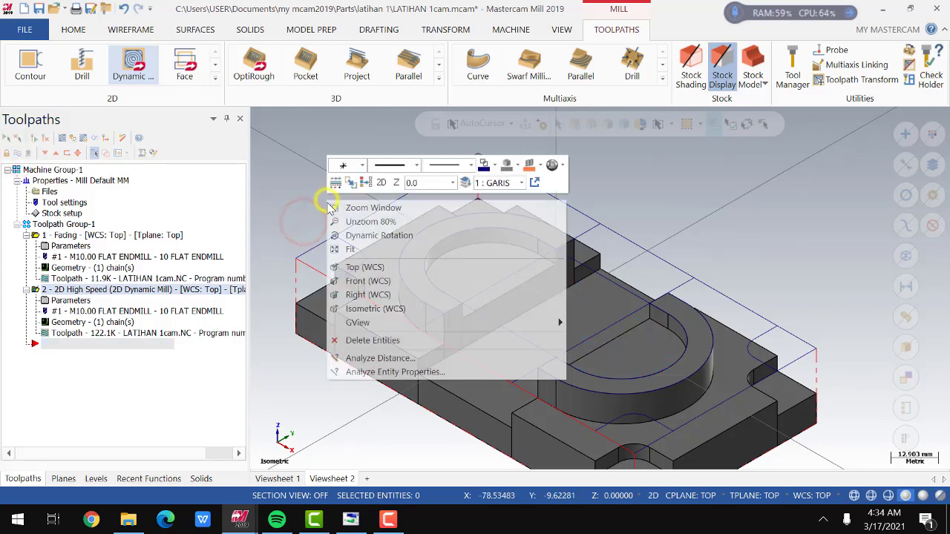
click(365, 268)
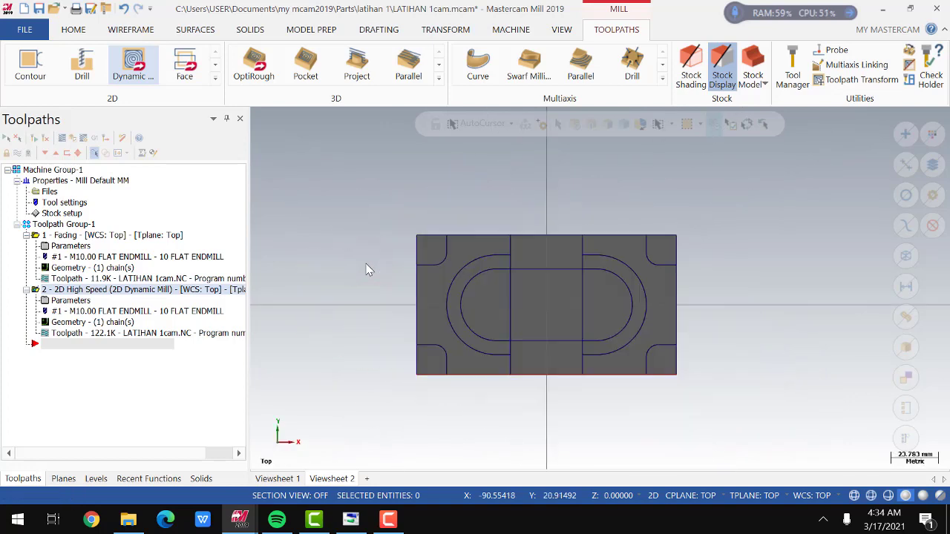
click(513, 205)
- Draw four 5 mm vertical lines outward from both ends of the central channel's two side edges, keeping the line length locked
click(131, 31)
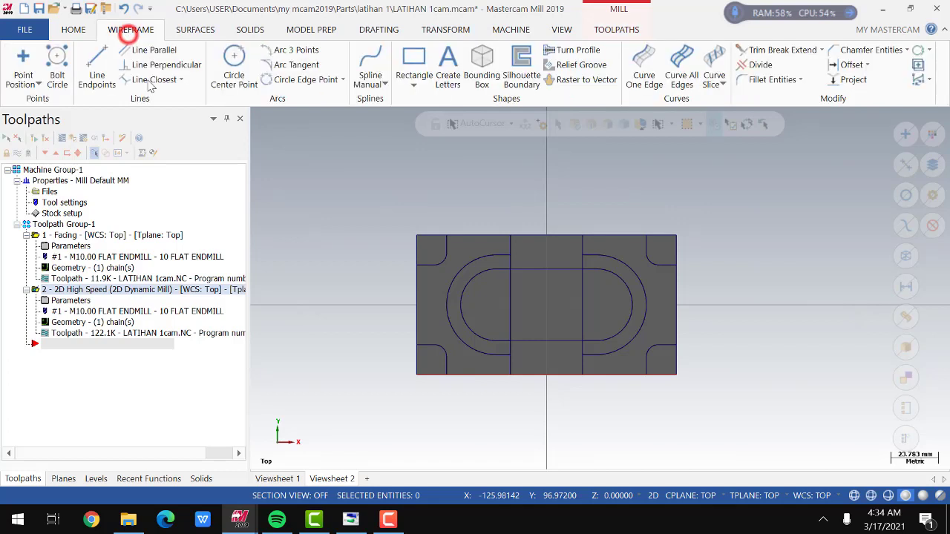
click(97, 66)
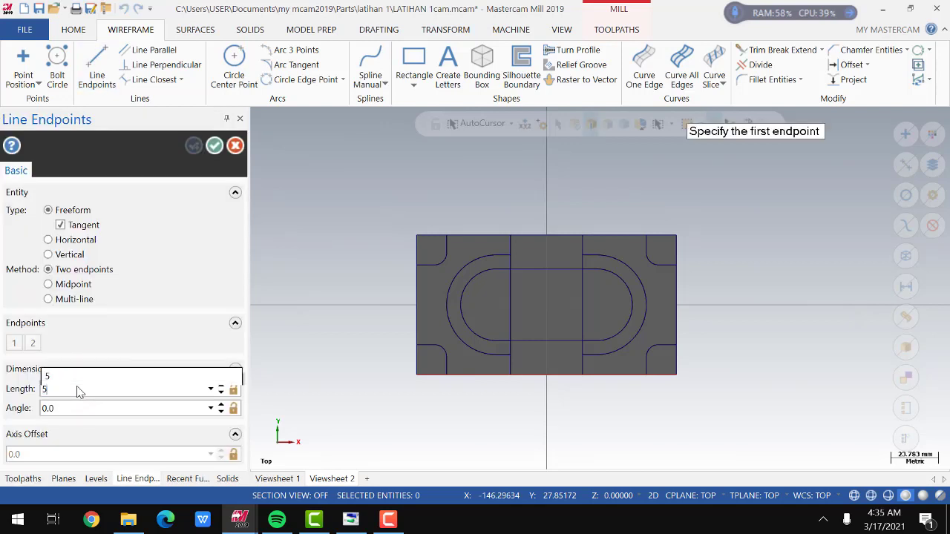
click(74, 391)
click(115, 388)
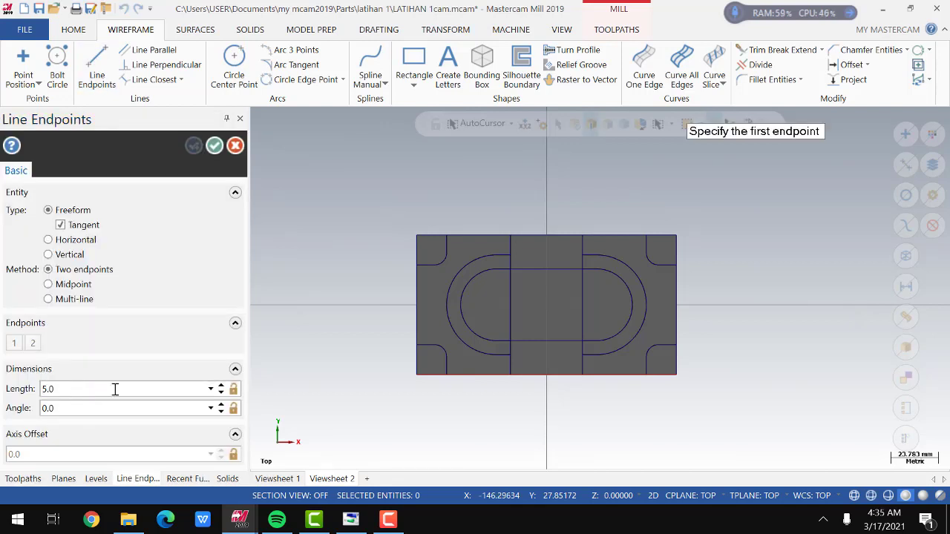
click(235, 388)
click(513, 236)
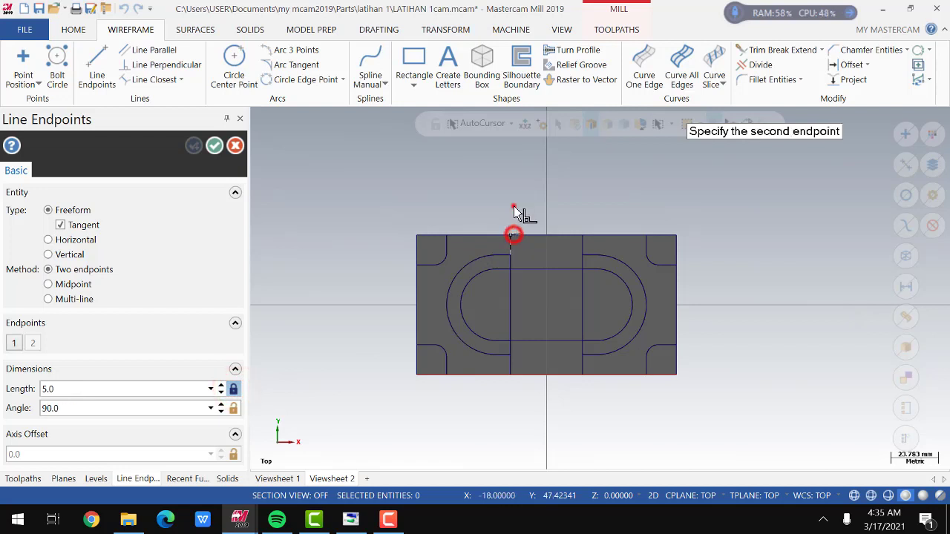
click(517, 210)
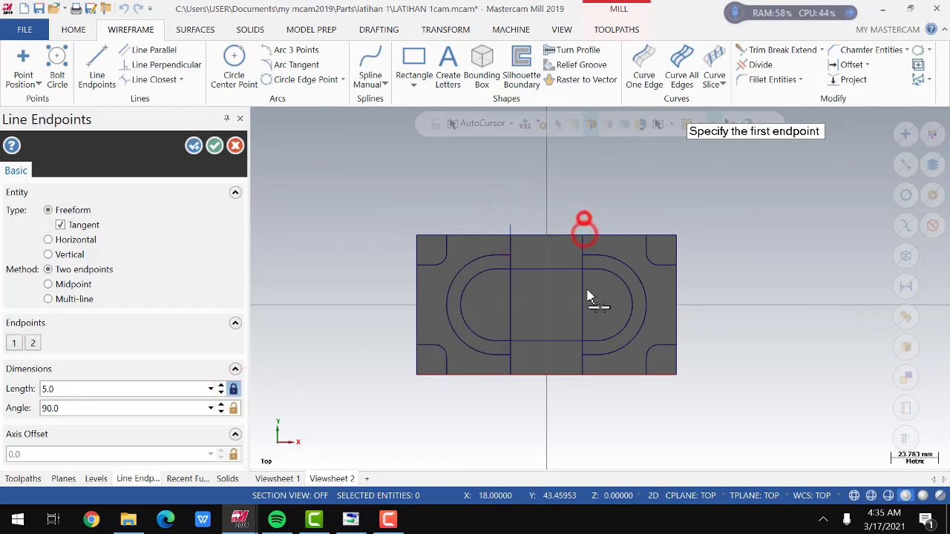
click(591, 381)
click(590, 401)
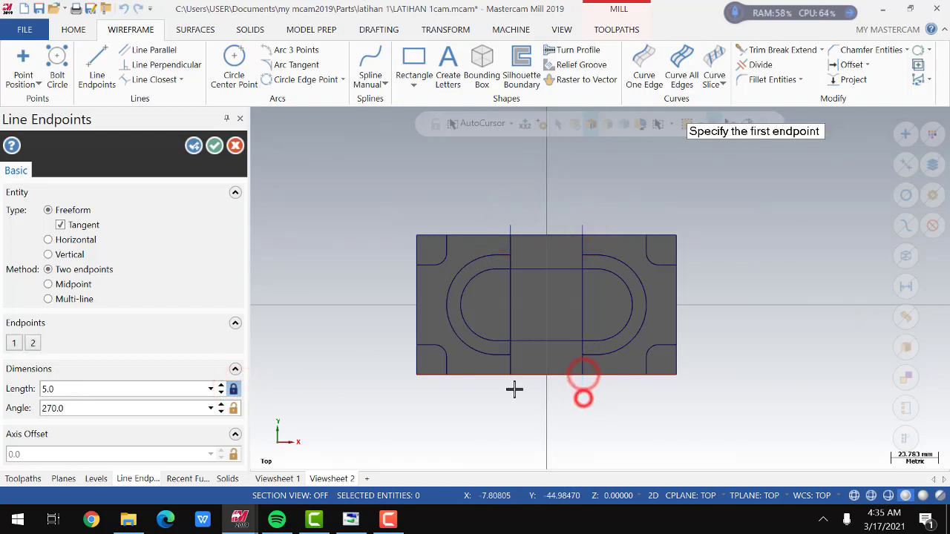
click(510, 375)
click(511, 385)
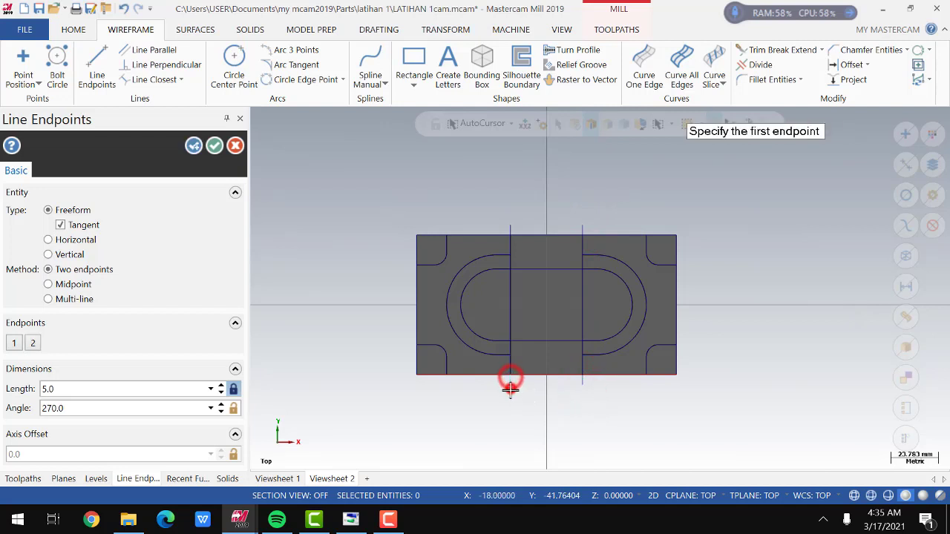
- Unlock the line length and draw two 36 mm horizontal lines closing both extended ends of the central channel boundary
click(233, 389)
click(510, 224)
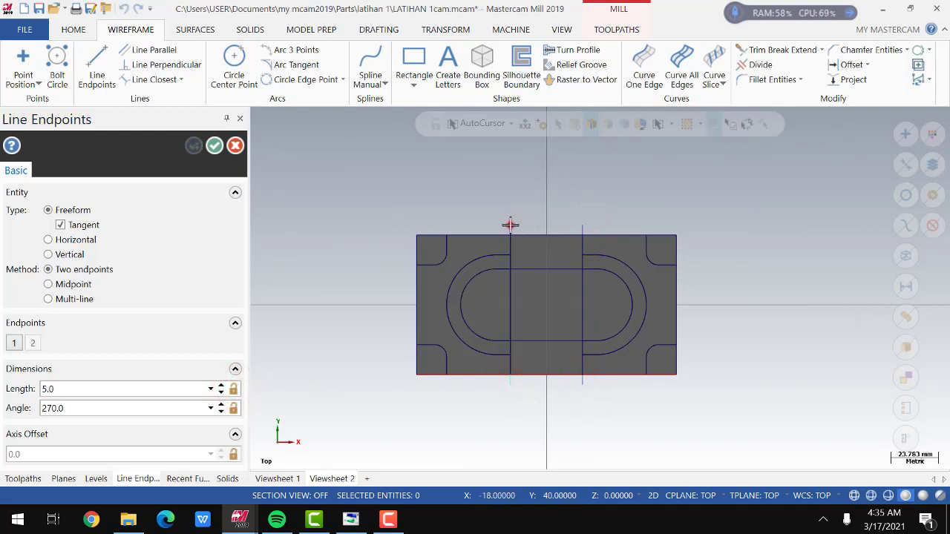
click(510, 224)
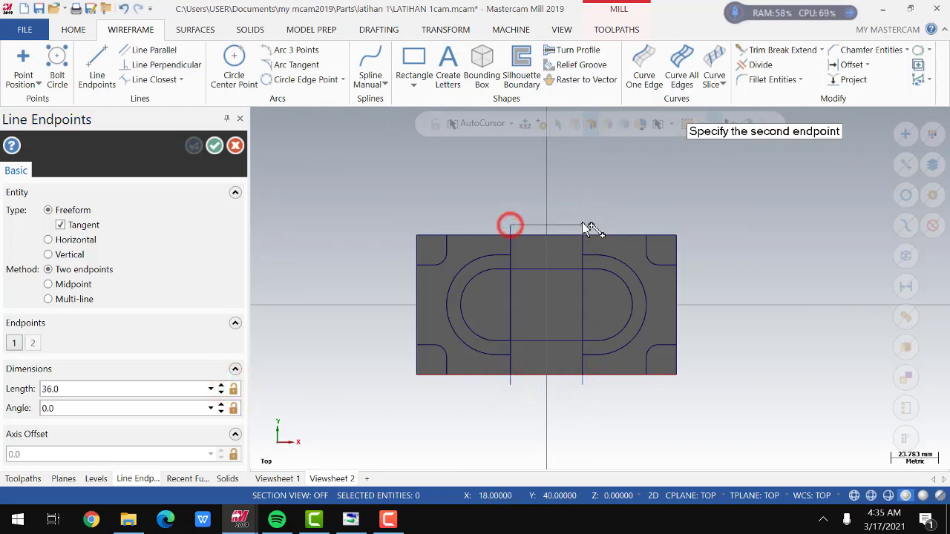
click(583, 384)
click(509, 384)
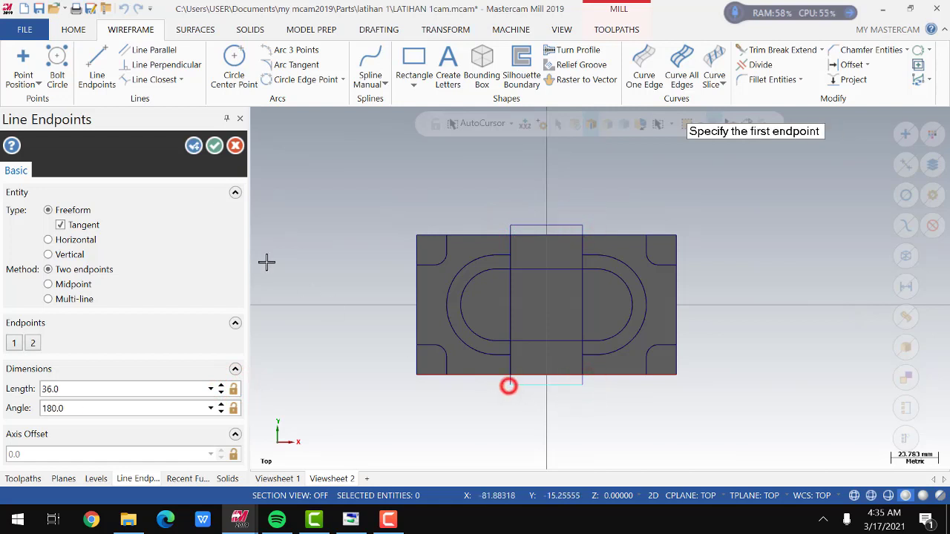
click(213, 146)
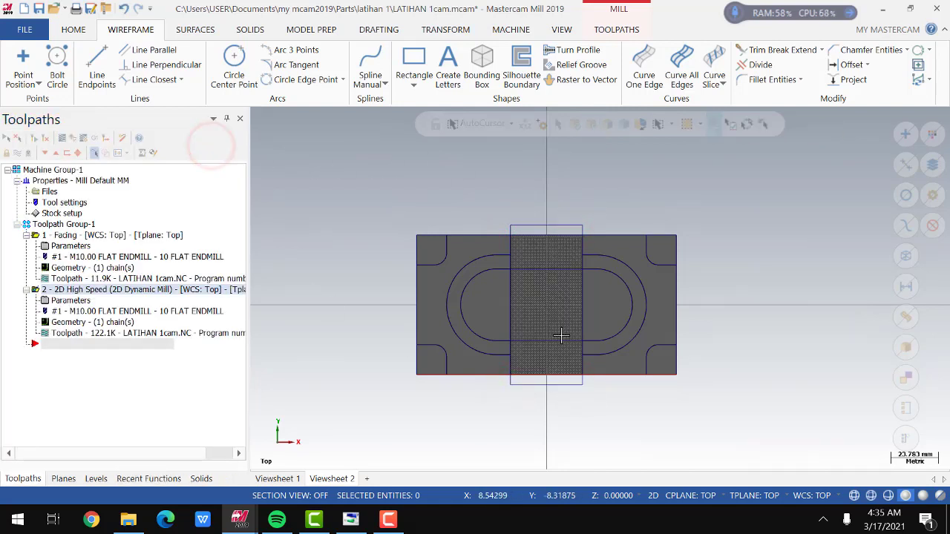
- Start a Pocket toolpath and chain the extended rectangular boundary around the central channel, following its outline at each branch point
scroll(549, 373, down, 1)
scroll(549, 422, up, 1)
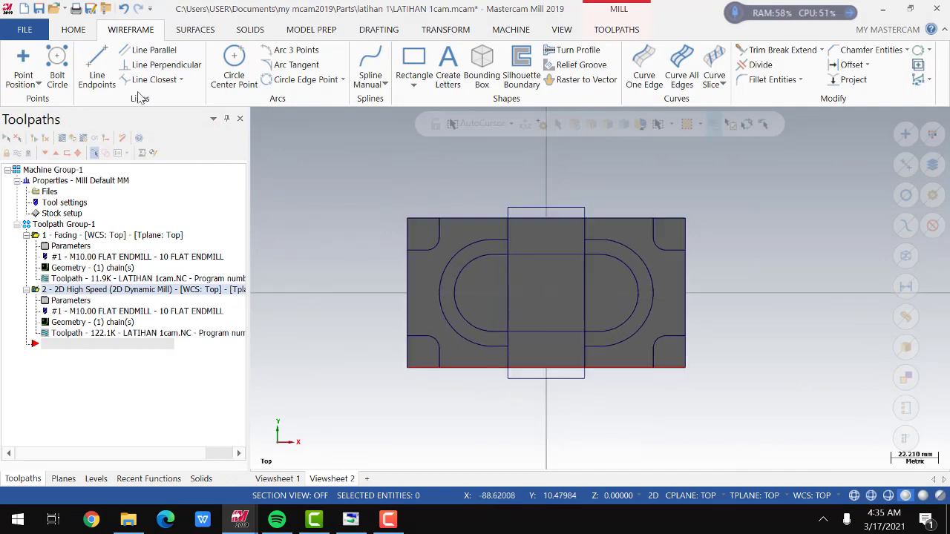
click(638, 31)
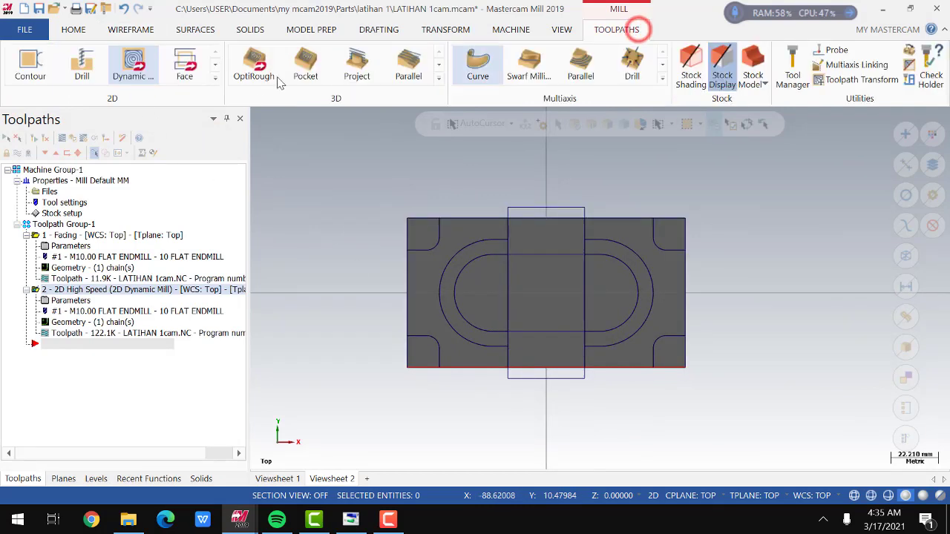
click(213, 80)
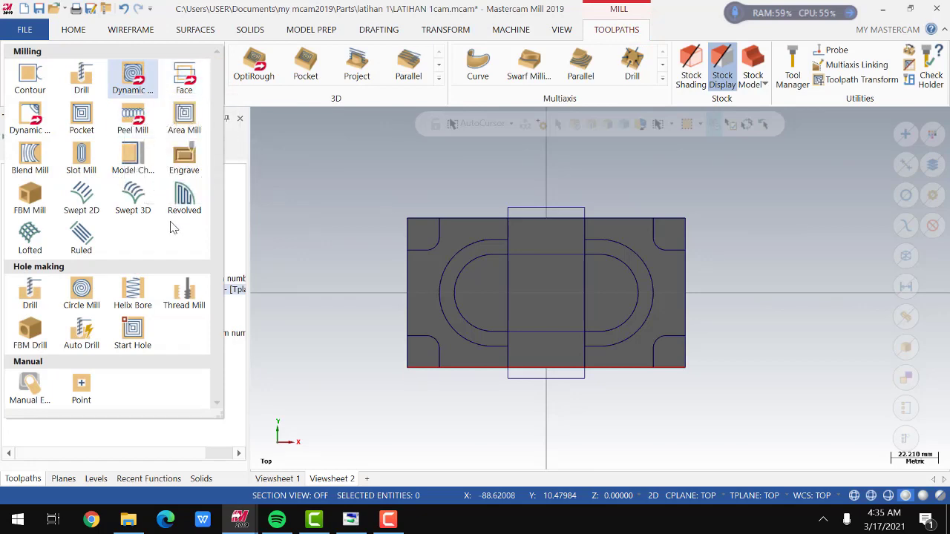
click(88, 128)
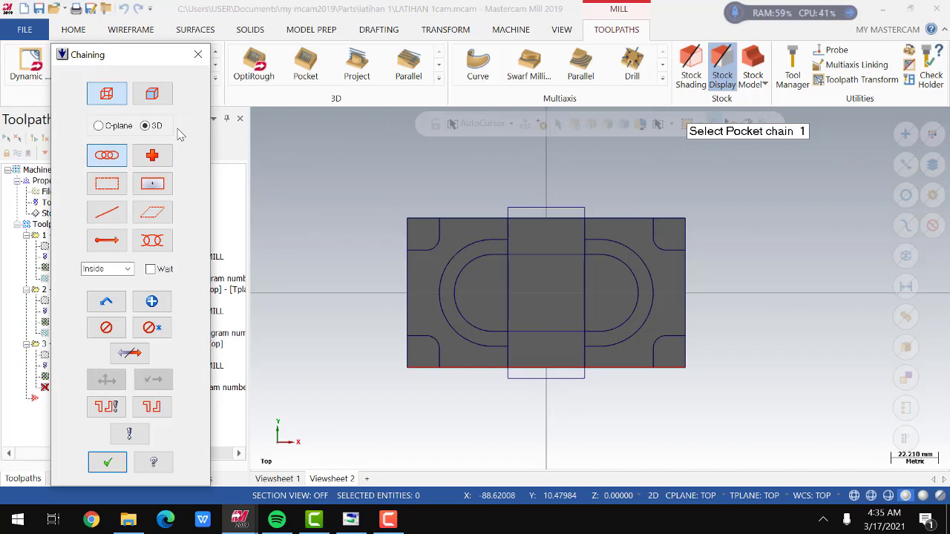
click(539, 206)
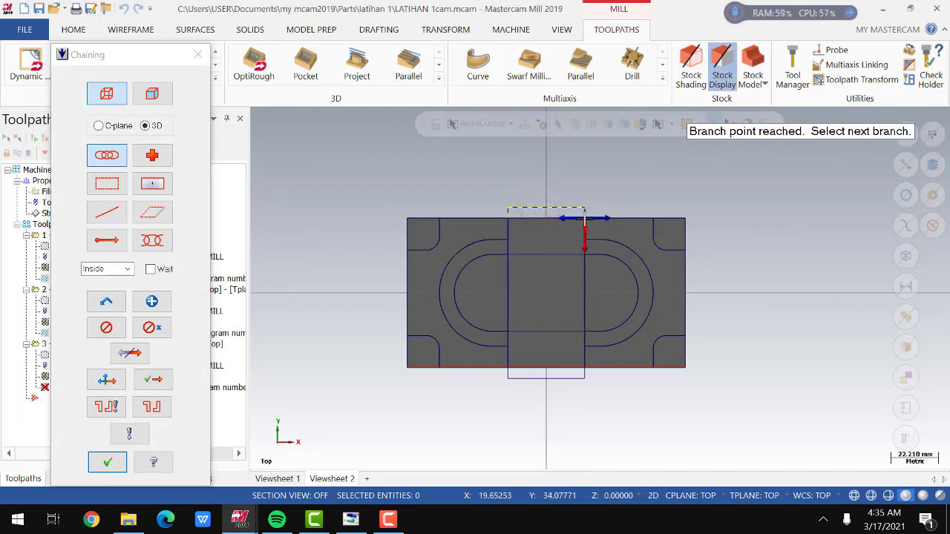
click(586, 272)
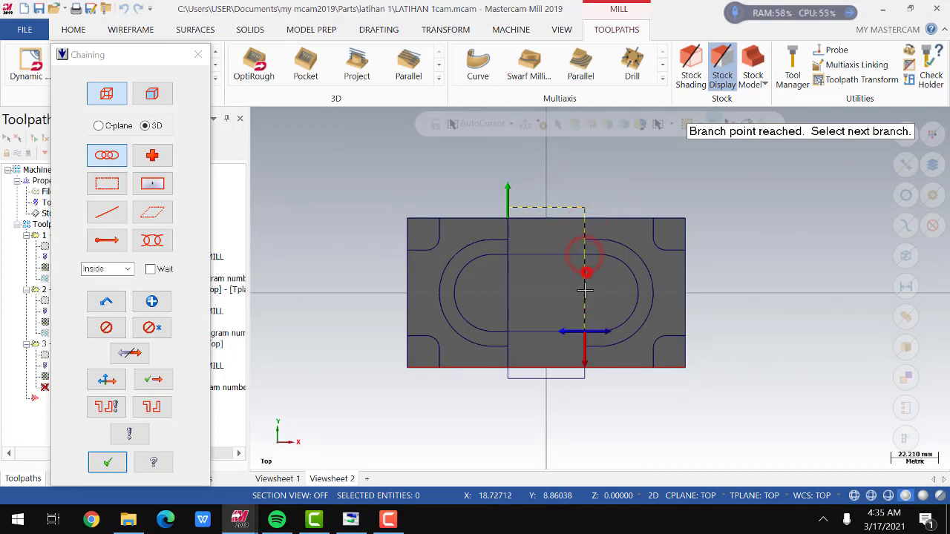
click(582, 344)
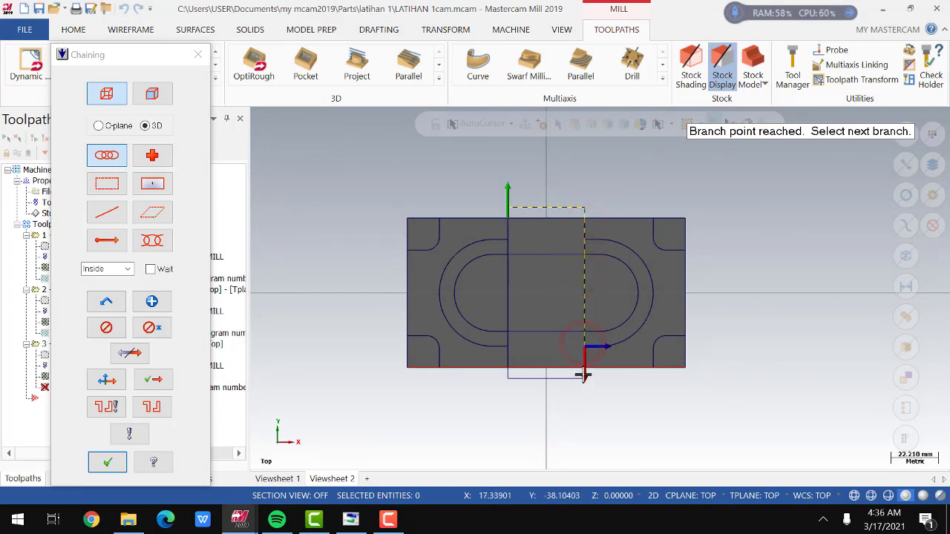
click(582, 375)
click(585, 376)
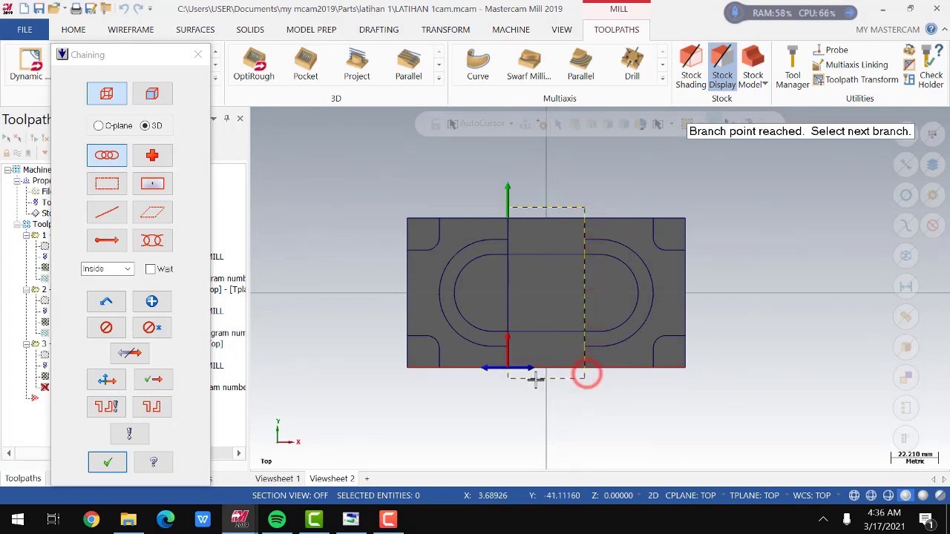
click(508, 338)
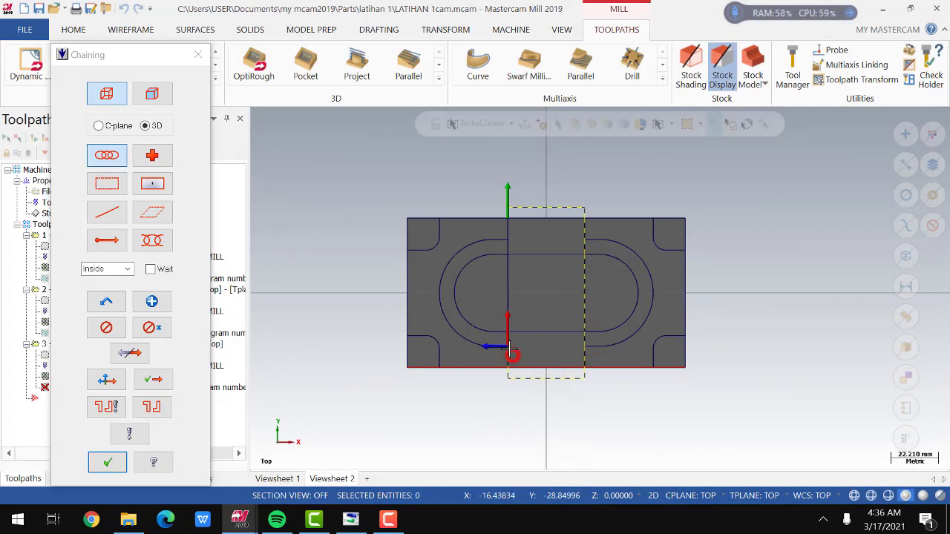
click(507, 312)
click(507, 250)
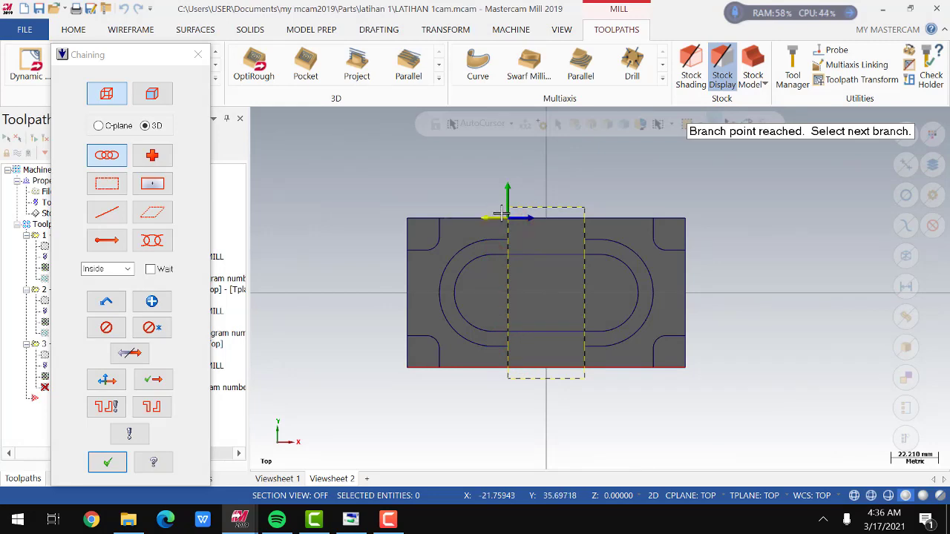
scroll(502, 213, up, 10)
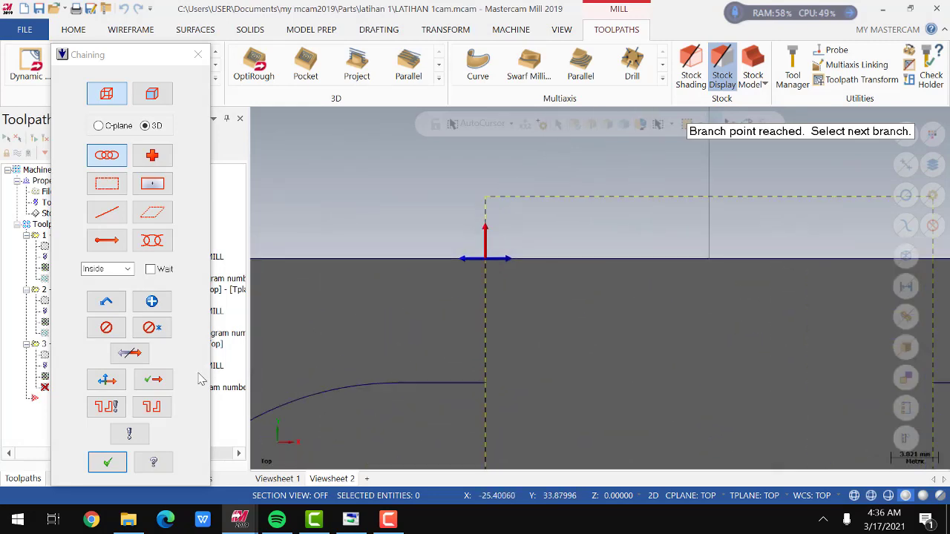
click(108, 462)
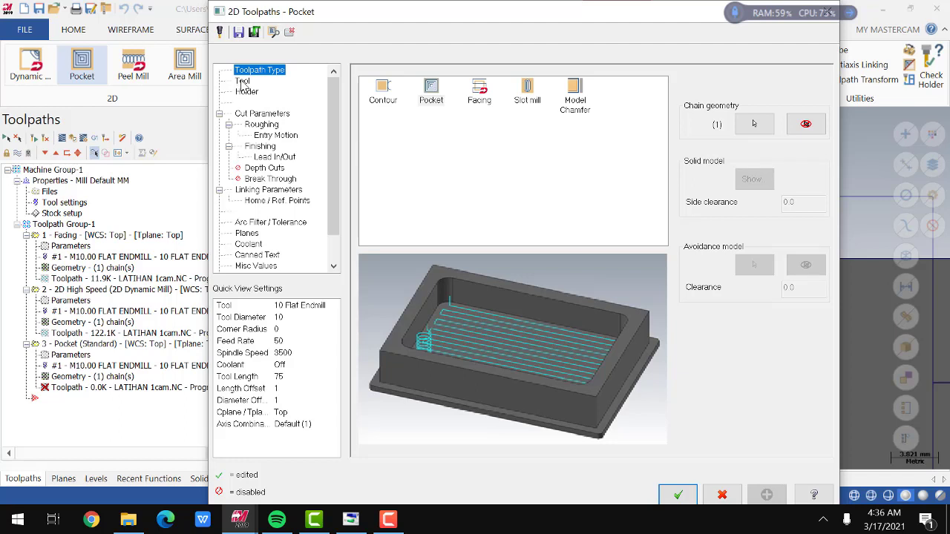
- Use the 10 Flat Endmill for the pocket and set the stock to leave on walls and floors to 0
click(242, 80)
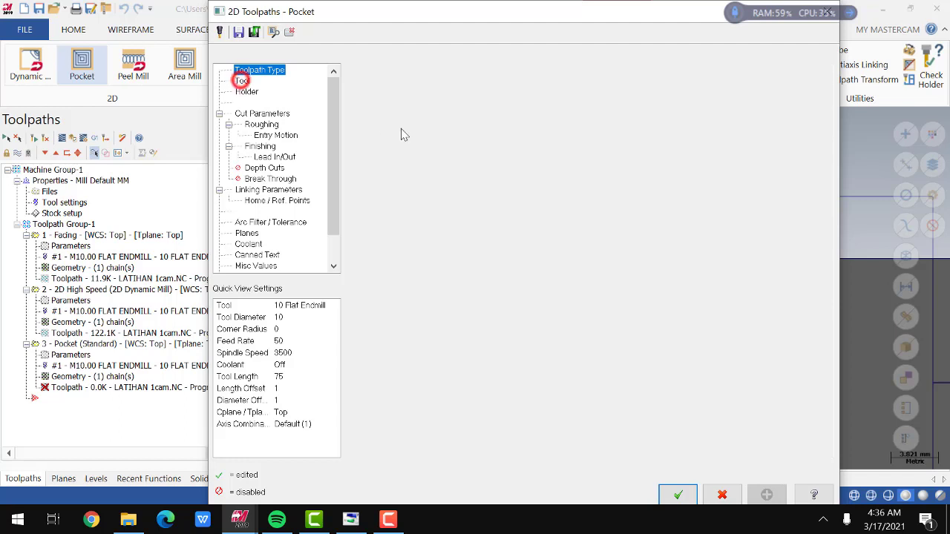
click(458, 108)
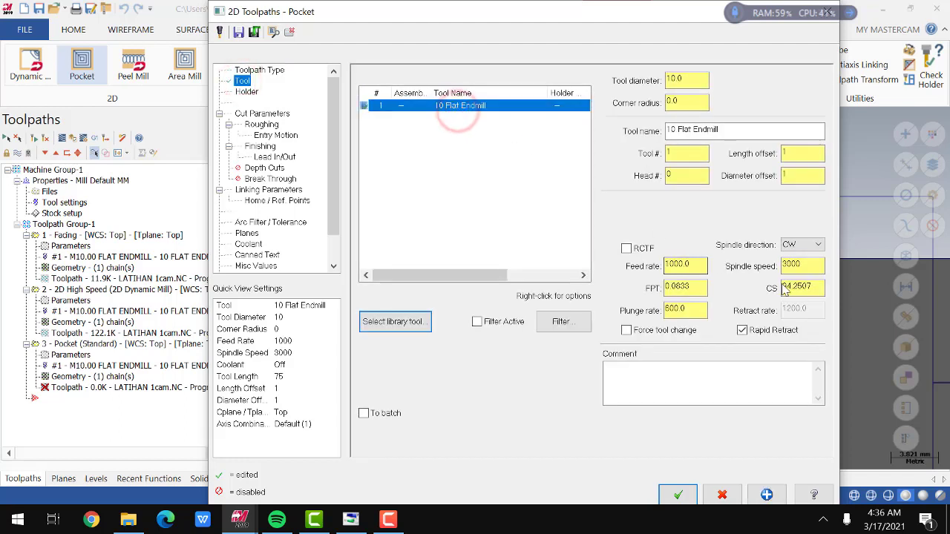
click(251, 114)
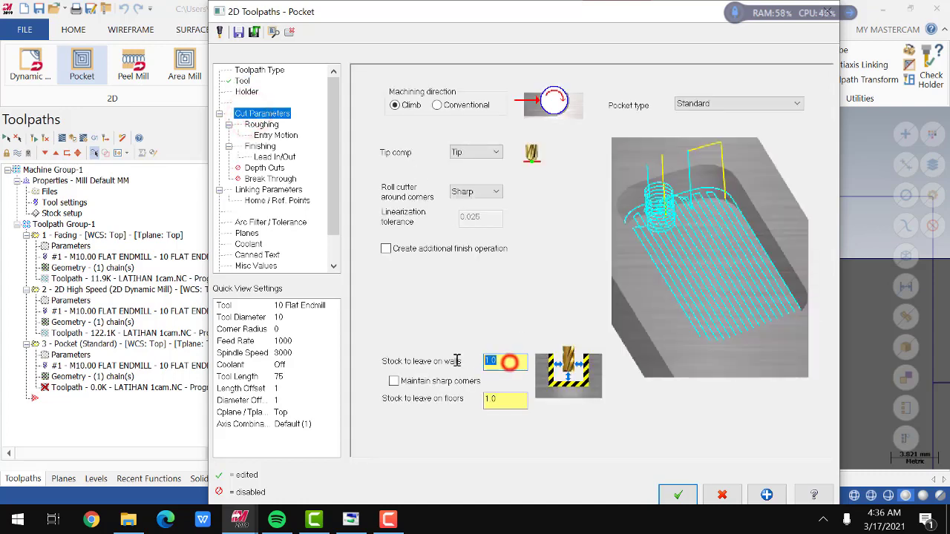
text(0)
double_click(507, 401)
text(0)
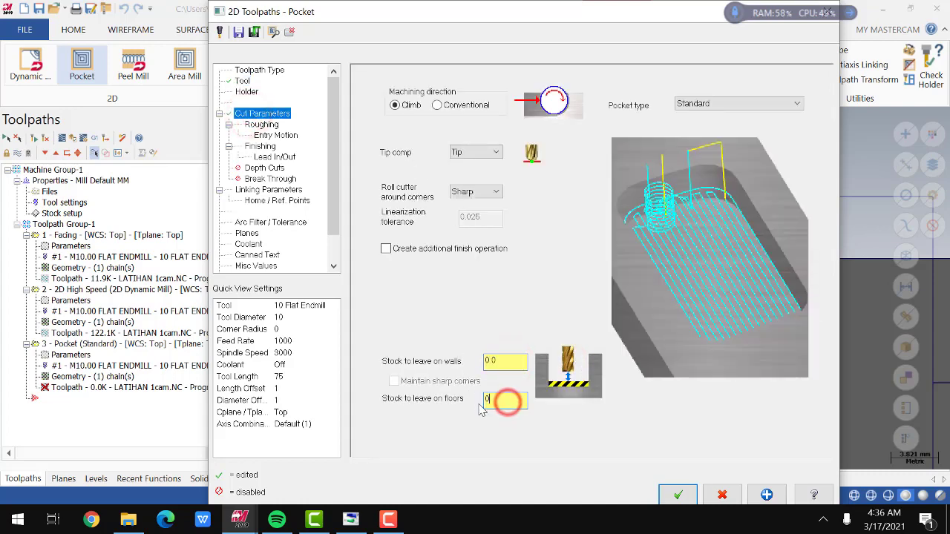
- Choose the High Speed roughing method and enable depth cuts with a max rough step of 5 mm
click(256, 124)
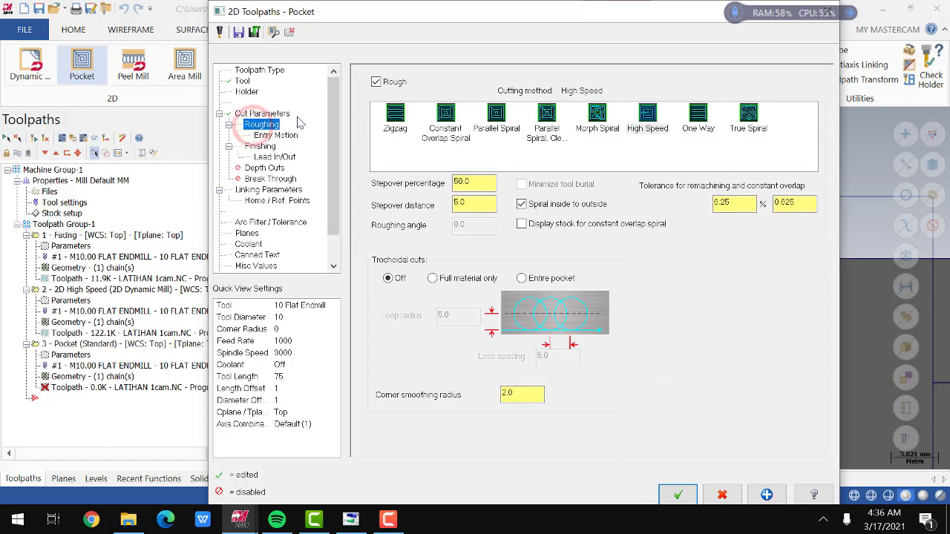
click(641, 116)
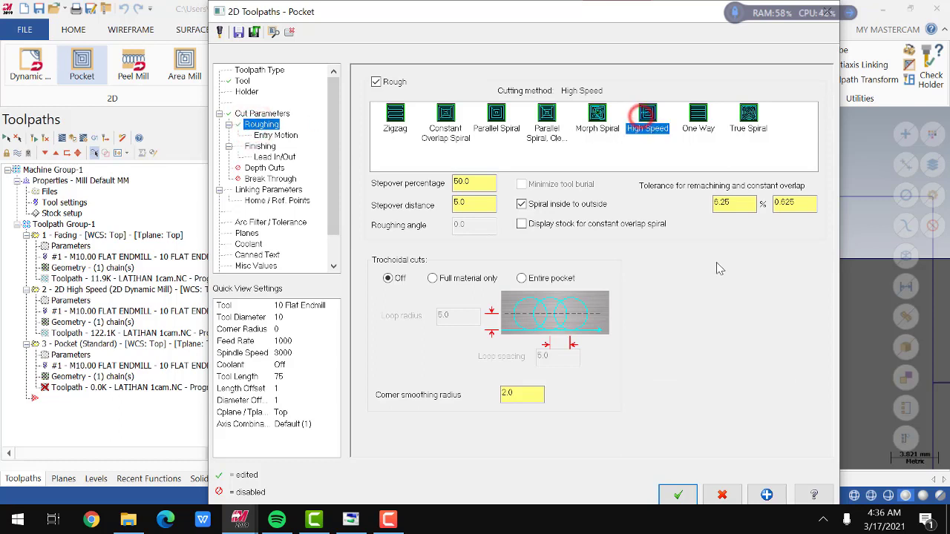
click(275, 135)
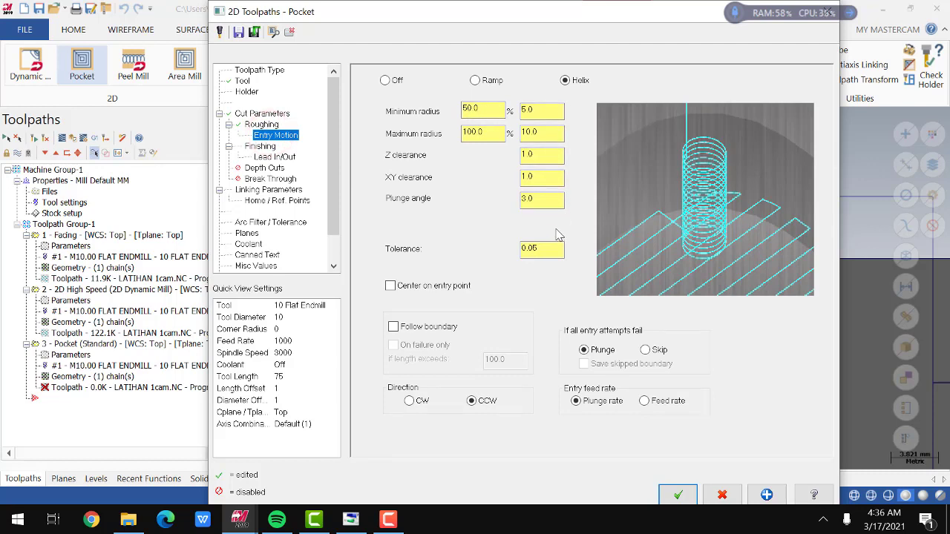
click(261, 147)
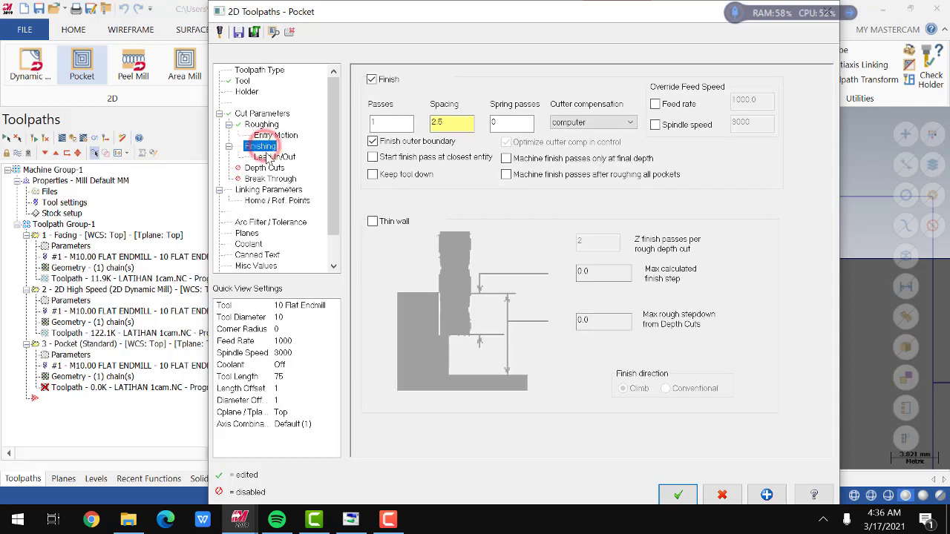
click(268, 160)
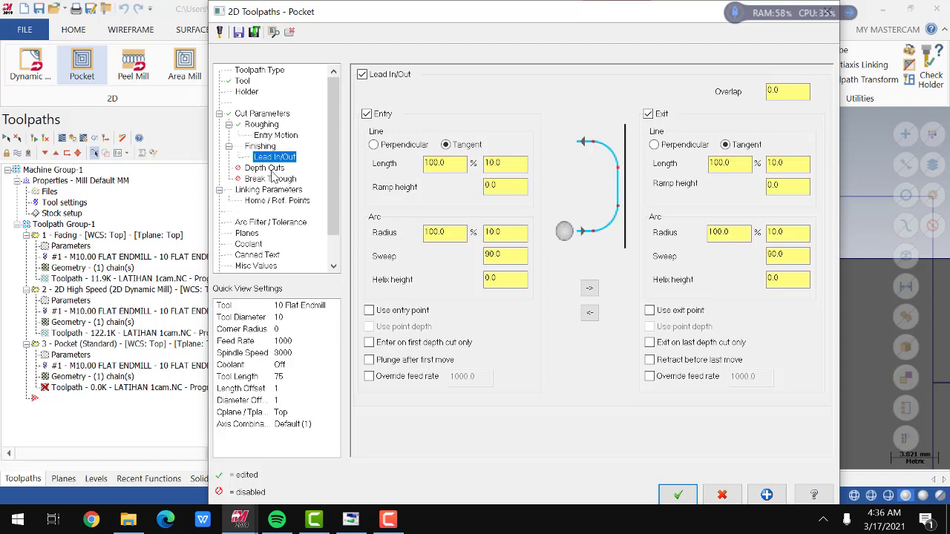
click(266, 168)
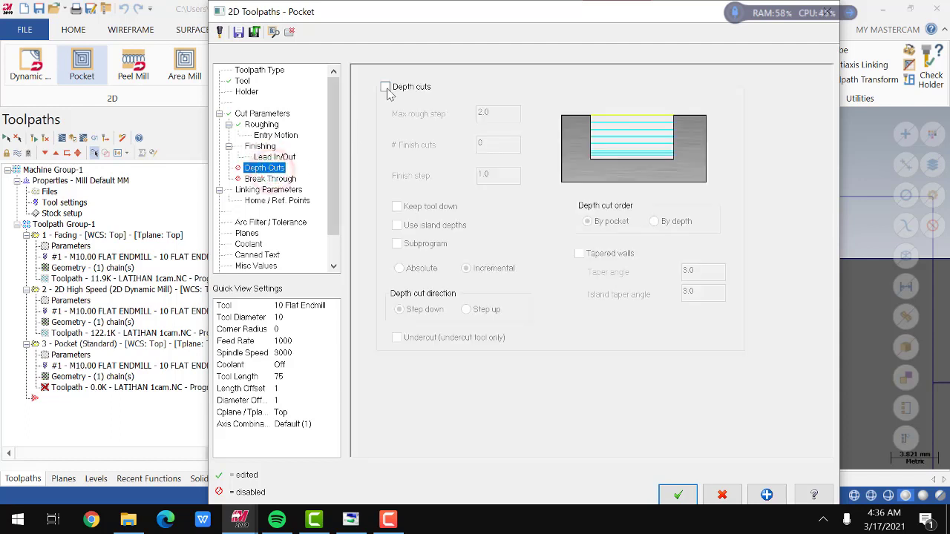
click(385, 86)
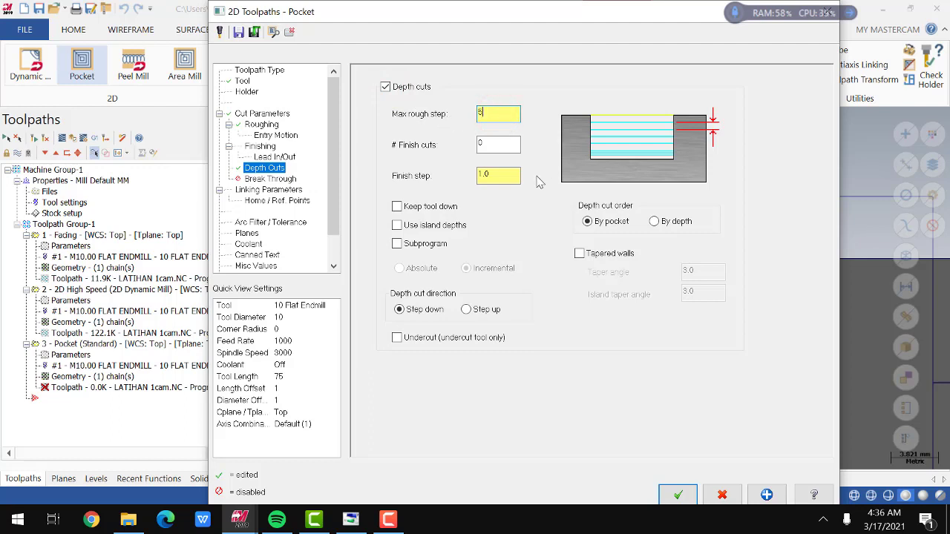
- Enable the clearance height, make the clearance, retract, feed plane, top of stock and depth values absolute, and change the feed plane height
click(287, 179)
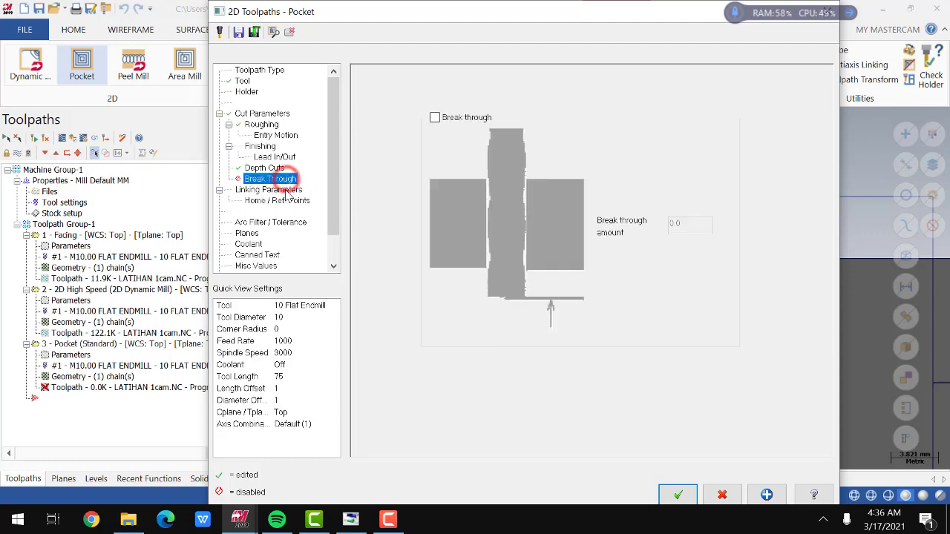
click(285, 190)
click(510, 87)
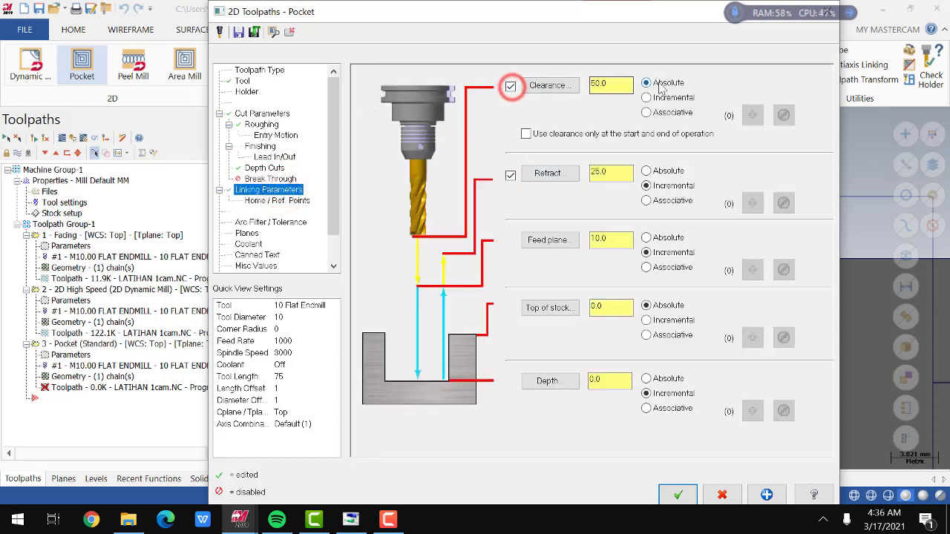
click(668, 238)
click(668, 305)
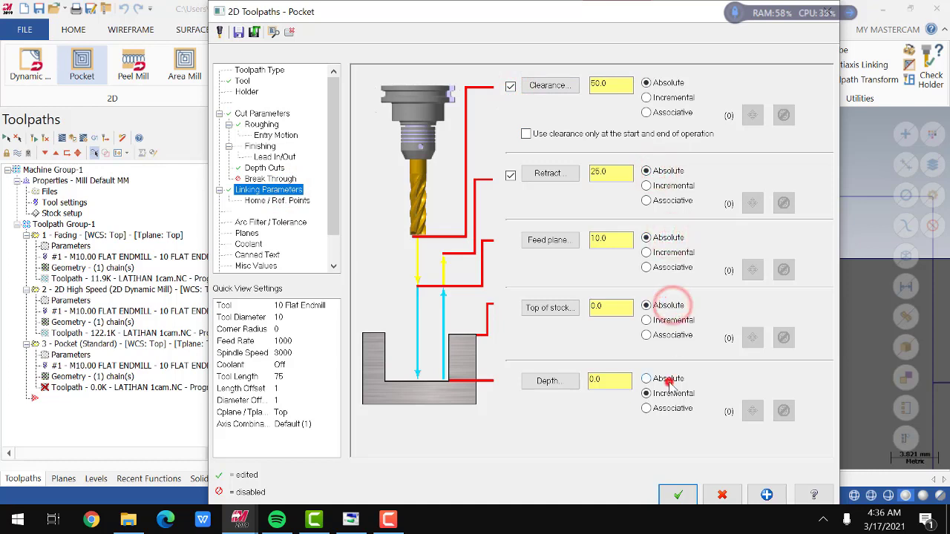
click(668, 378)
double_click(618, 238)
text(2)
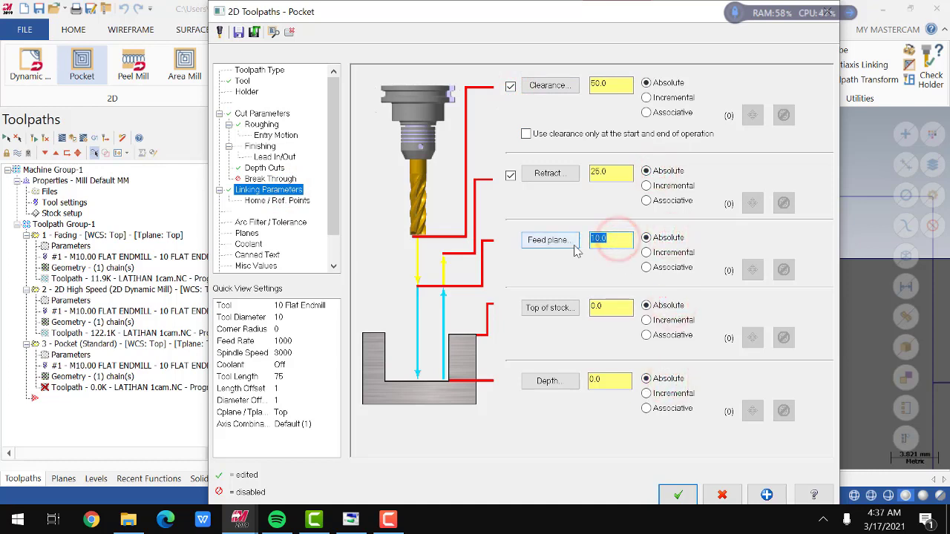
double_click(611, 238)
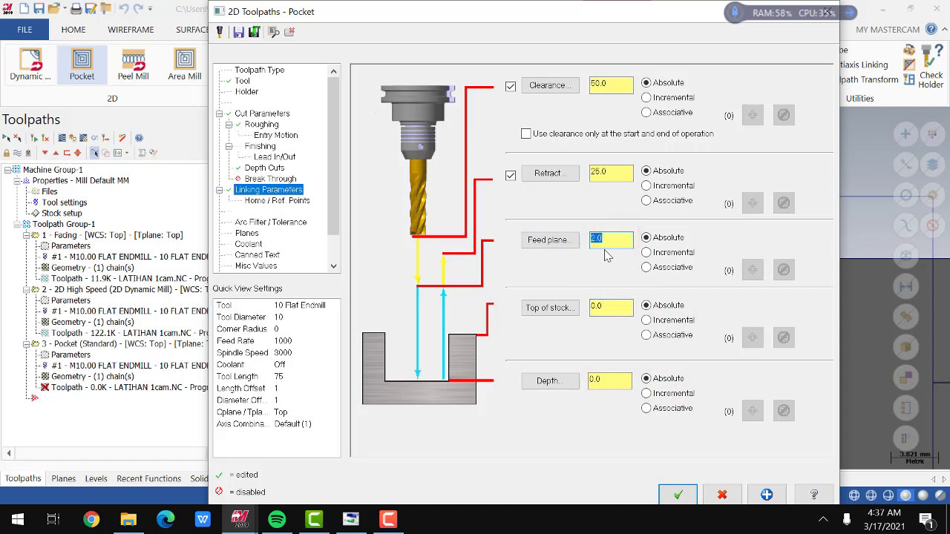
- Set the pocket depth to -15 by picking the Z coordinate of the channel floor's corner point at the part edge
double_click(598, 381)
right_click(598, 381)
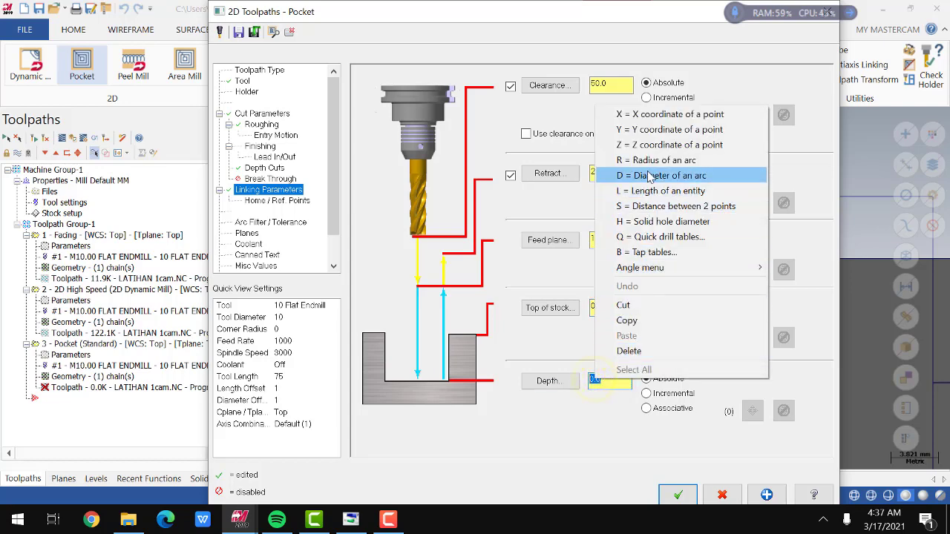
click(658, 145)
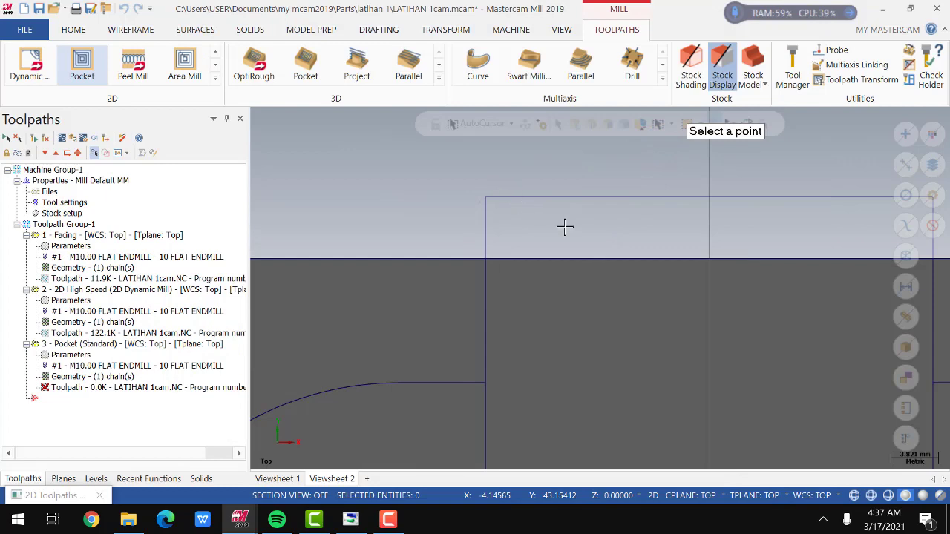
scroll(565, 218, down, 3)
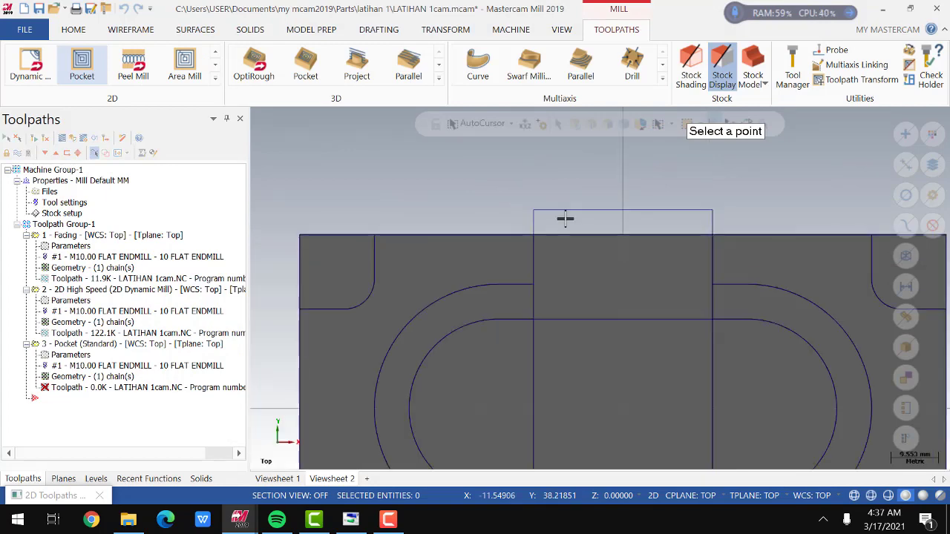
middle_drag(577, 247, 540, 231)
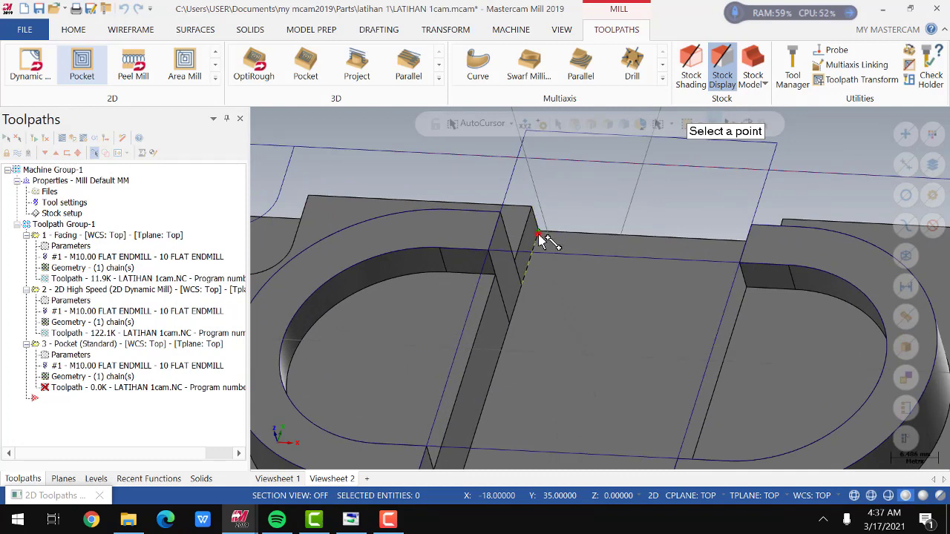
click(540, 237)
click(285, 202)
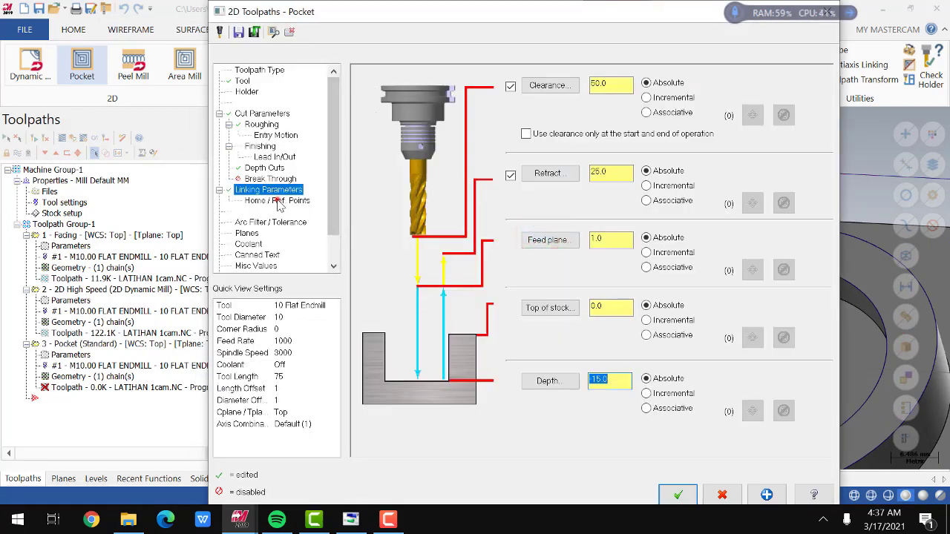
- Enable line/arc filtering and smoothing with 70% cut tolerance and 20% line/arc tolerance, and generate the pocket toolpath
click(275, 223)
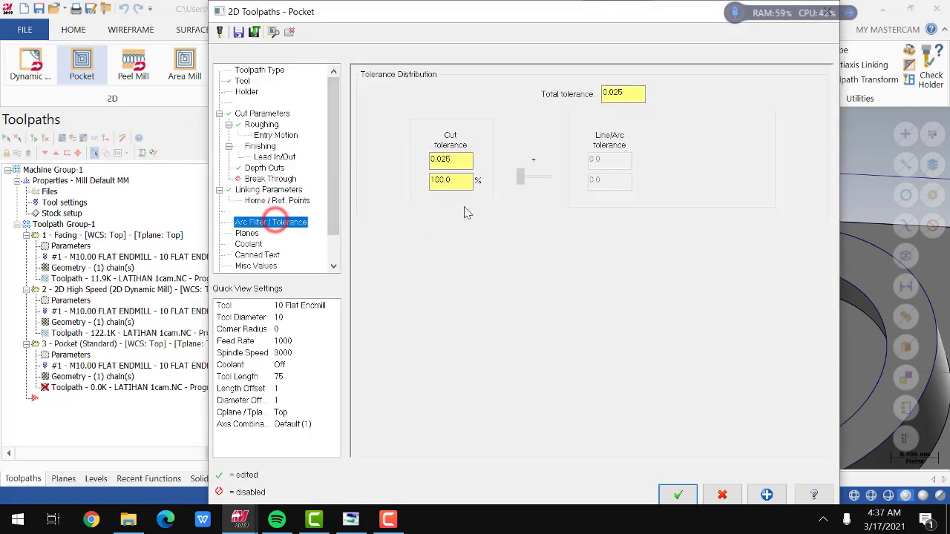
click(367, 224)
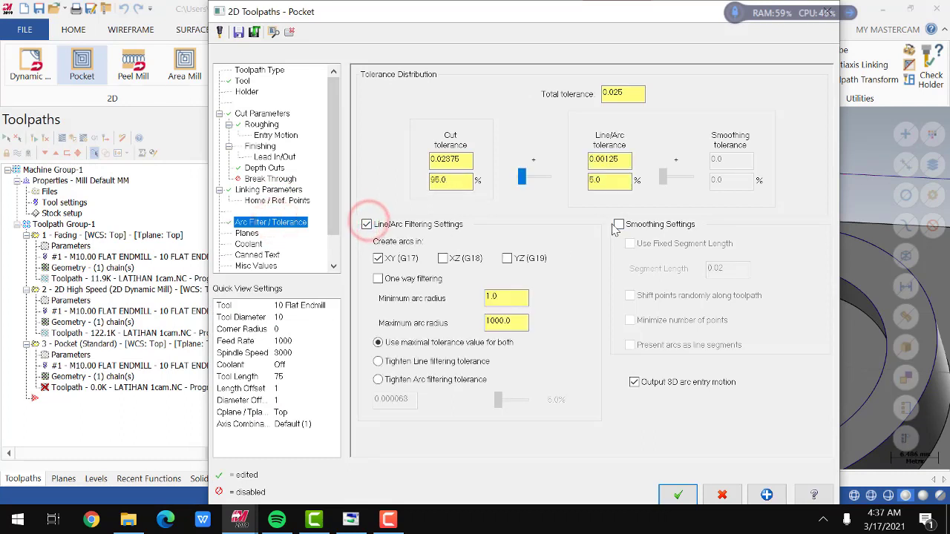
click(617, 224)
click(449, 182)
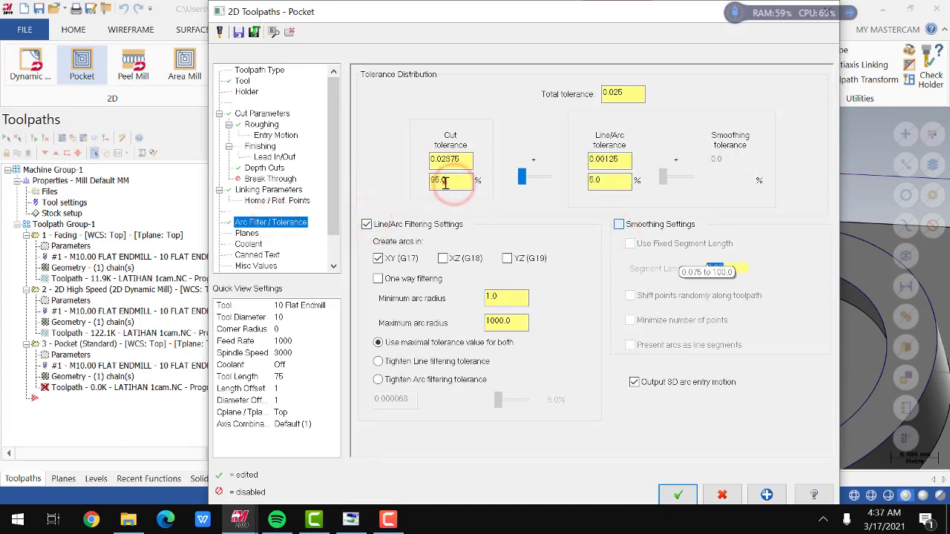
double_click(445, 182)
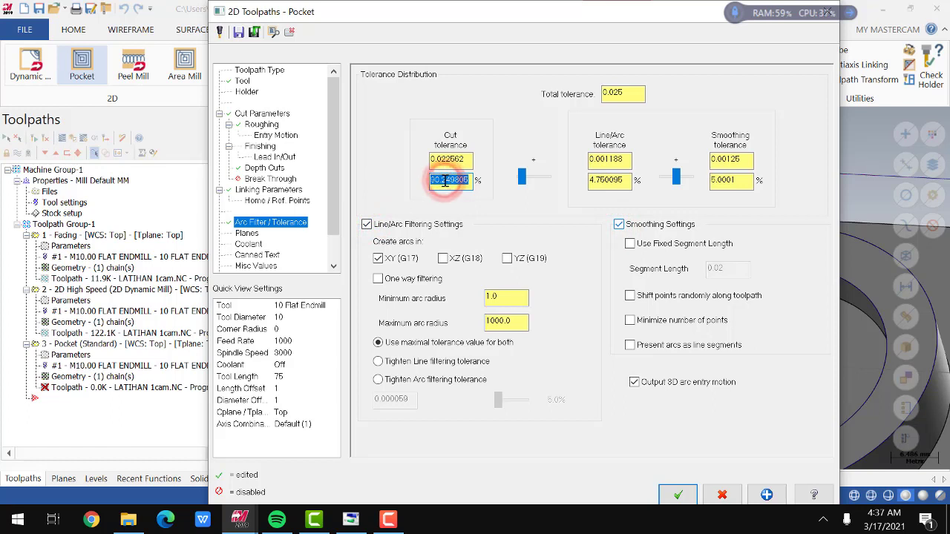
text(70)
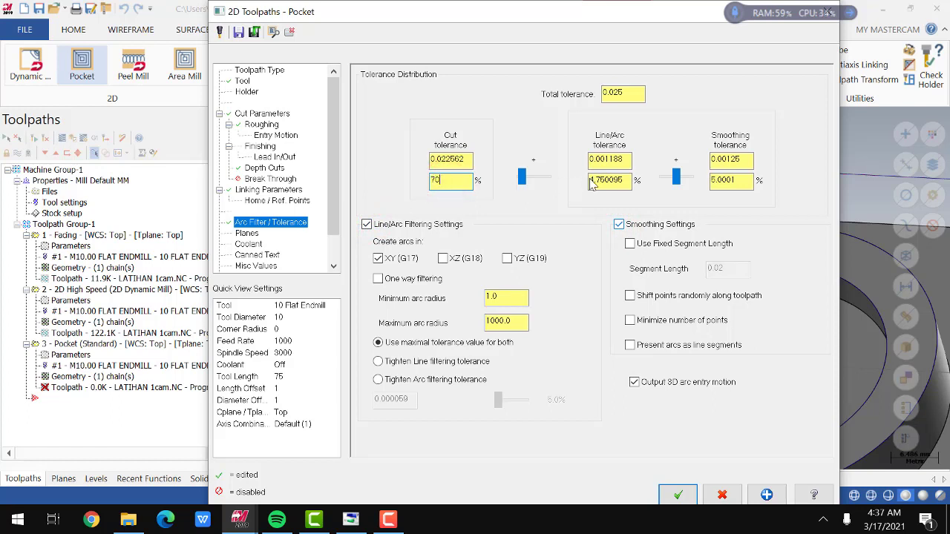
double_click(600, 180)
text(20.0)
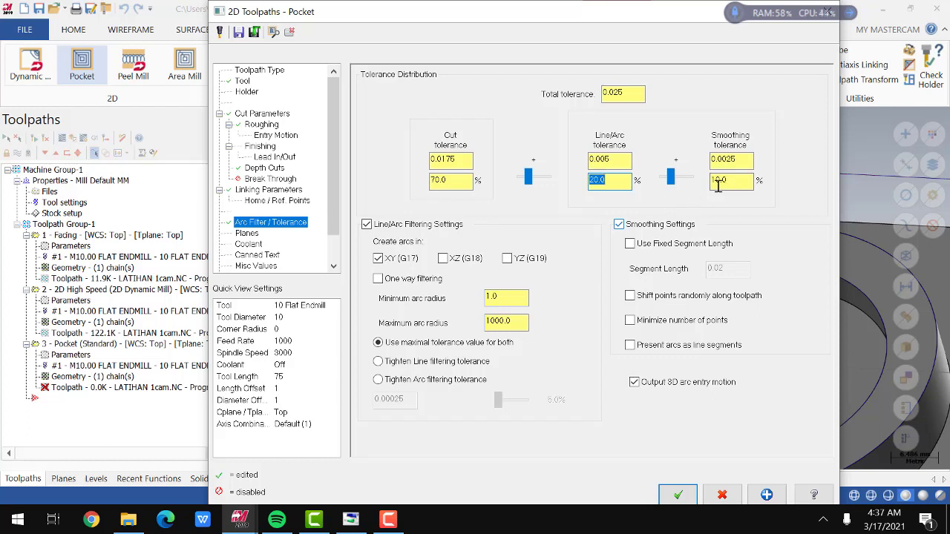
click(248, 233)
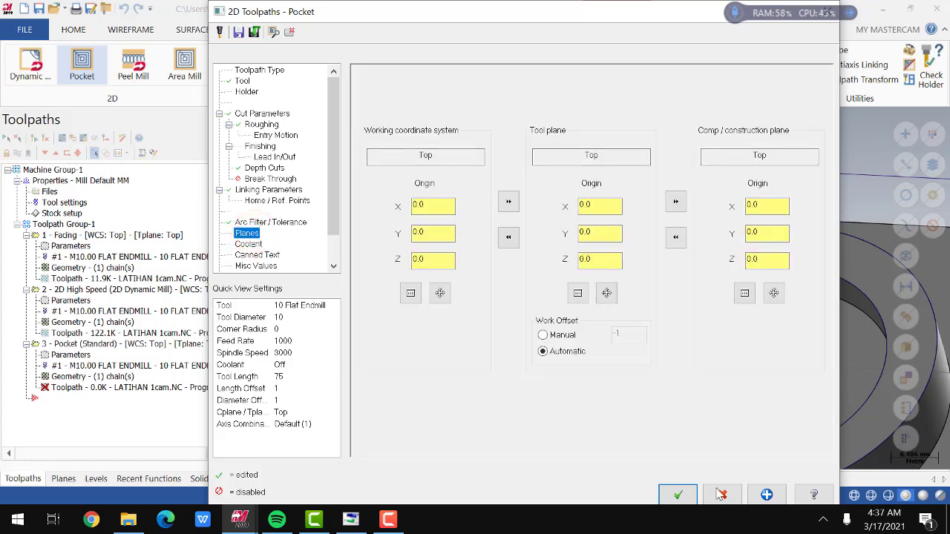
click(678, 494)
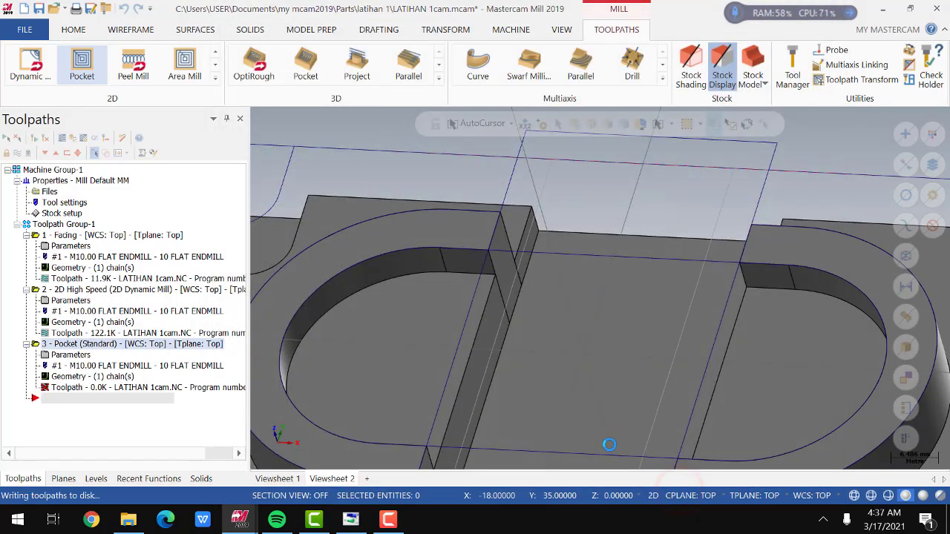
- Play the backplot simulation of the pocket toolpath along the central channel
scroll(551, 267, down, 5)
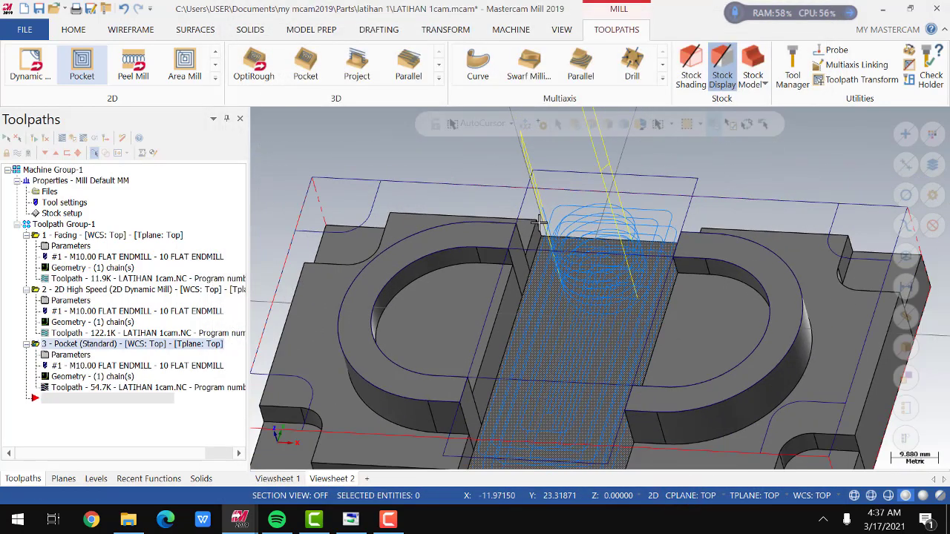
middle_drag(599, 298, 583, 360)
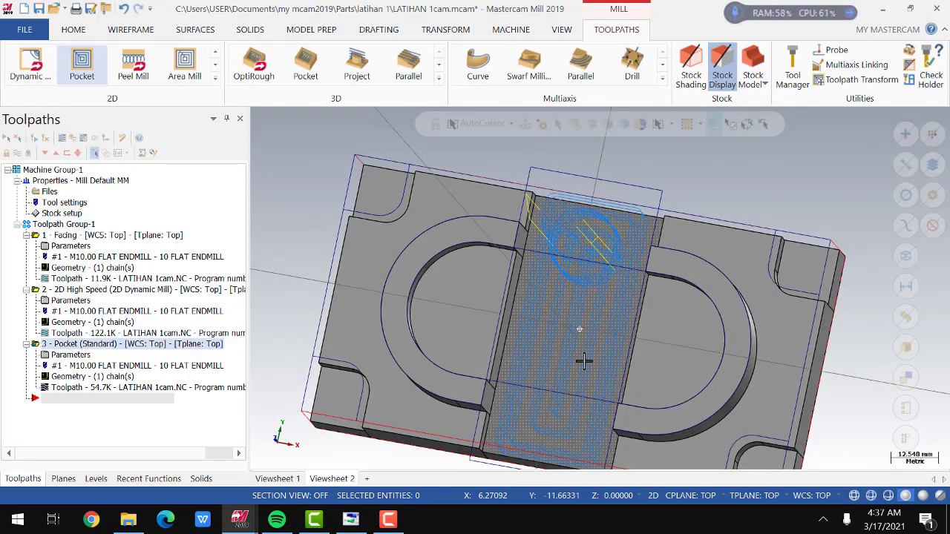
click(62, 140)
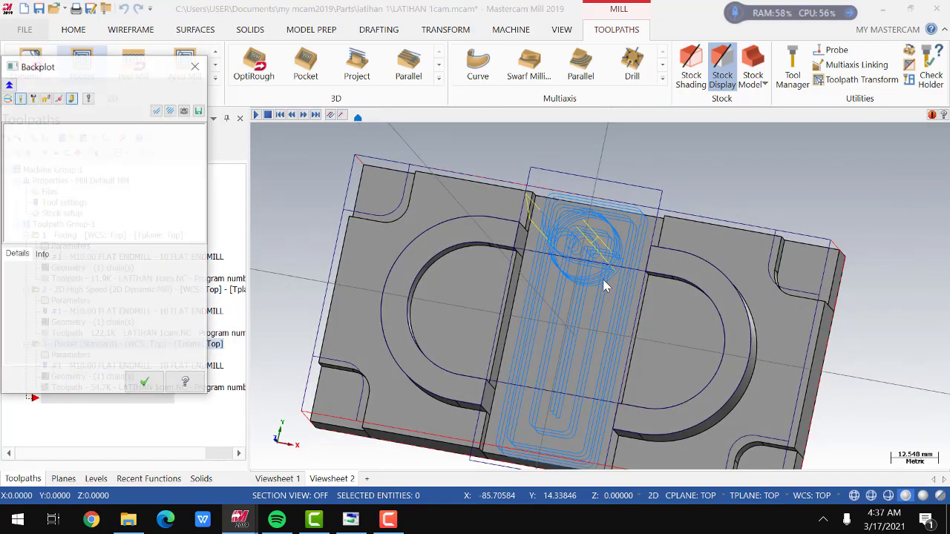
click(255, 114)
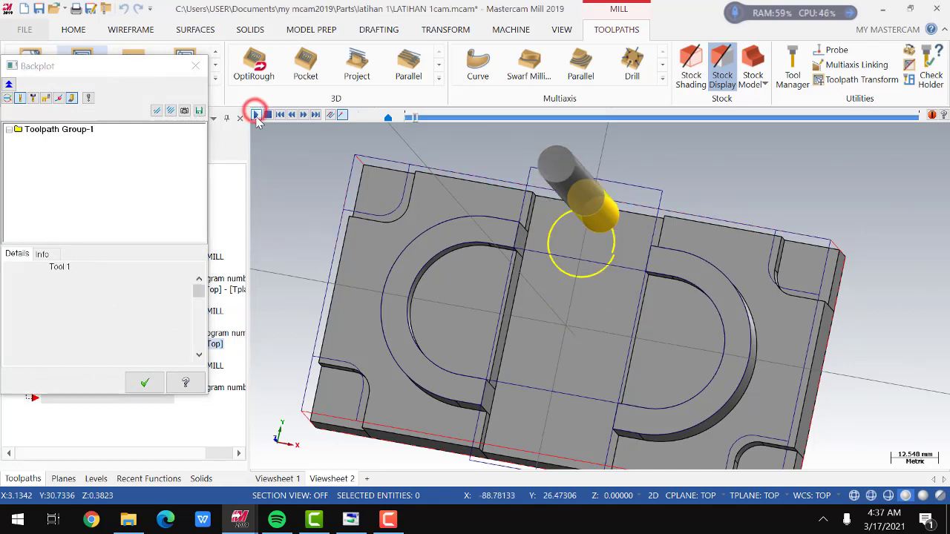
- Examine from the top view how the backplotted cut covers the channel corners at both part edges, and close the backplot
right_click(311, 156)
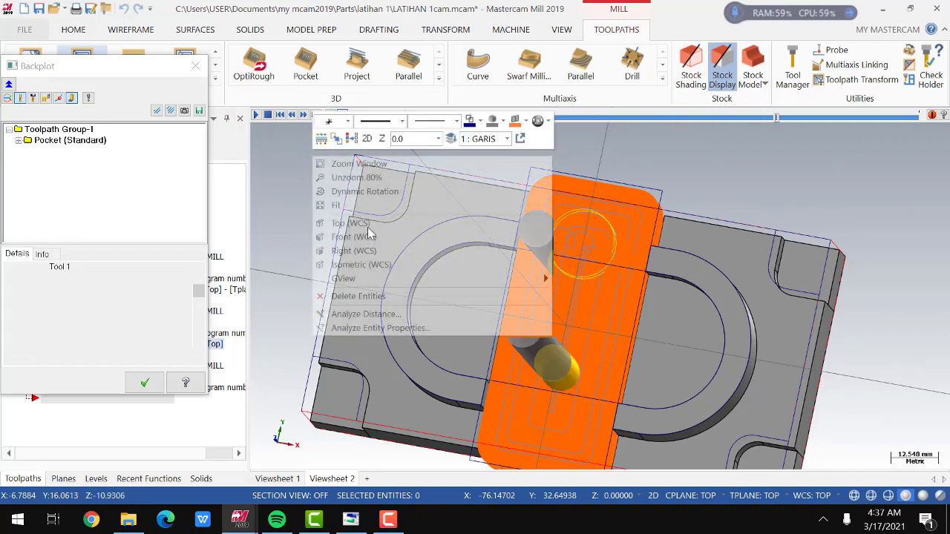
click(365, 222)
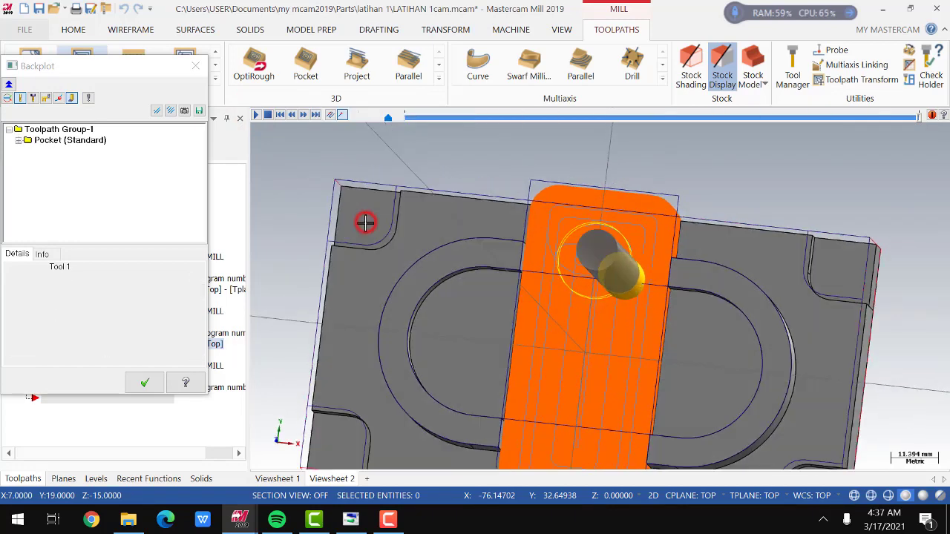
scroll(548, 247, up, 10)
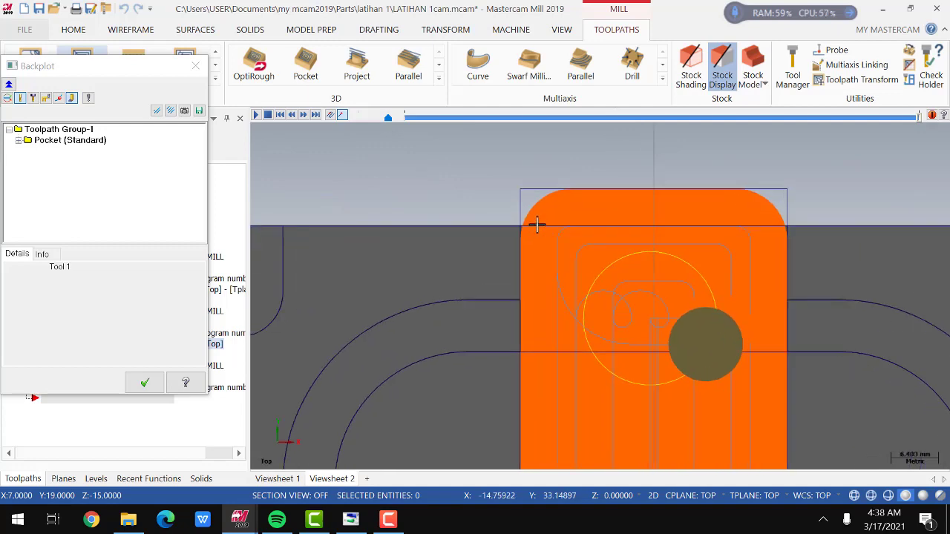
scroll(498, 237, up, 2)
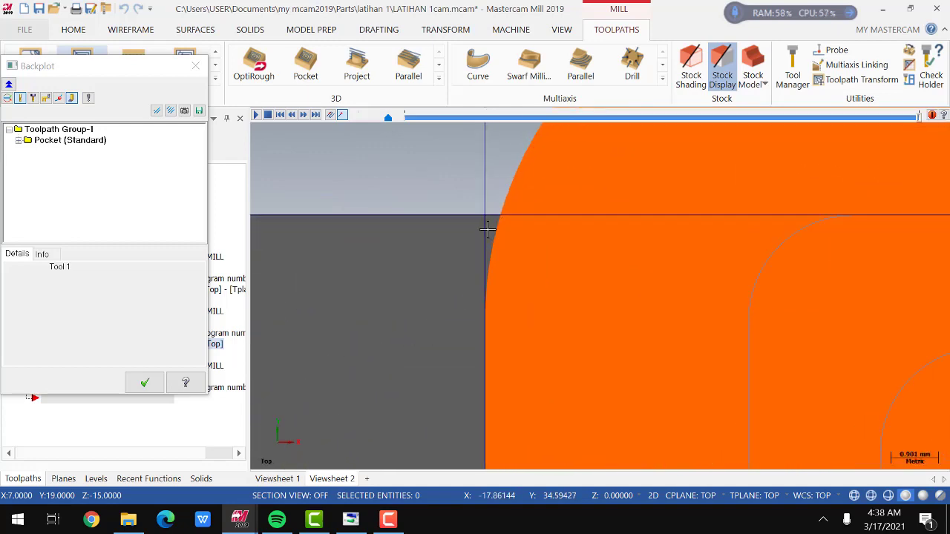
scroll(342, 251, down, 7)
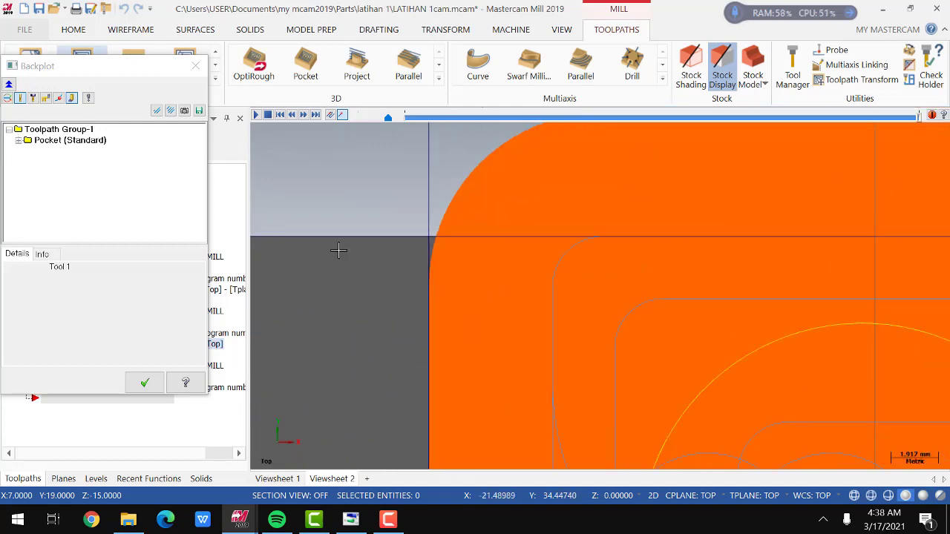
scroll(848, 246, up, 4)
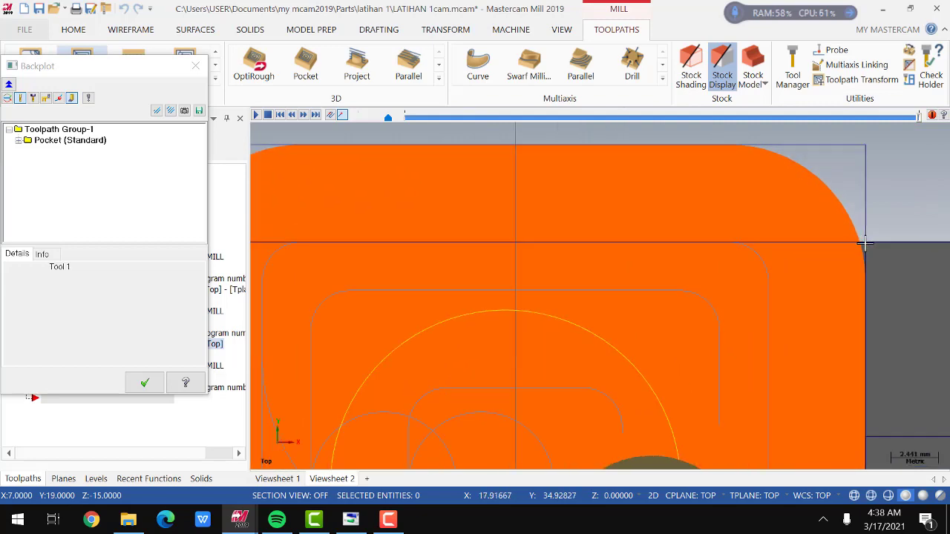
scroll(855, 229, down, 4)
scroll(820, 204, down, 7)
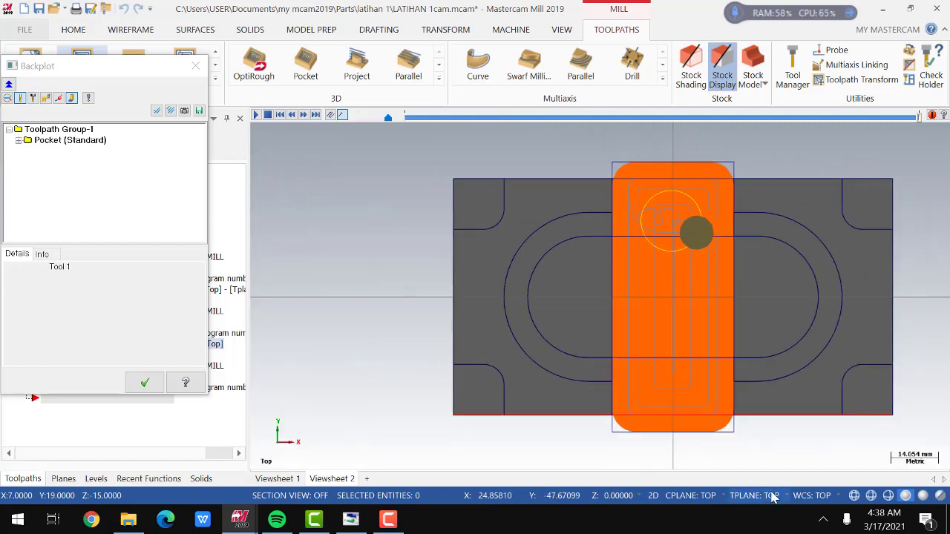
scroll(725, 456, up, 3)
scroll(576, 406, up, 8)
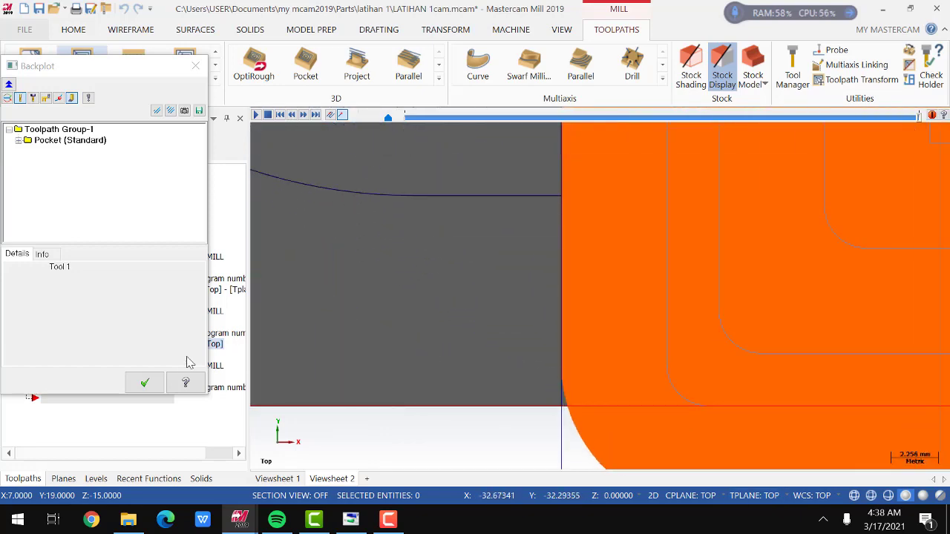
click(144, 383)
- Delete all the boundary extension lines beyond both open ends of the channel, including those associated with the toolpath
scroll(353, 353, down, 2)
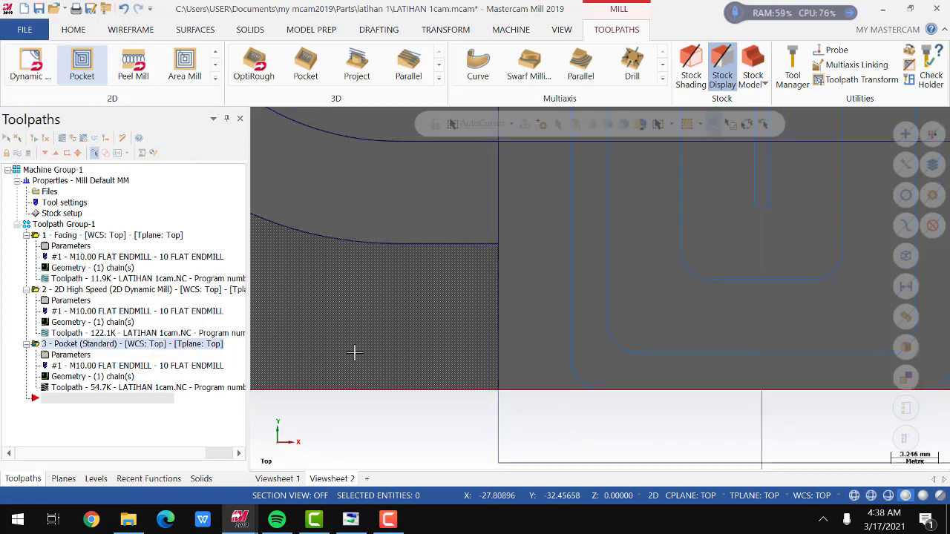
scroll(514, 437, down, 8)
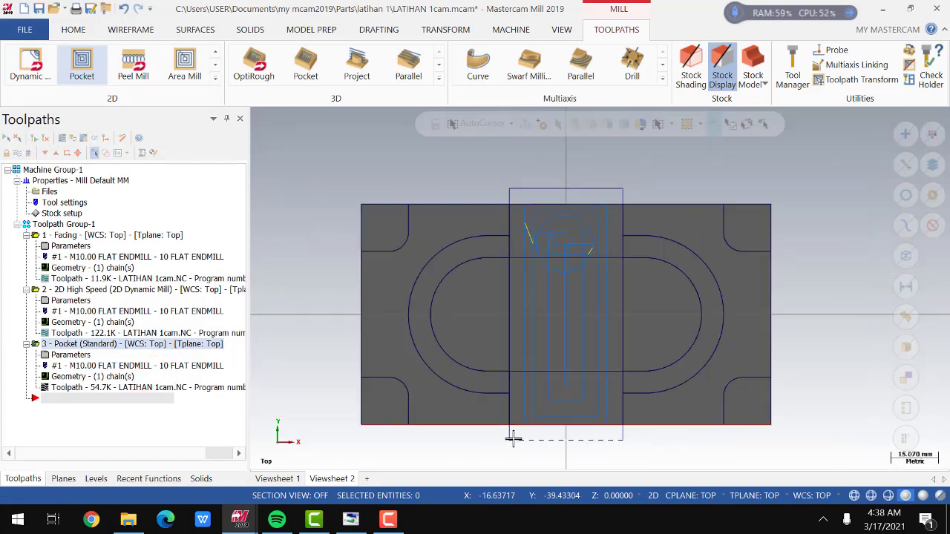
scroll(509, 186, up, 2)
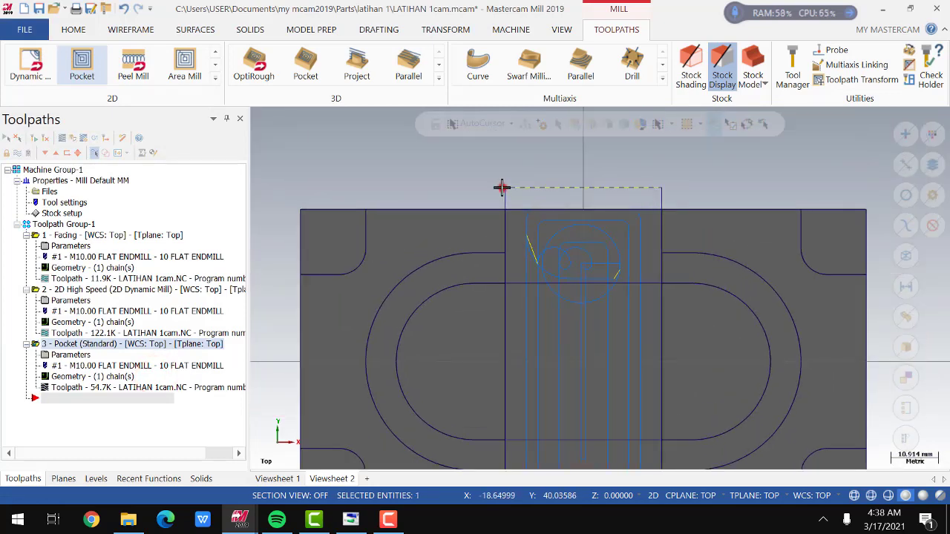
click(506, 195)
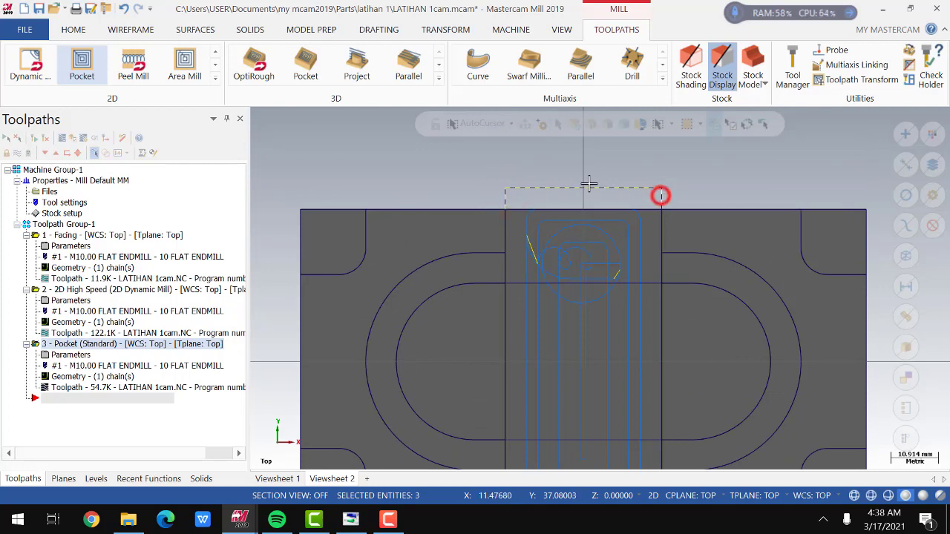
scroll(575, 174, down, 1)
scroll(547, 322, up, 3)
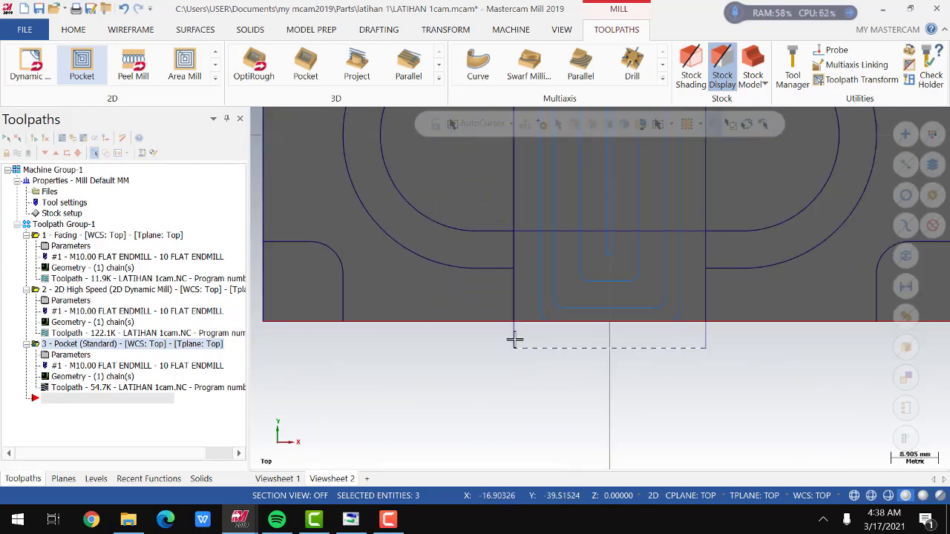
click(514, 340)
click(706, 339)
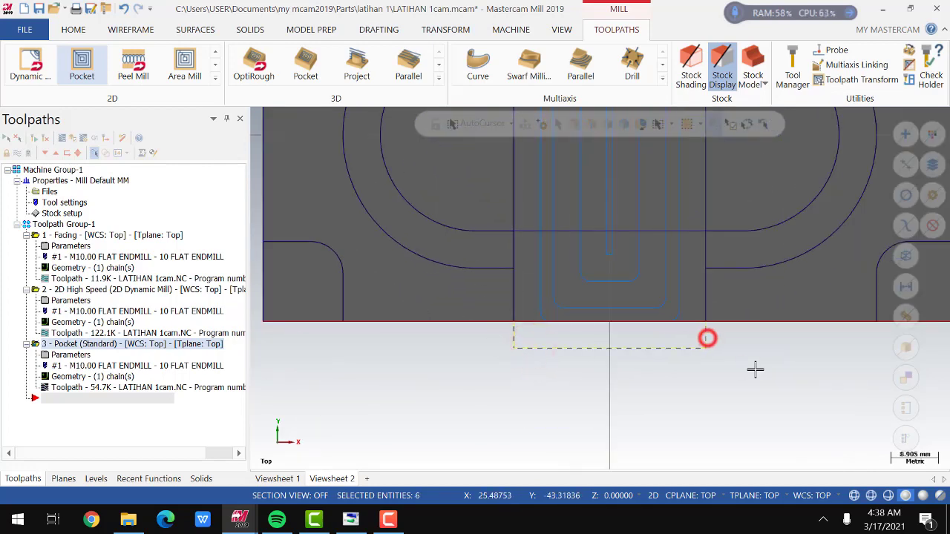
key(Delete)
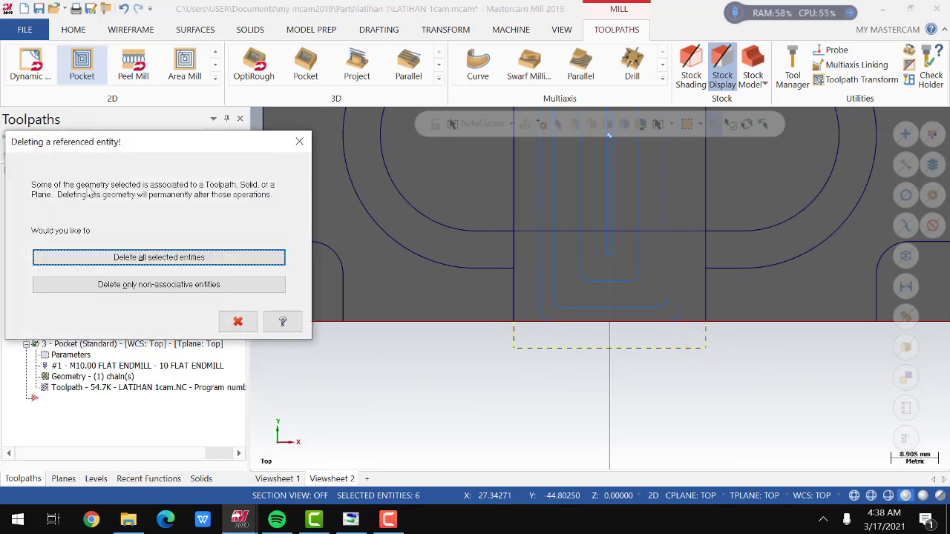
click(108, 257)
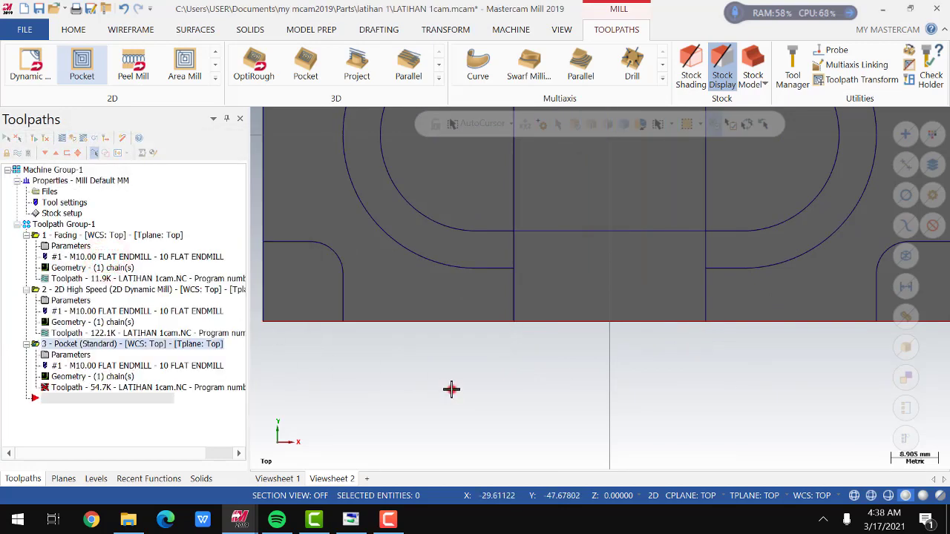
click(451, 389)
- Draw a vertical line 45 mm long at 90° outward from the upper-left corner of the central channel
scroll(463, 418, down, 3)
scroll(498, 208, up, 1)
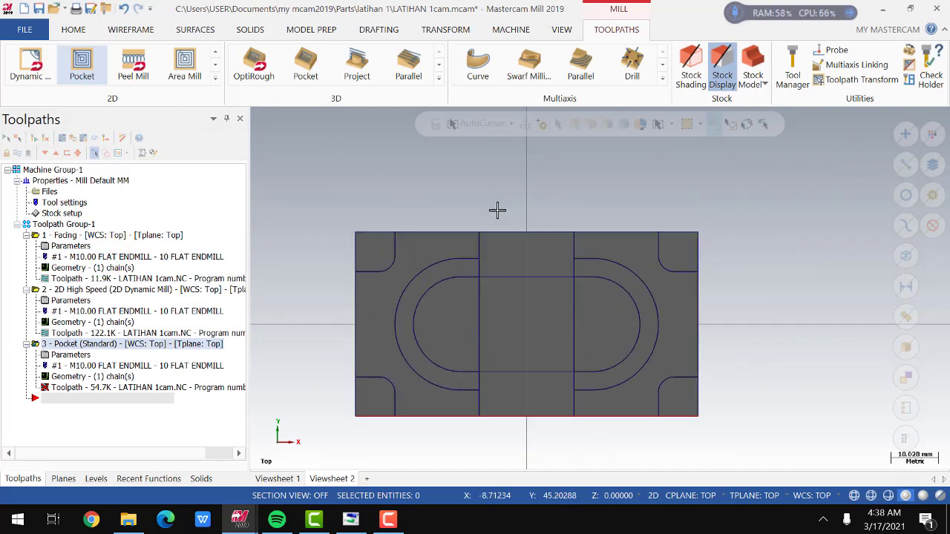
click(132, 30)
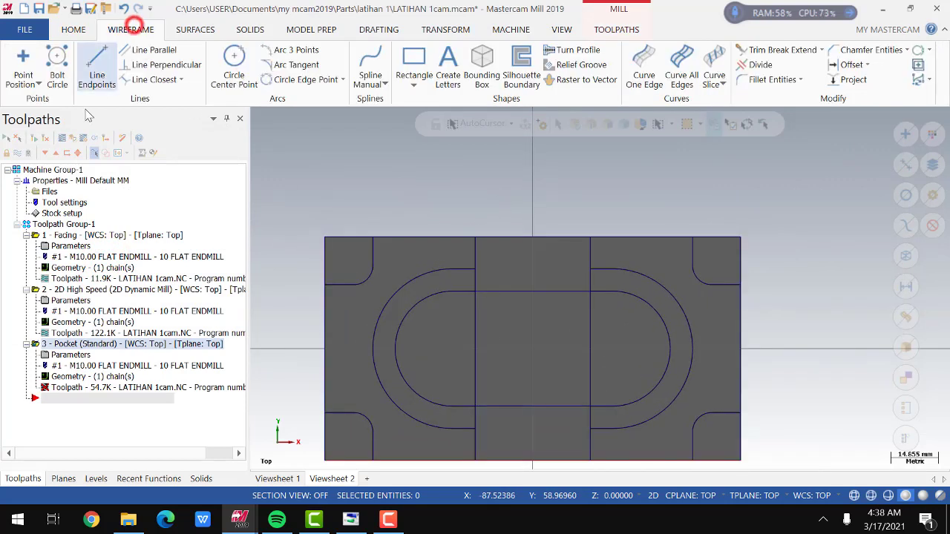
click(94, 70)
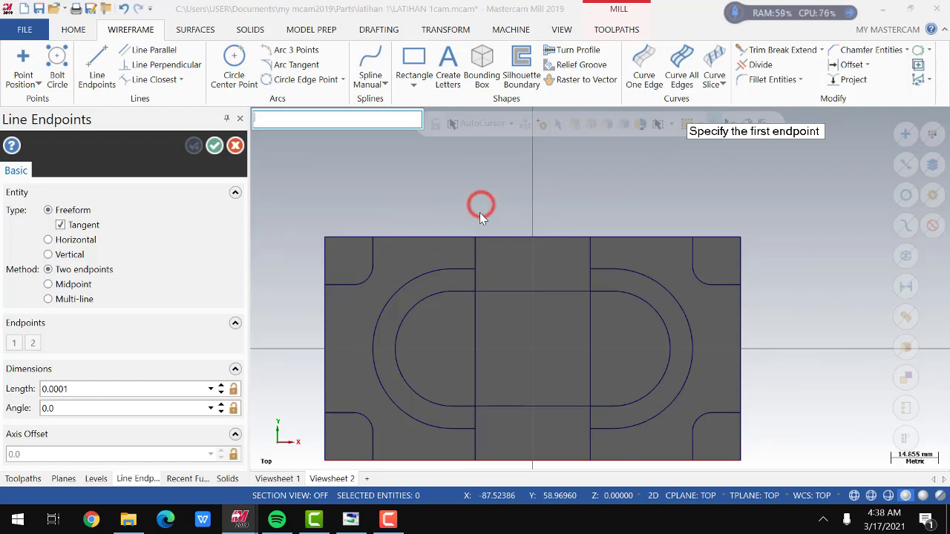
click(476, 238)
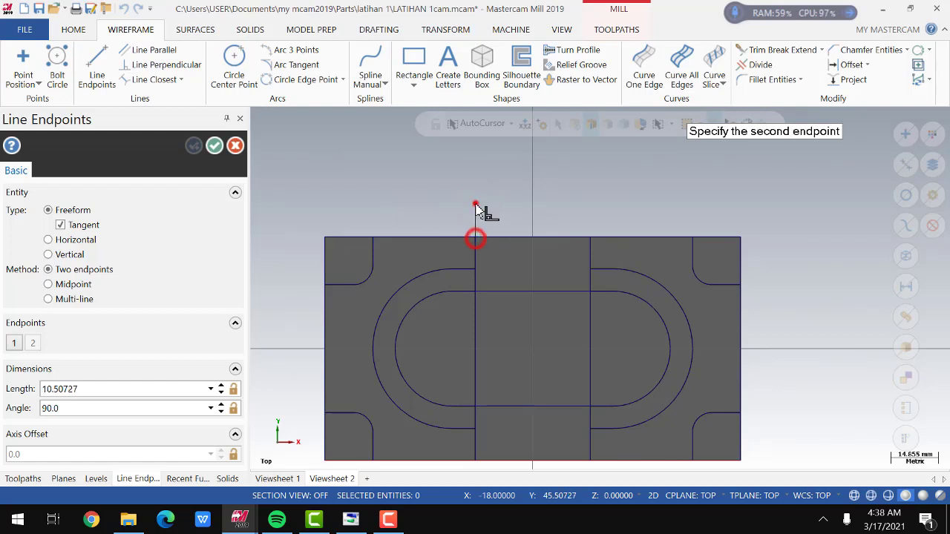
click(476, 203)
double_click(63, 388)
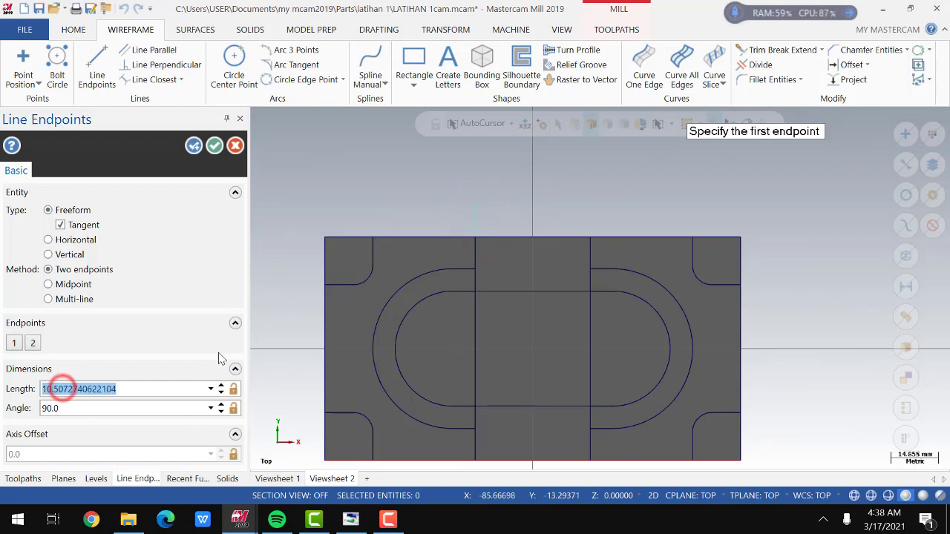
text(45)
key(Return)
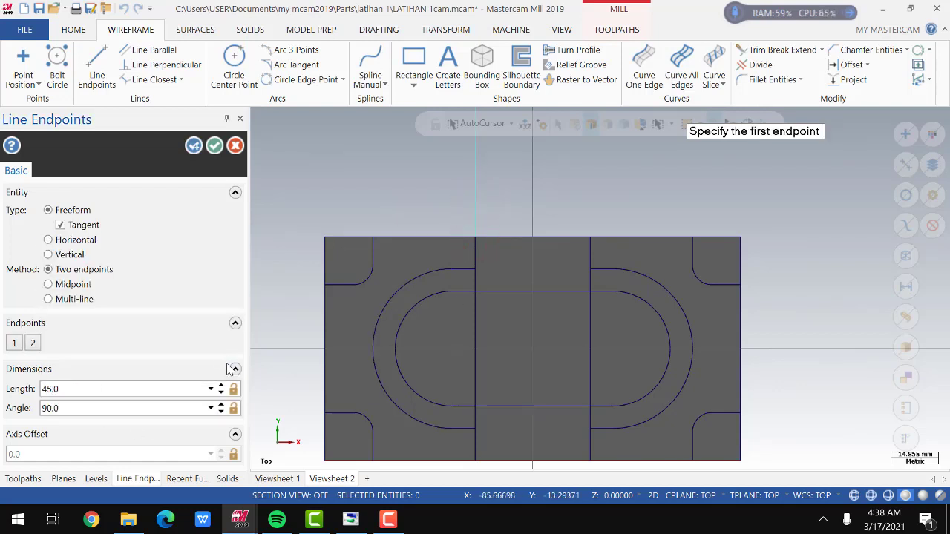
scroll(439, 275, down, 2)
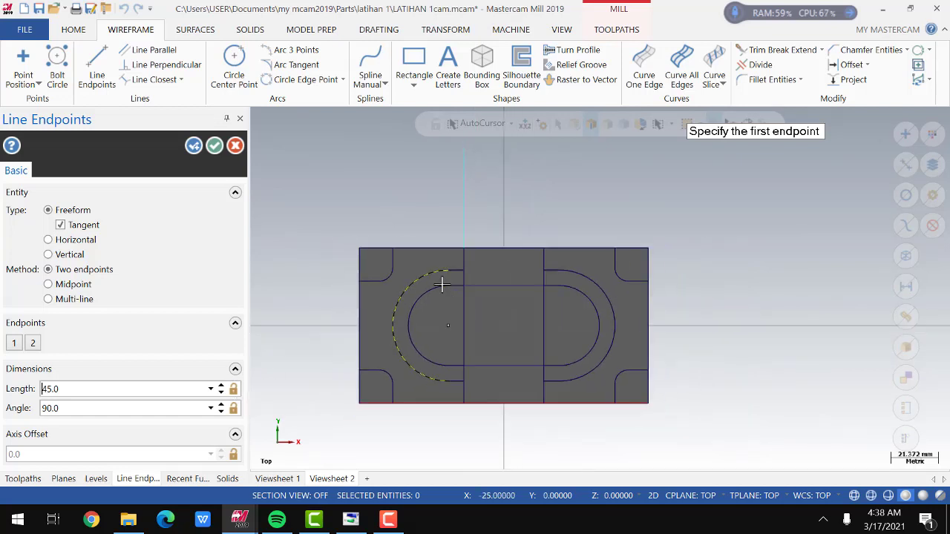
- Set the length of the vertical line at the upper end of the channel's left edge to 10 mm and lock it
double_click(59, 388)
text(10)
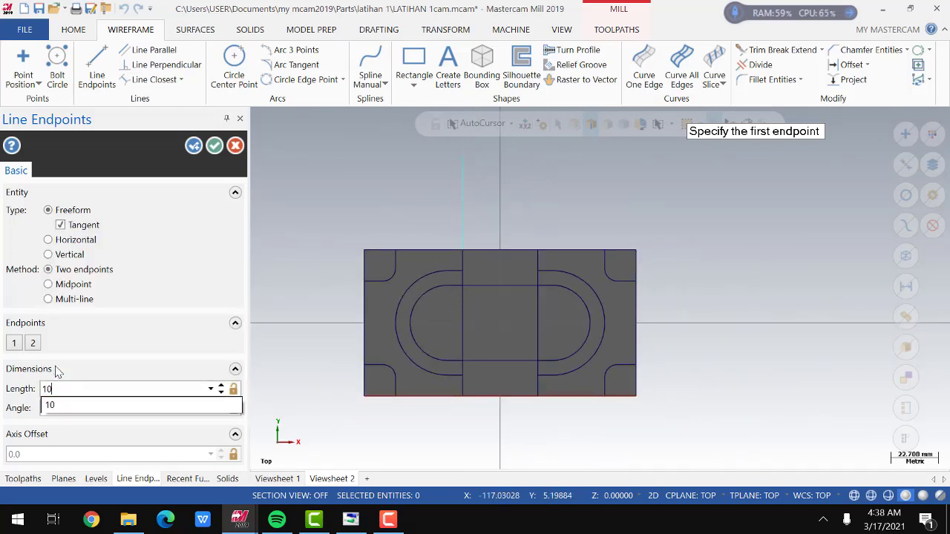
key(Return)
scroll(461, 237, up, 2)
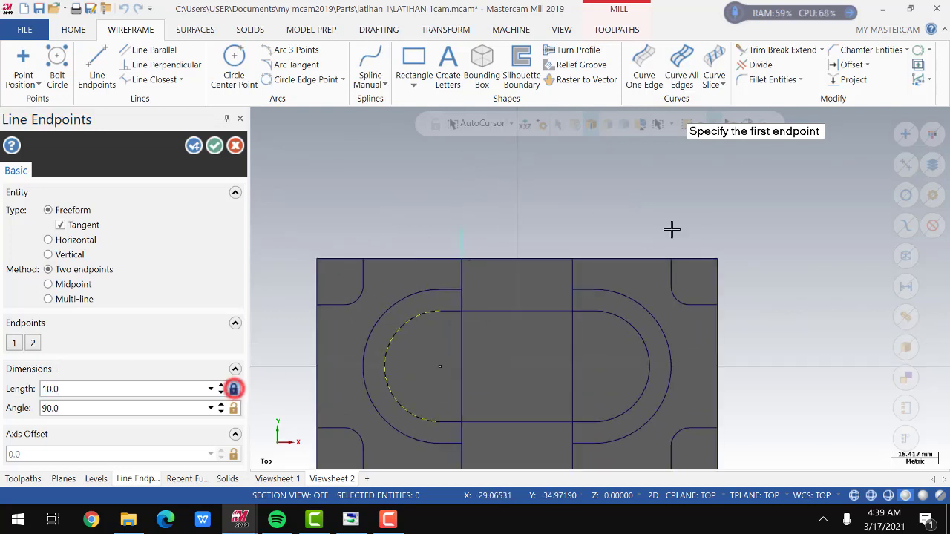
- Draw 10 mm vertical lines outward from the upper end of the channel's right edge and the lower ends of both channel edges
click(573, 259)
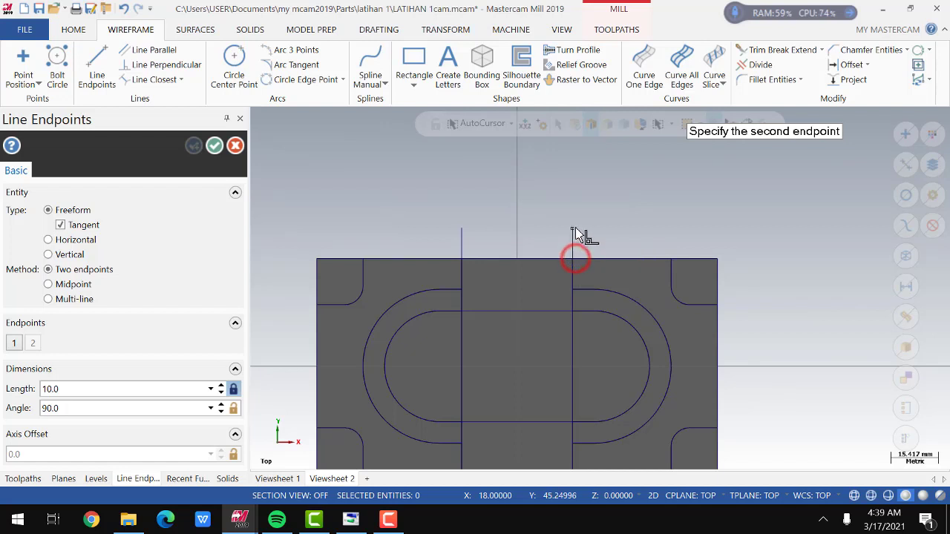
click(573, 228)
scroll(552, 196, down, 2)
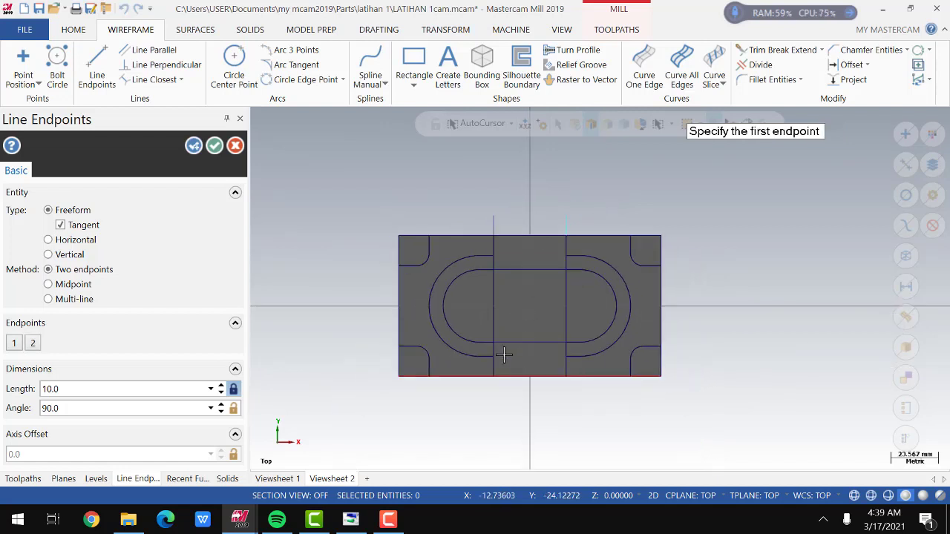
scroll(487, 390, up, 2)
click(493, 371)
click(495, 399)
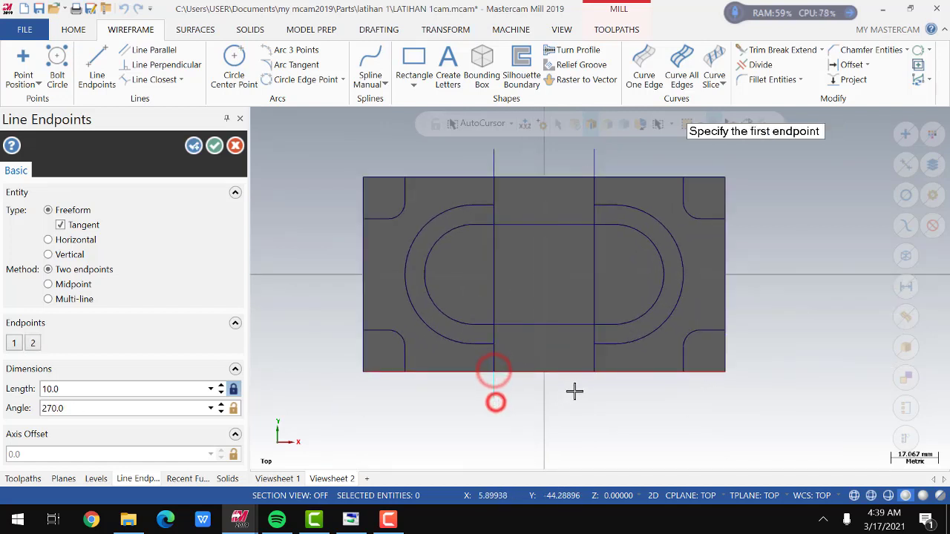
click(595, 373)
click(595, 399)
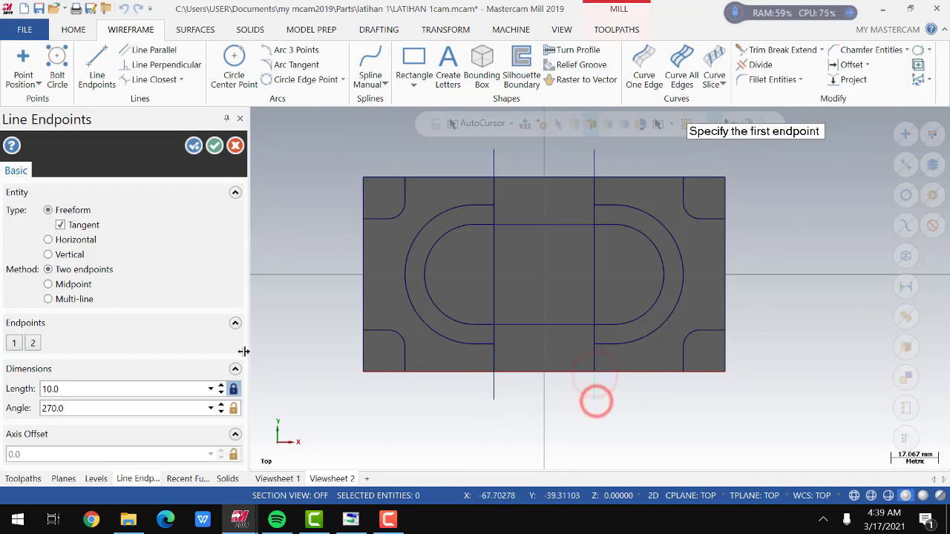
- Join the free ends of the extension lines with 36 mm horizontal lines below and above the block, closing the extended channel rectangle
click(493, 400)
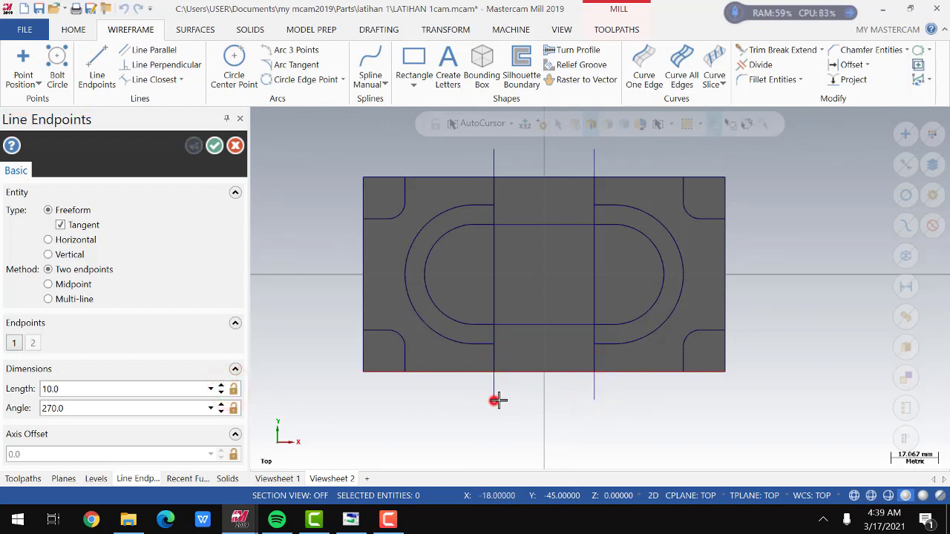
click(595, 399)
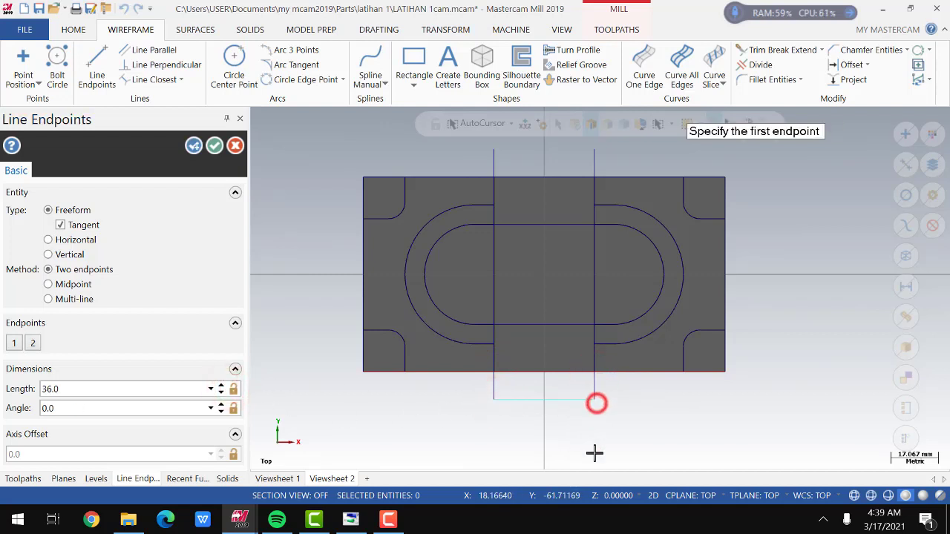
scroll(596, 400, down, 2)
scroll(522, 230, up, 2)
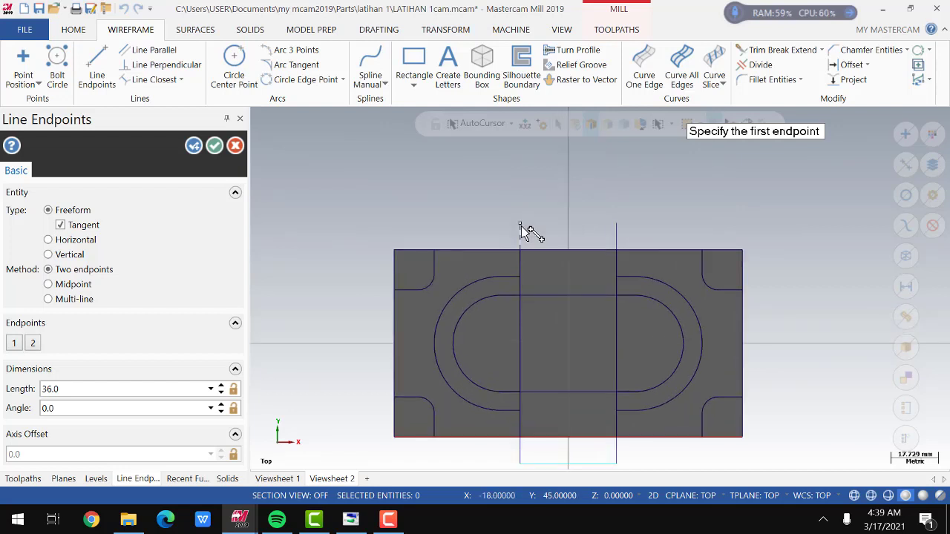
click(520, 224)
click(616, 222)
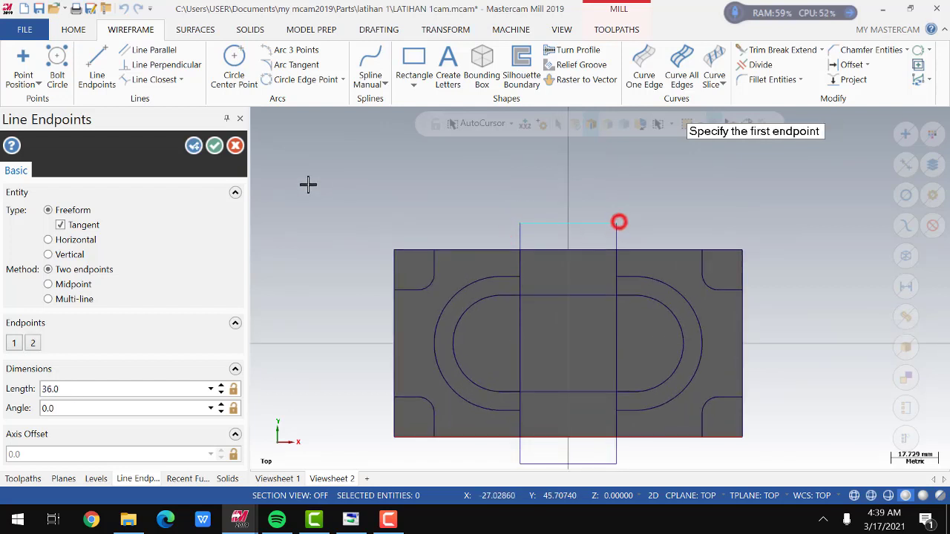
click(214, 145)
- Delete the existing chain from the geometry of the Pocket (Standard) operation
scroll(475, 178, down, 2)
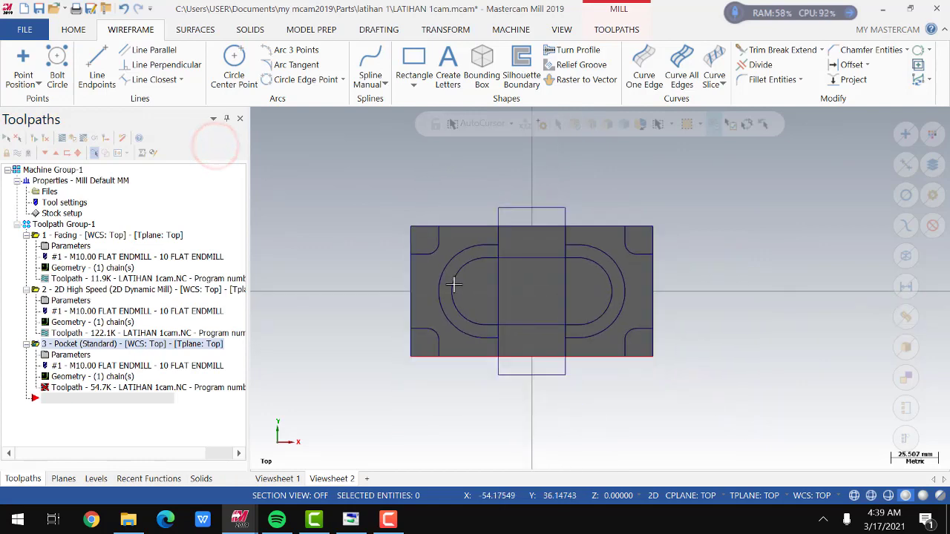
scroll(504, 401, up, 1)
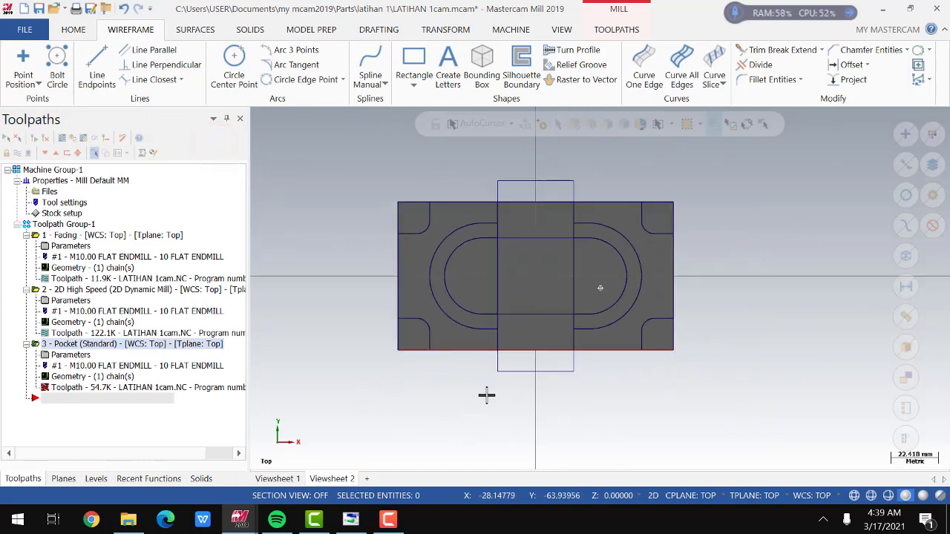
mouse_move(486, 395)
middle_down()
mouse_move(424, 381)
mouse_move(424, 398)
middle_up()
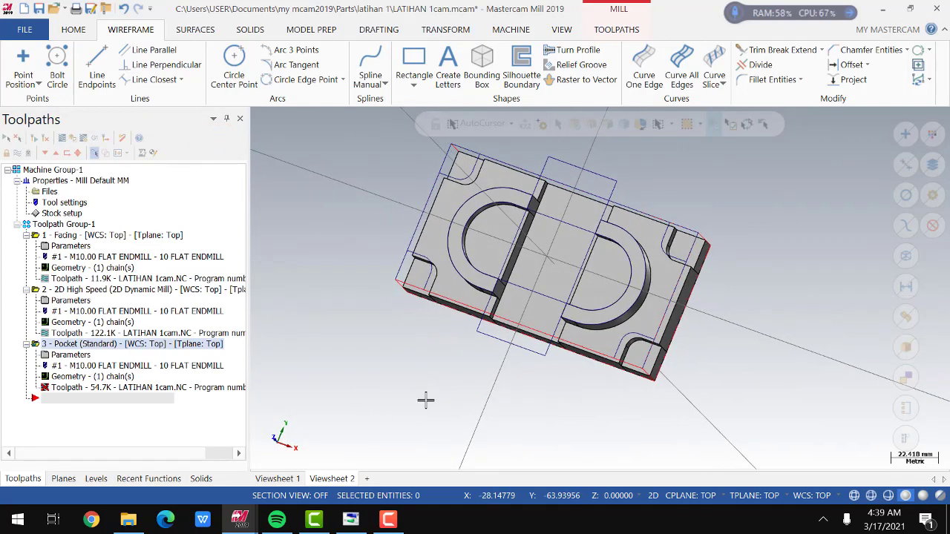
click(77, 377)
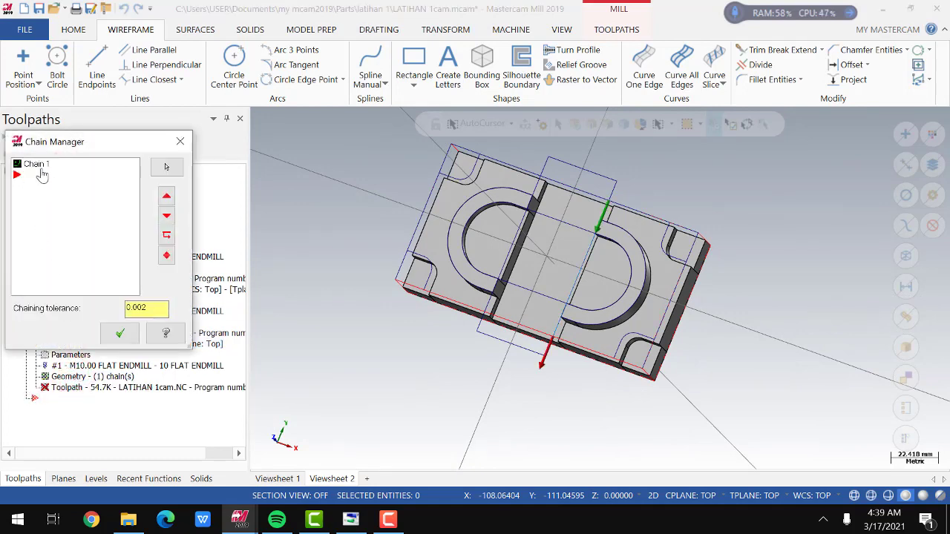
click(42, 164)
right_click(43, 162)
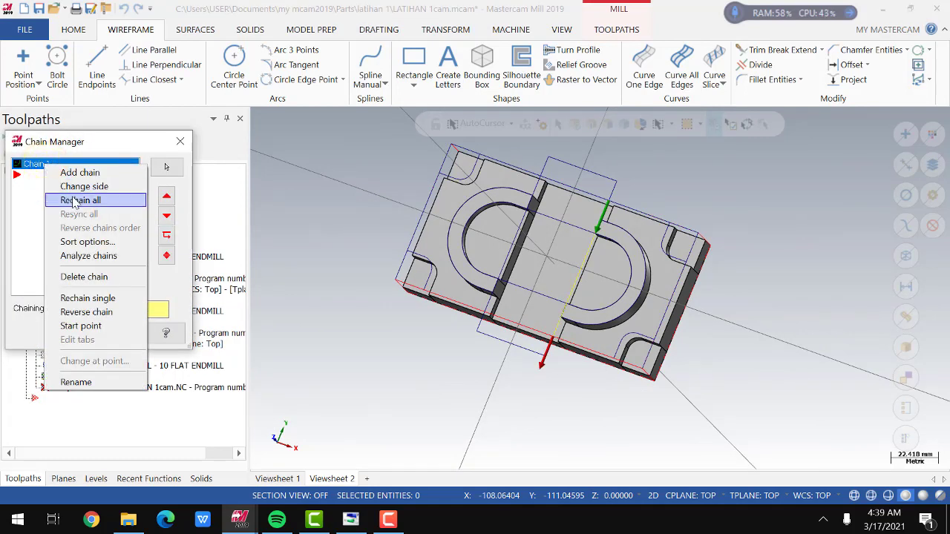
click(83, 276)
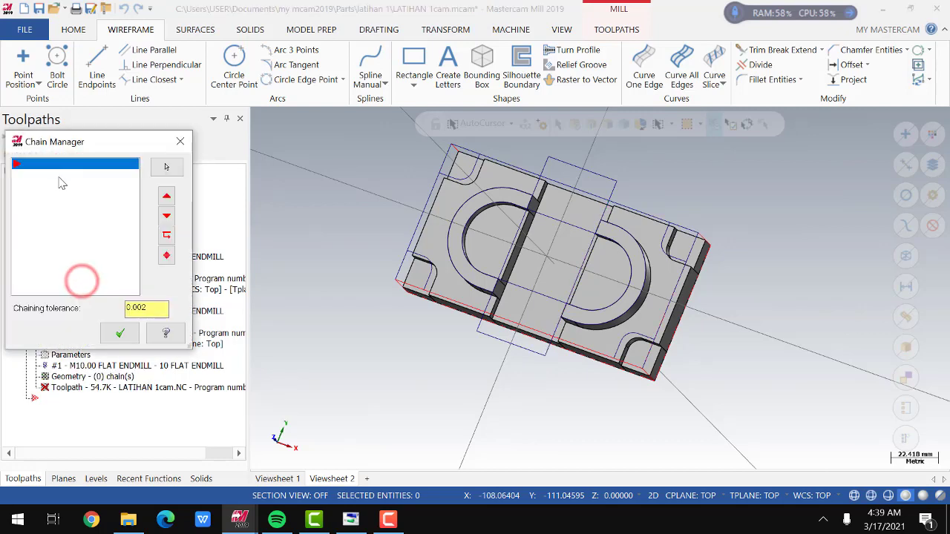
- Add a new pocket chain following the extended channel rectangle along its upper edge, down its right side and across its lower edge
right_click(59, 178)
click(95, 186)
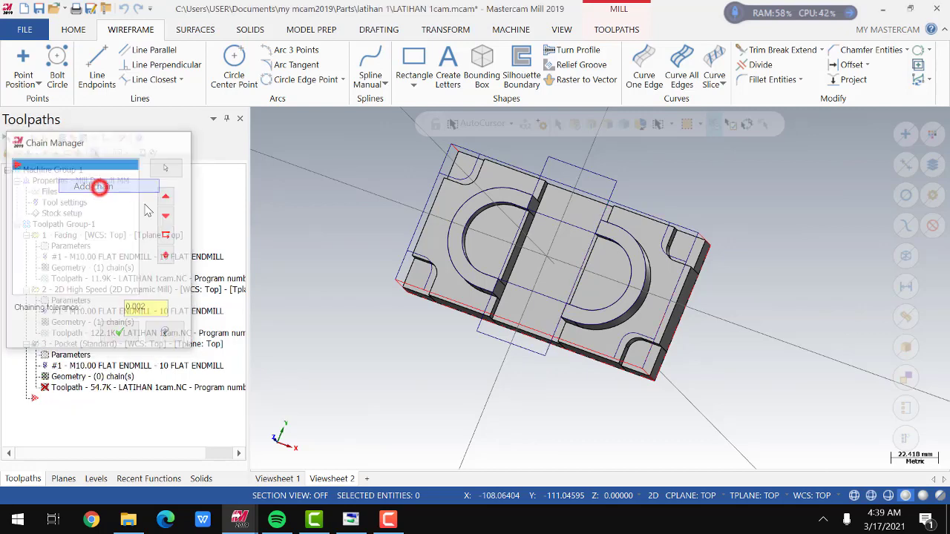
click(566, 160)
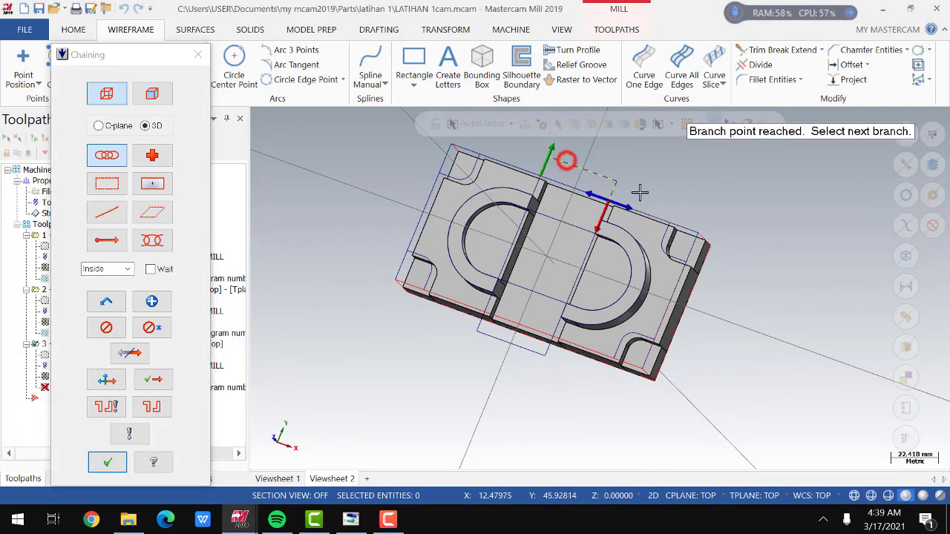
scroll(627, 197, up, 2)
click(600, 213)
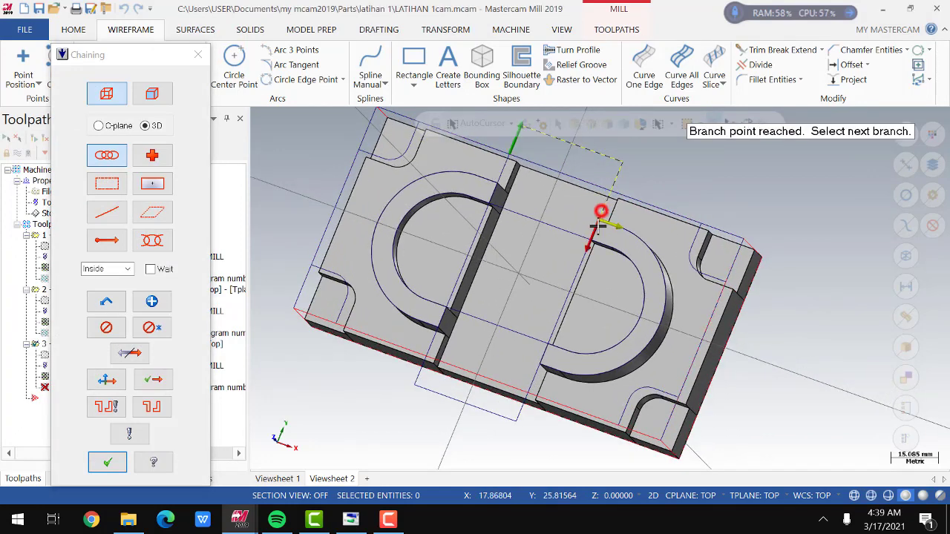
click(592, 232)
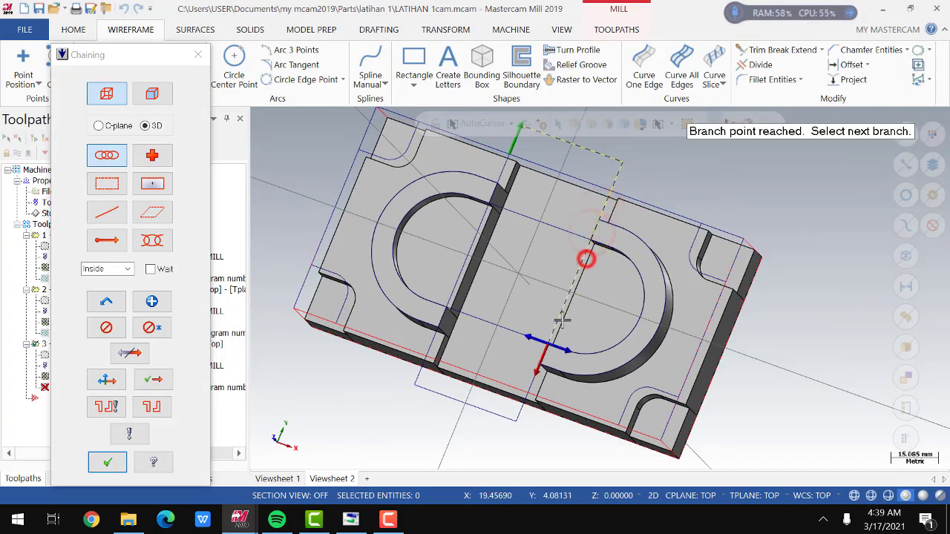
click(539, 363)
click(534, 382)
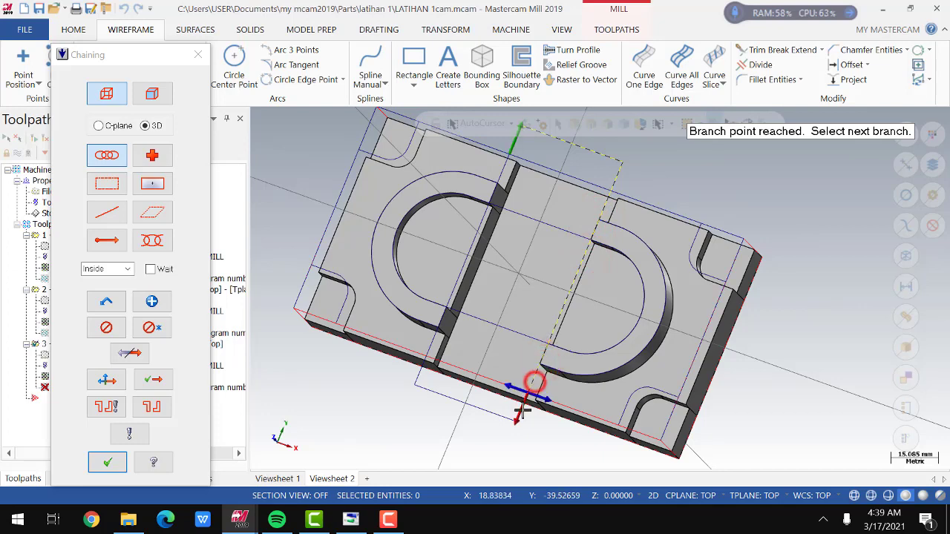
click(523, 411)
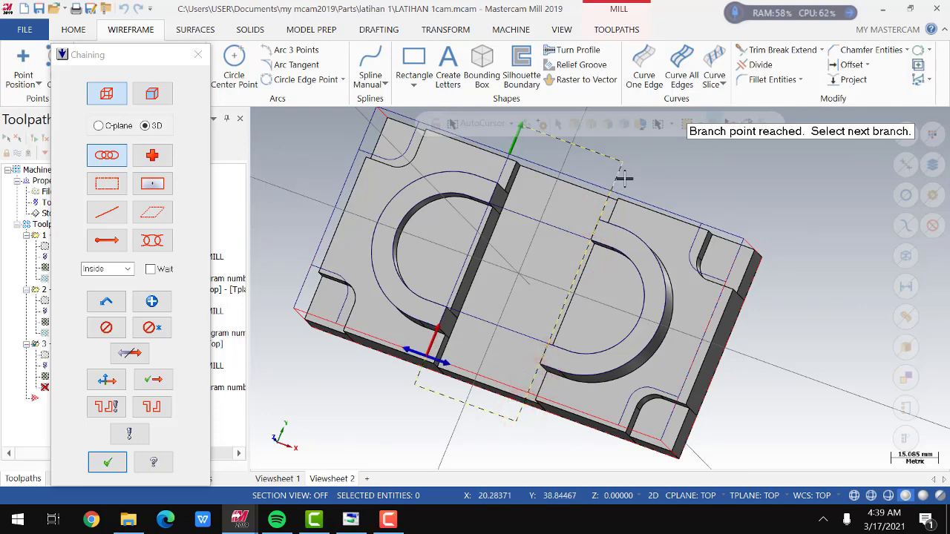
- Continue the chain up the rectangle's left side to close the loop, and accept it as the pocket geometry
right_click(690, 215)
click(711, 231)
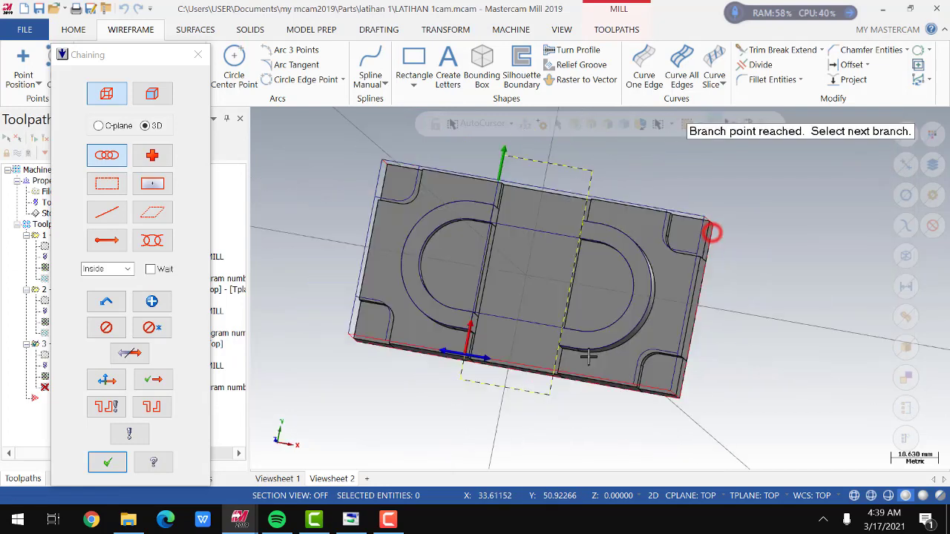
scroll(498, 340, up, 2)
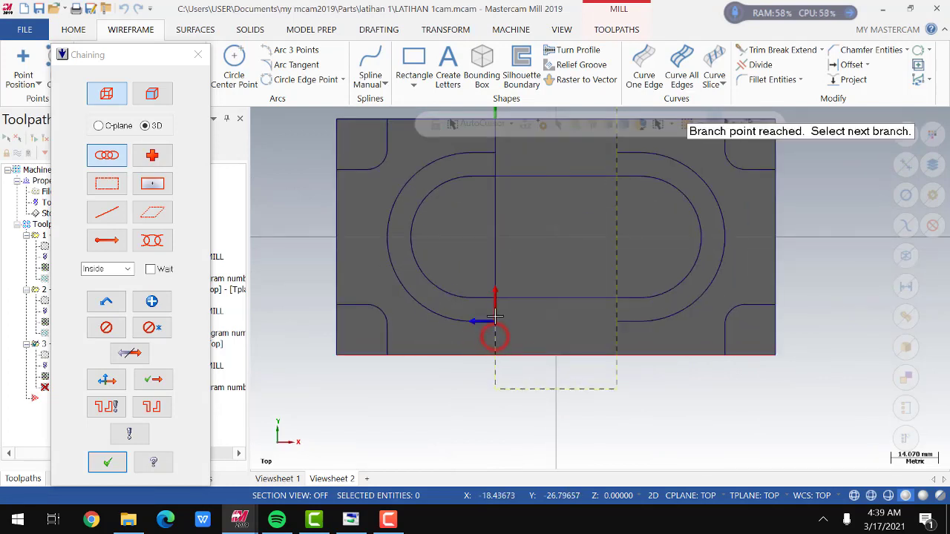
click(495, 284)
middle_drag(489, 126, 496, 208)
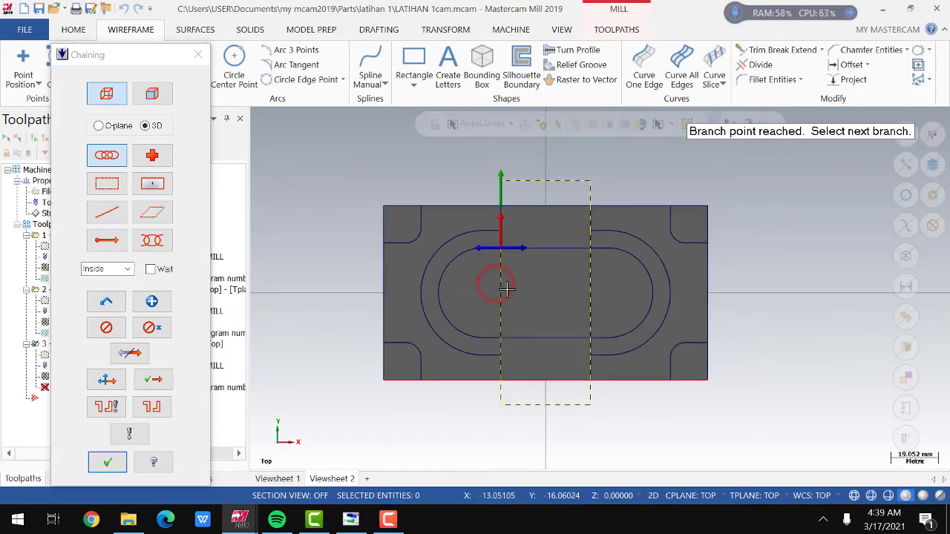
scroll(496, 208, up, 1)
click(503, 250)
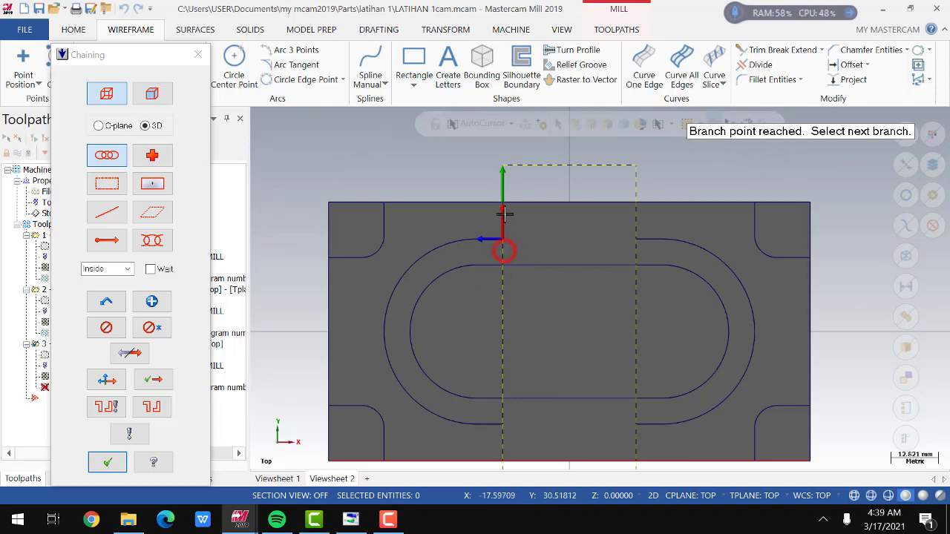
scroll(507, 184, up, 2)
scroll(467, 165, down, 2)
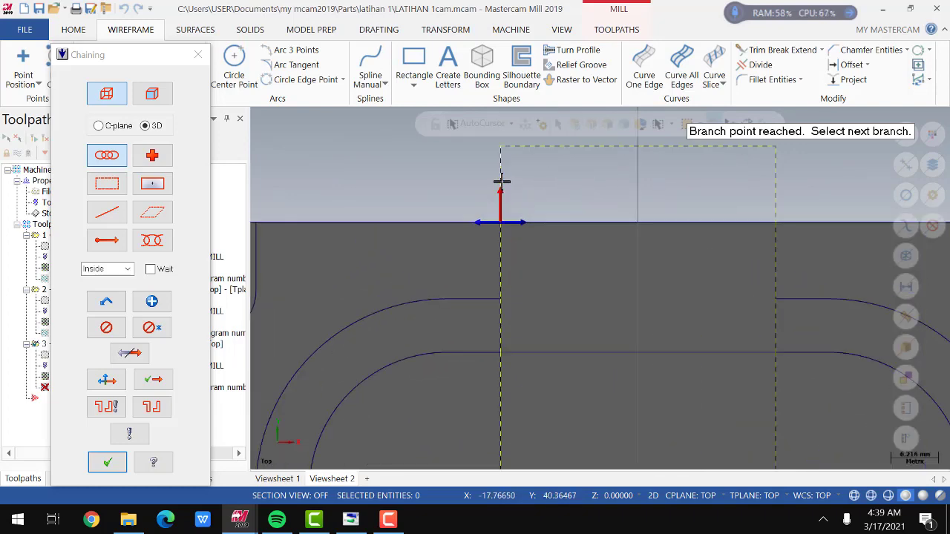
scroll(463, 178, down, 2)
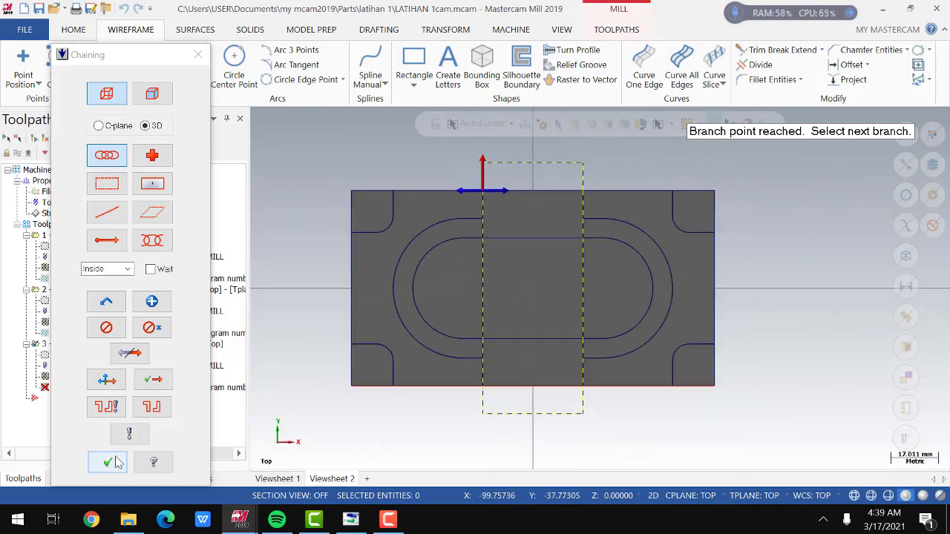
click(107, 462)
click(120, 333)
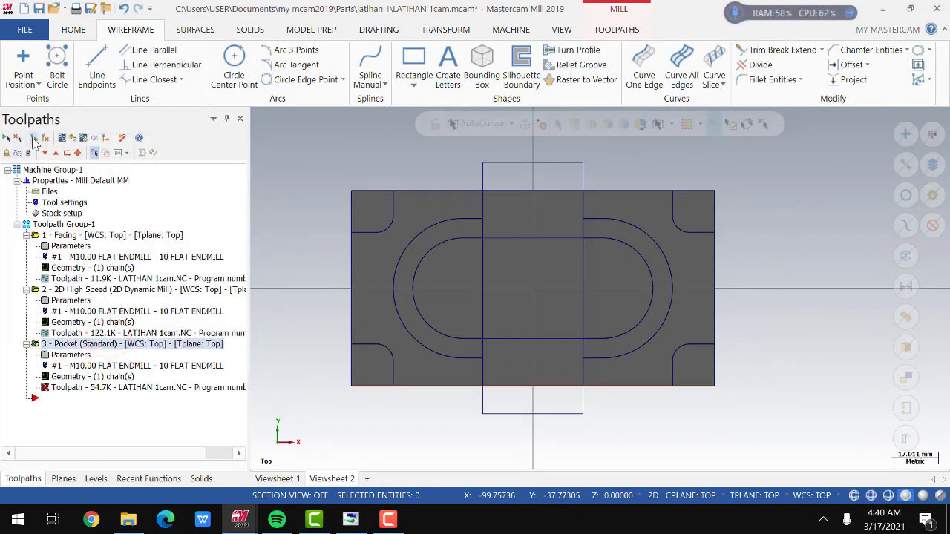
- Regenerate the Pocket (Standard) toolpath and play its backplot to examine the material removed at both open ends of the channel
click(34, 140)
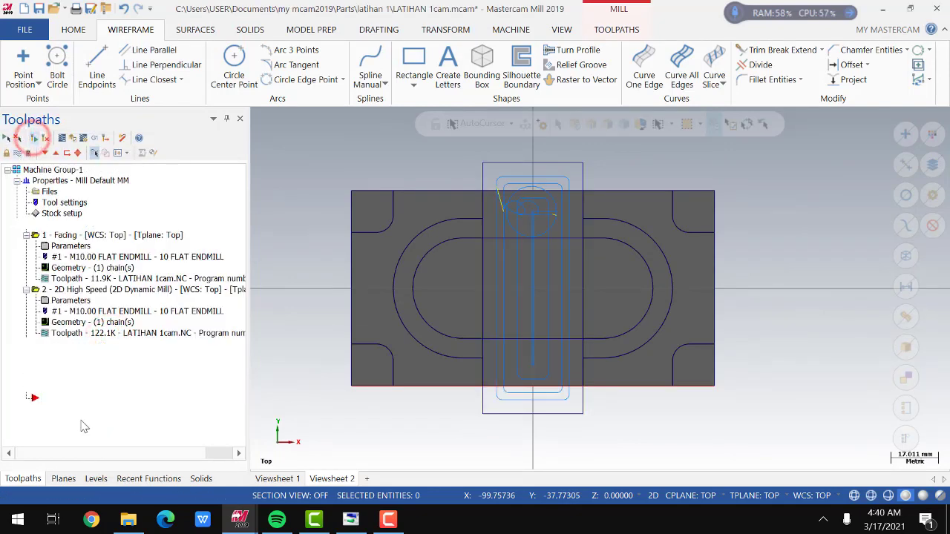
click(63, 140)
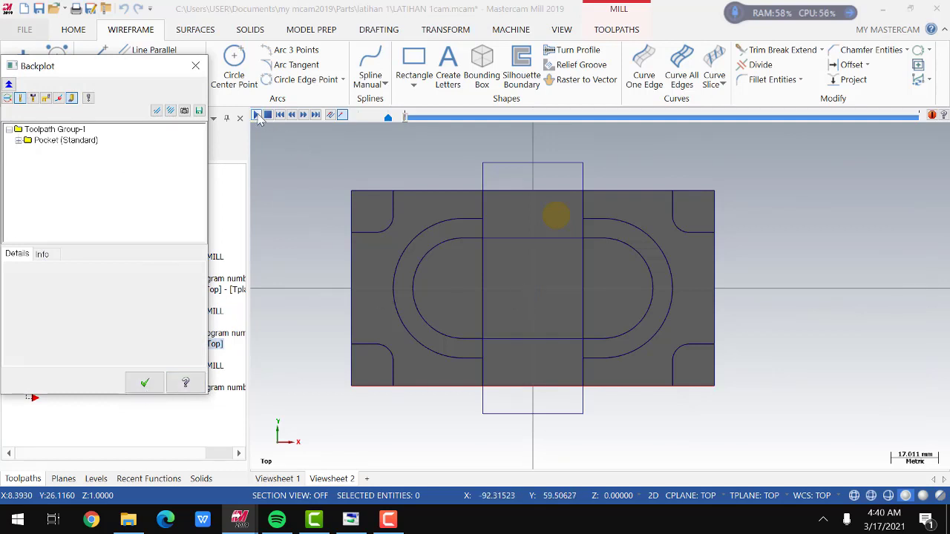
click(256, 115)
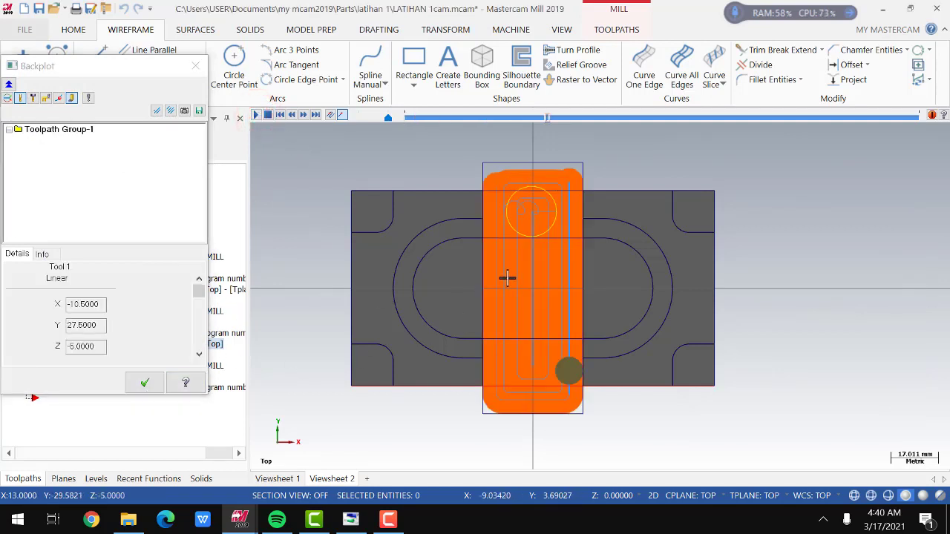
scroll(477, 189, up, 4)
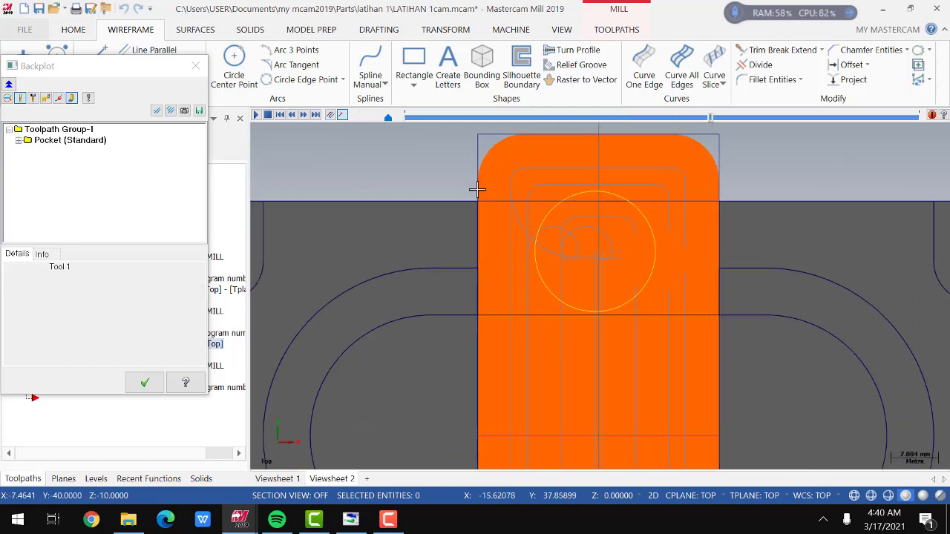
scroll(477, 189, up, 1)
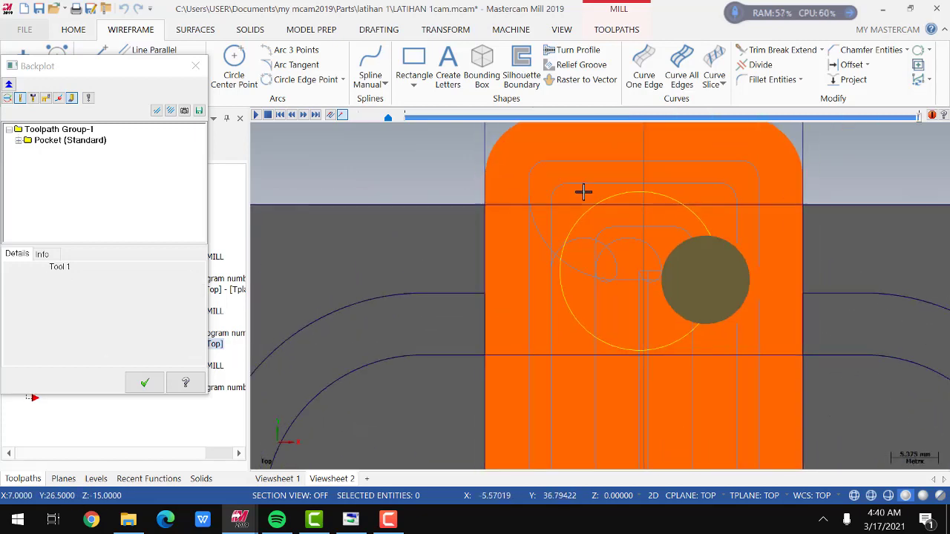
scroll(583, 192, down, 5)
middle_drag(589, 344, 547, 394)
scroll(660, 414, up, 4)
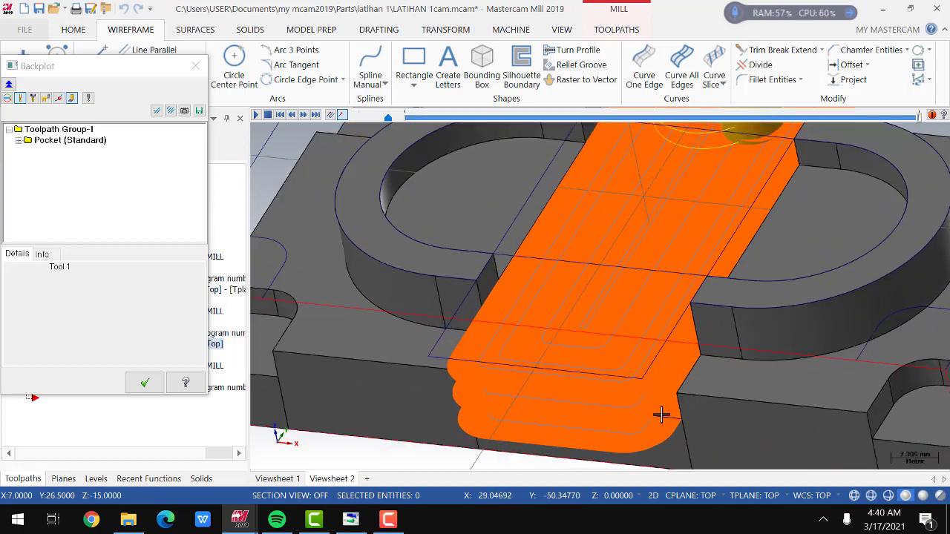
- Close the backplot and hide the Pocket (Standard) toolpath display on the part
mouse_move(661, 414)
middle_down()
mouse_move(651, 426)
mouse_move(678, 409)
mouse_move(670, 413)
middle_up()
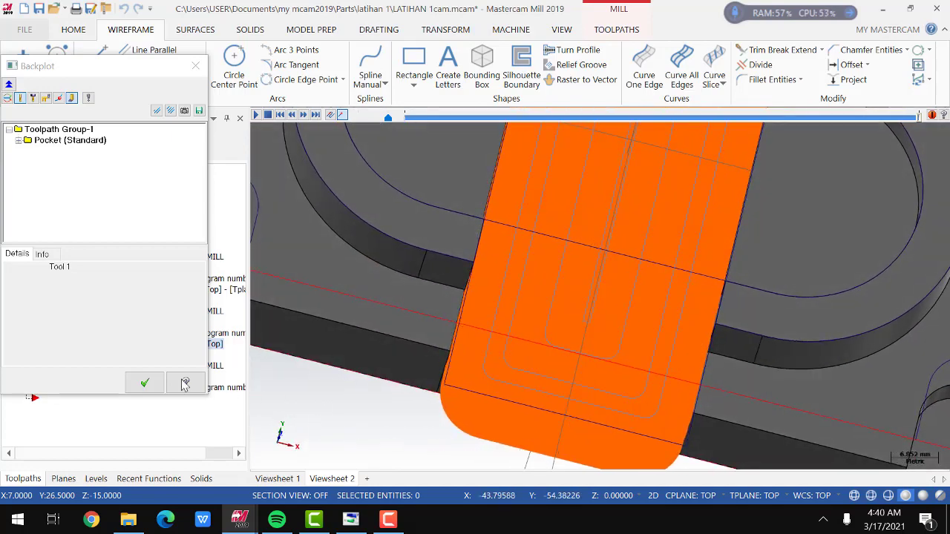
click(145, 382)
scroll(456, 361, down, 5)
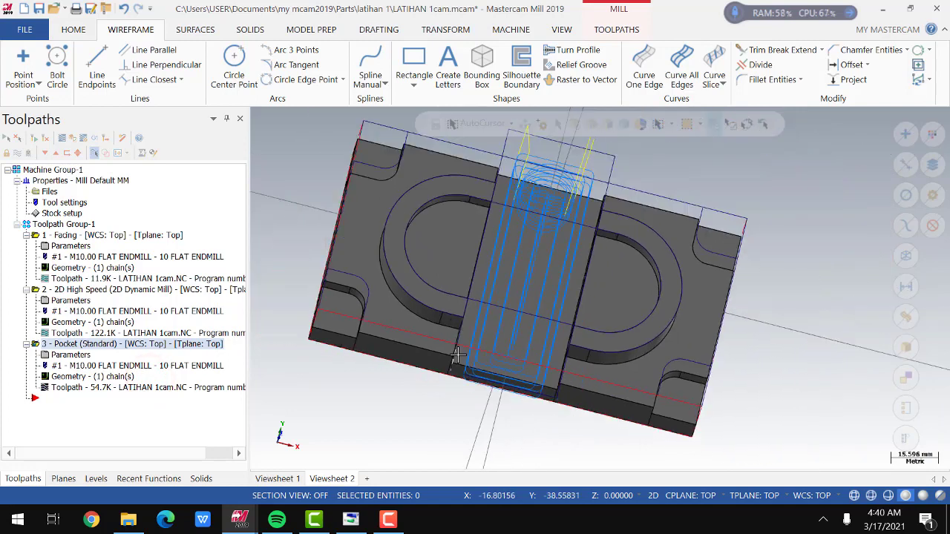
scroll(477, 330, down, 2)
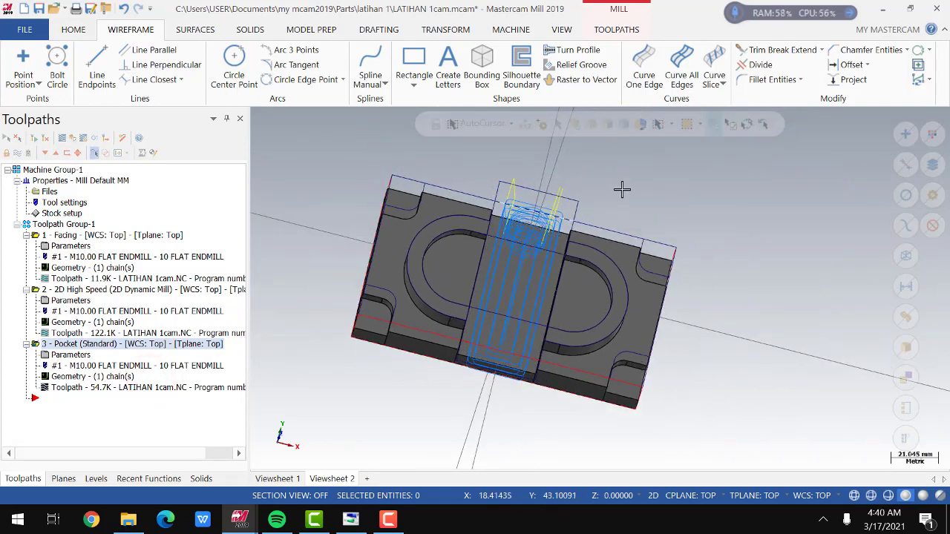
right_click(623, 190)
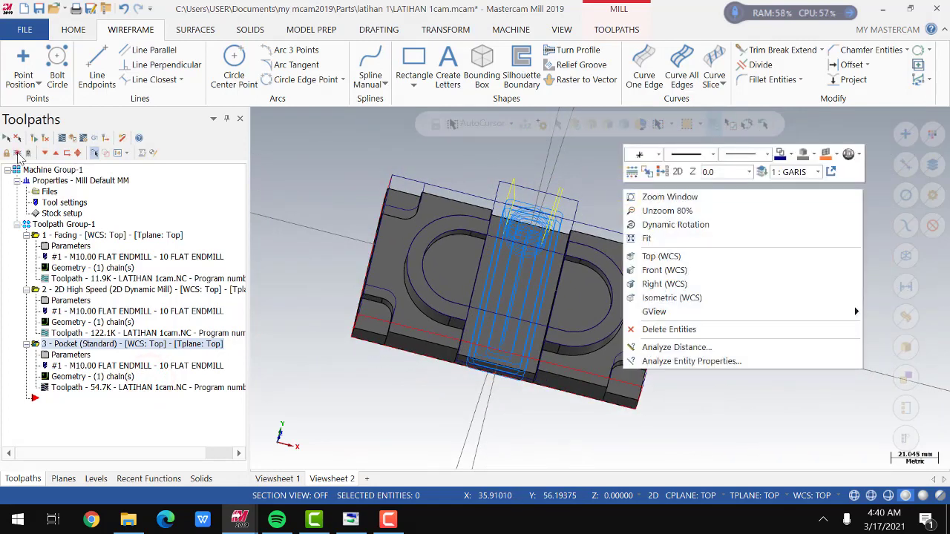
click(17, 154)
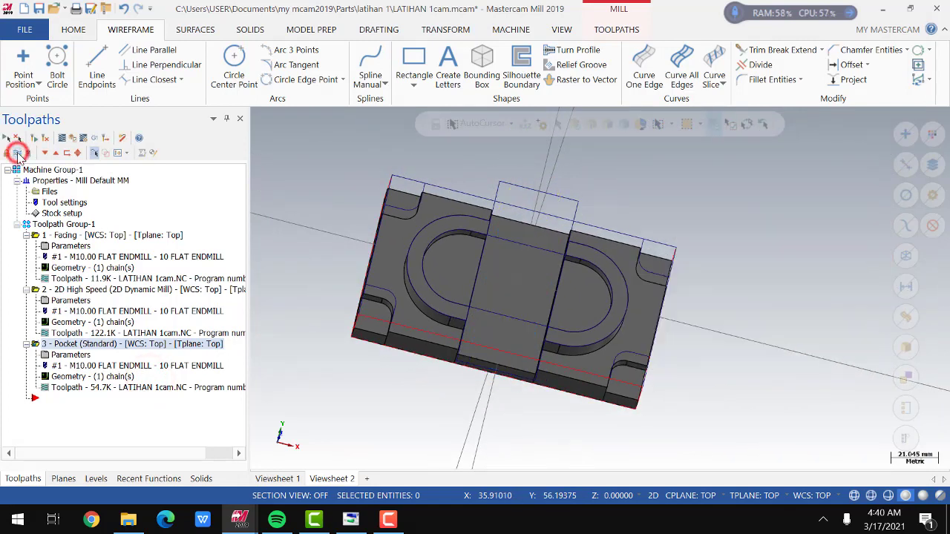
right_click(614, 195)
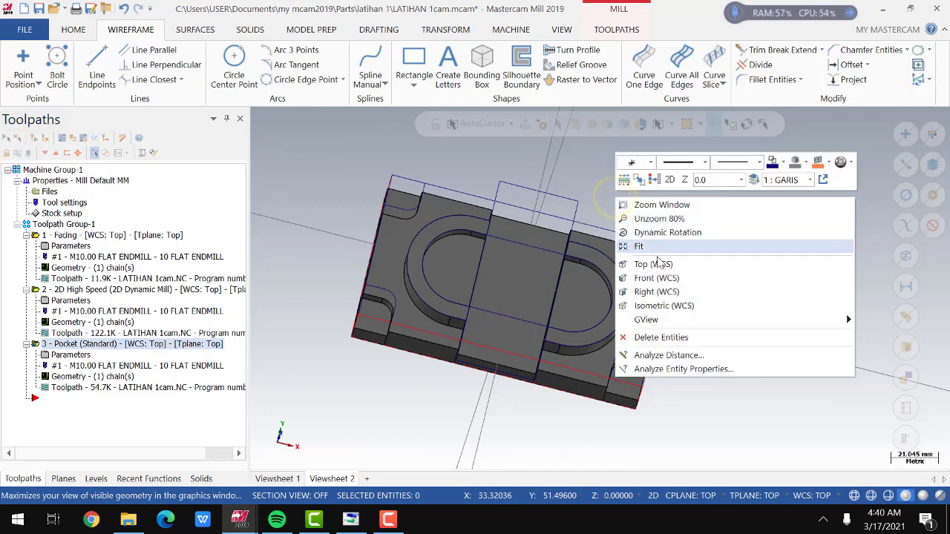
click(663, 261)
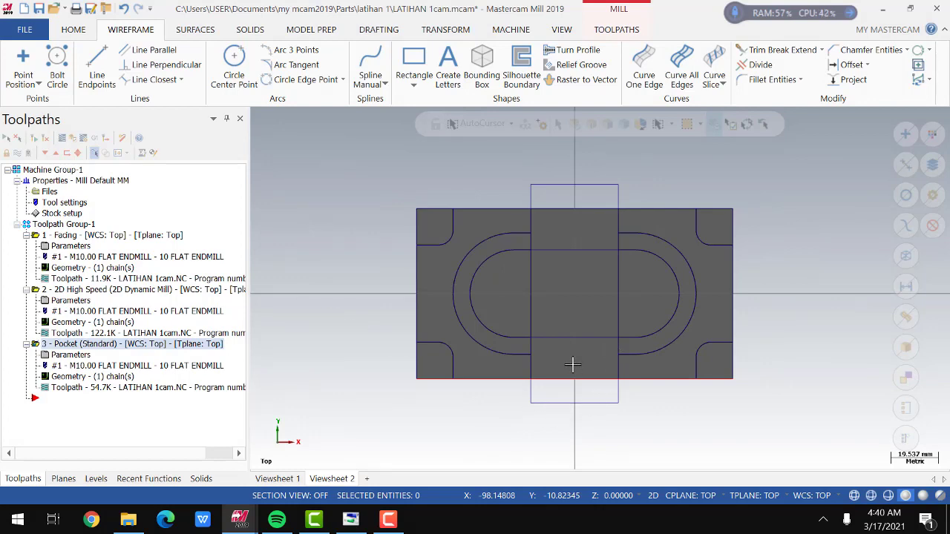
scroll(571, 364, up, 1)
middle_drag(575, 376, 557, 333)
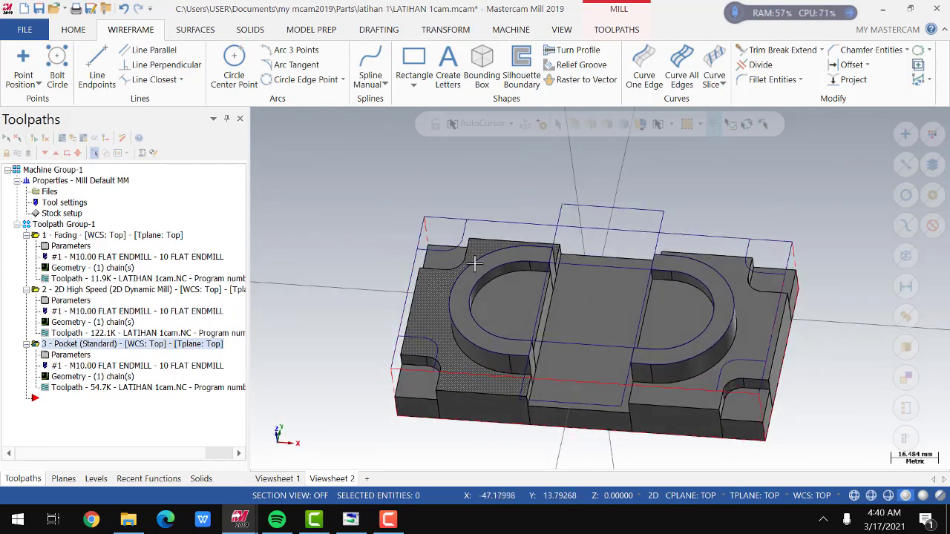
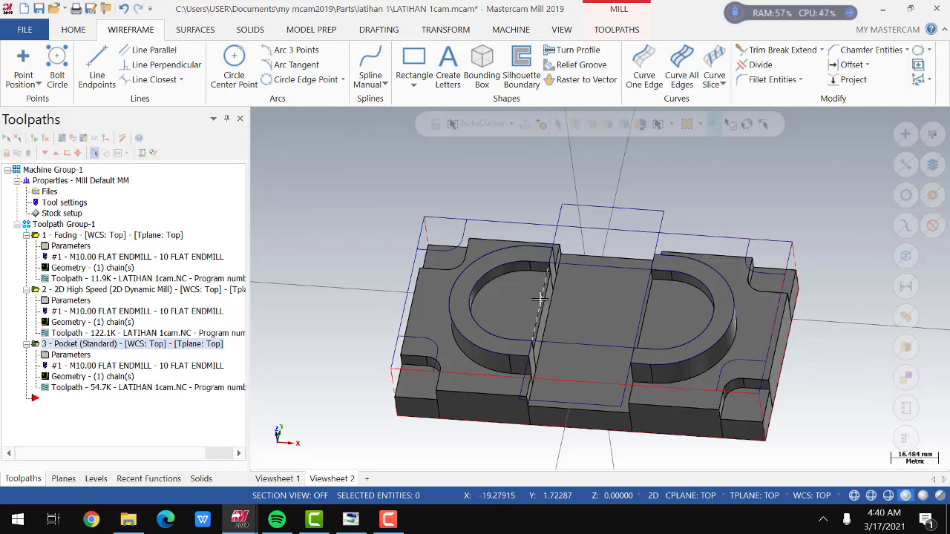
middle_drag(520, 312, 551, 339)
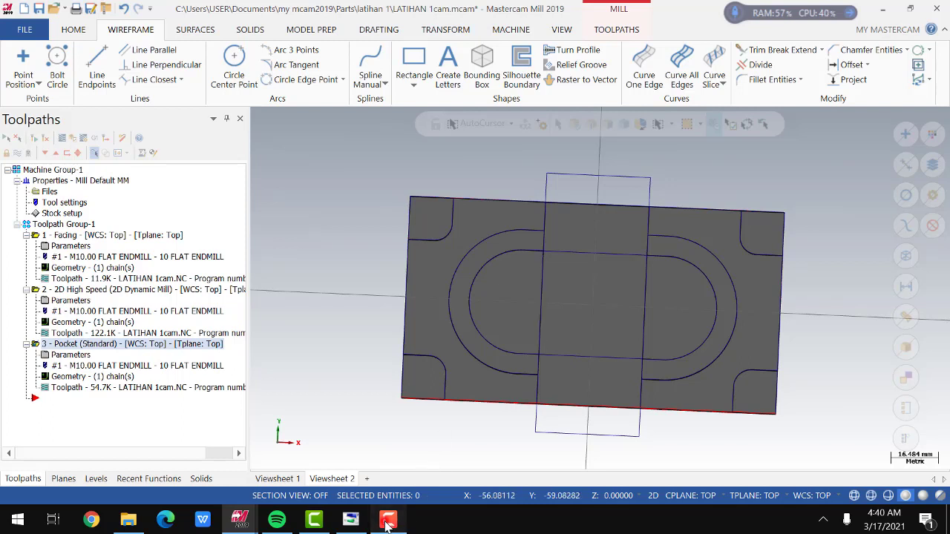
click(388, 519)
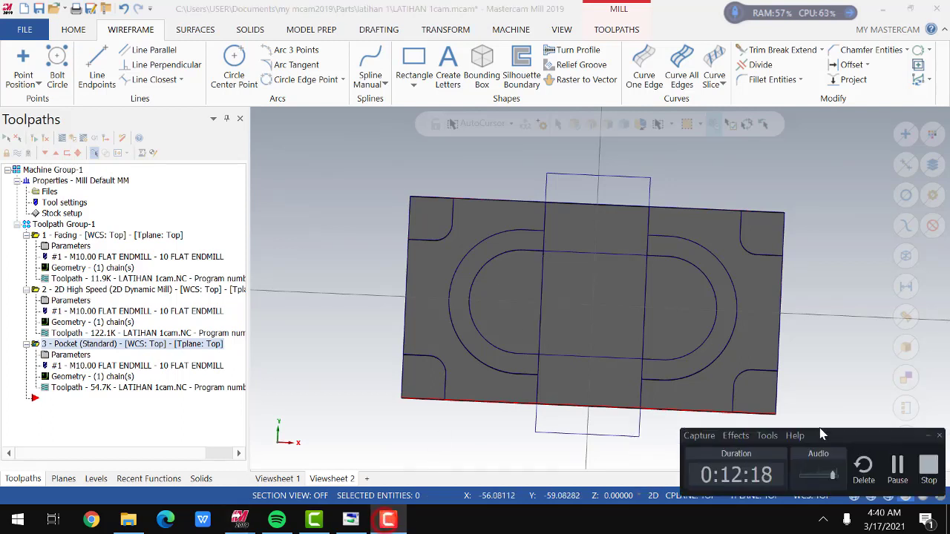
click(896, 467)
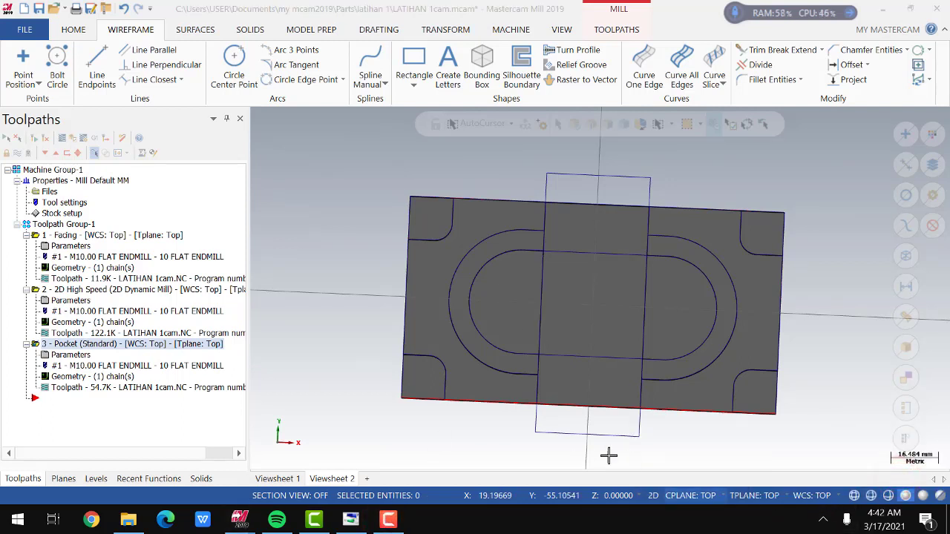
- Draw two horizontal 36 mm lines across the channel, bridging the outer oval's open ends along its upper and lower sides
scroll(396, 328, up, 2)
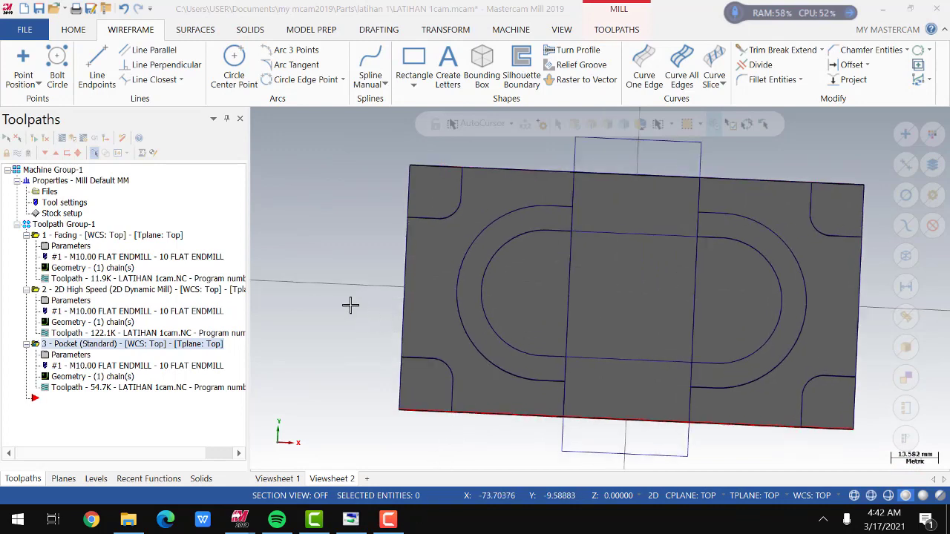
scroll(314, 299, down, 3)
key(alt+1)
click(96, 67)
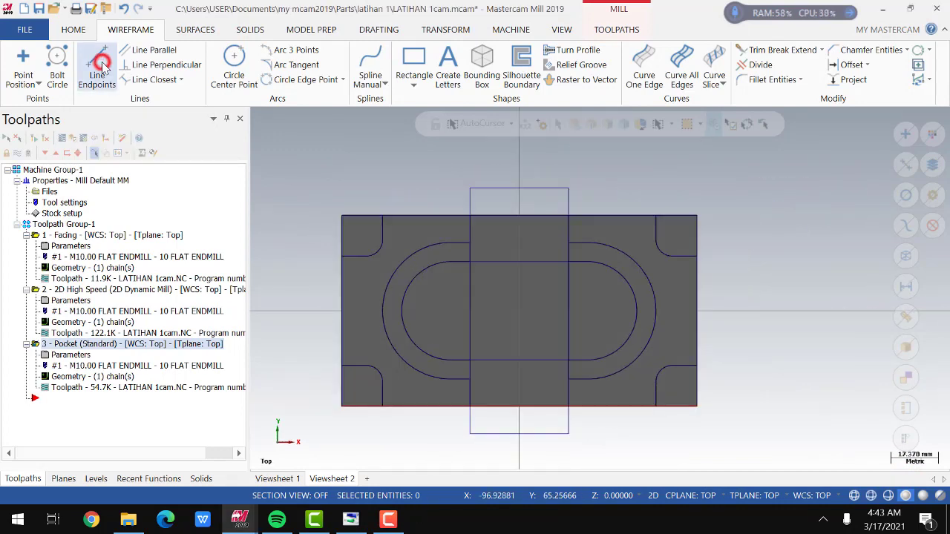
click(470, 243)
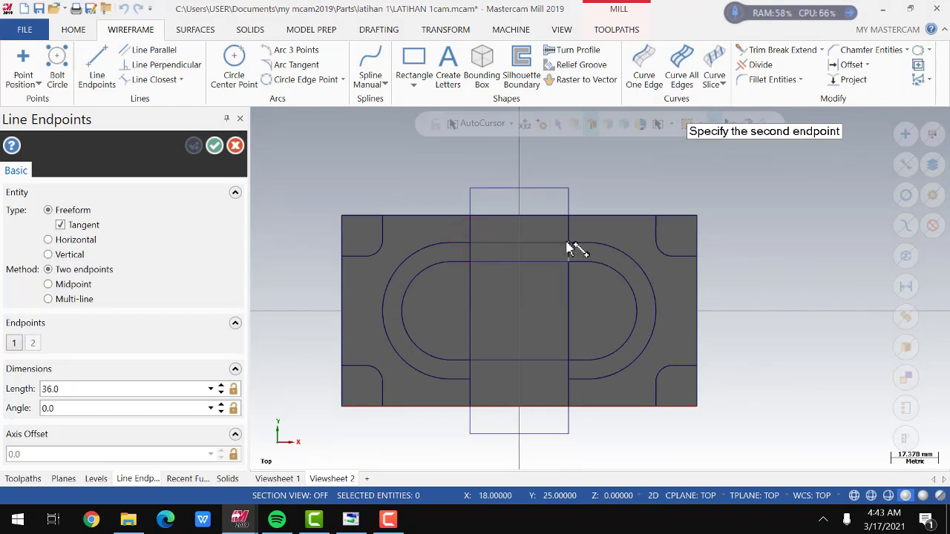
click(568, 244)
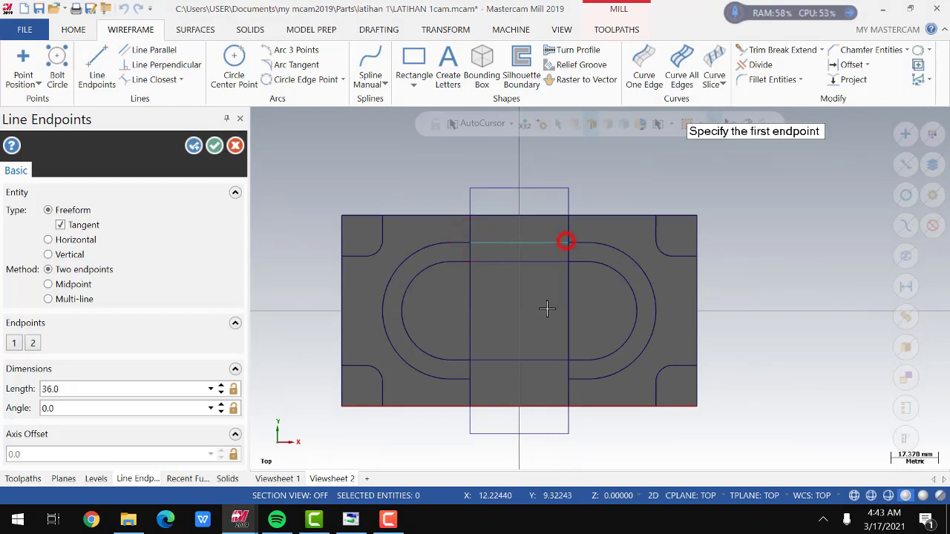
click(569, 381)
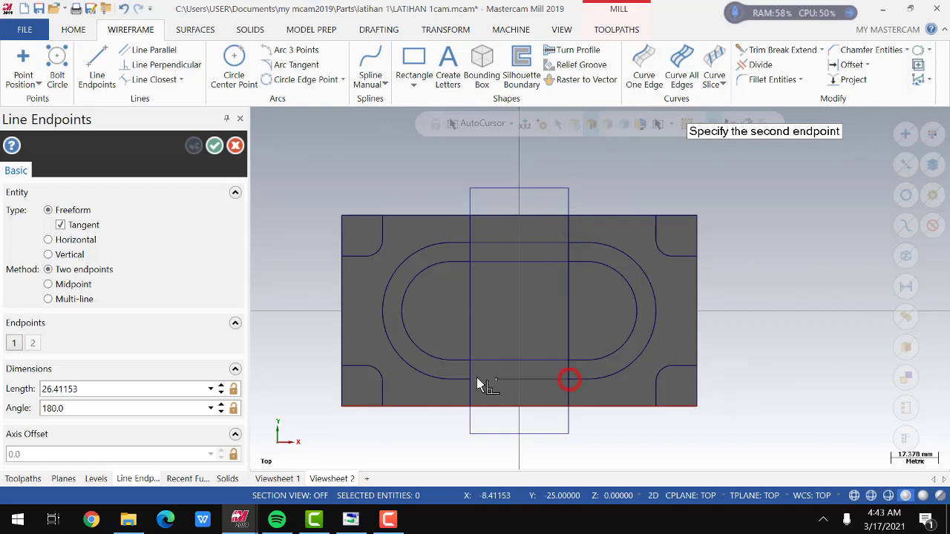
click(470, 380)
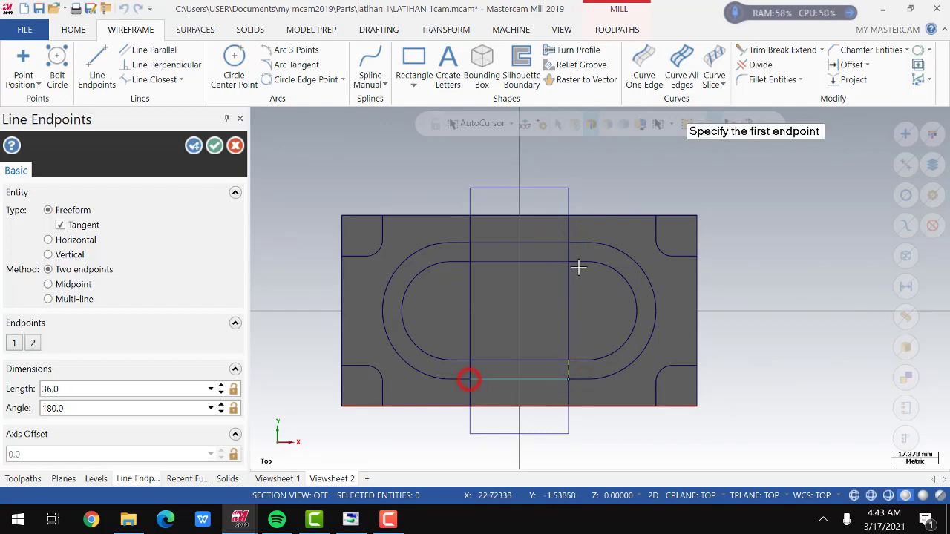
- Draw 20 mm vertical lines from the midpoints of both bridging lines outward to the midpoints of the channel rectangle's short edges
click(520, 245)
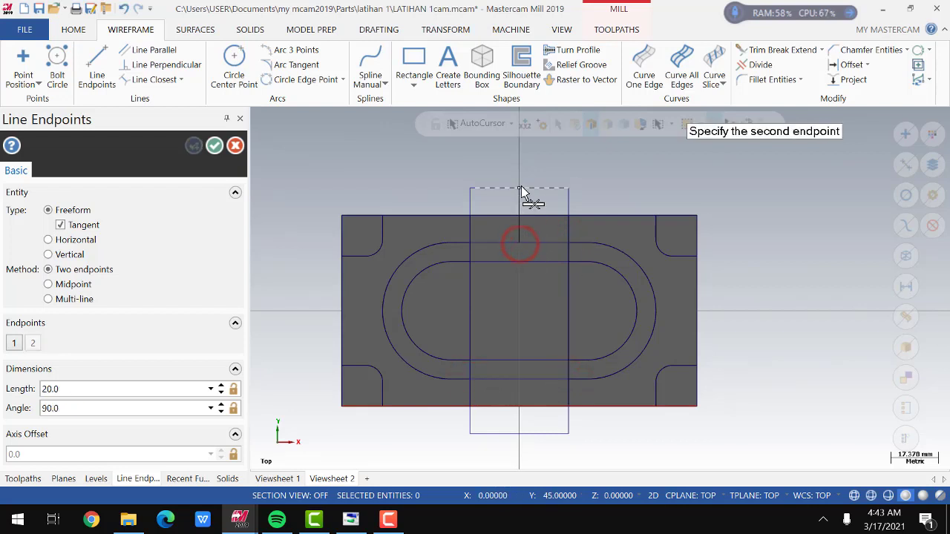
click(522, 189)
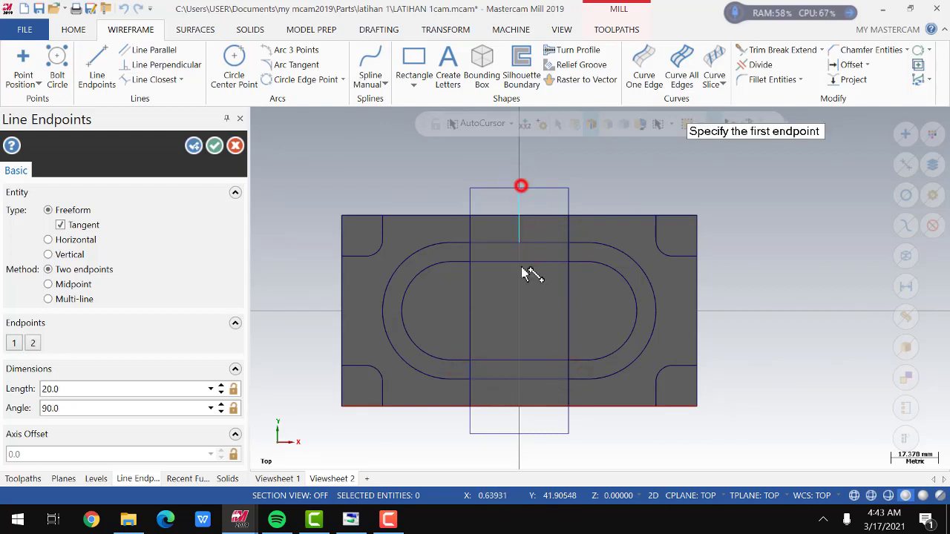
click(521, 379)
click(519, 433)
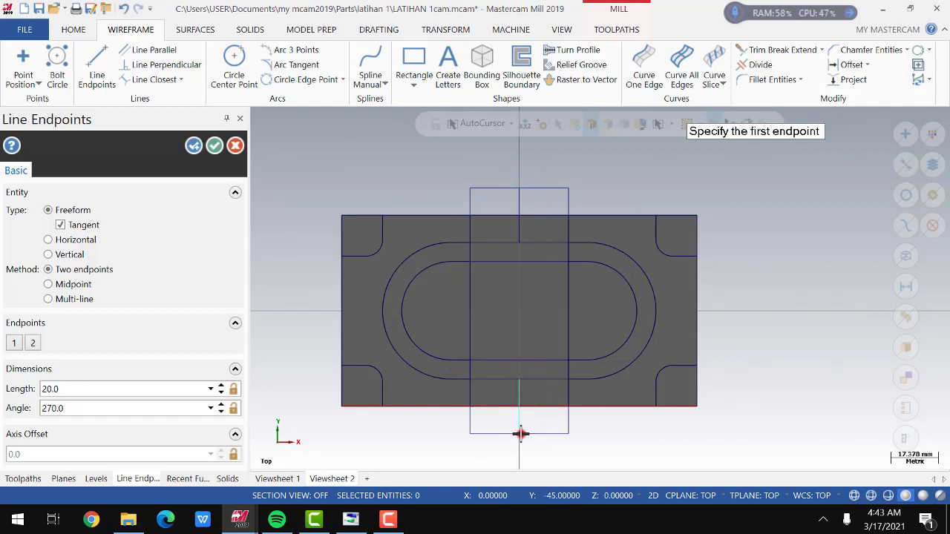
click(218, 146)
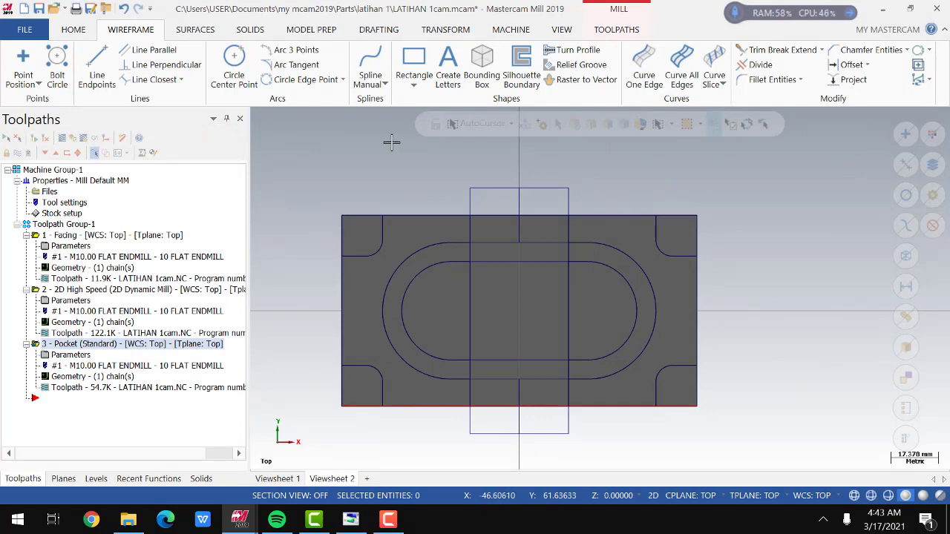
click(618, 30)
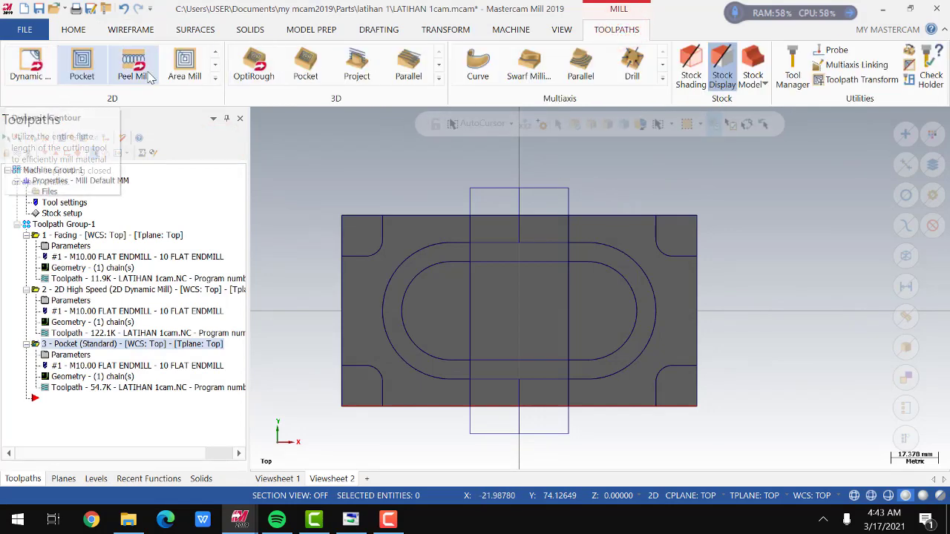
click(216, 77)
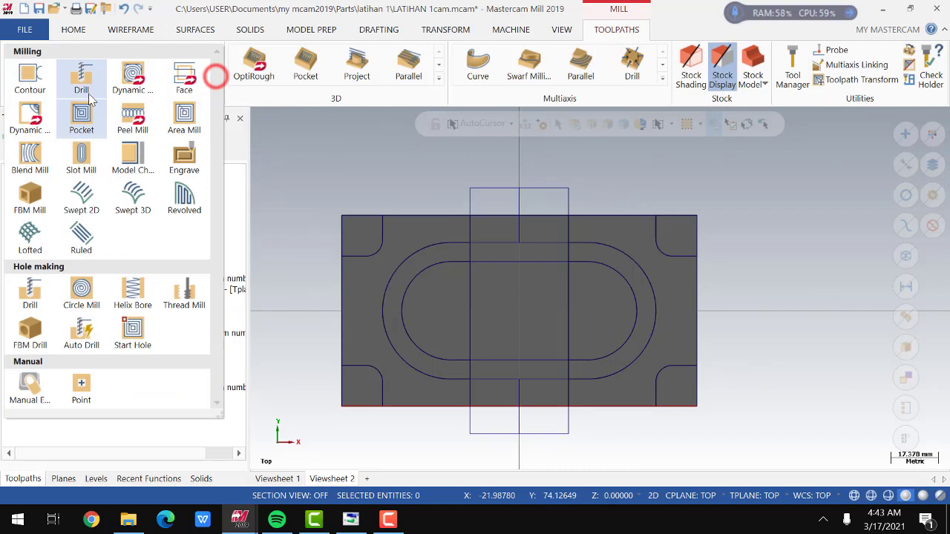
click(41, 87)
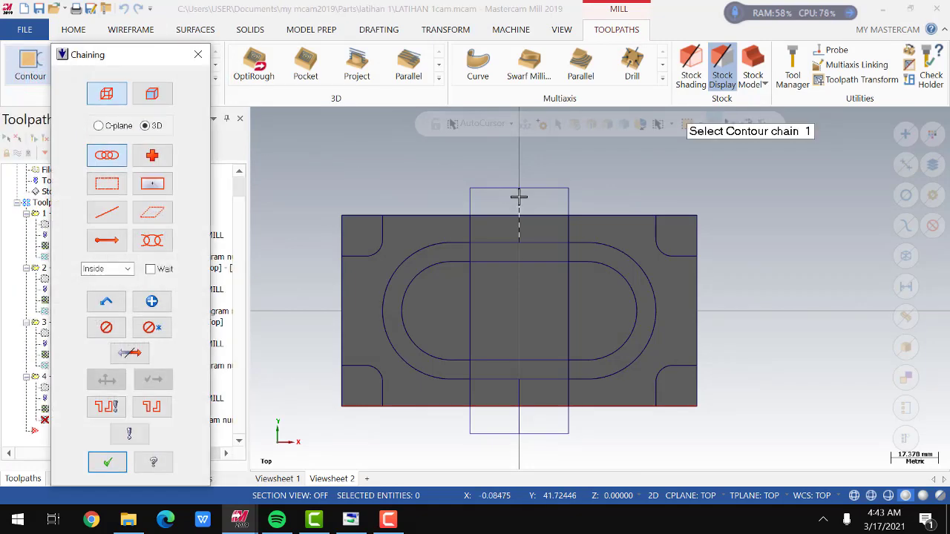
click(518, 197)
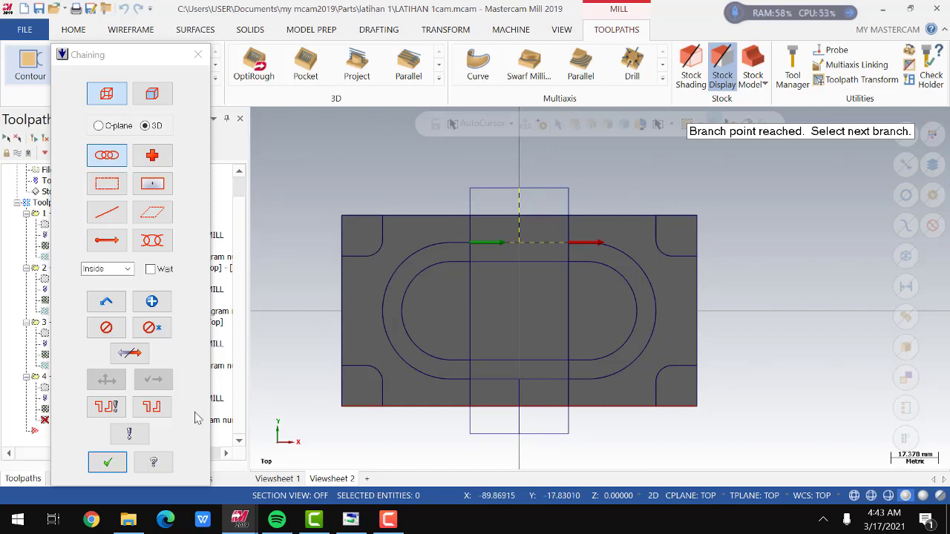
click(200, 56)
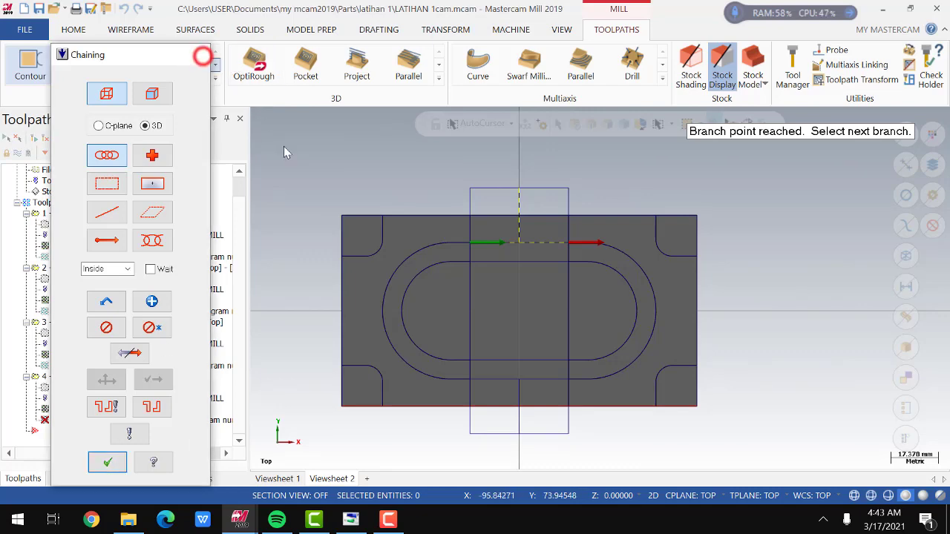
click(552, 297)
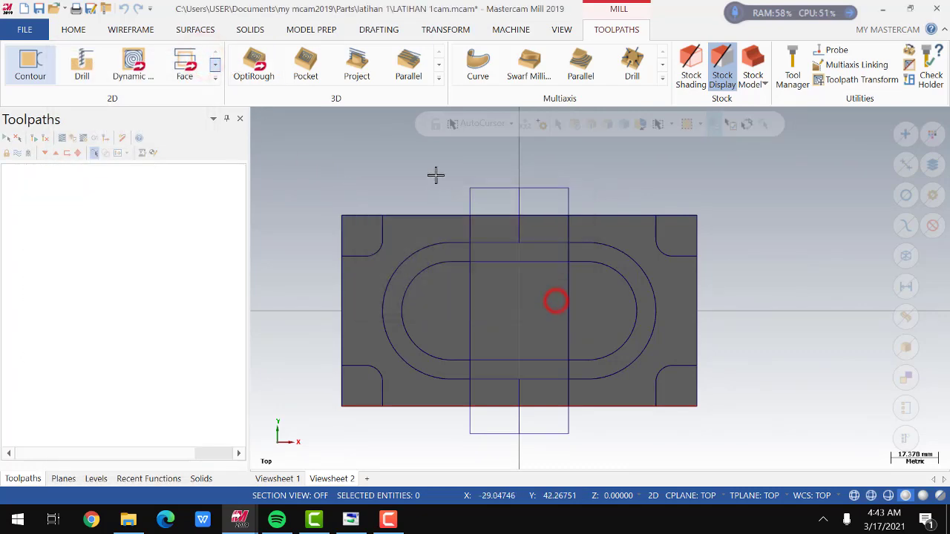
click(431, 161)
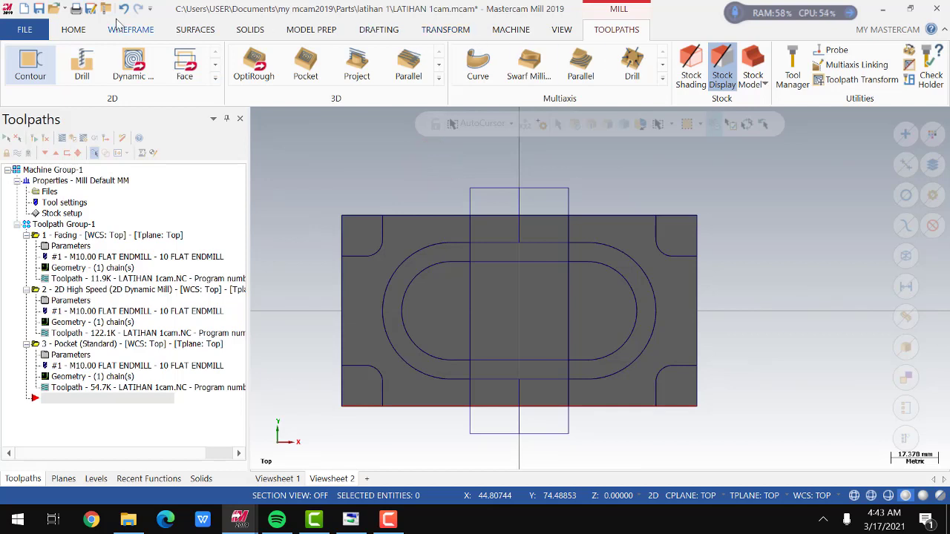
- Break the upper and lower bridging lines of the outer oval where the vertical lines meet them
click(128, 31)
click(768, 49)
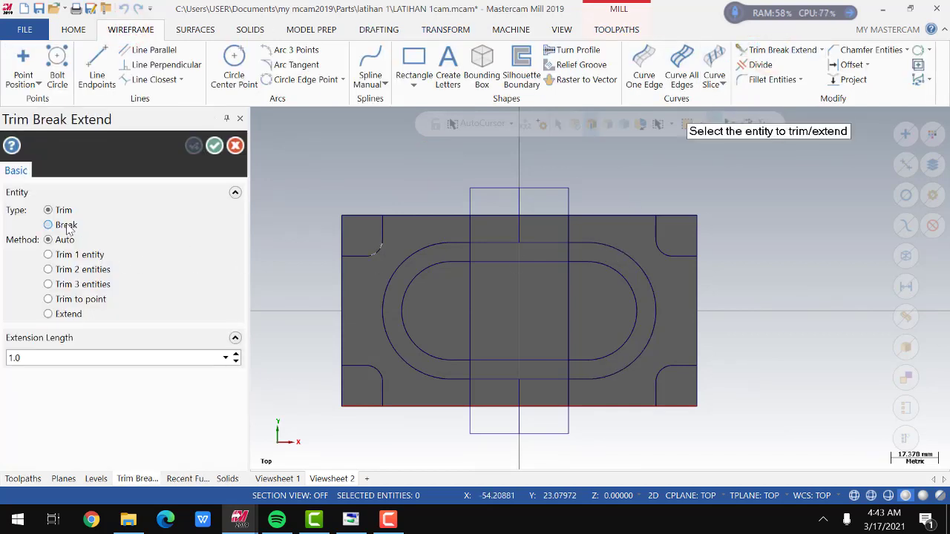
click(63, 224)
click(533, 244)
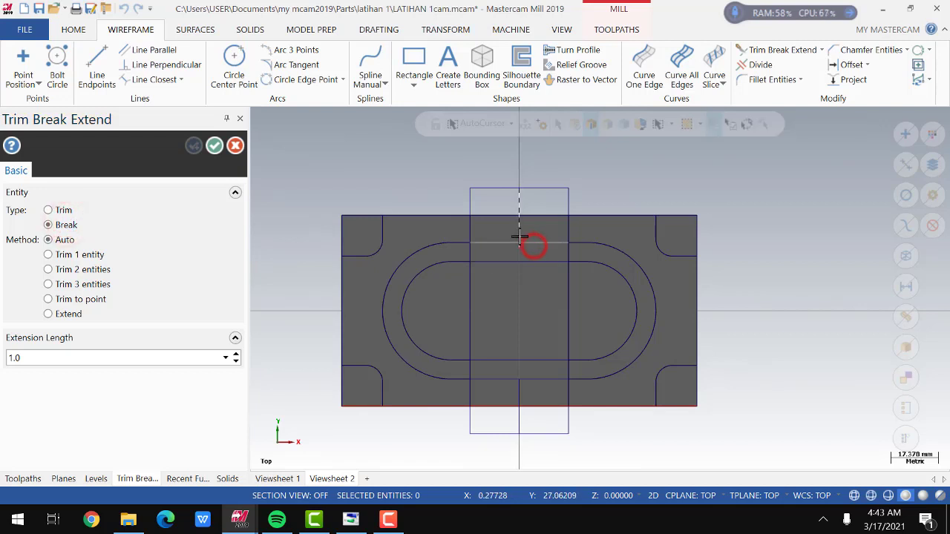
click(520, 236)
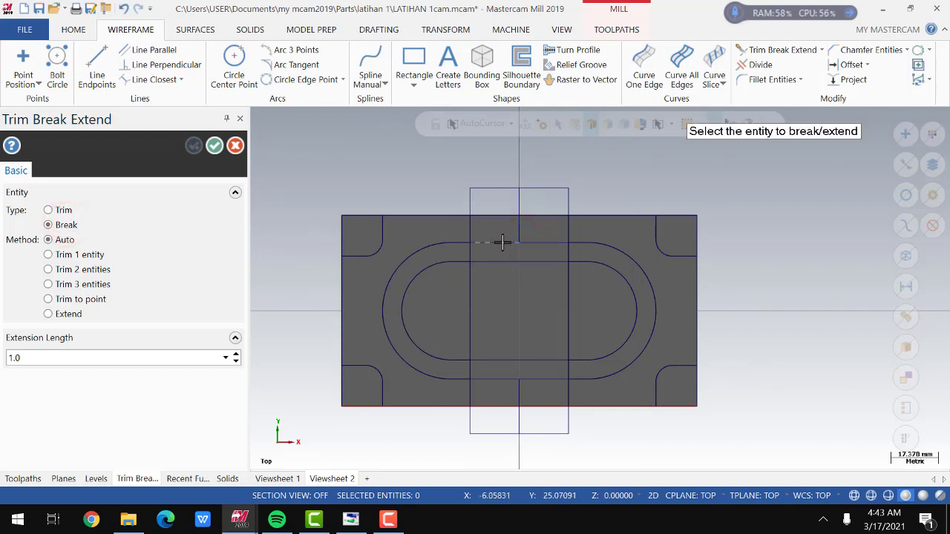
click(518, 378)
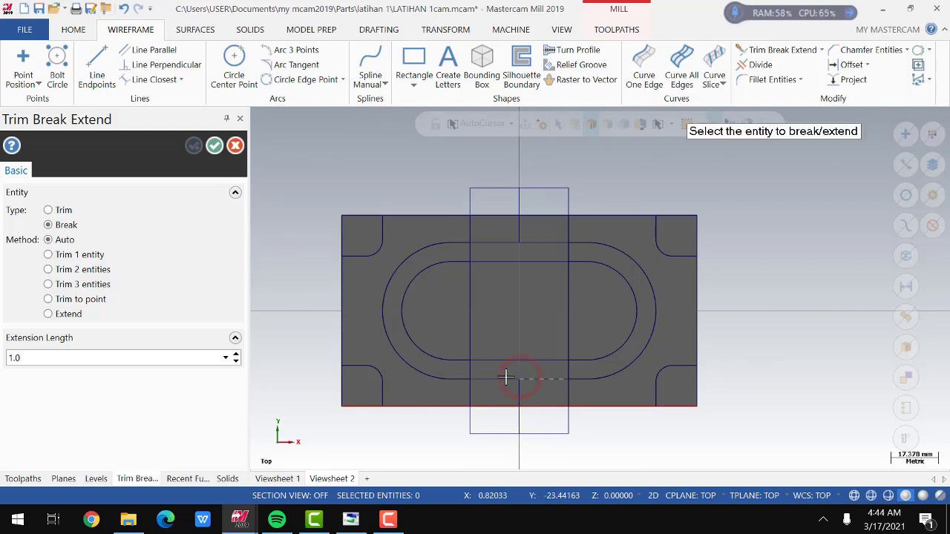
click(214, 146)
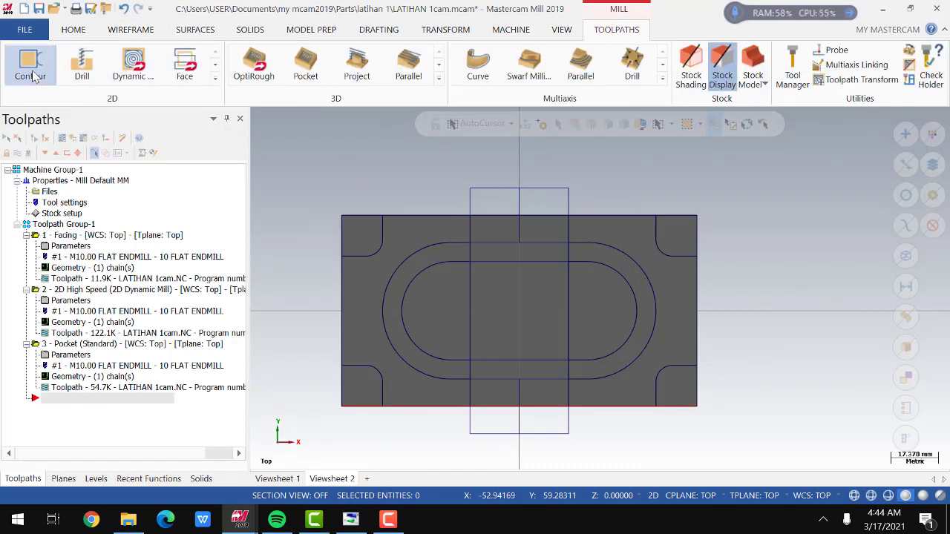
- Start a Contour toolpath and chain from the upper entry line around the left half of the outer oval to the lower exit line
click(29, 65)
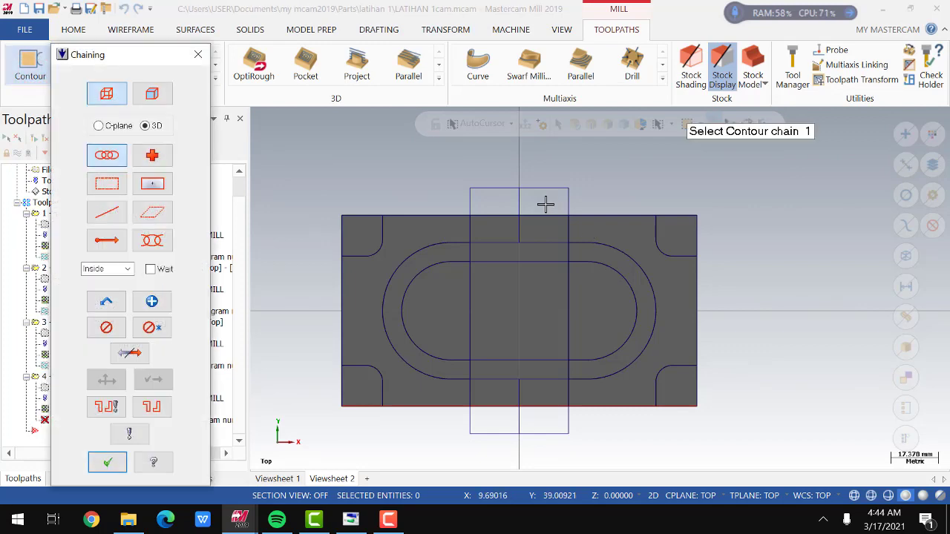
click(520, 198)
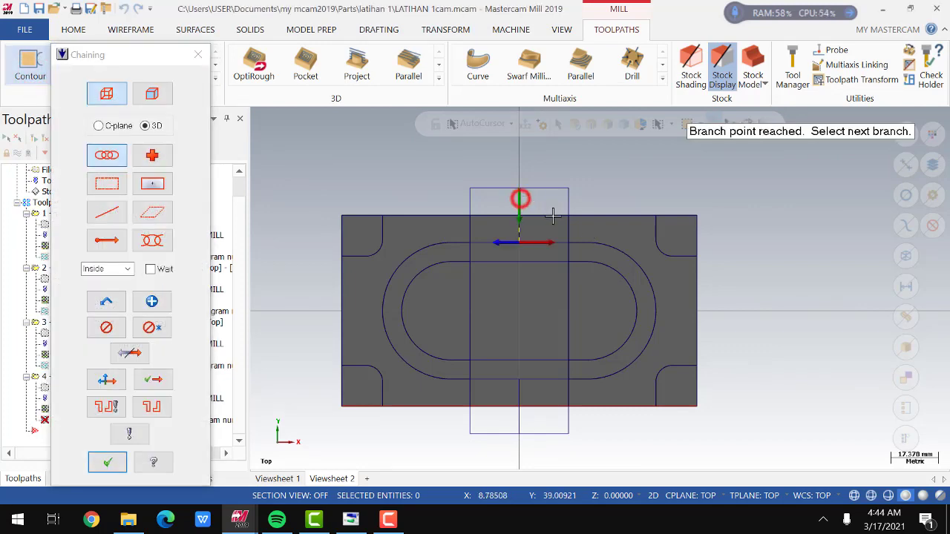
click(450, 244)
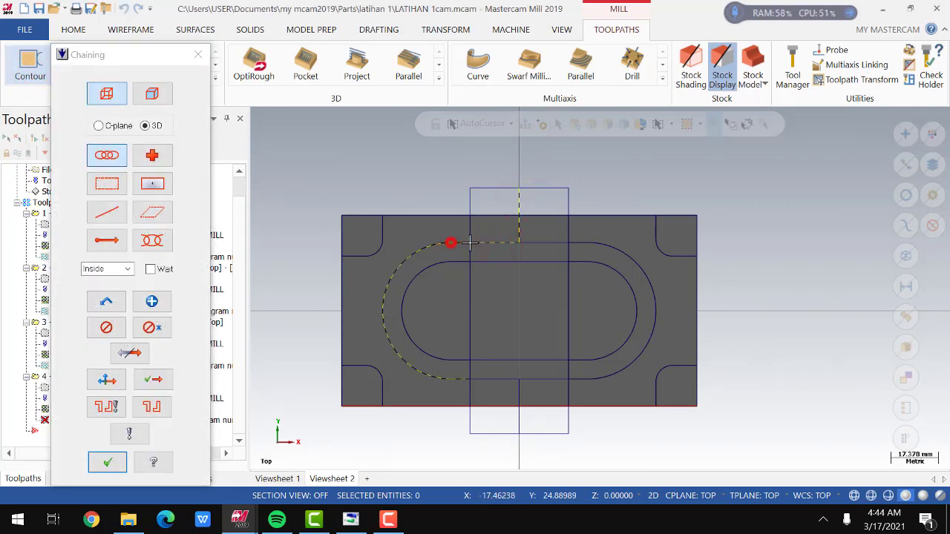
click(482, 379)
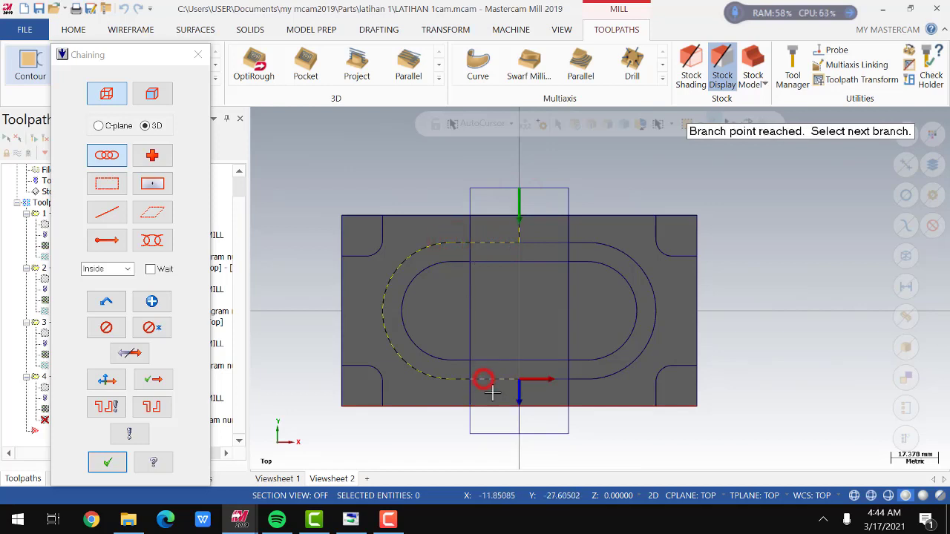
click(515, 393)
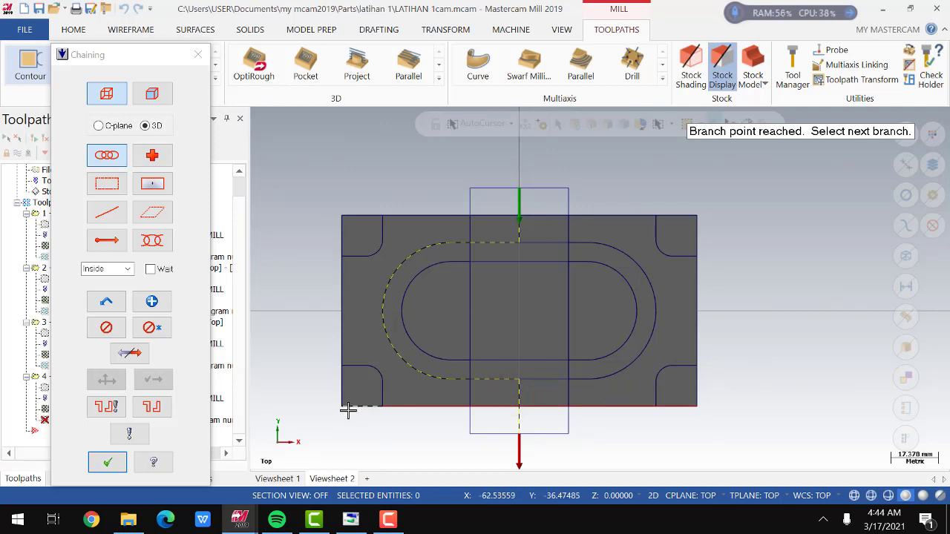
click(119, 462)
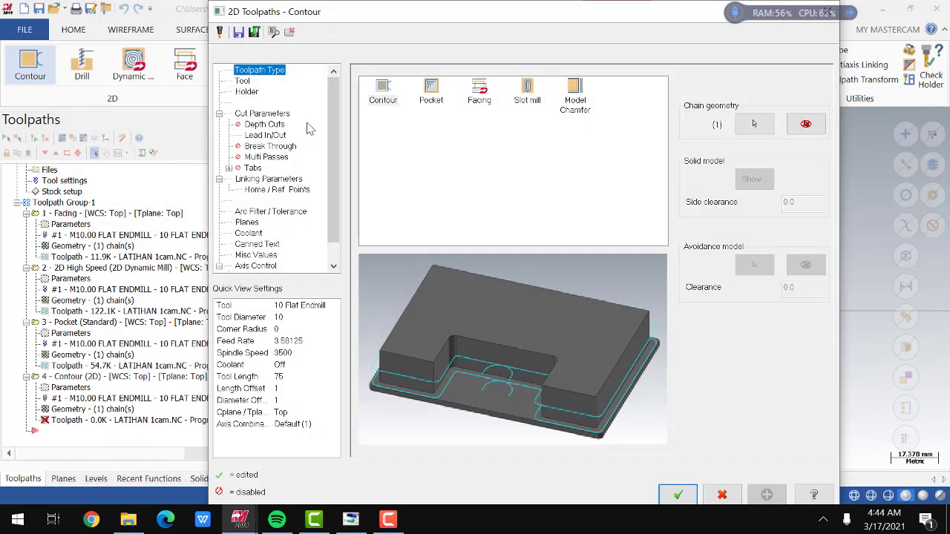
- Choose the 10 Flat Endmill for the contour and enable depth cuts with a maximum rough step of 2.0
click(242, 81)
click(442, 106)
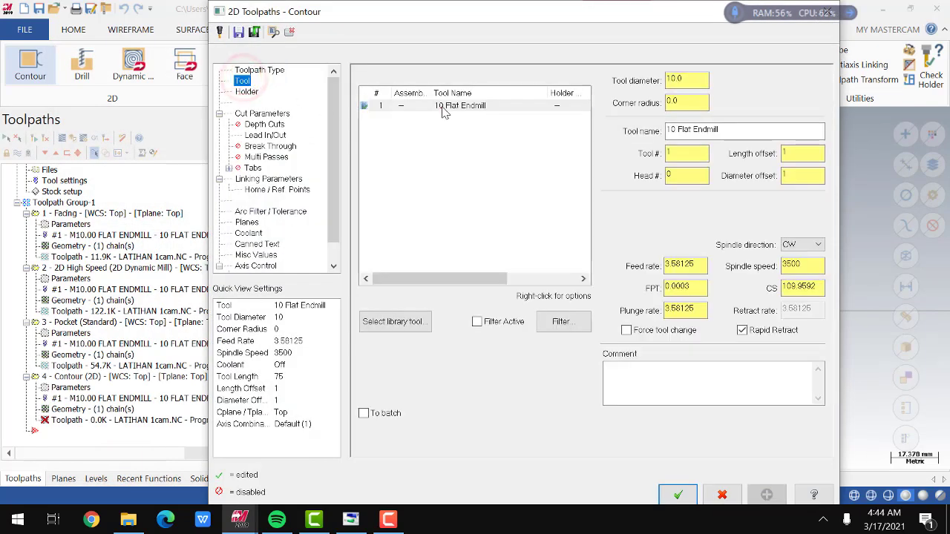
click(275, 113)
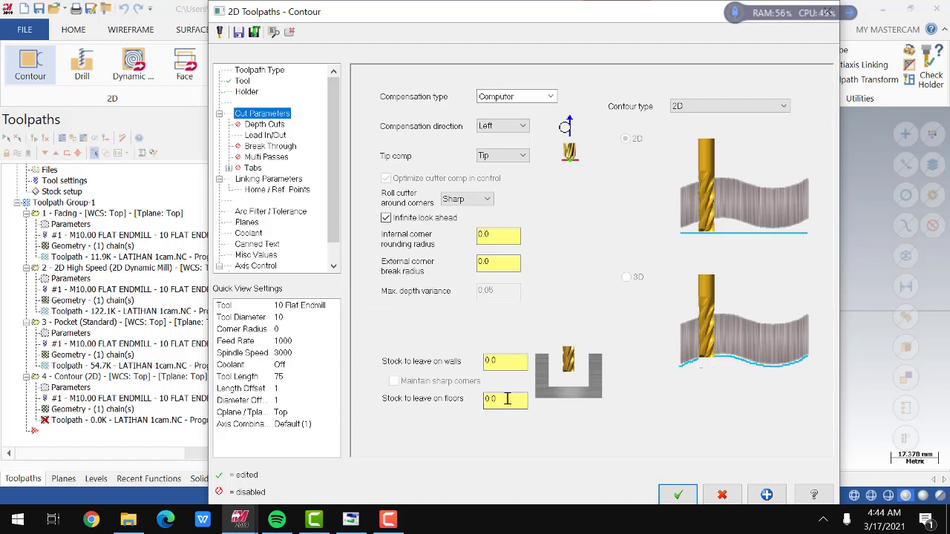
click(260, 125)
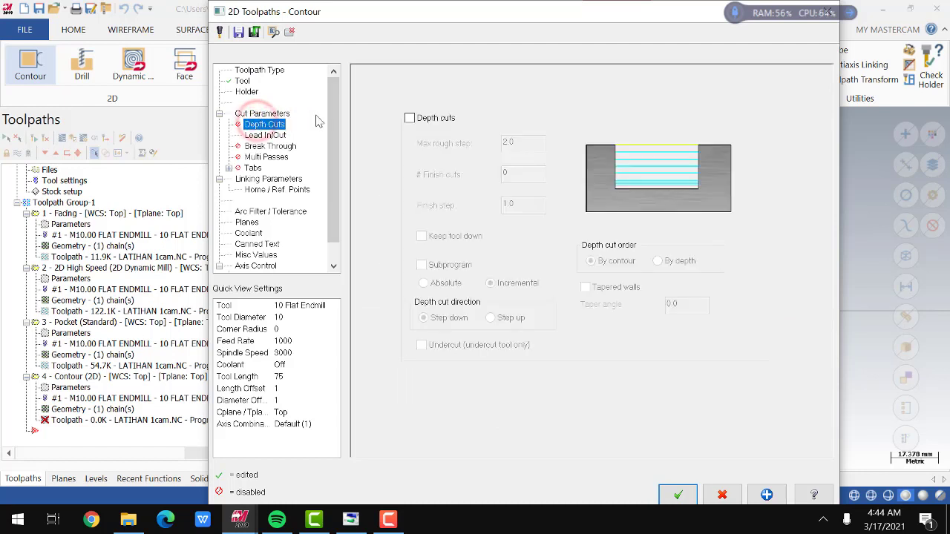
click(420, 119)
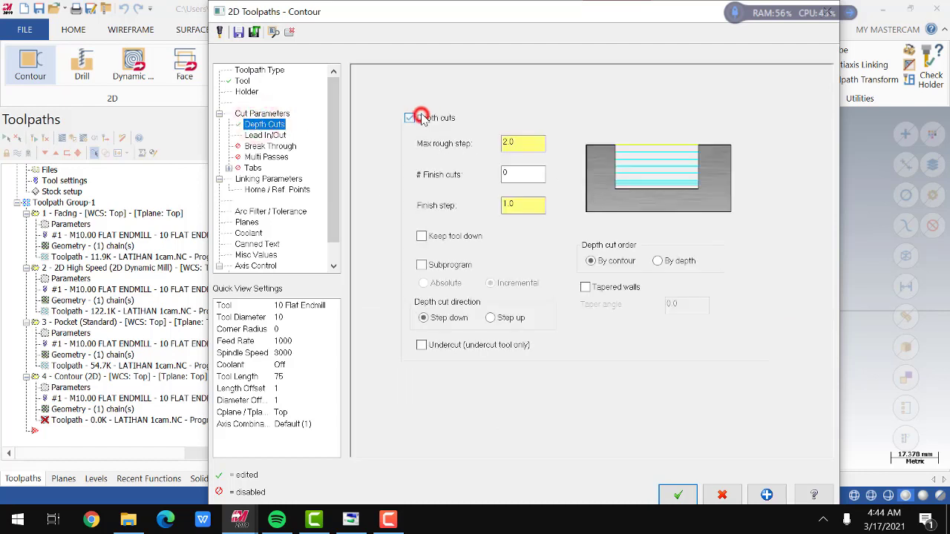
double_click(529, 143)
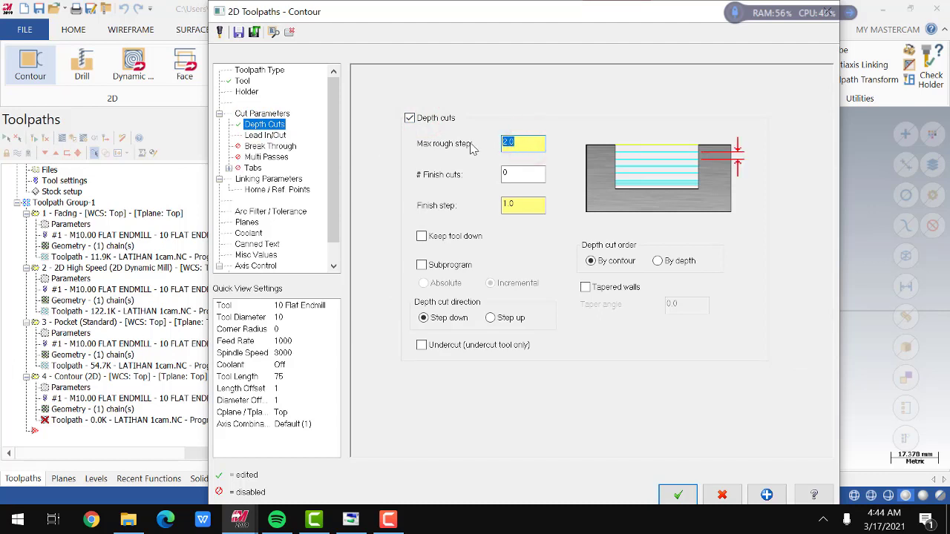
- Enable multi passes for the contour with 5 rough passes at 5.0 spacing
click(287, 136)
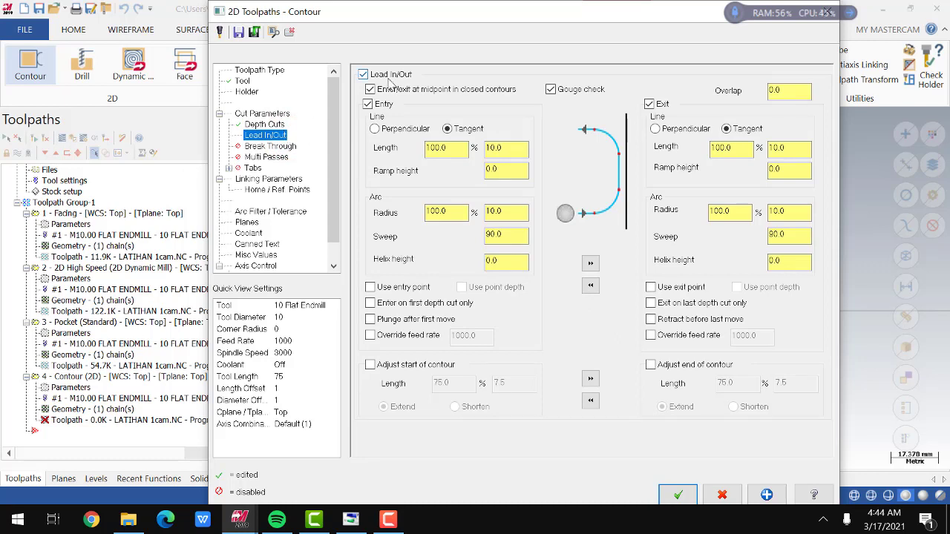
click(263, 147)
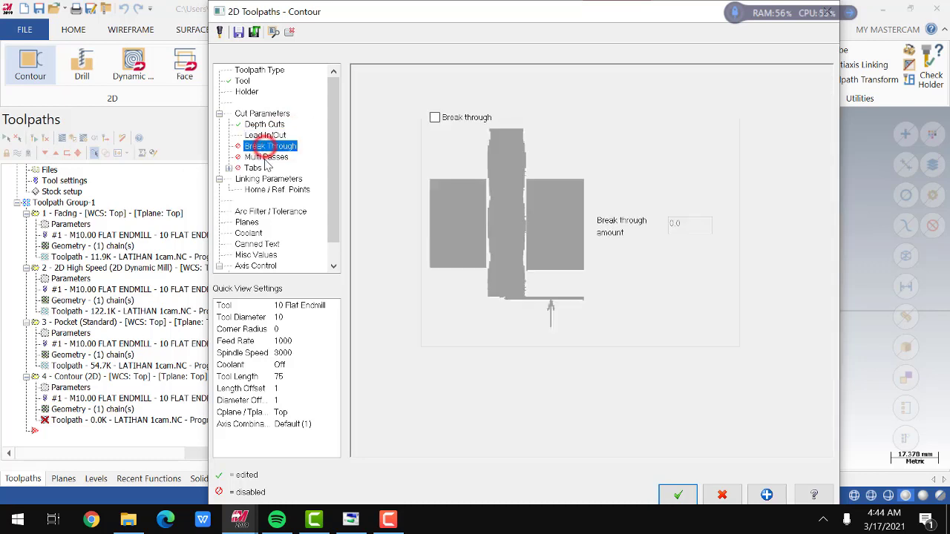
click(263, 157)
click(381, 90)
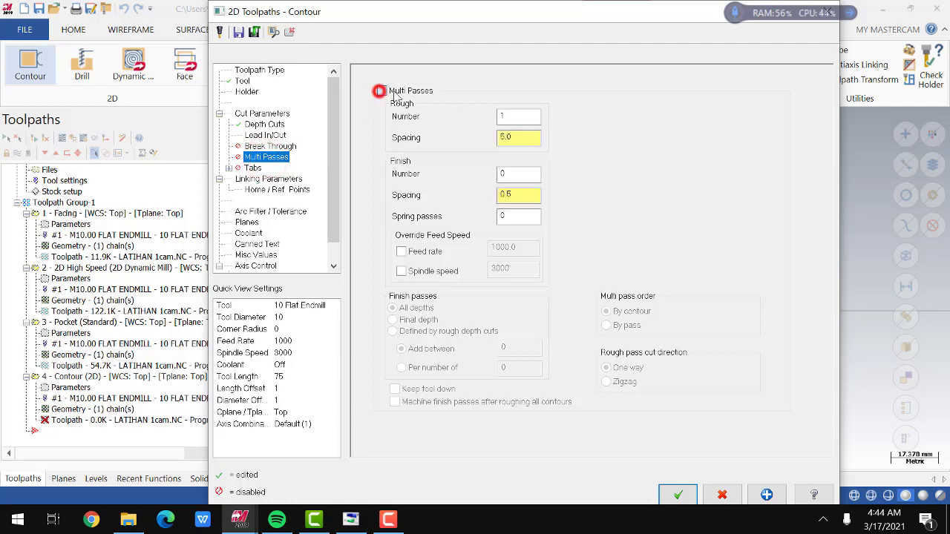
click(510, 116)
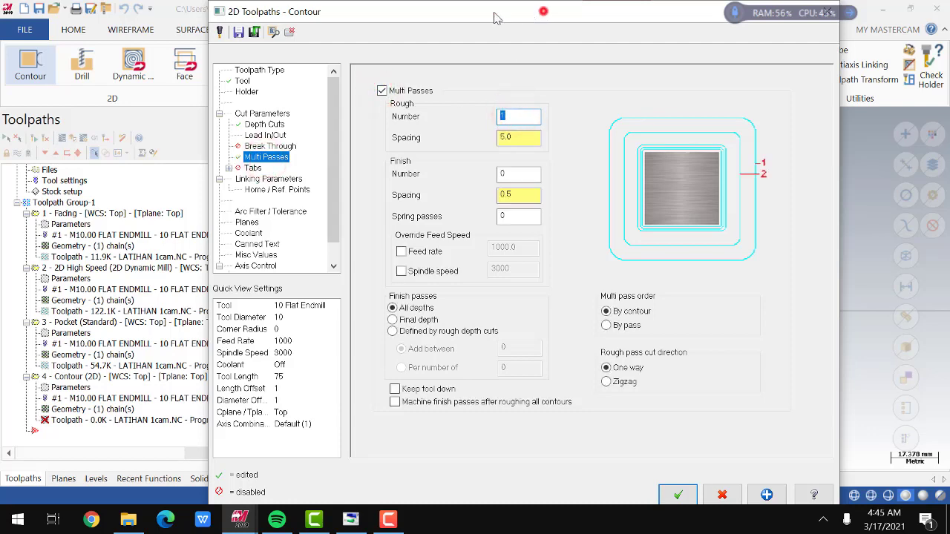
drag(545, 15, 249, 25)
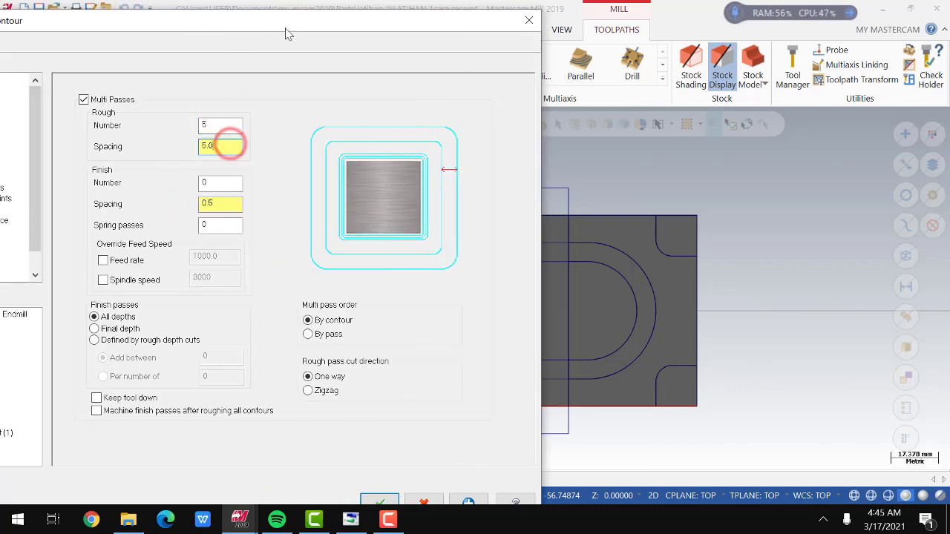
drag(87, 12, 287, 14)
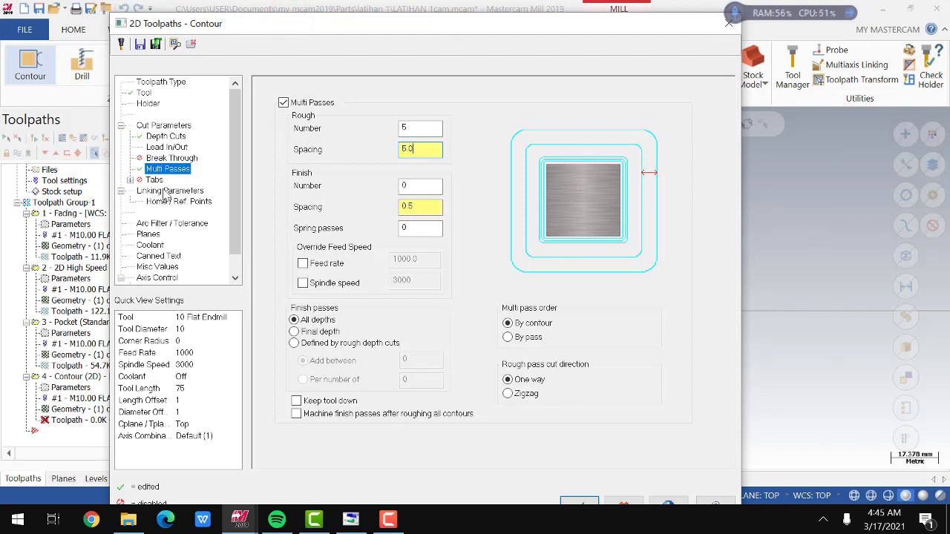
- Enable a clearance of 50.0, make retract, feed plane and depth absolute, and set the feed plane to 1.0
click(167, 191)
click(411, 100)
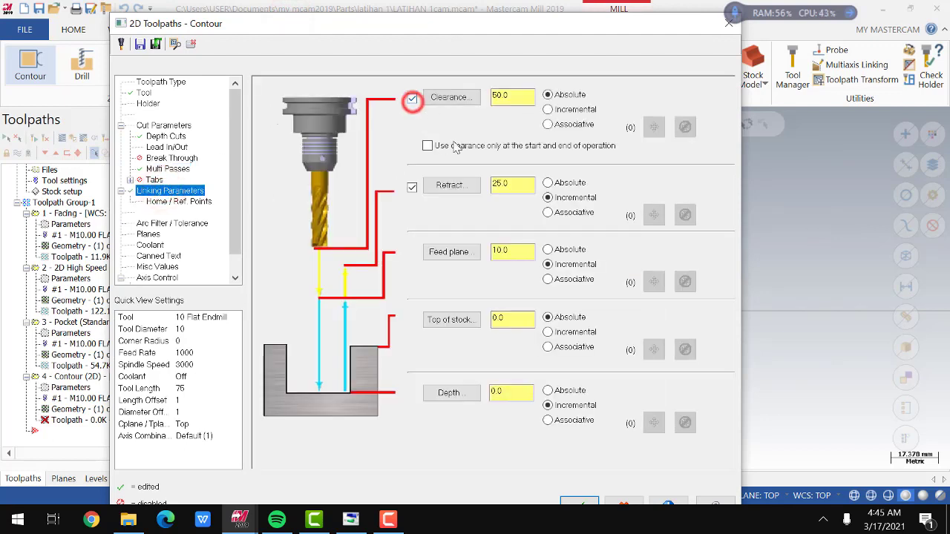
click(558, 250)
click(562, 390)
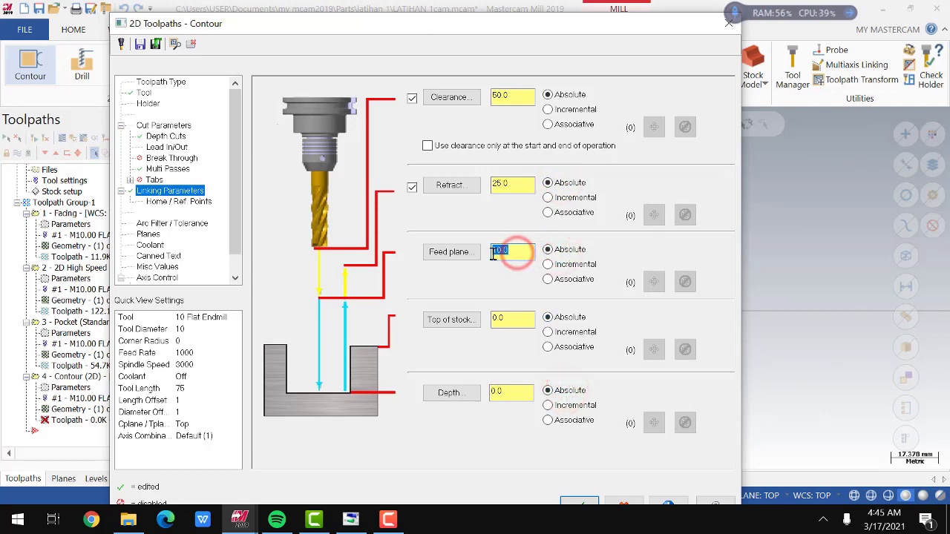
- Set the contour depth to -10.0 by picking a point on the model at the base of the outer oval's wall
right_click(497, 394)
click(546, 158)
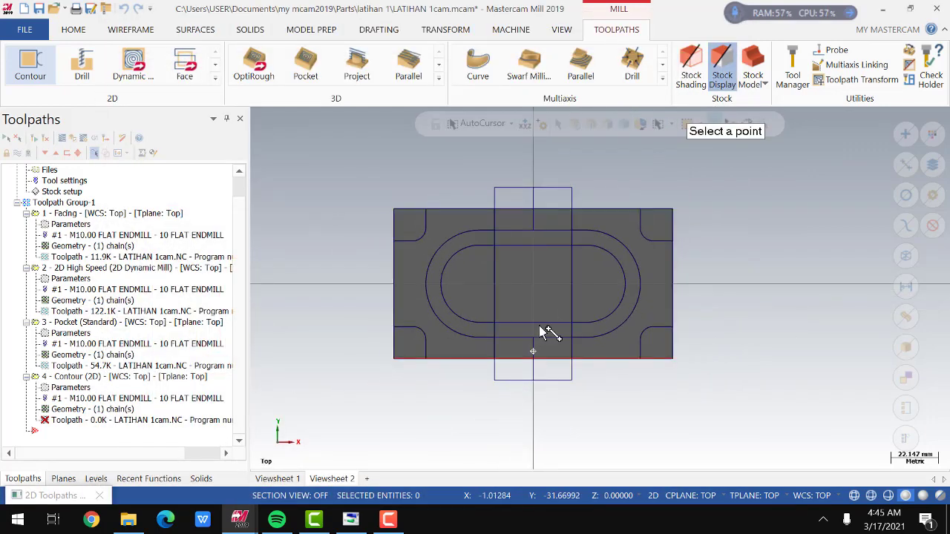
middle_drag(547, 333, 546, 314)
scroll(456, 343, up, 3)
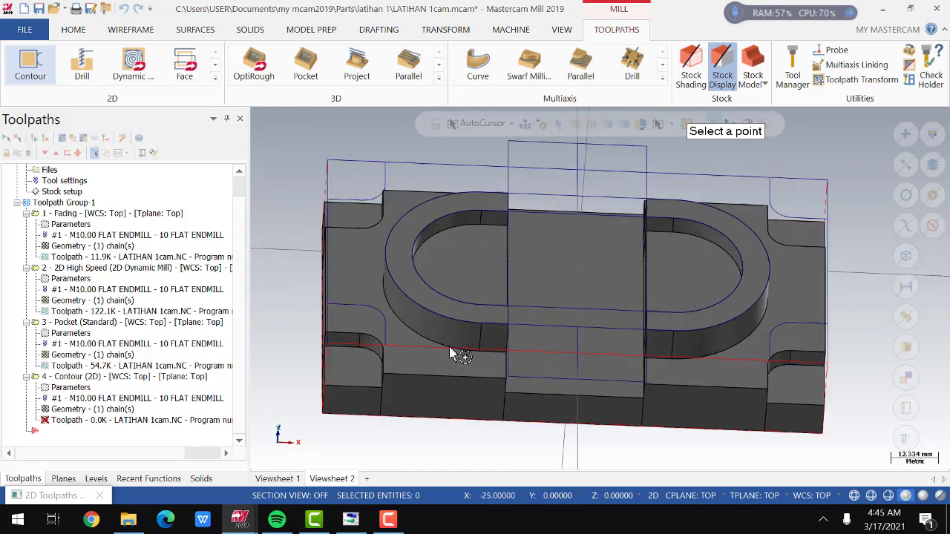
click(449, 348)
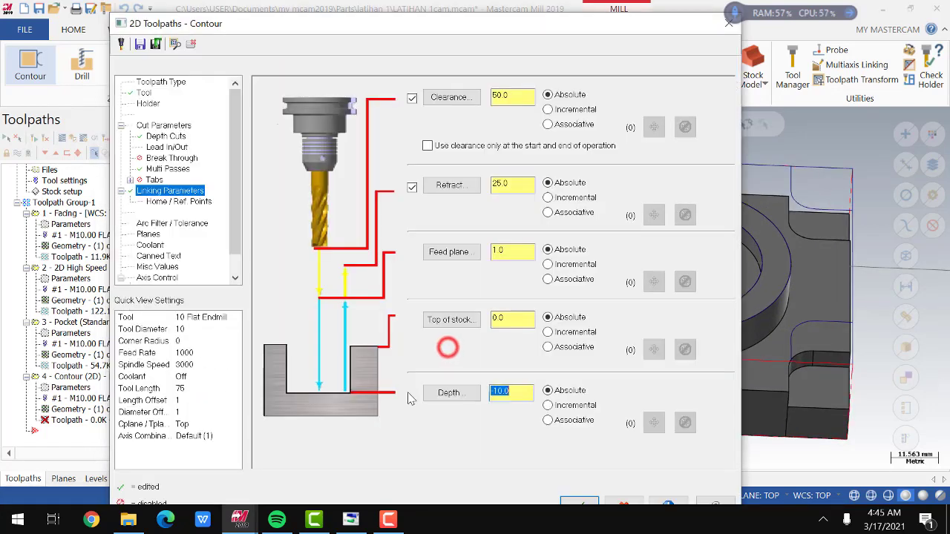
- Enable line/arc filtering and smoothing, set cut tolerance to 70% and line/arc tolerance to 20%, and generate the contour toolpath
click(177, 202)
click(172, 223)
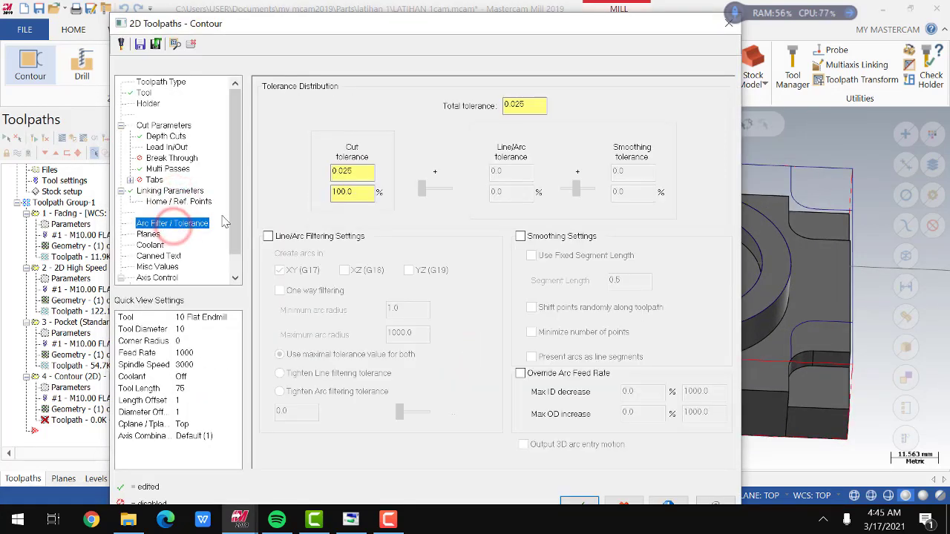
click(269, 237)
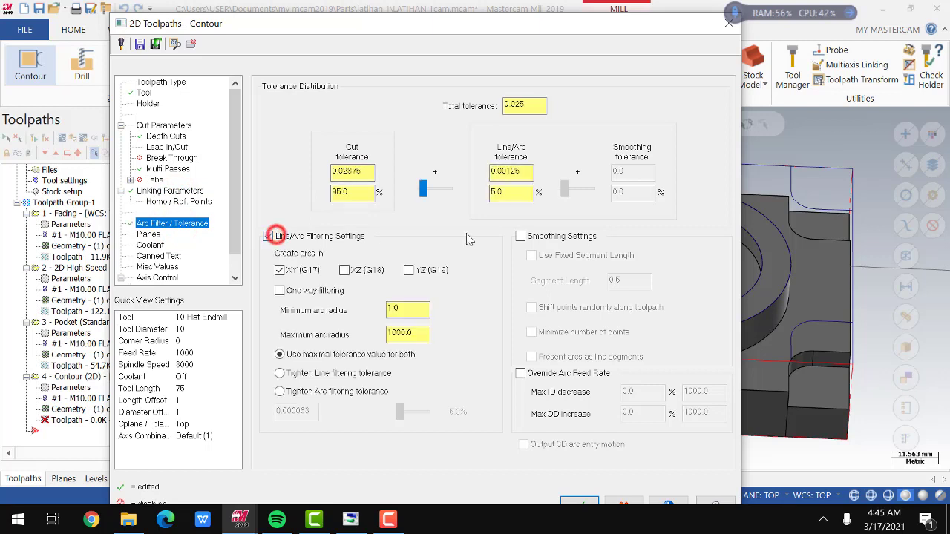
click(520, 236)
click(359, 196)
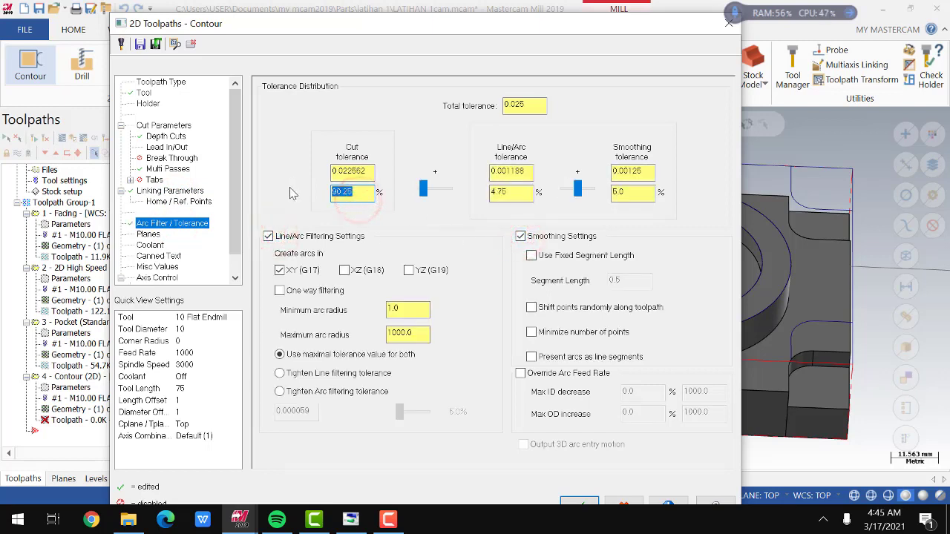
text(70)
click(521, 192)
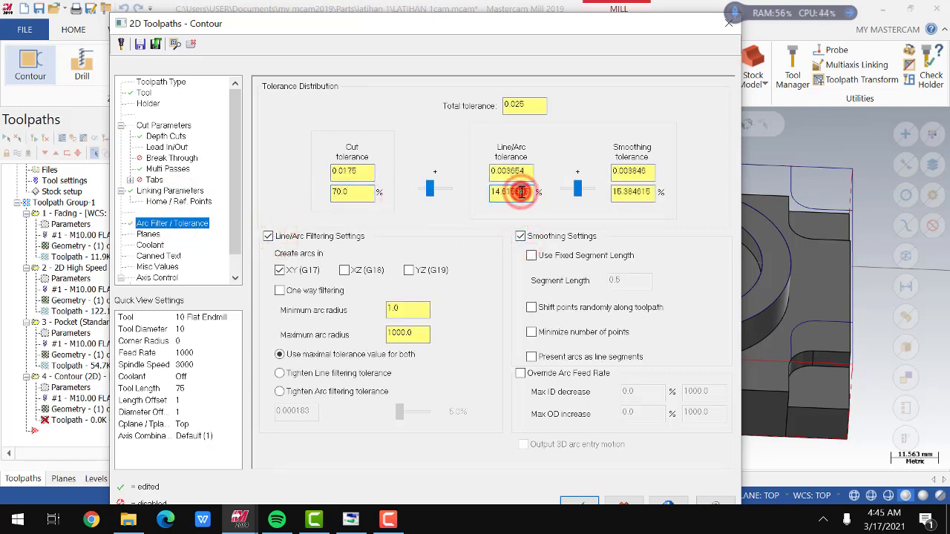
text(20)
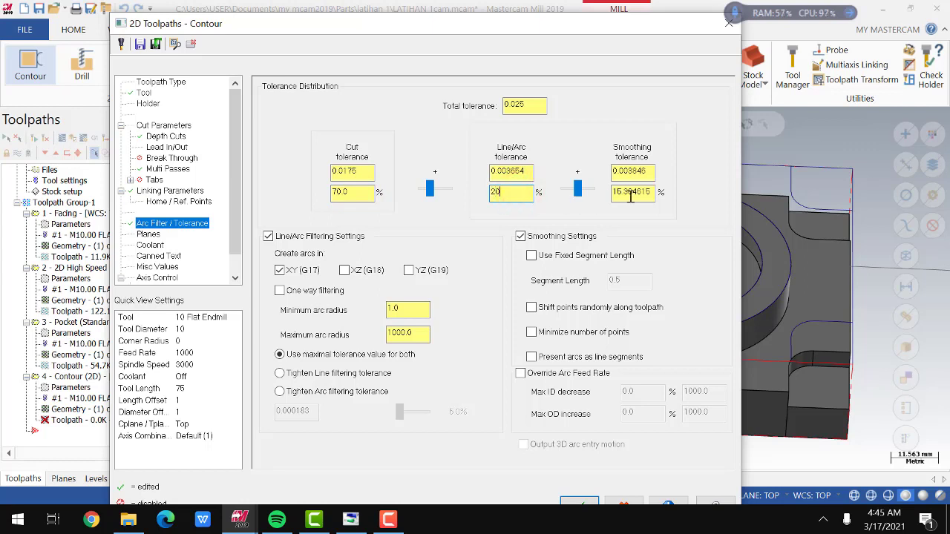
click(629, 193)
click(150, 234)
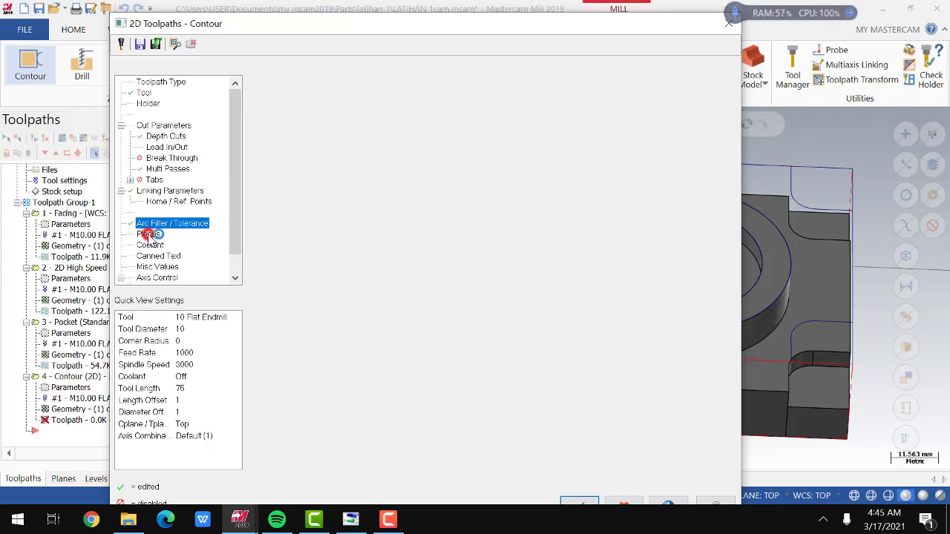
click(579, 503)
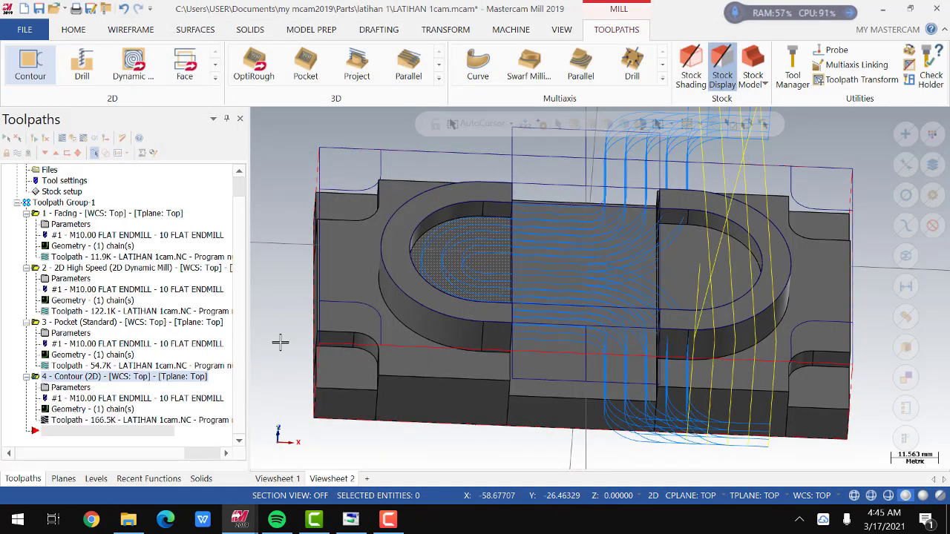
- Reverse the contour operation's chain direction and regenerate its toolpath on the outside of the oval
click(104, 409)
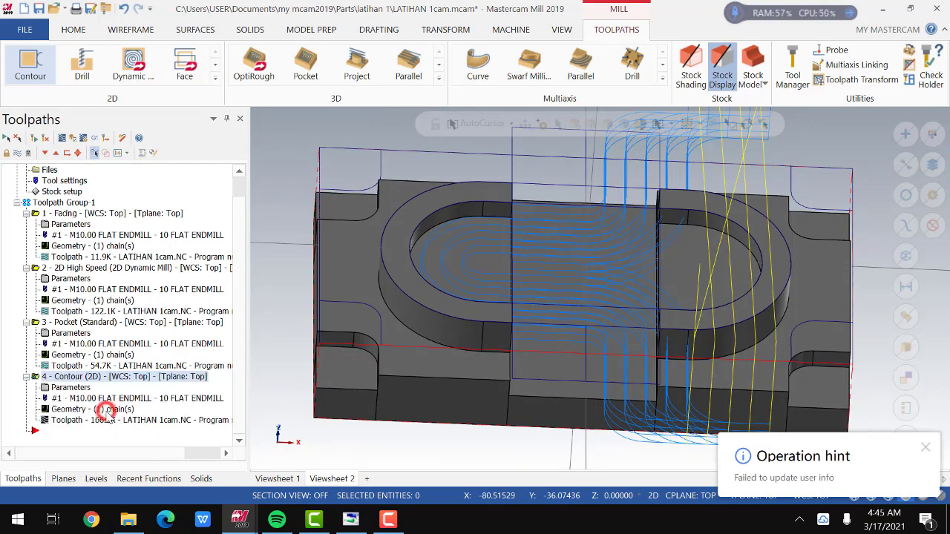
click(35, 165)
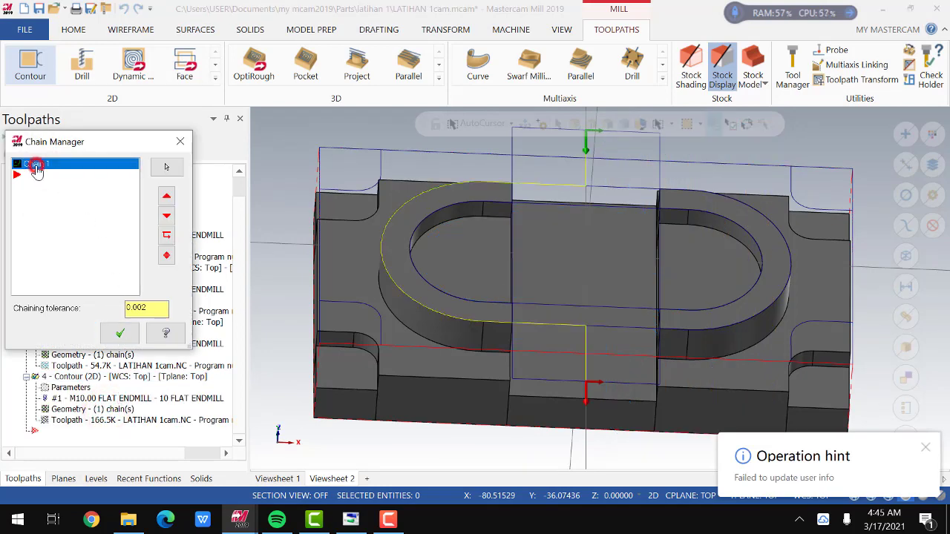
right_click(33, 164)
click(66, 201)
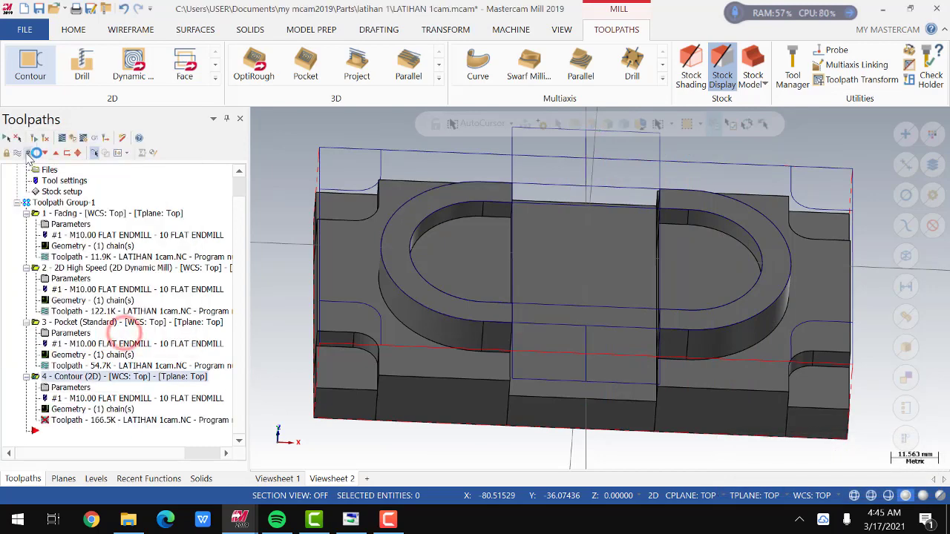
click(36, 139)
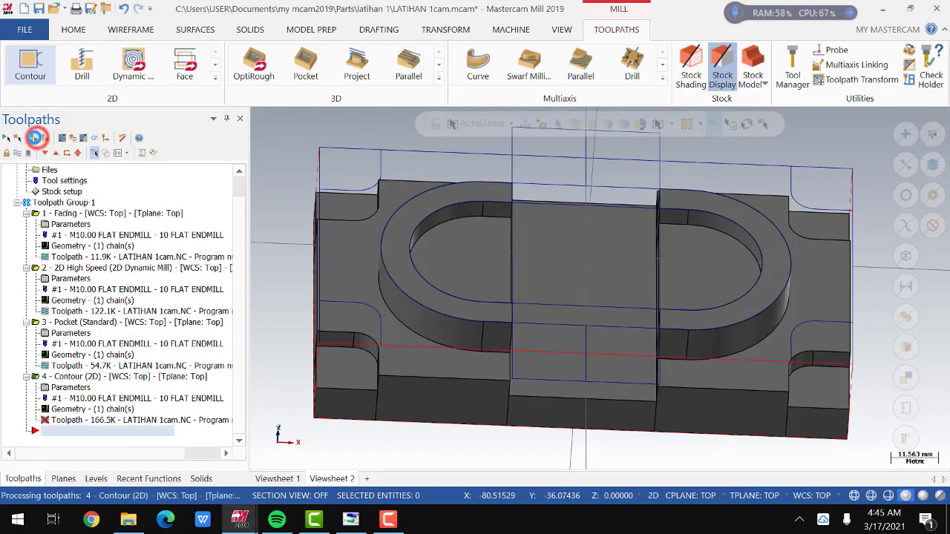
- Backplot the regenerated contour toolpath around the left half of the outer oval, inspect it in 3D, and close the backplot
middle_drag(369, 267, 325, 279)
scroll(452, 323, down, 2)
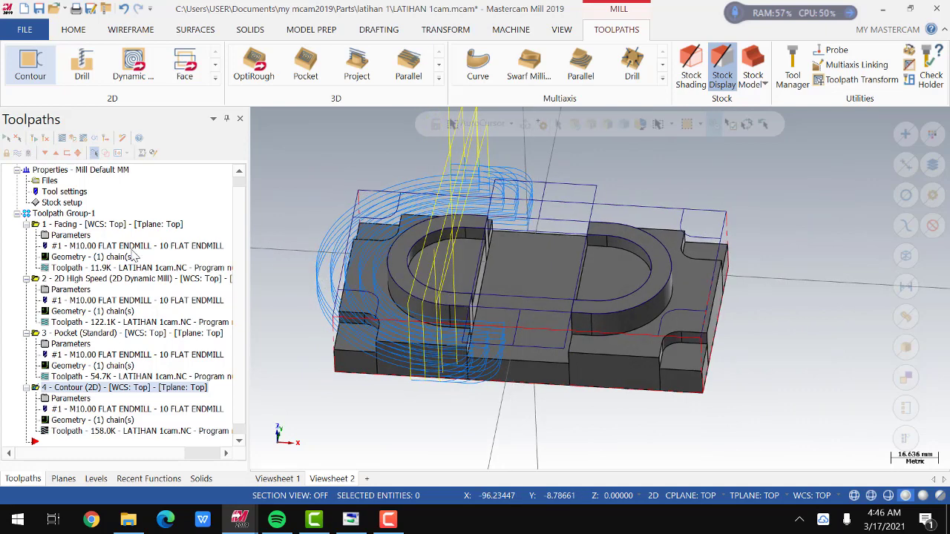
click(62, 140)
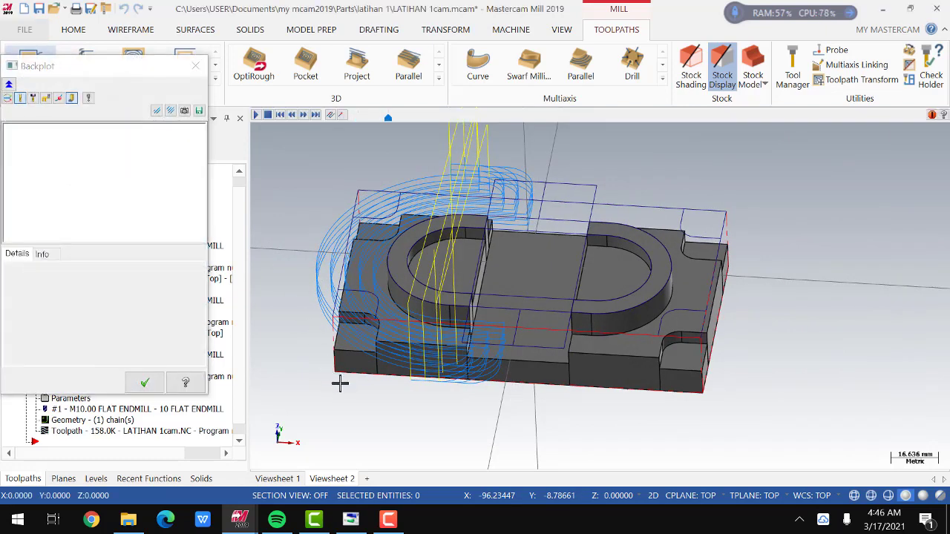
click(256, 115)
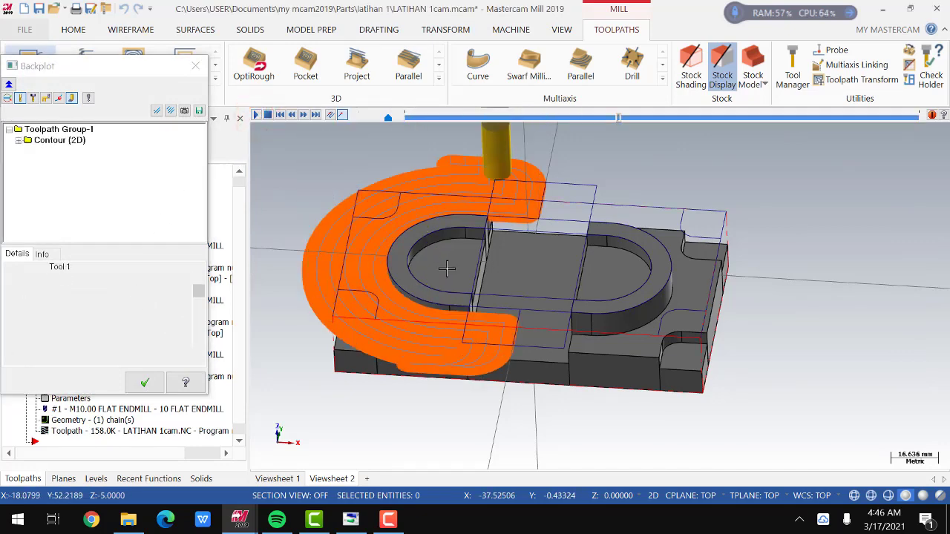
middle_drag(439, 321, 411, 295)
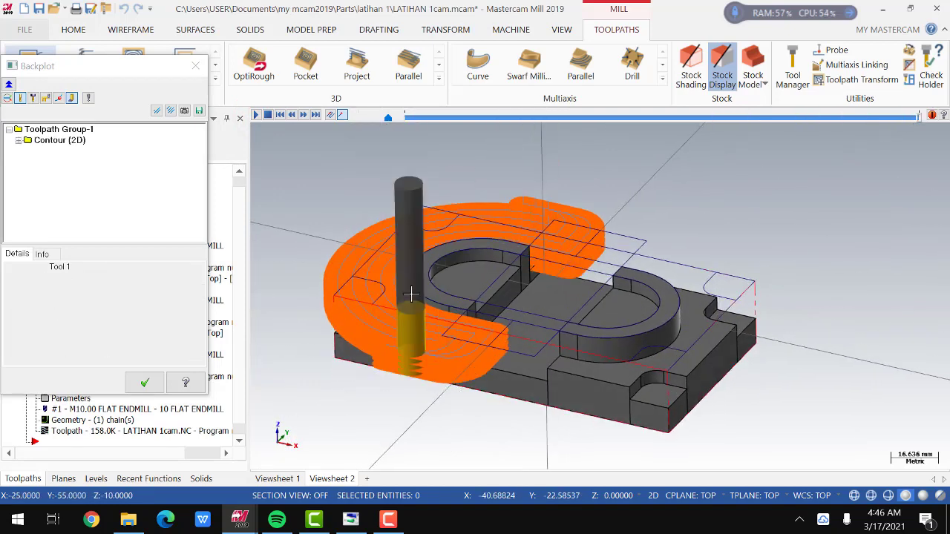
click(145, 382)
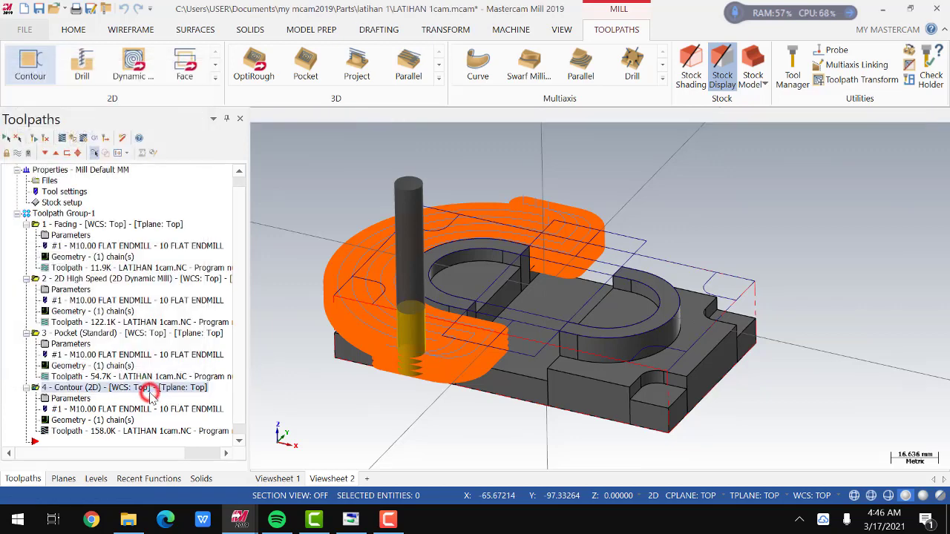
click(365, 396)
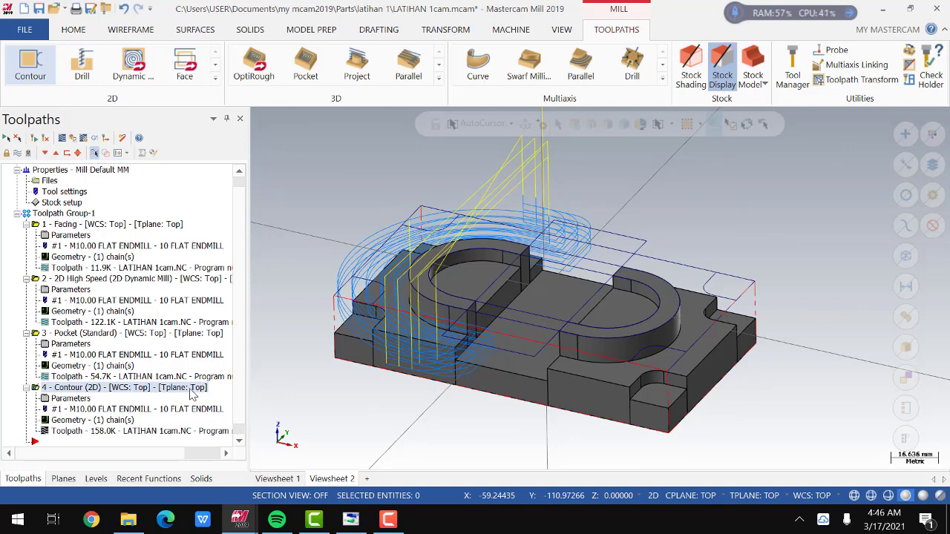
- Copy the 2D contour operation and paste the duplicate at the end of the toolpath group
click(305, 388)
right_click(118, 393)
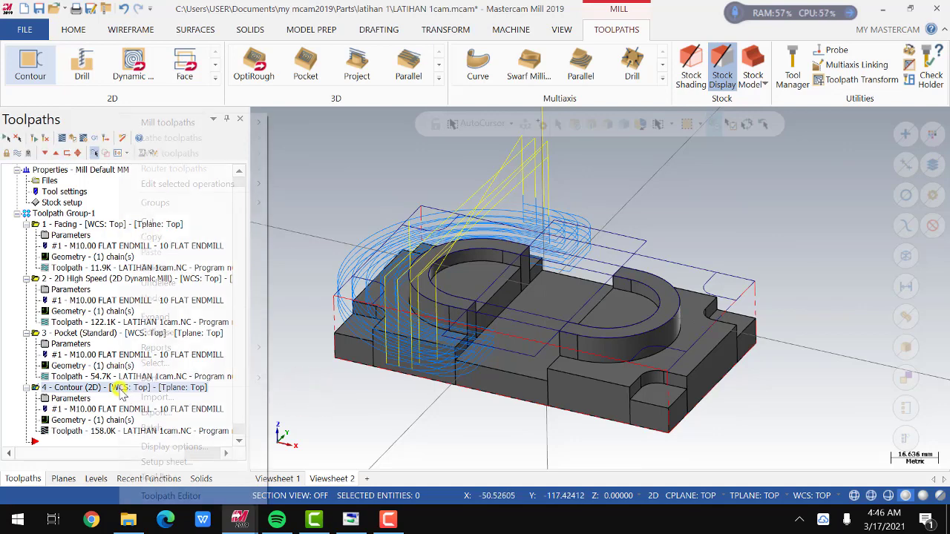
click(184, 240)
scroll(416, 155, up, 1)
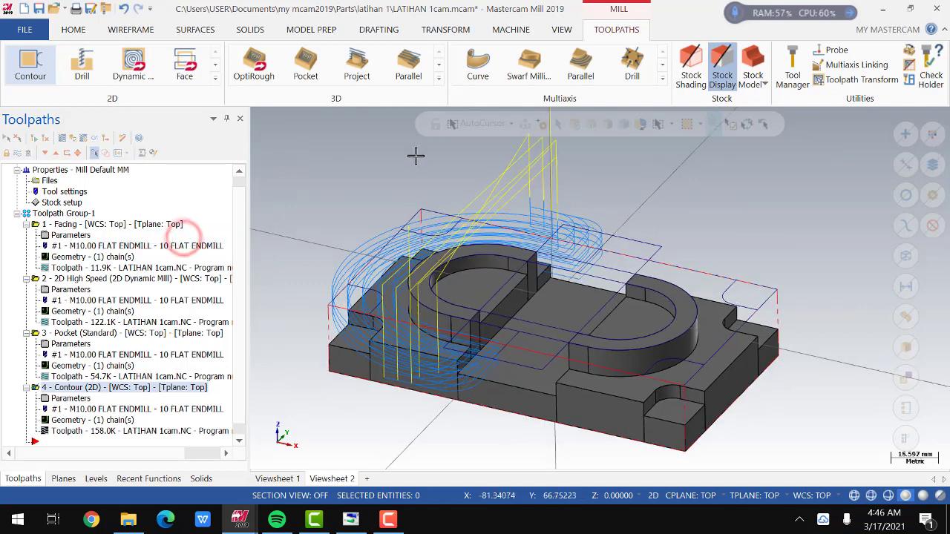
scroll(386, 158, down, 5)
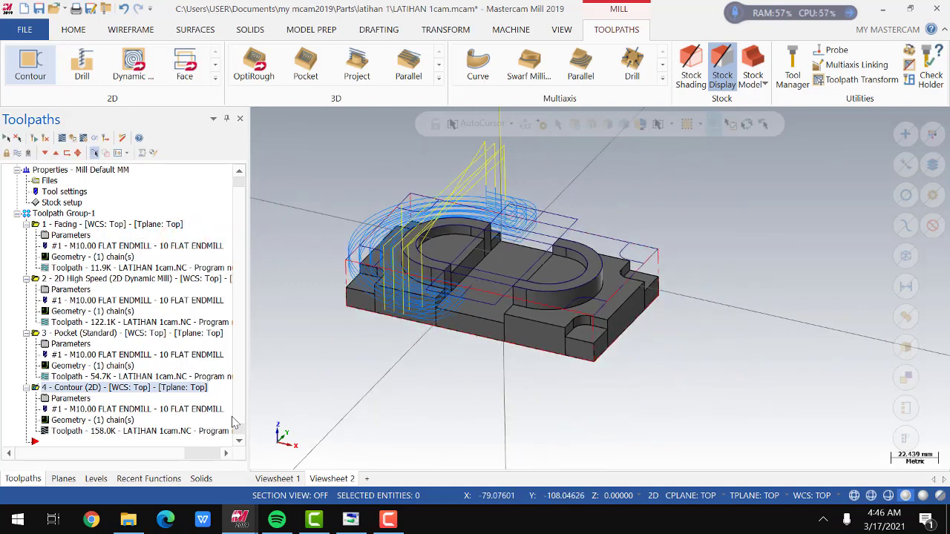
click(239, 436)
right_click(111, 434)
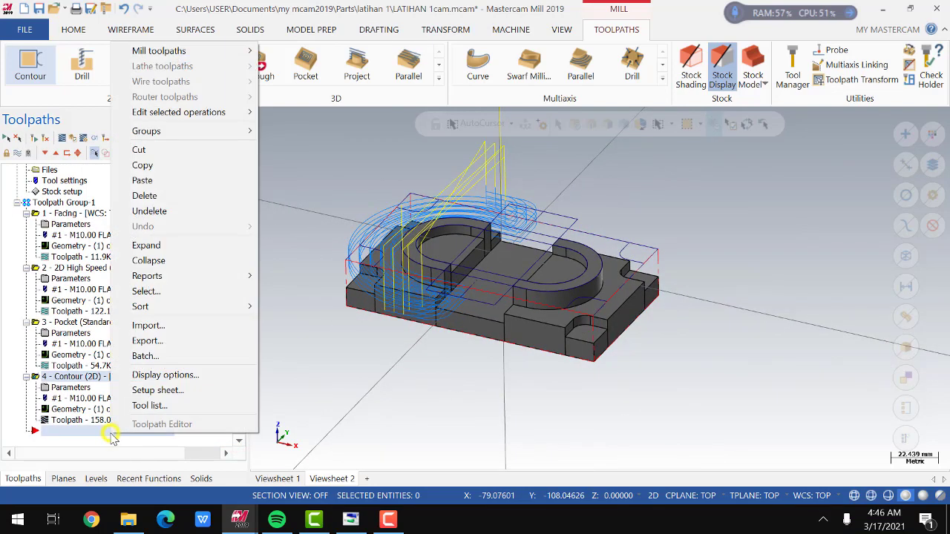
click(198, 181)
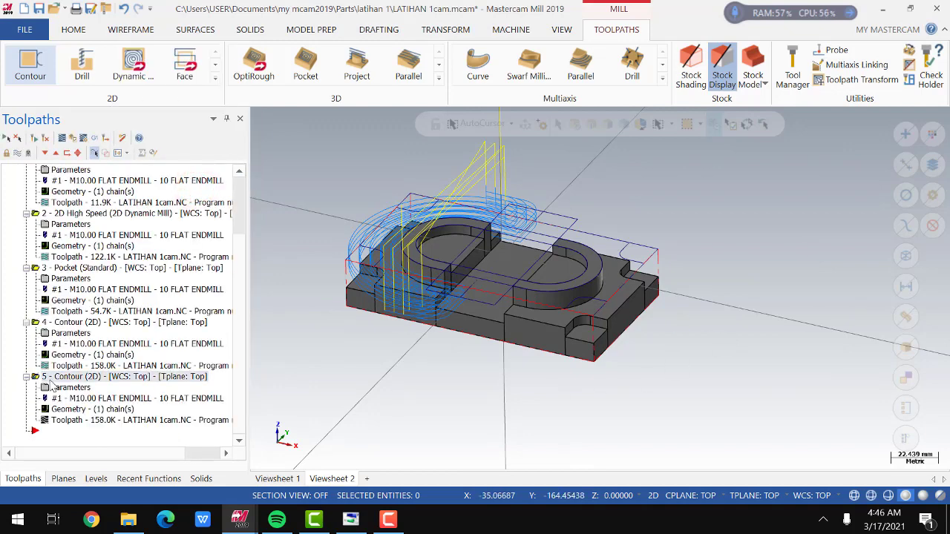
- Open the geometry of the copied contour operation and delete its existing left-half chain
click(73, 409)
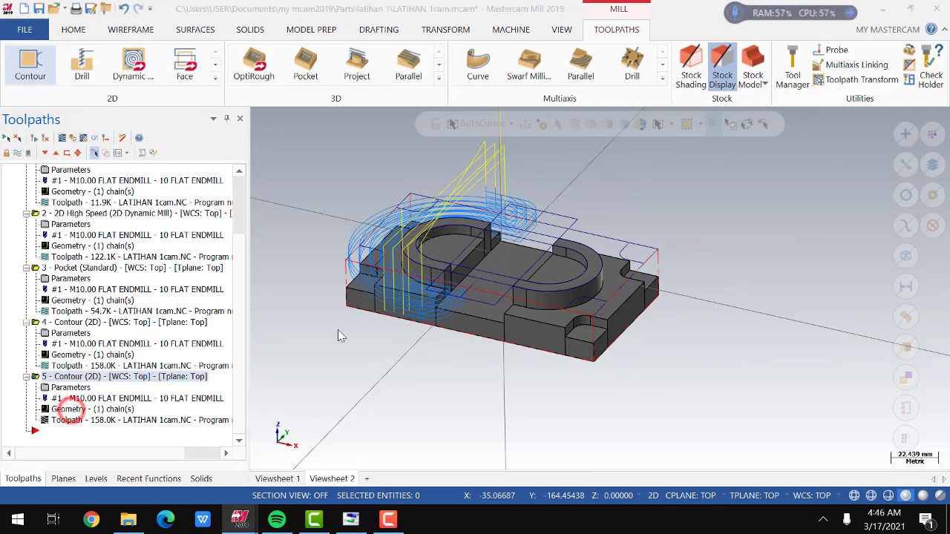
click(65, 167)
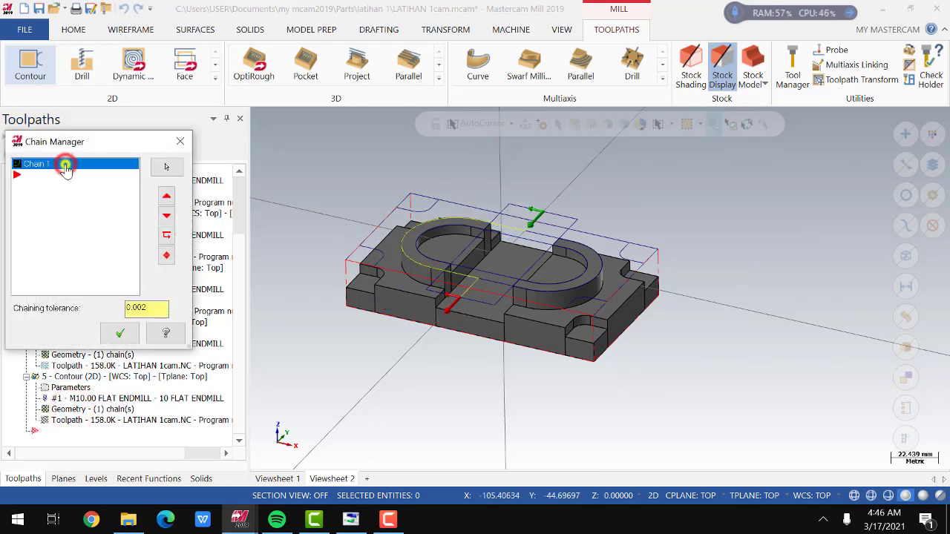
right_click(64, 161)
click(90, 278)
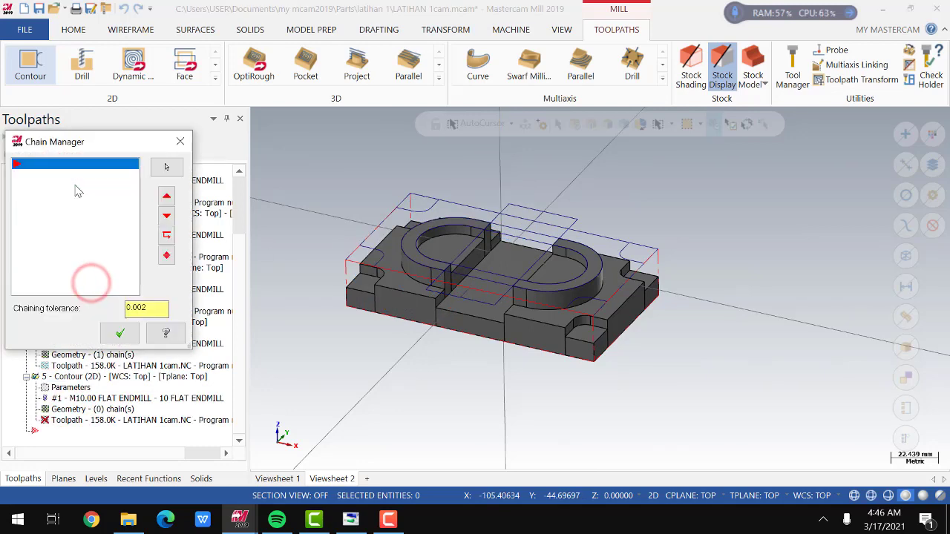
- Add a chain from the upper vertical centre line around the right half of the outer oval and out along the lower centre line
right_click(78, 170)
click(107, 180)
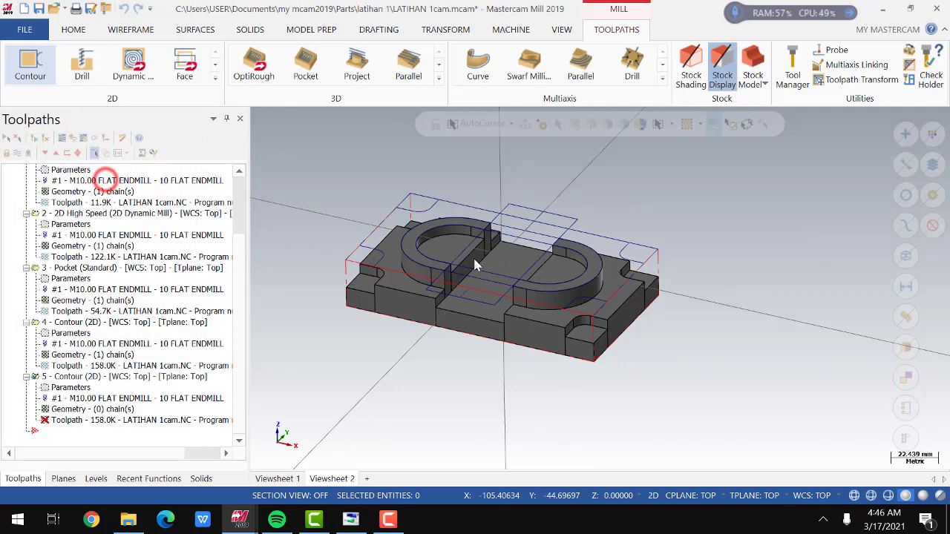
click(543, 213)
scroll(545, 236, up, 2)
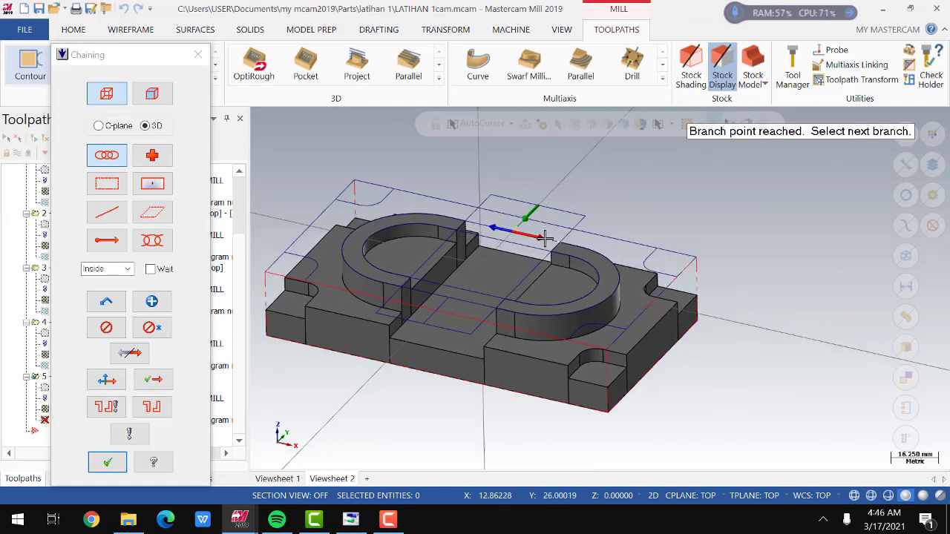
click(570, 244)
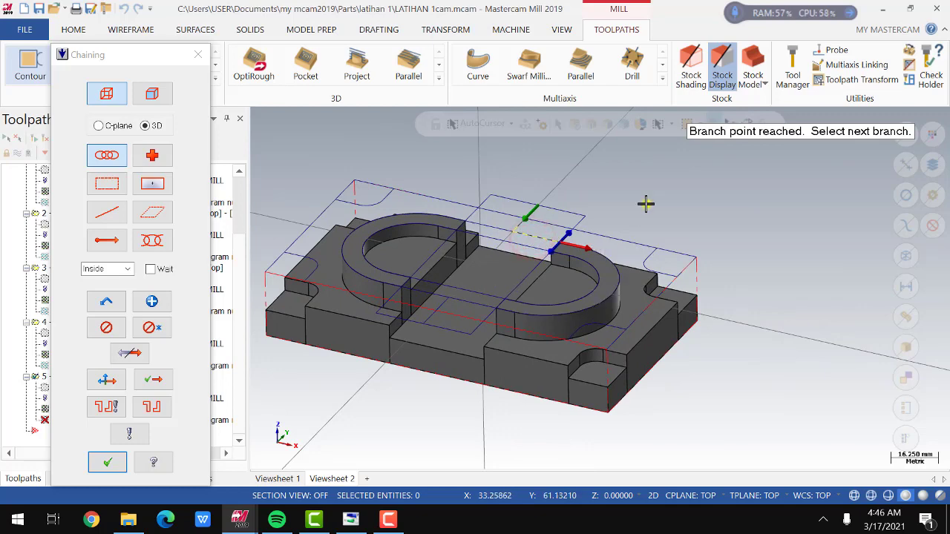
right_click(646, 203)
click(682, 273)
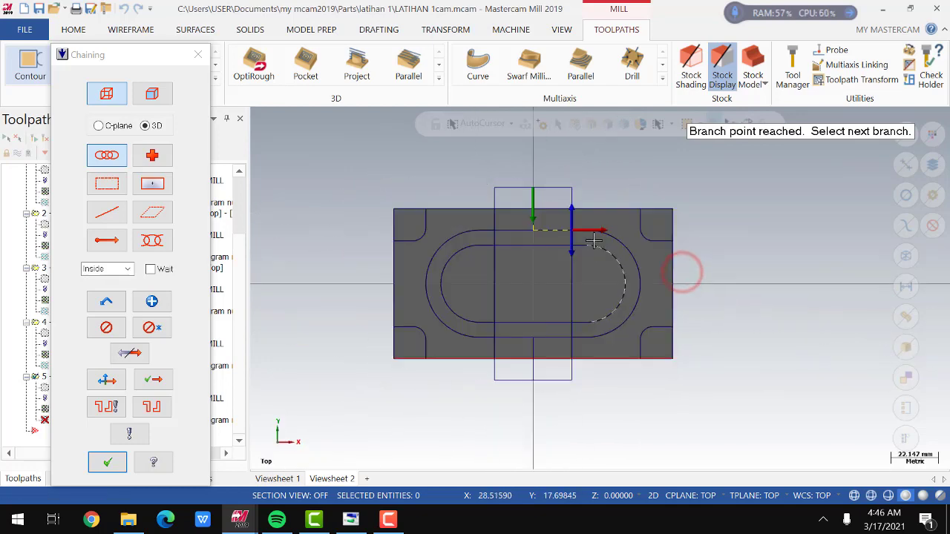
click(590, 229)
click(554, 340)
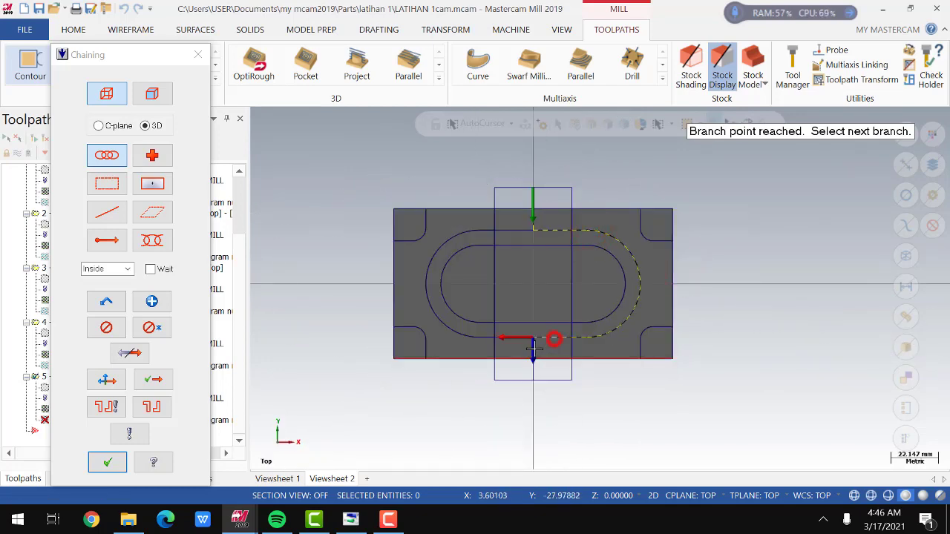
click(533, 349)
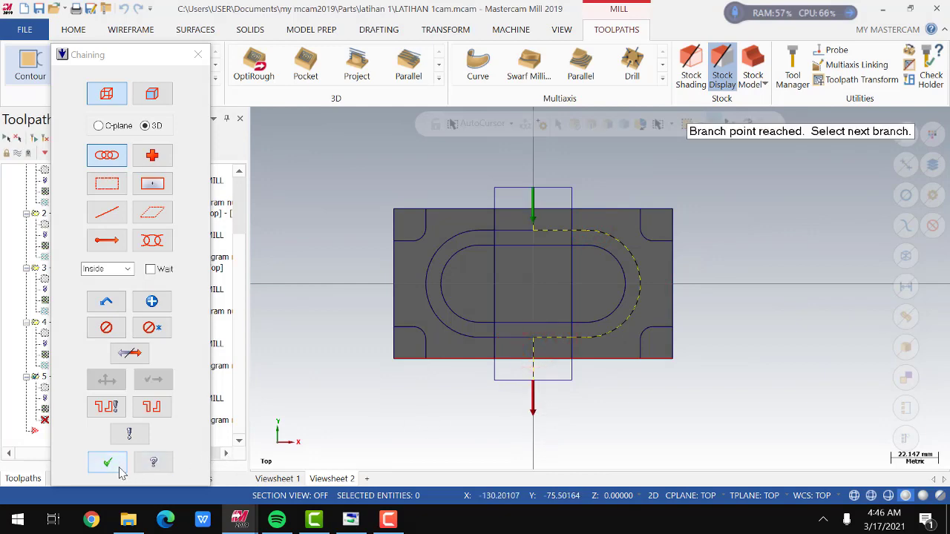
click(113, 464)
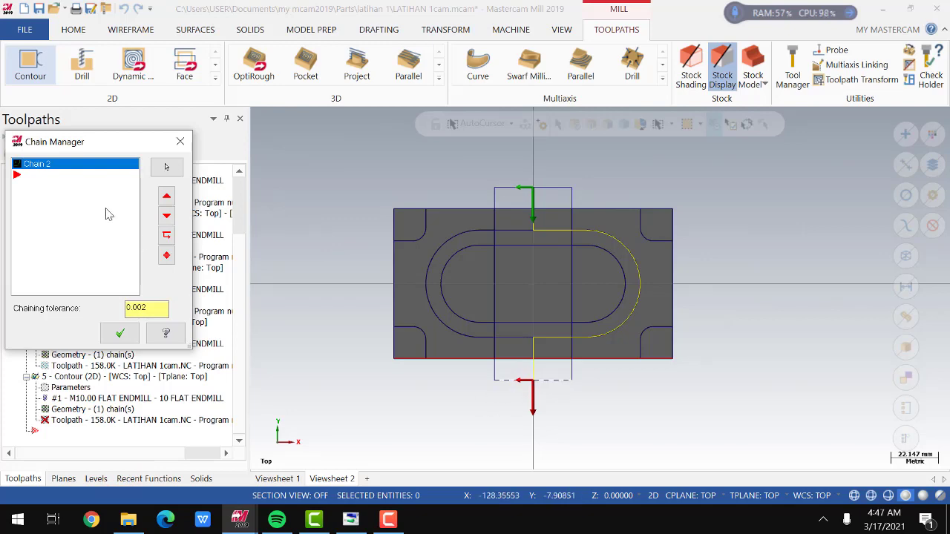
- Change the side of the new right-half chain, accept the geometry, and regenerate the copied contour toolpath
right_click(79, 169)
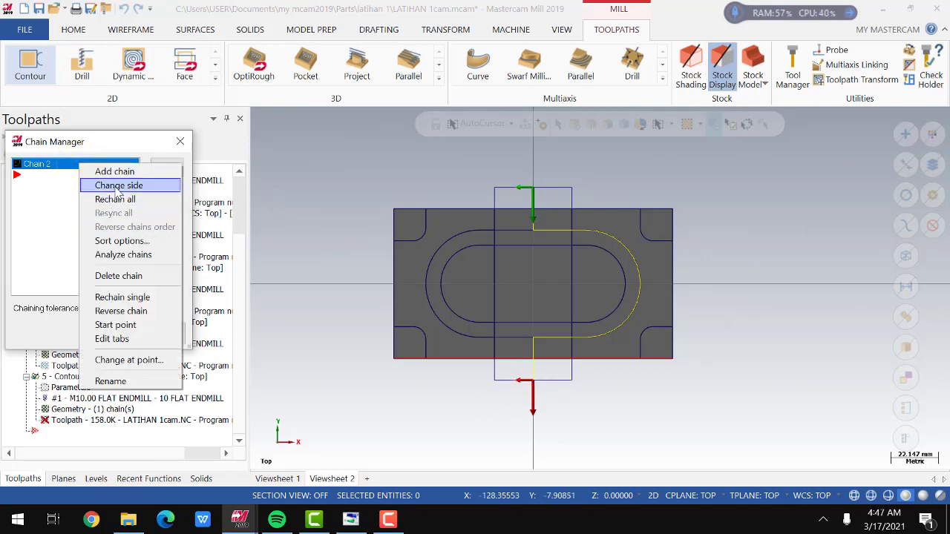
click(115, 186)
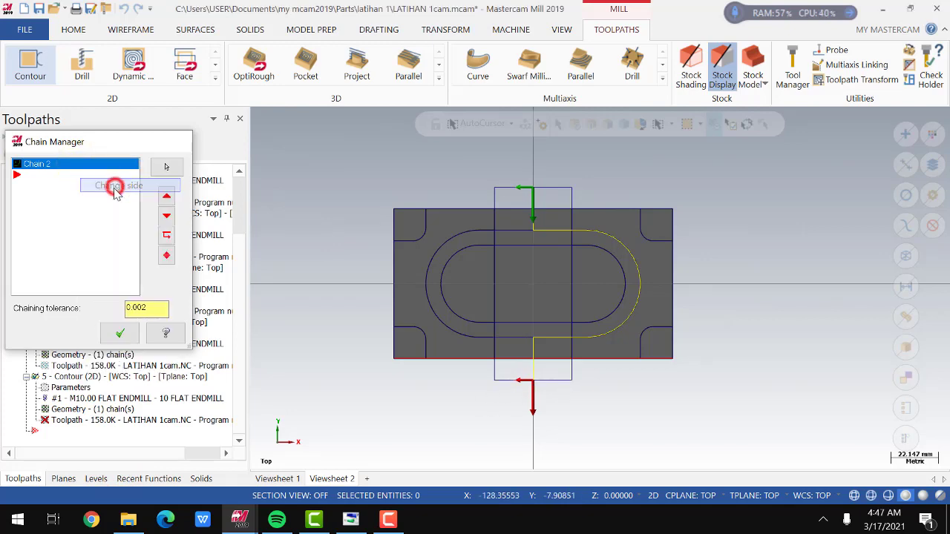
click(125, 337)
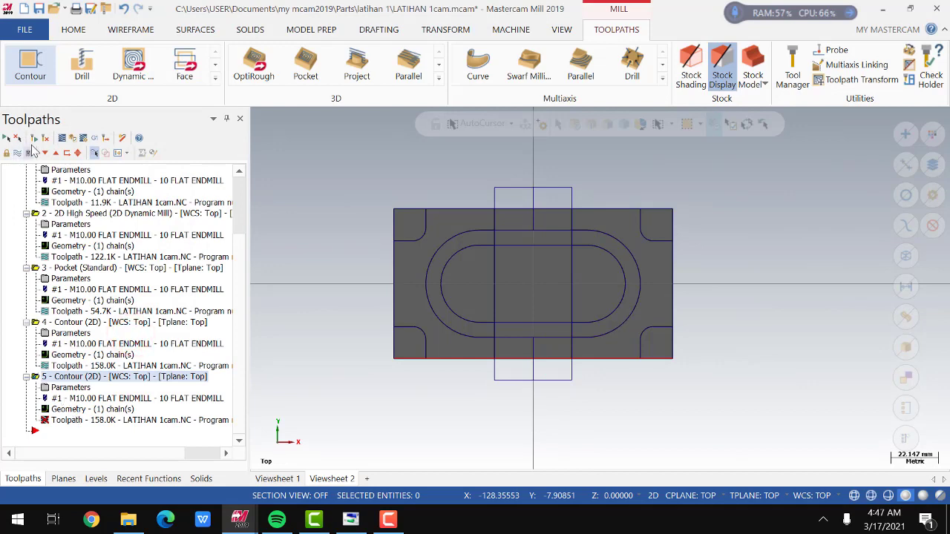
click(33, 140)
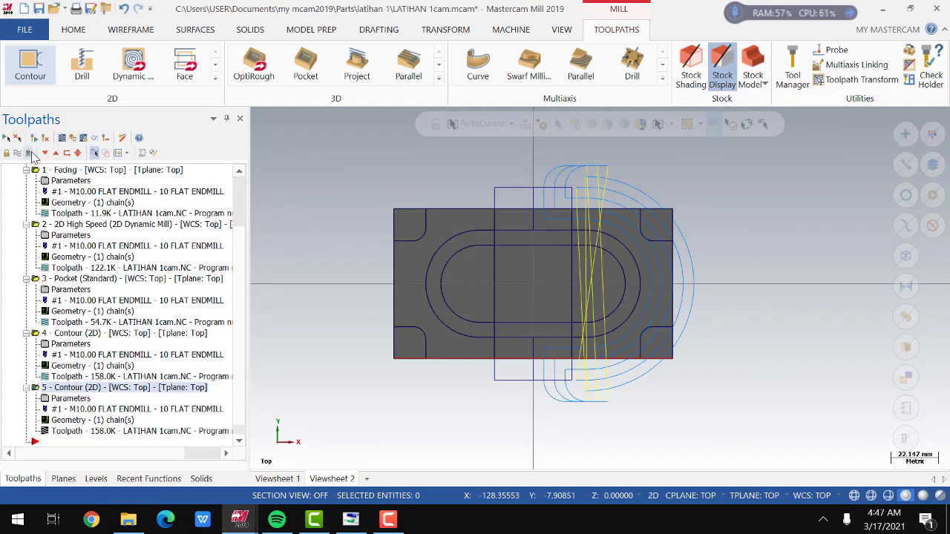
- Select both 2D contour operations, backplot them together, inspect the coverage around the outer oval, and close the backplot
click(61, 333)
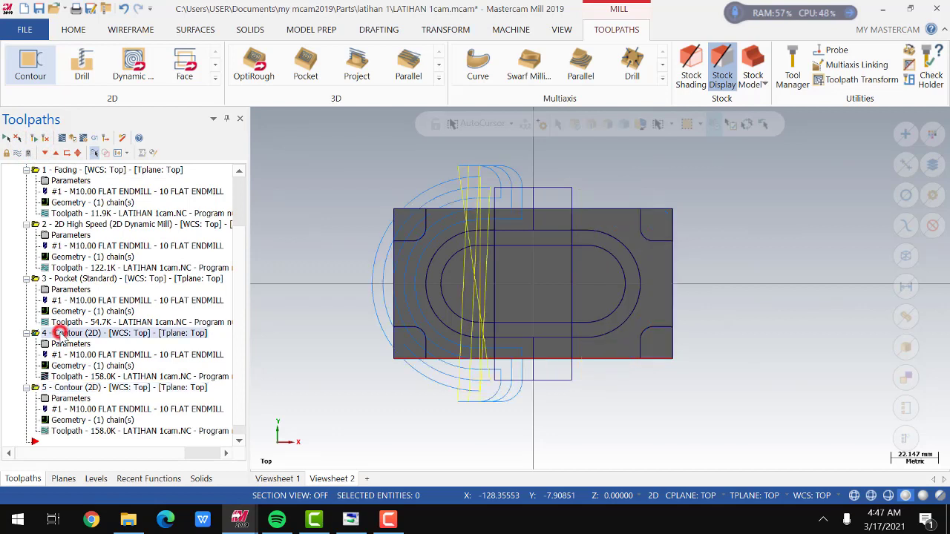
shift+click(46, 388)
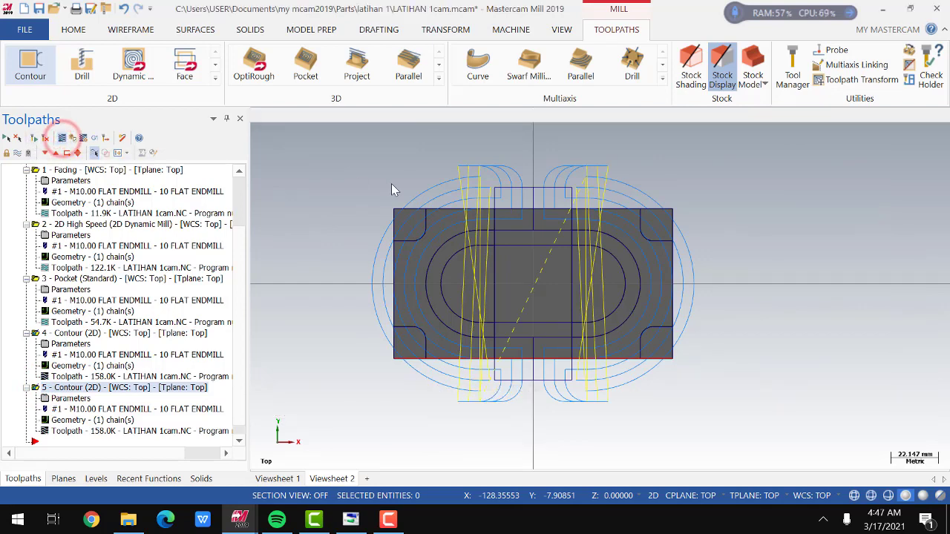
key(alt+b)
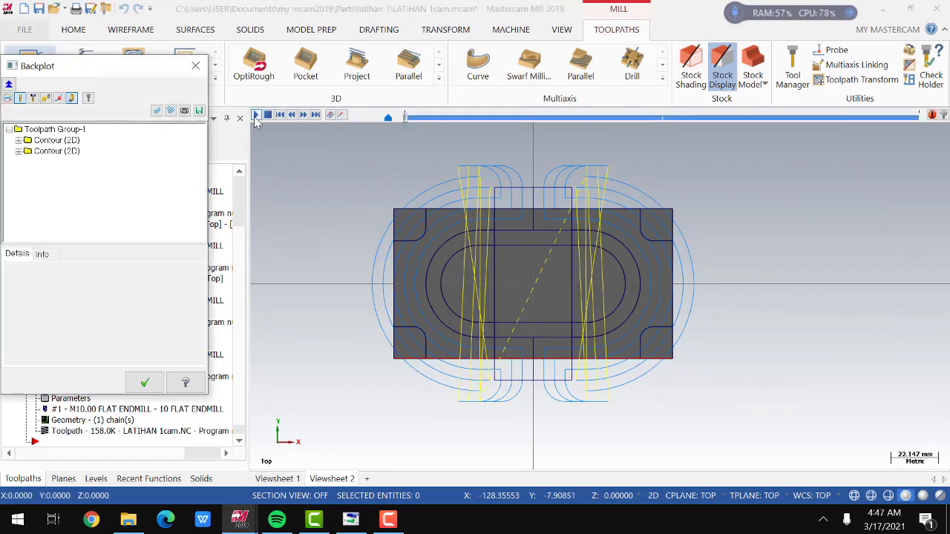
click(255, 115)
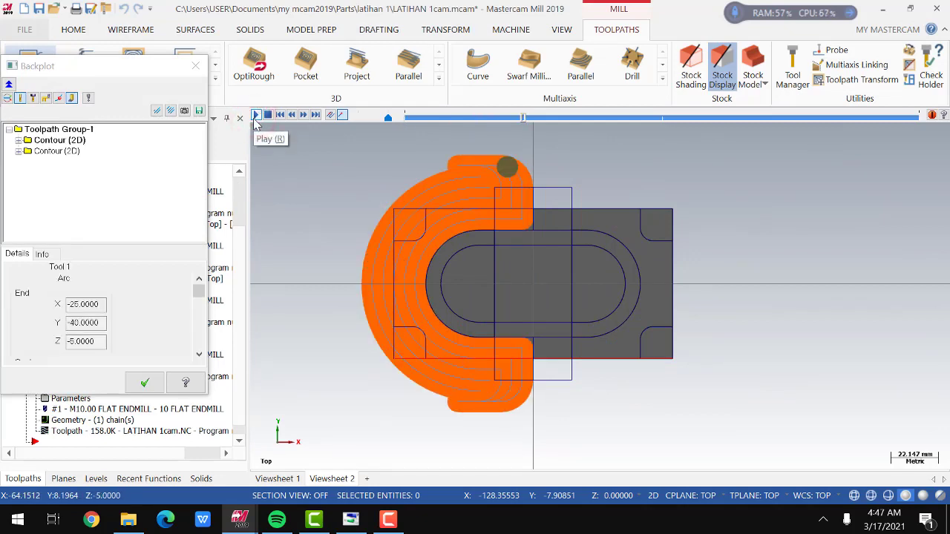
middle_drag(426, 293, 402, 230)
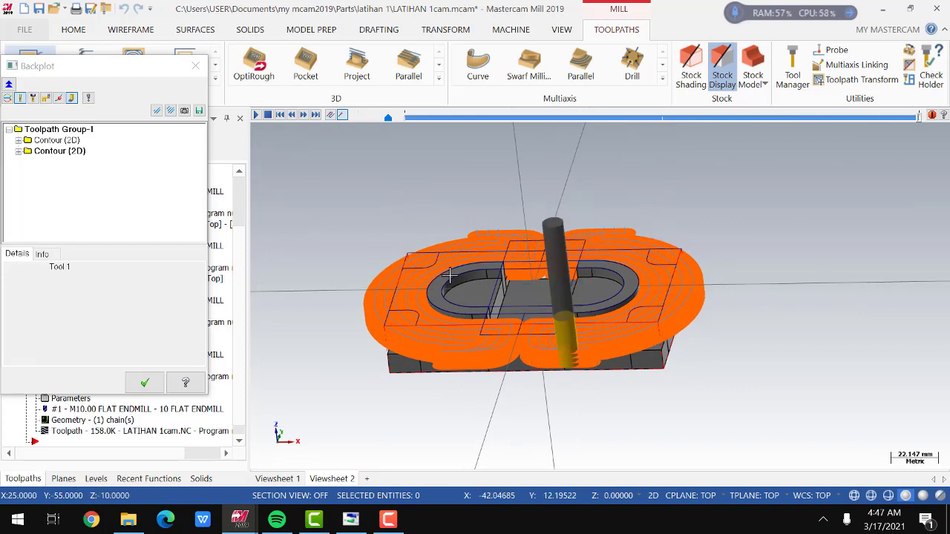
middle_drag(454, 297, 486, 388)
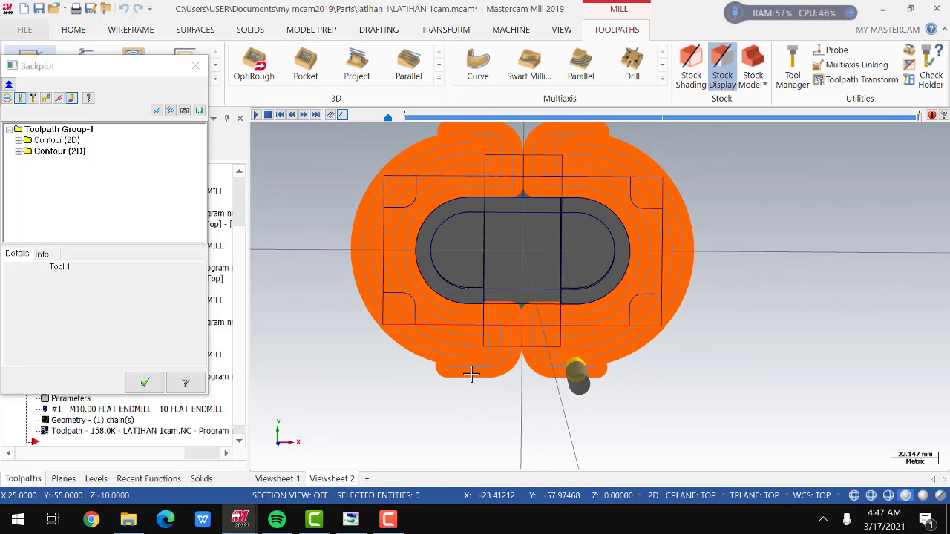
click(144, 382)
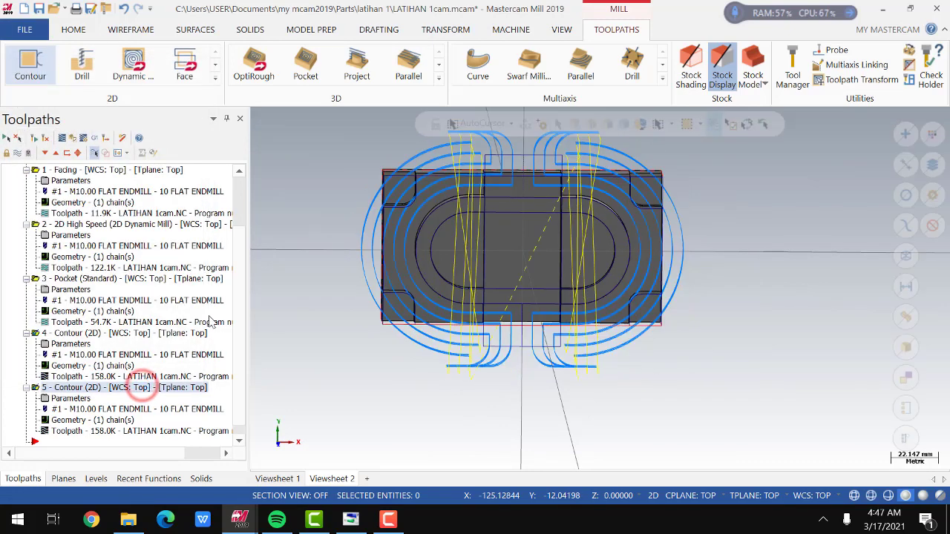
click(307, 366)
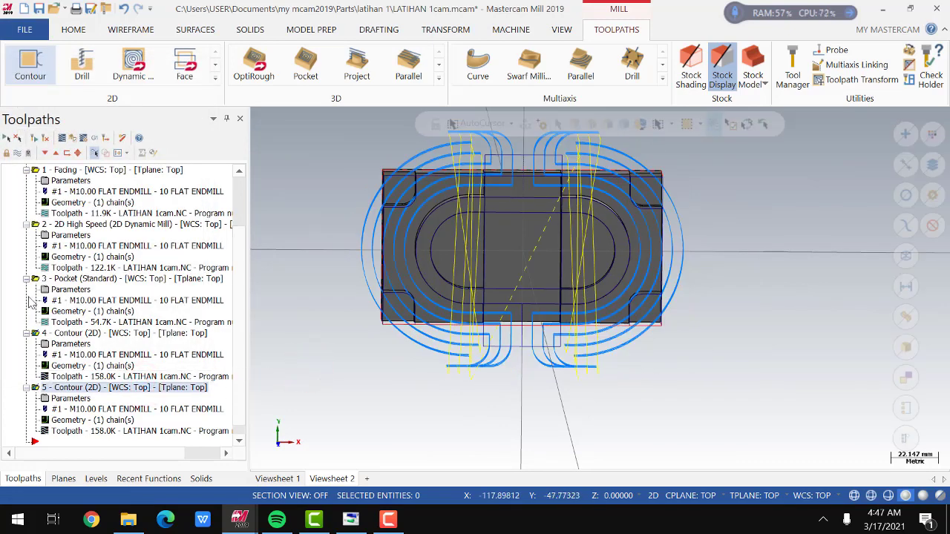
- Hide the contour toolpath display and switch the view to Top (WCS) to show the corner pockets
click(17, 153)
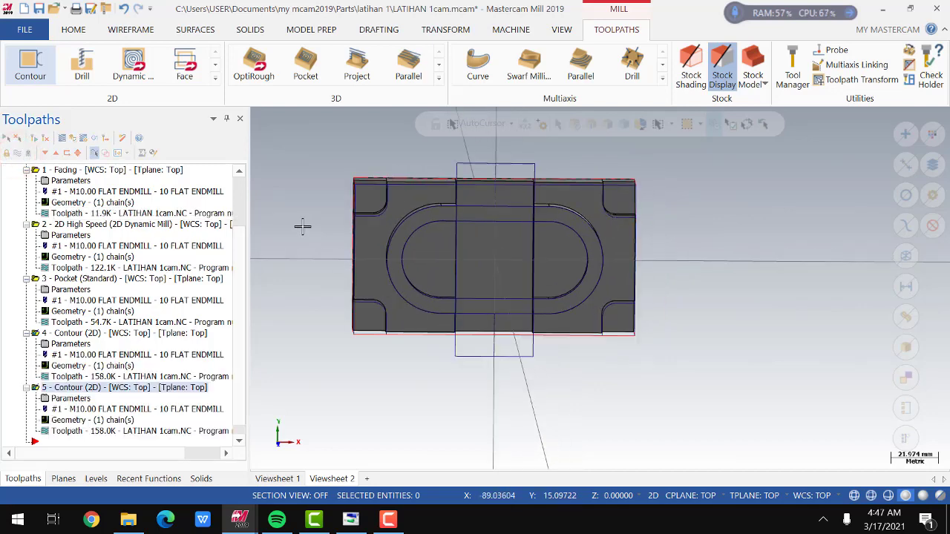
right_click(316, 246)
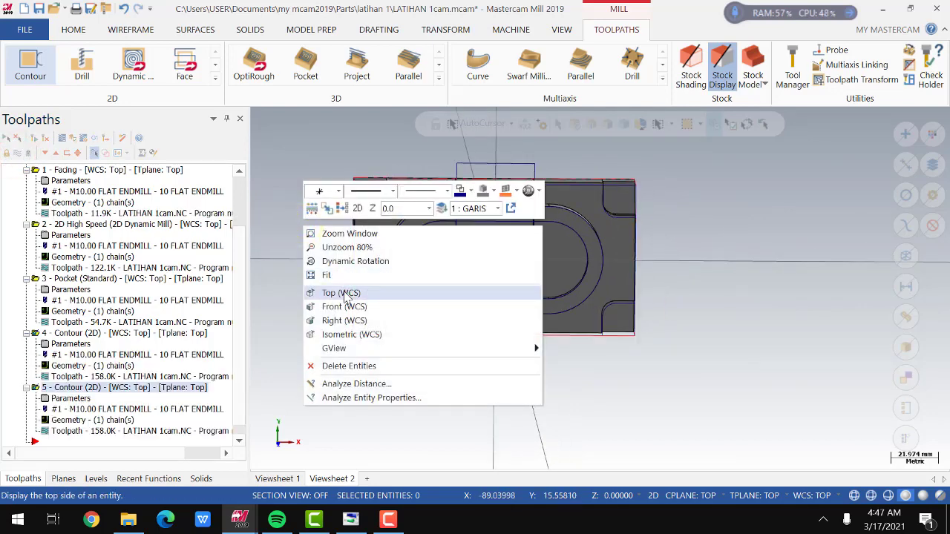
click(345, 290)
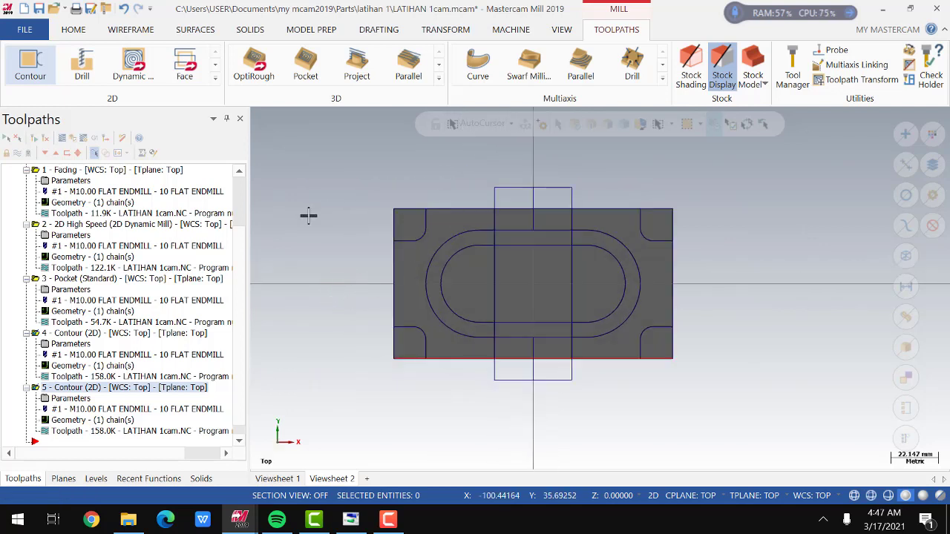
click(238, 389)
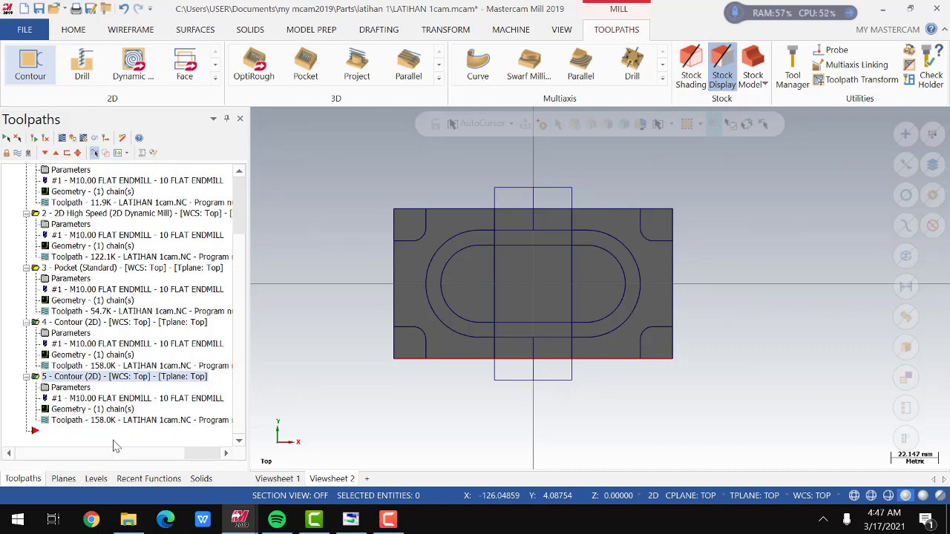
click(292, 208)
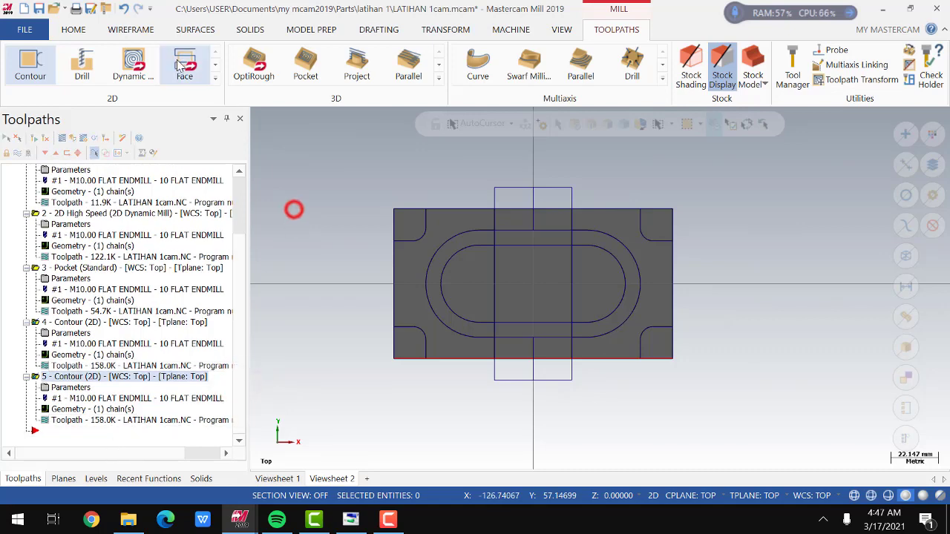
- Draw a vertical line outward from the upper-left corner pocket's upper end and set and lock its length at 10
click(128, 26)
click(100, 60)
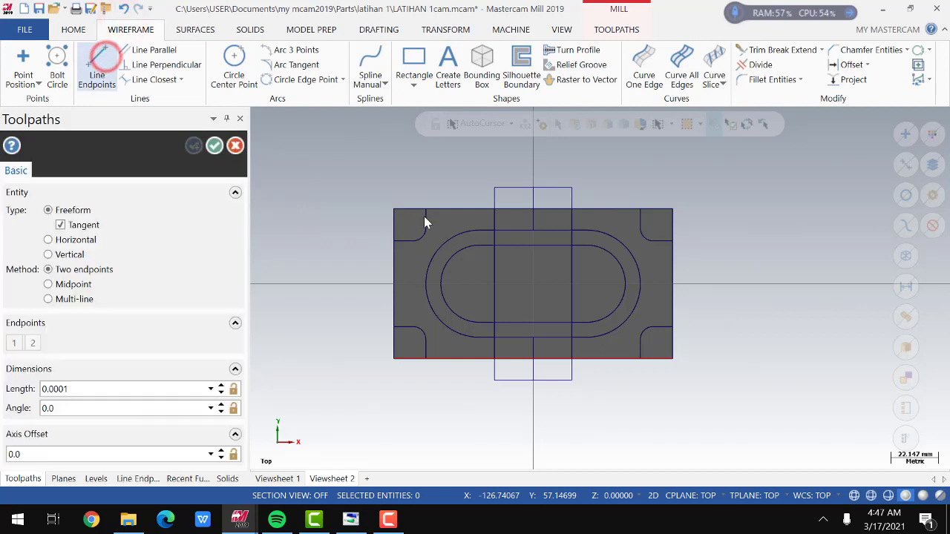
click(426, 208)
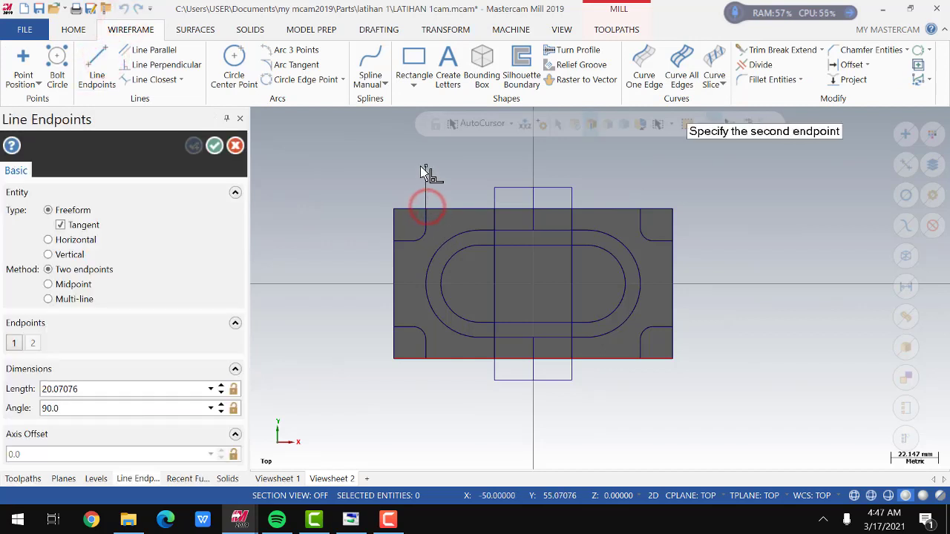
click(422, 166)
click(89, 390)
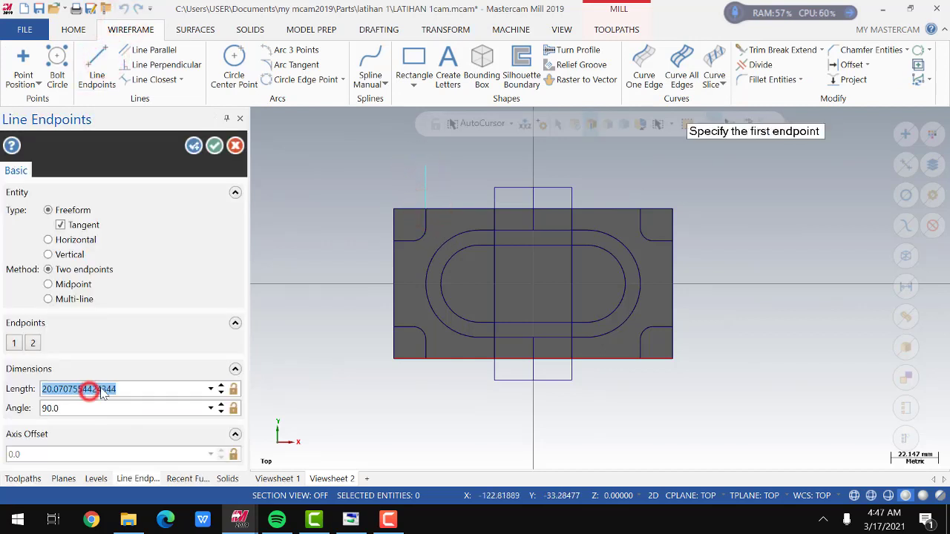
text(10)
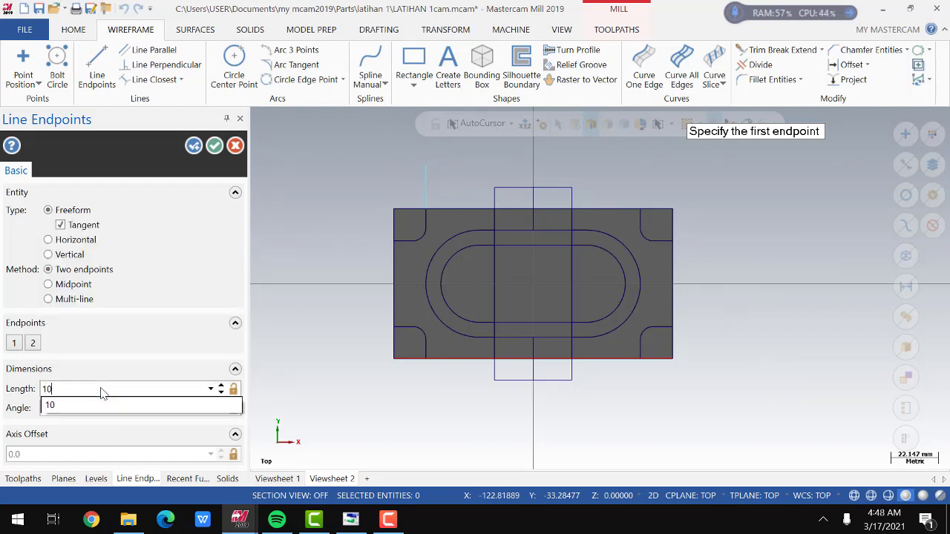
key(Return)
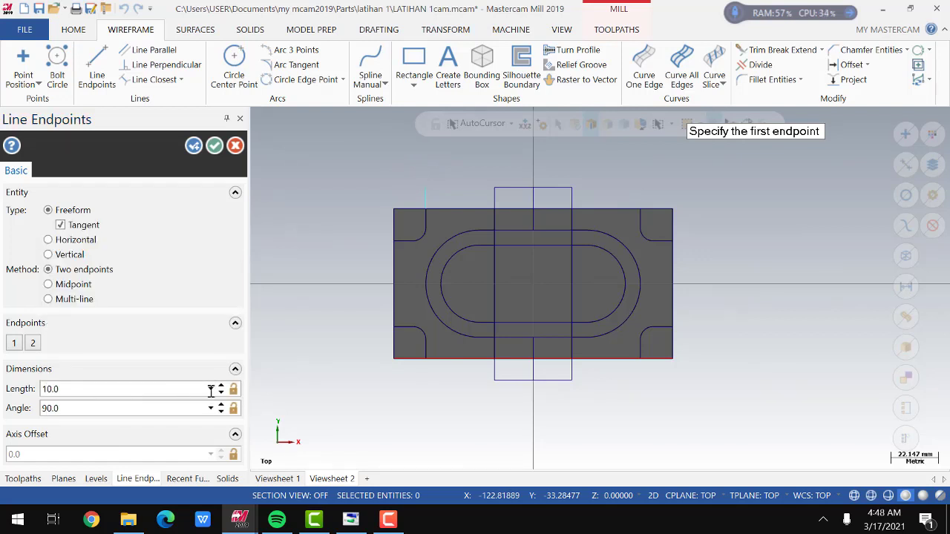
click(235, 390)
- Draw 10 mm extension lines outward from the remaining end of the upper-left corner pocket and both ends of the lower-left one
click(392, 240)
click(361, 237)
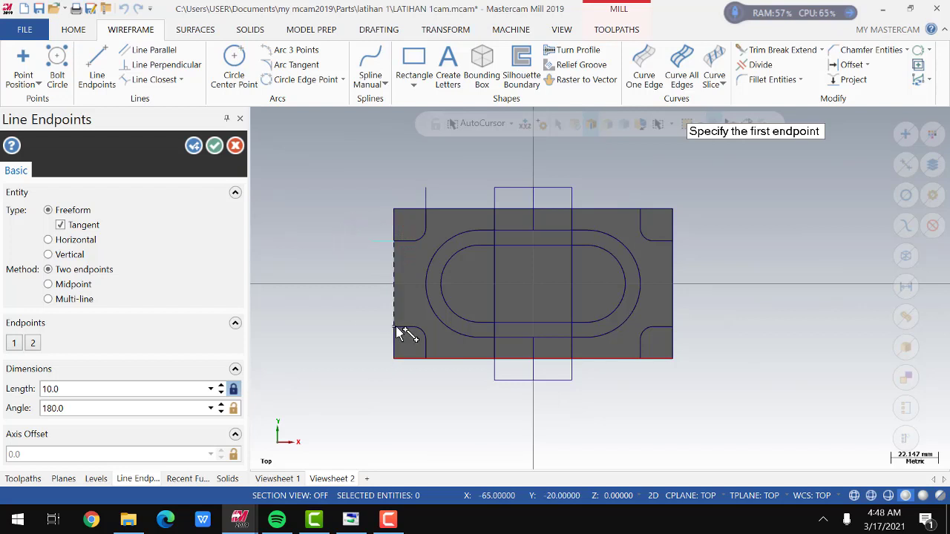
click(394, 327)
click(371, 327)
click(427, 360)
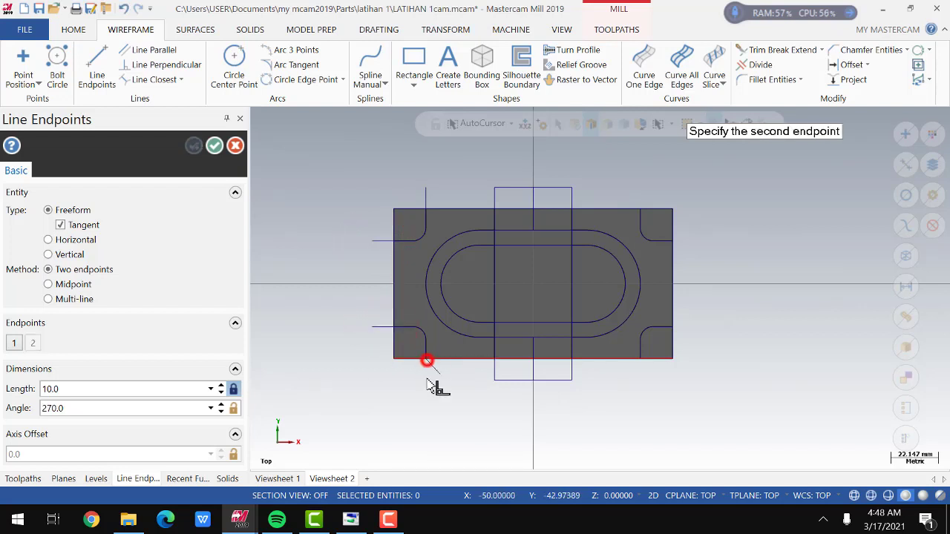
click(427, 381)
- Draw 10 mm extension lines outward from both ends of the lower-right and upper-right corner pockets, and finish the line command
click(637, 363)
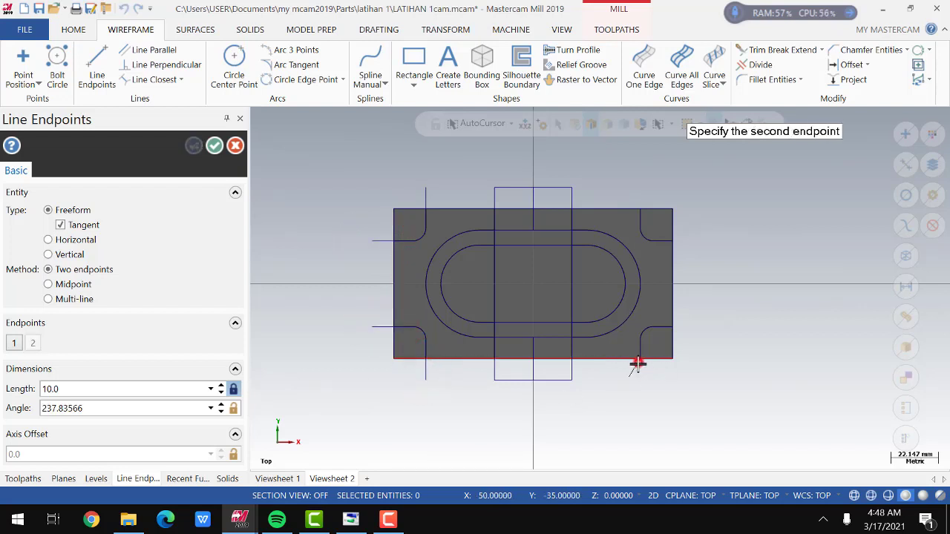
click(639, 373)
click(673, 324)
click(699, 323)
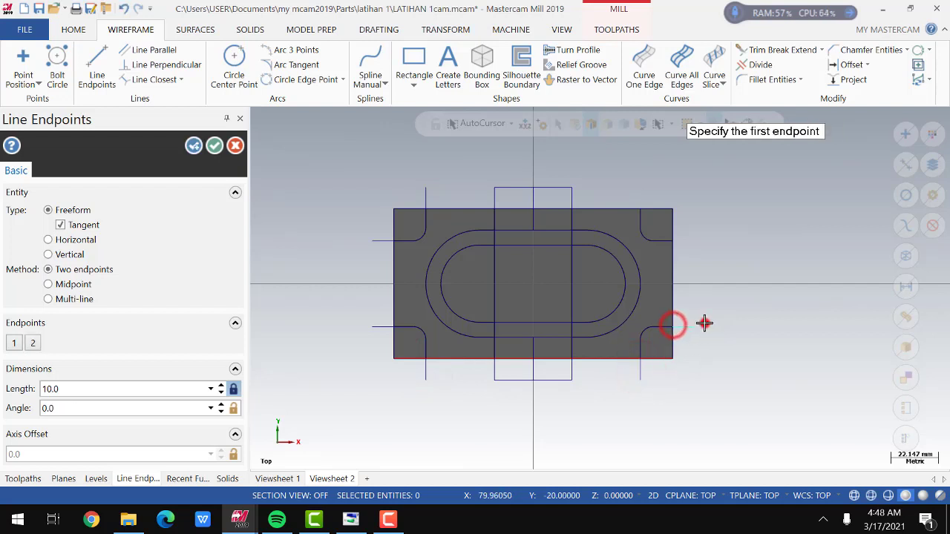
click(673, 239)
click(698, 239)
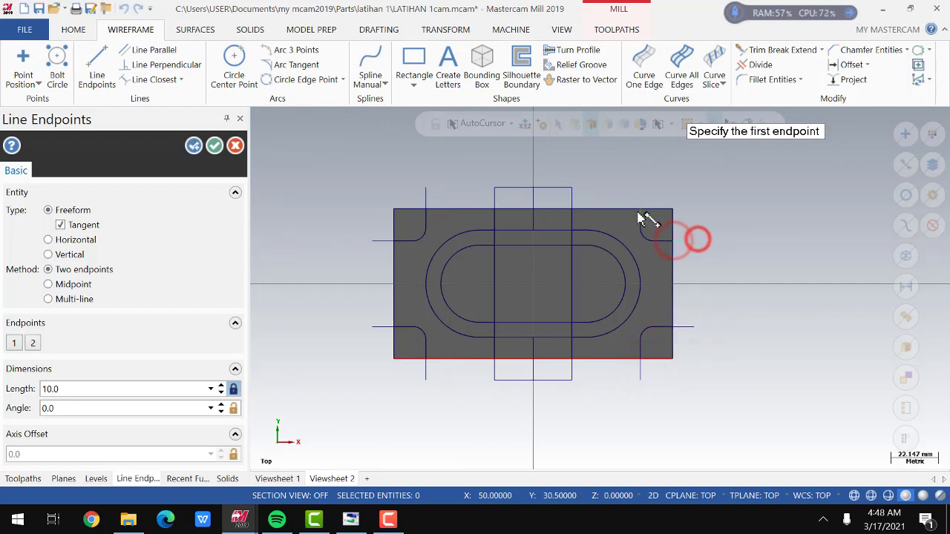
click(642, 211)
click(641, 188)
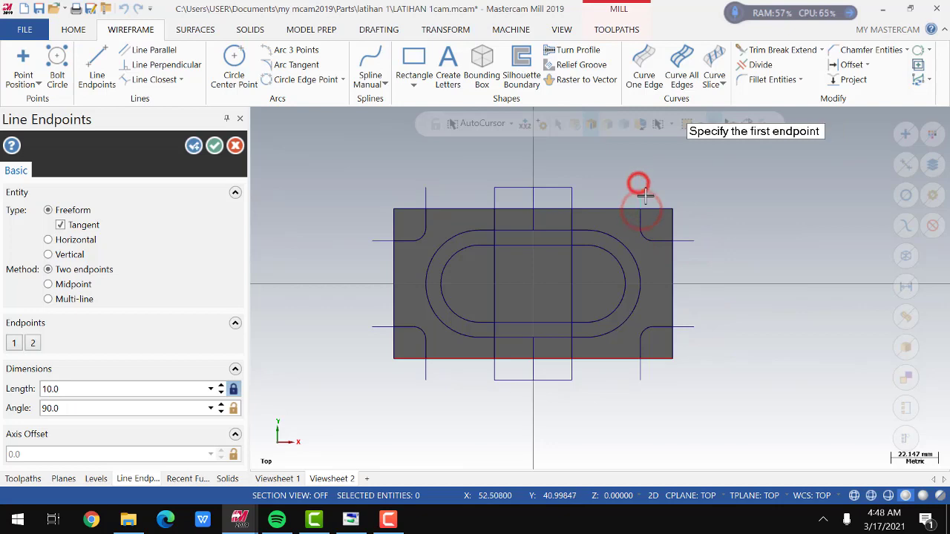
click(208, 148)
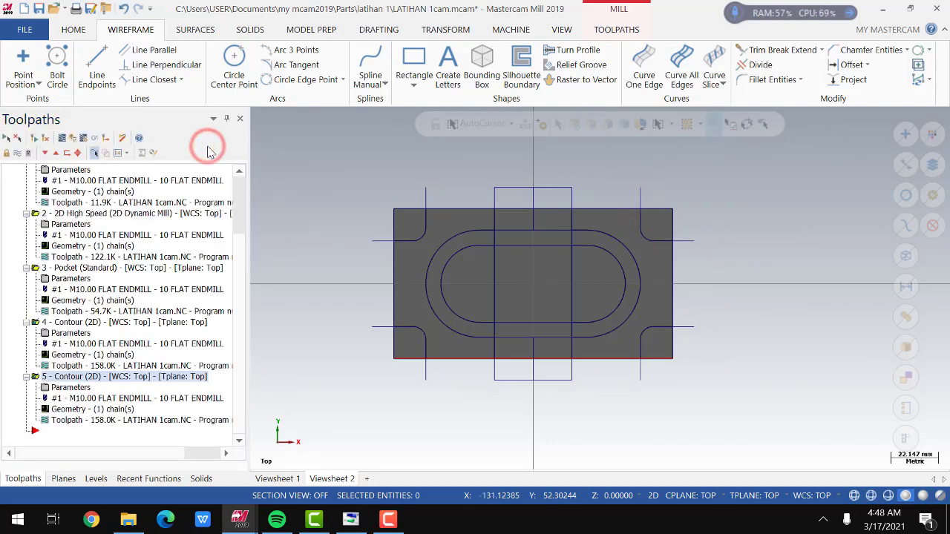
click(391, 180)
- Start a new contour toolpath and chain the upper-left corner pocket from its upper extension line to its left one
click(603, 30)
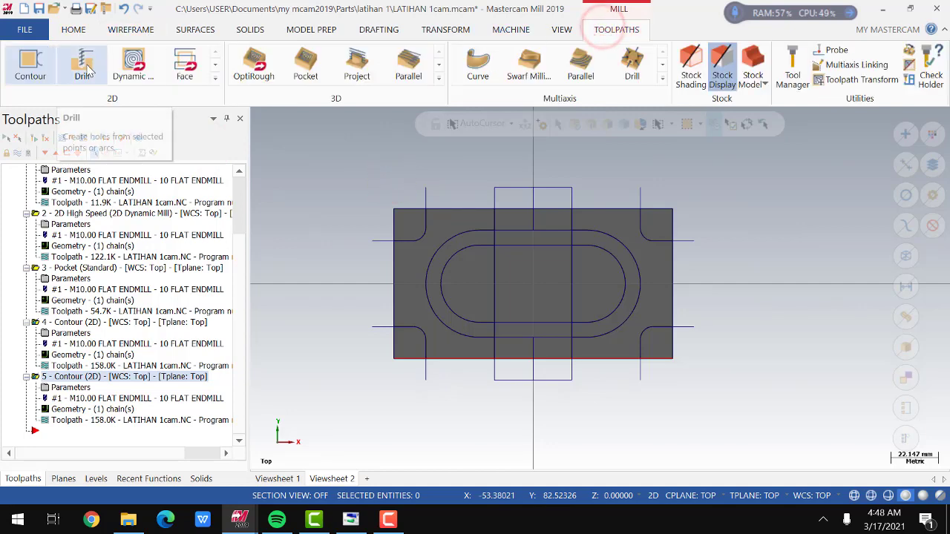
click(31, 65)
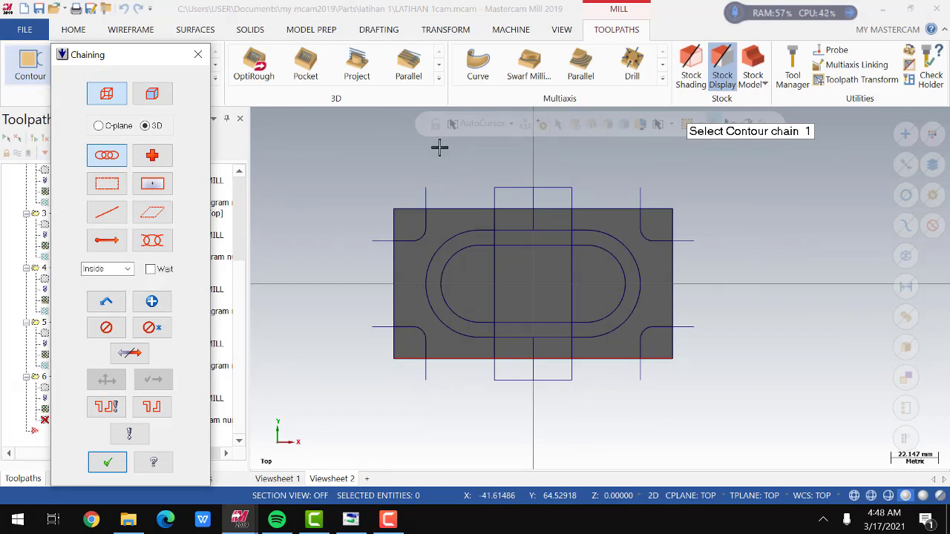
click(425, 193)
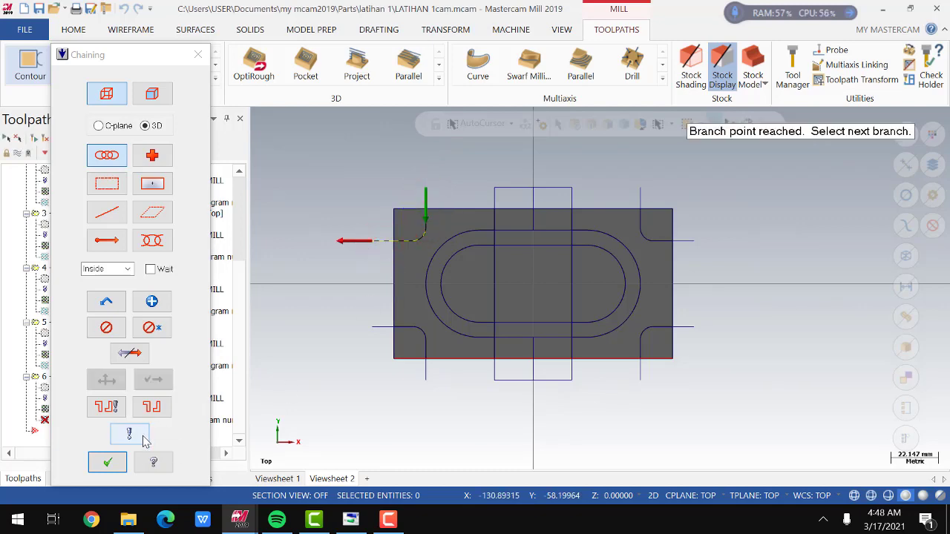
click(109, 465)
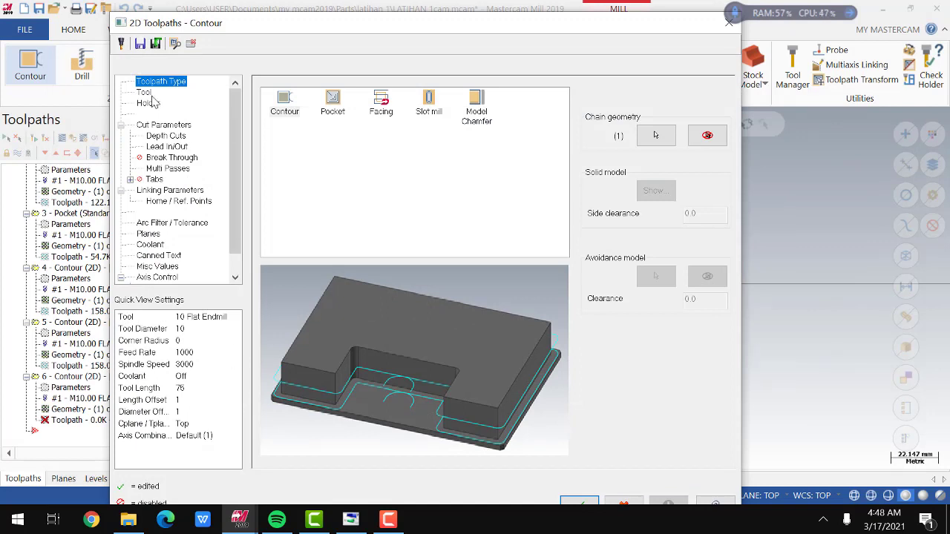
- Select the 10 Flat Endmill for the new contour and review its cut parameters and depth cuts
click(146, 93)
click(361, 117)
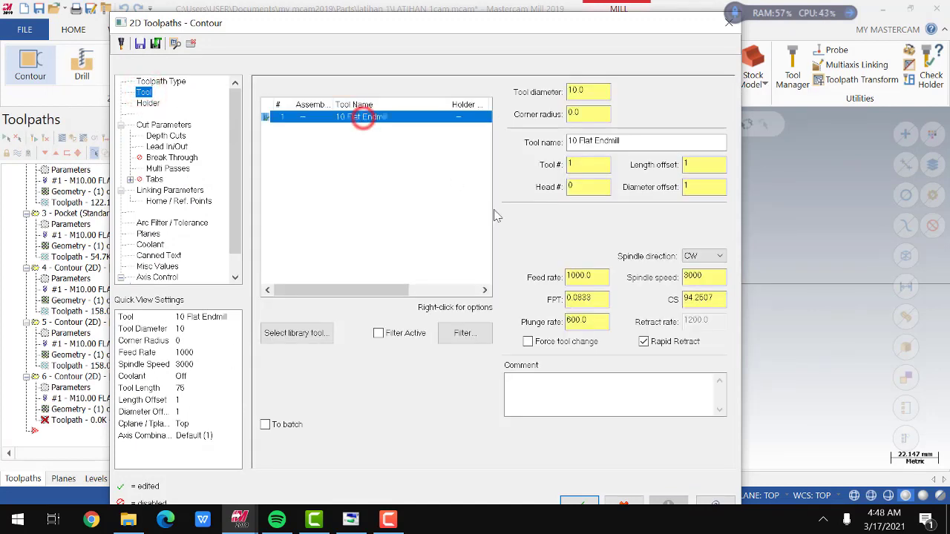
click(164, 125)
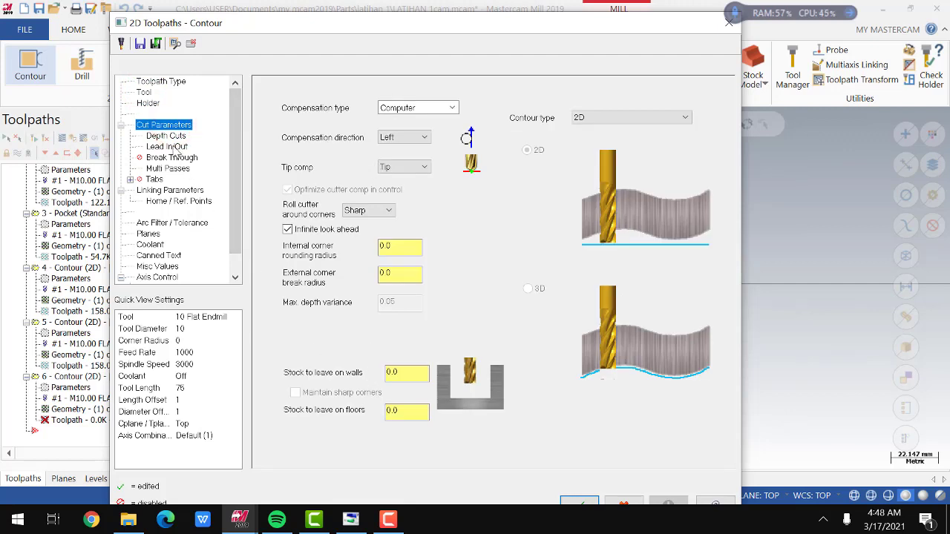
click(170, 137)
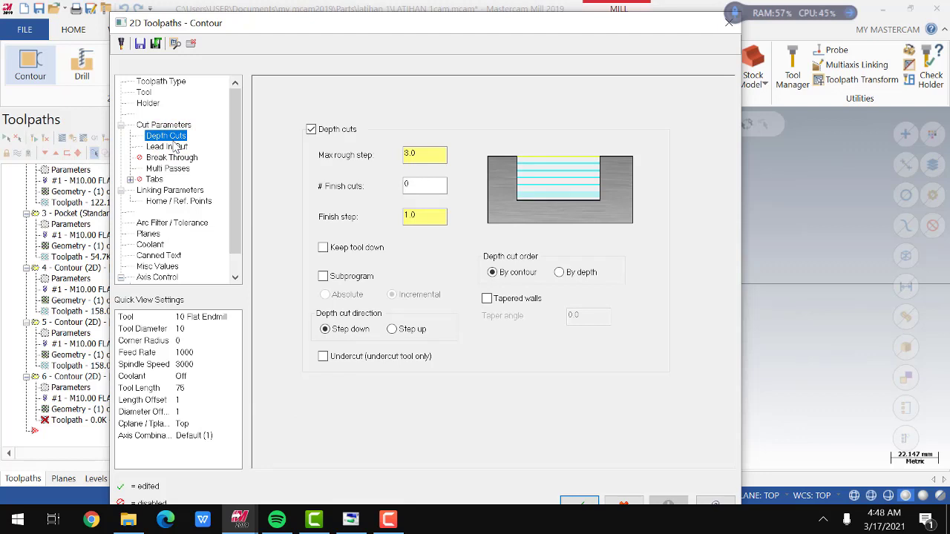
- Turn off Lead In/Out for the corner contour and go through its break through, multi passes and tabs settings
click(172, 147)
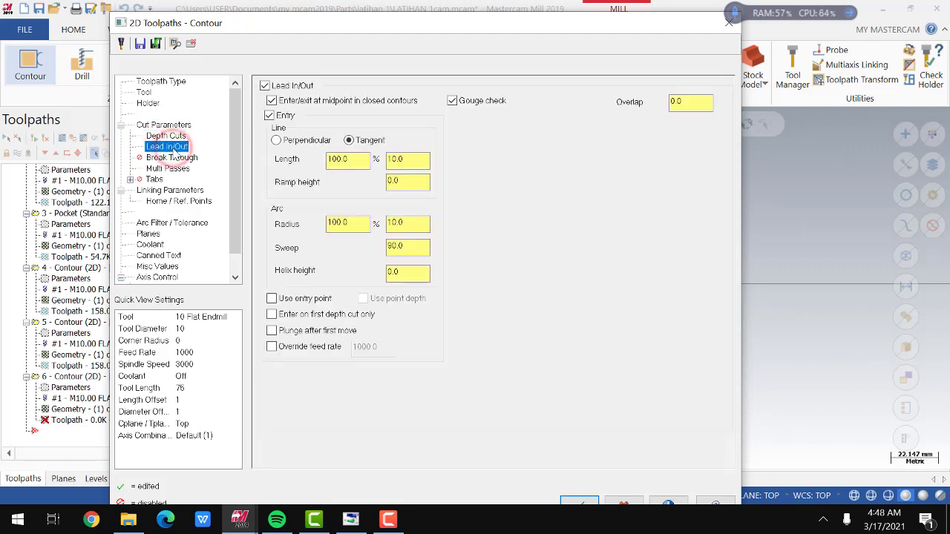
click(270, 85)
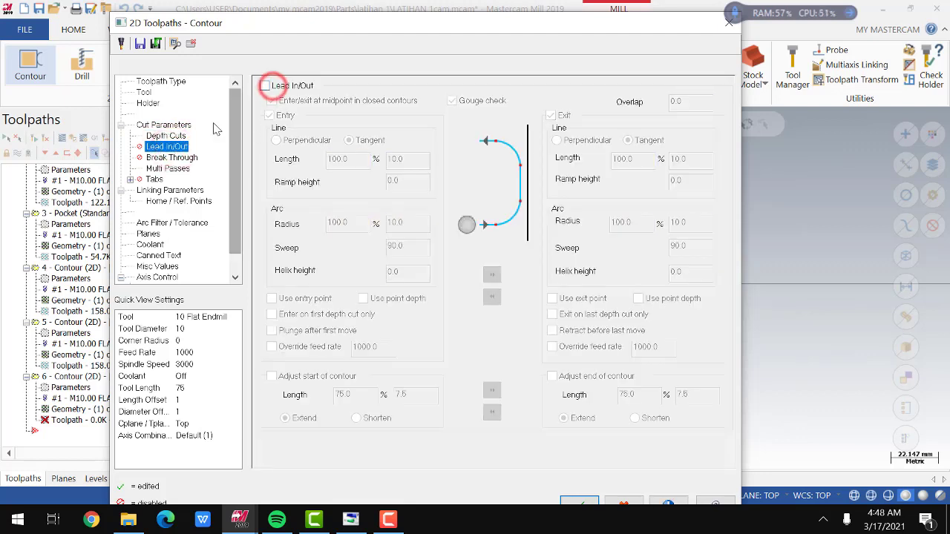
click(162, 159)
click(163, 169)
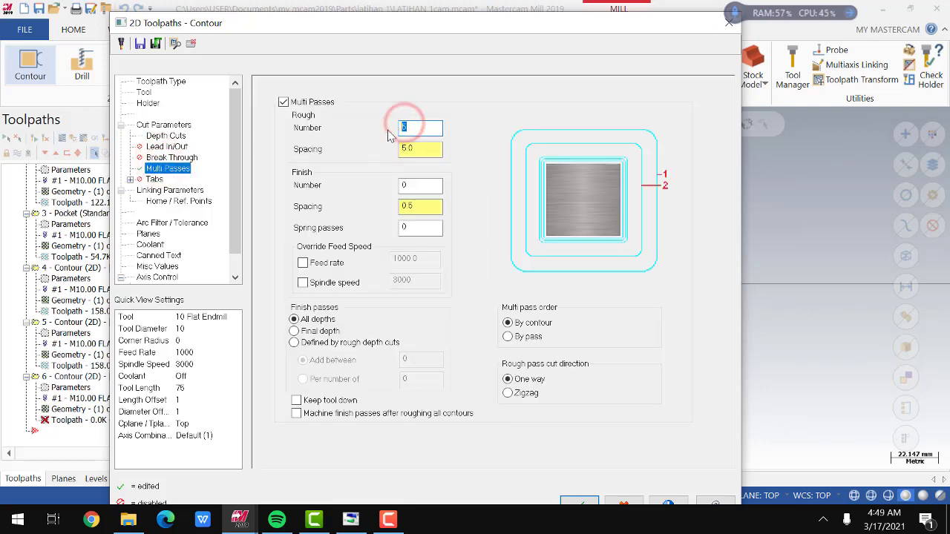
click(151, 179)
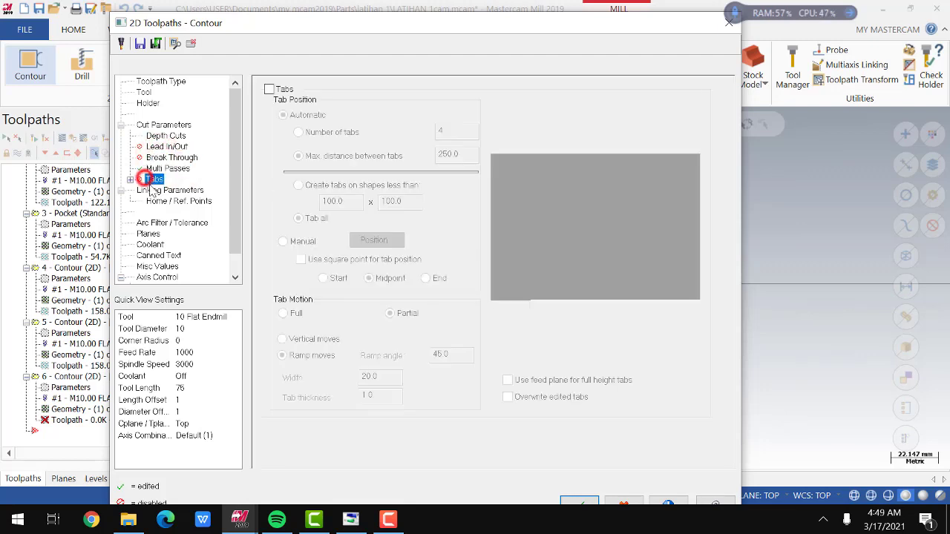
- Set the corner contour's absolute depth to -15.0 by picking a point on the lower-left corner pocket of the model
click(157, 191)
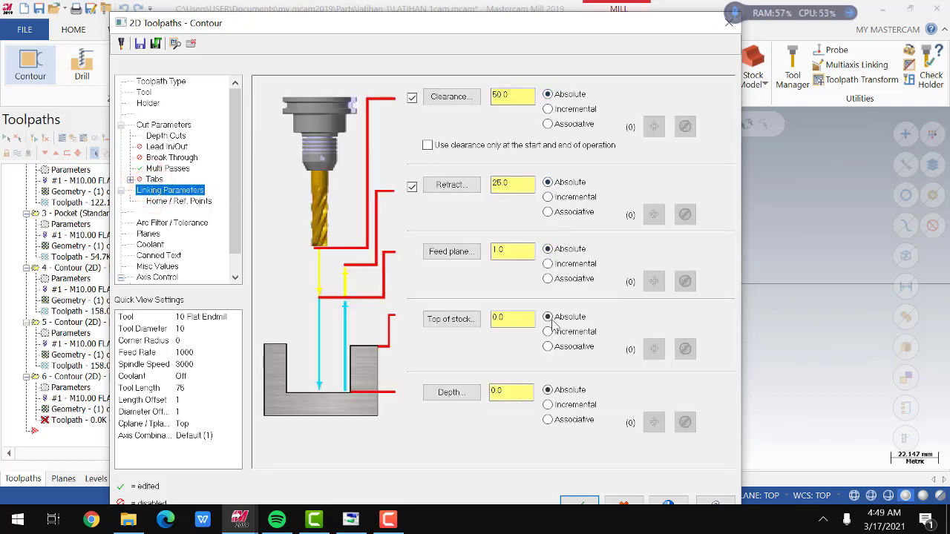
right_click(502, 394)
click(571, 162)
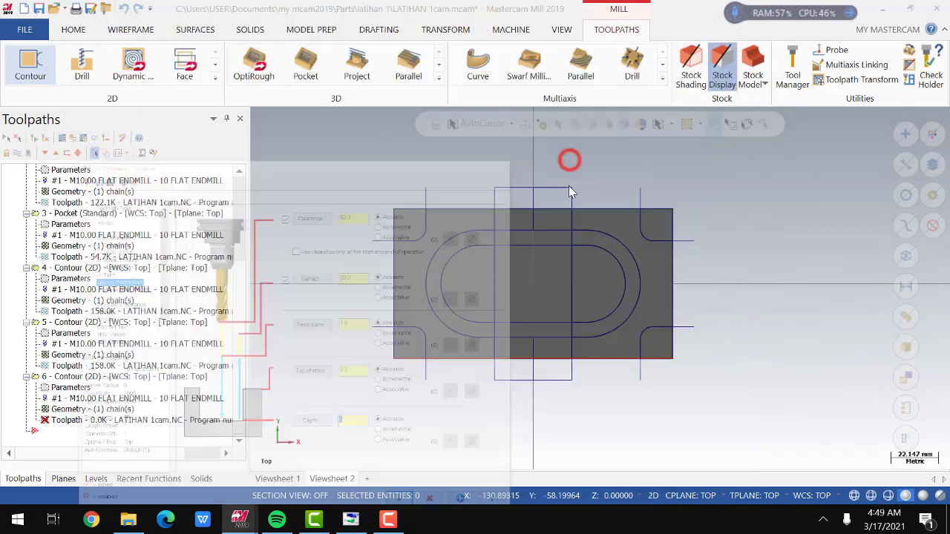
middle_drag(445, 364, 440, 330)
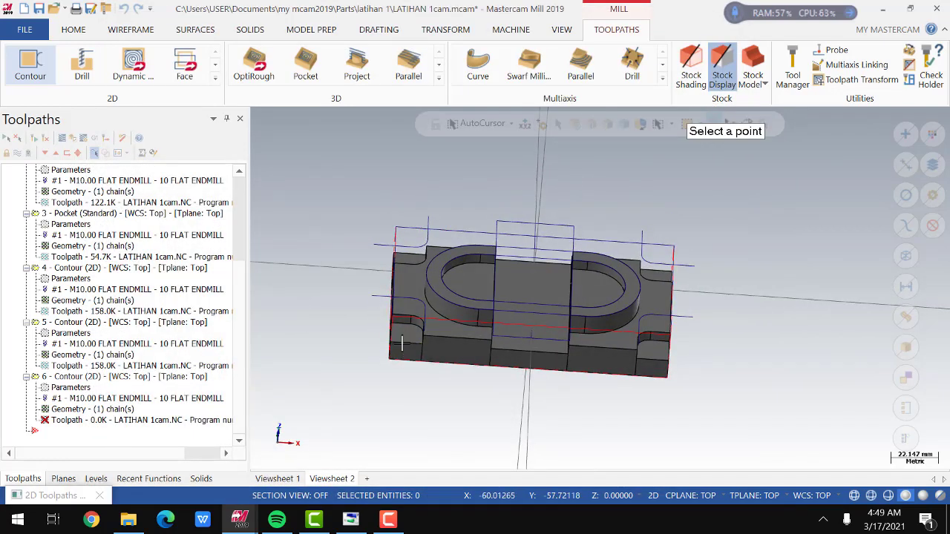
scroll(389, 345, up, 5)
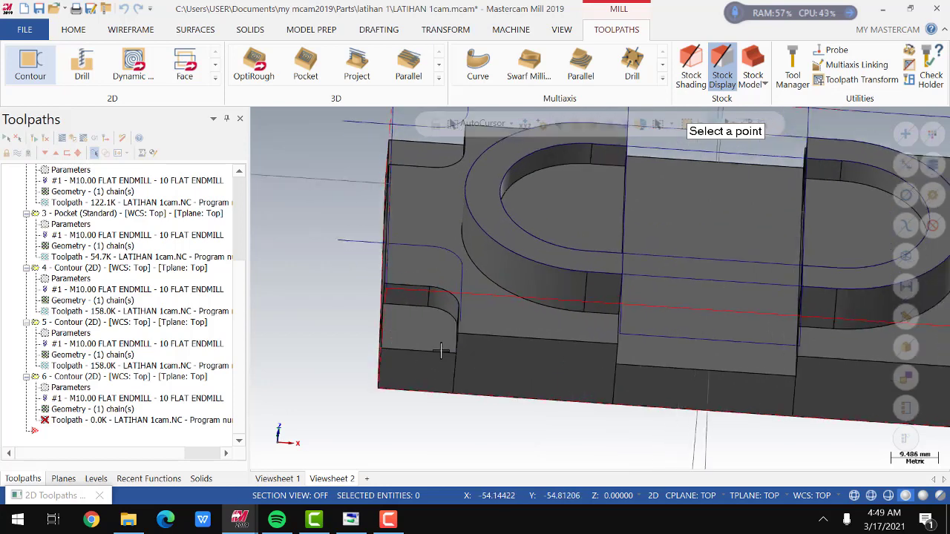
click(436, 310)
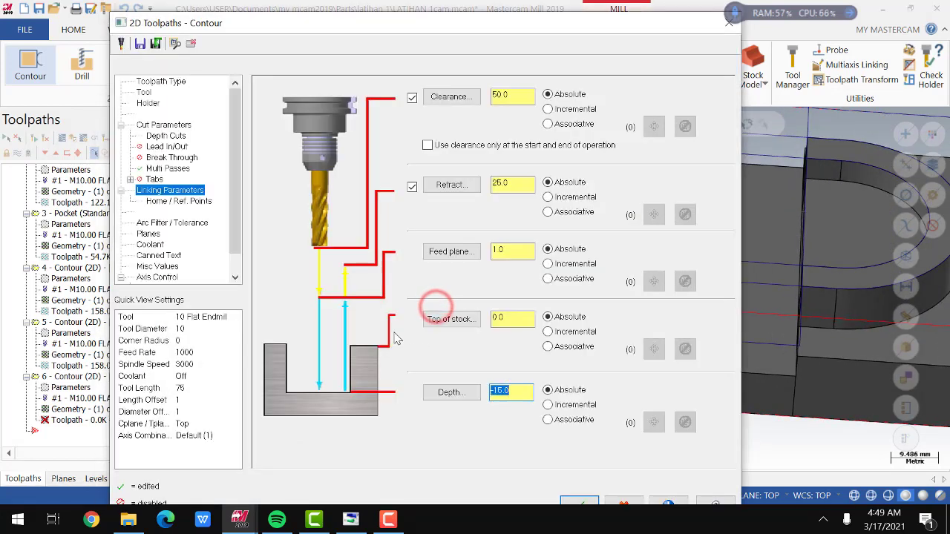
- Go through the corner contour's reference points, arc filter/tolerance and planes settings, and accept the operation to generate its toolpath
click(192, 201)
click(189, 223)
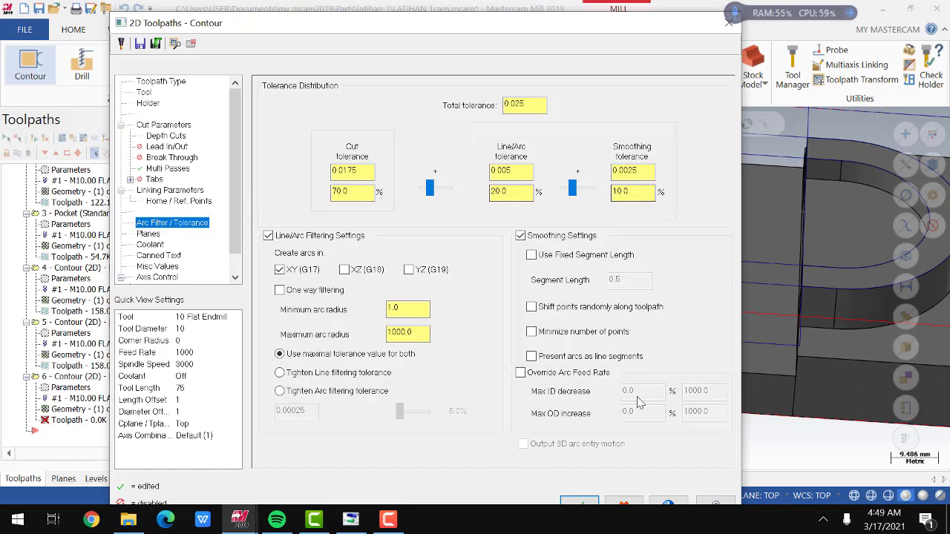
click(148, 234)
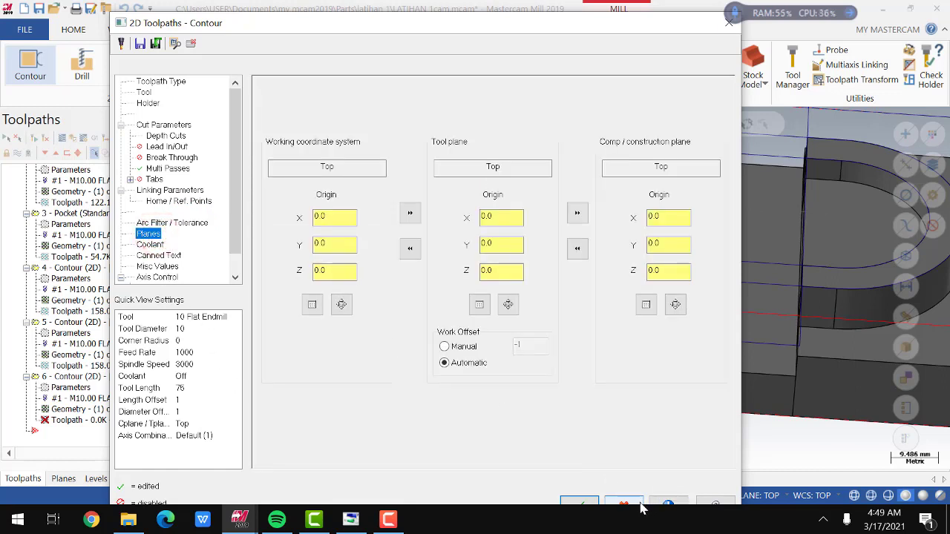
click(590, 504)
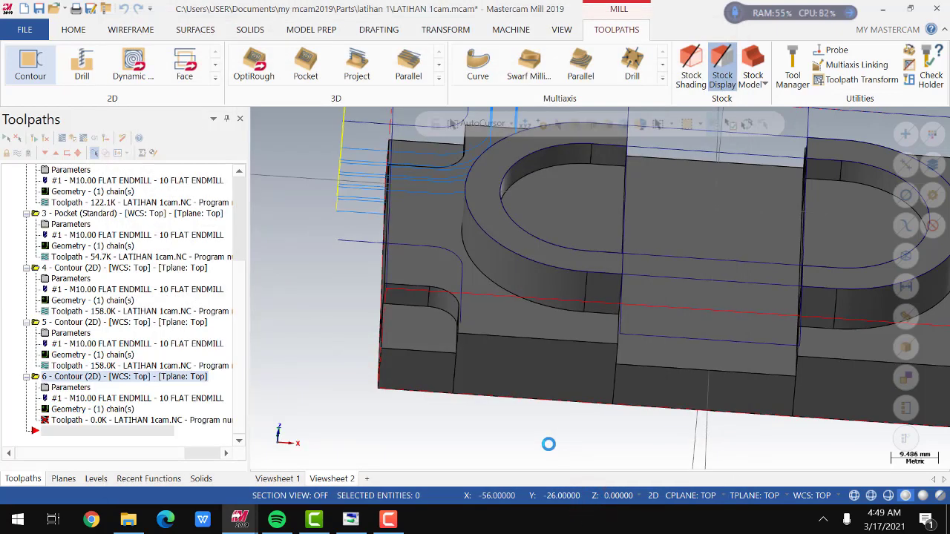
middle_drag(457, 452, 412, 413)
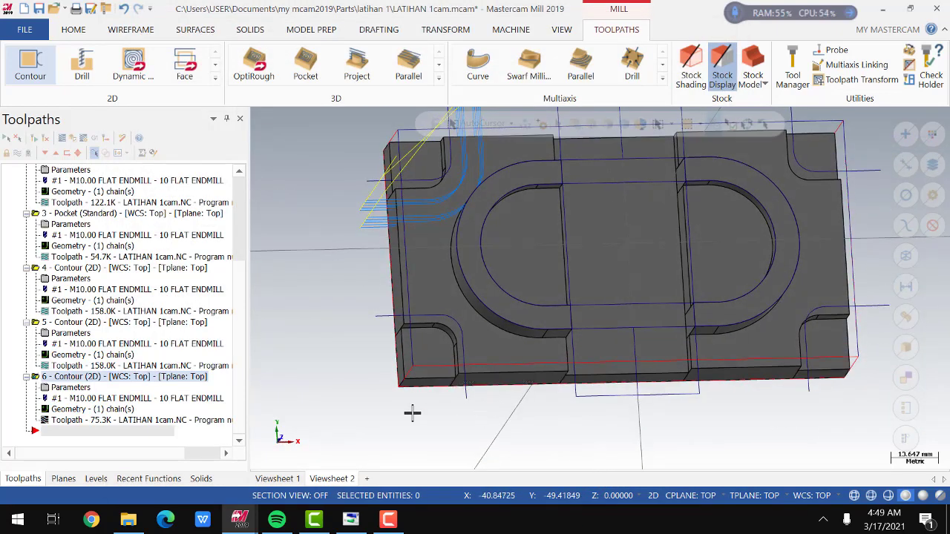
- Change the cutting side of the upper-left corner chain in the last contour operation and regenerate its toolpath
click(119, 408)
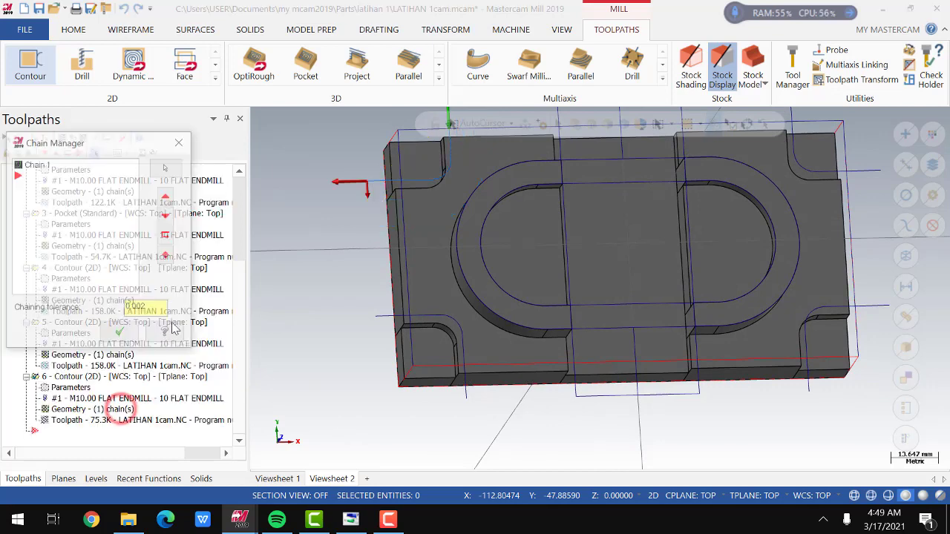
click(52, 169)
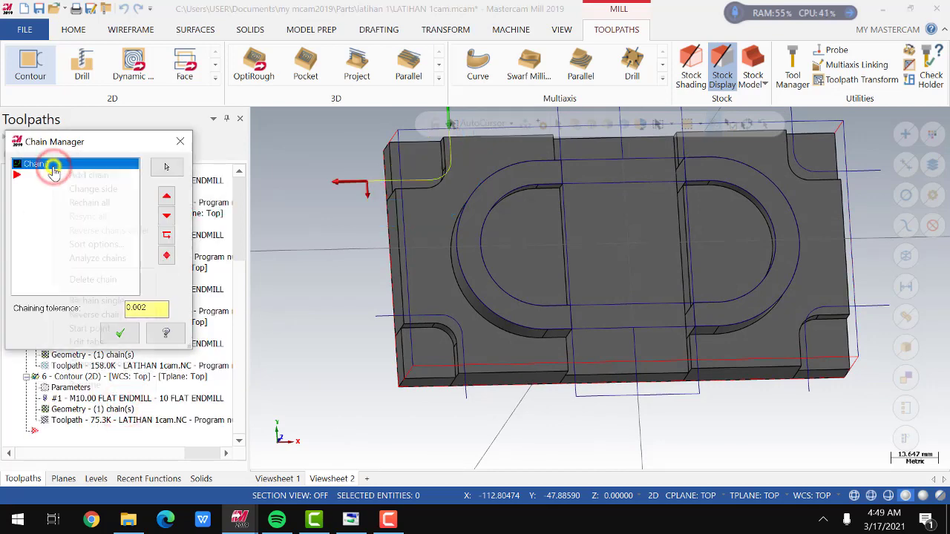
right_click(52, 169)
click(82, 189)
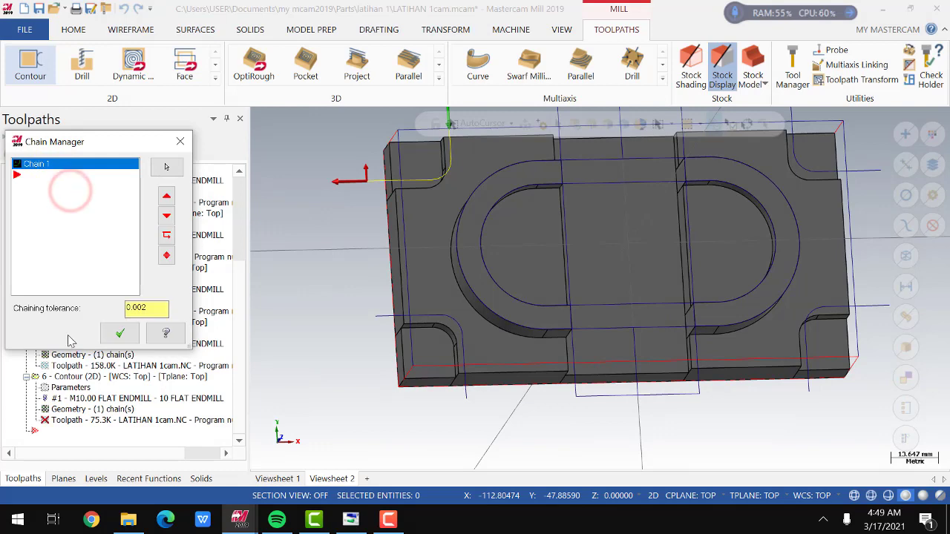
click(116, 327)
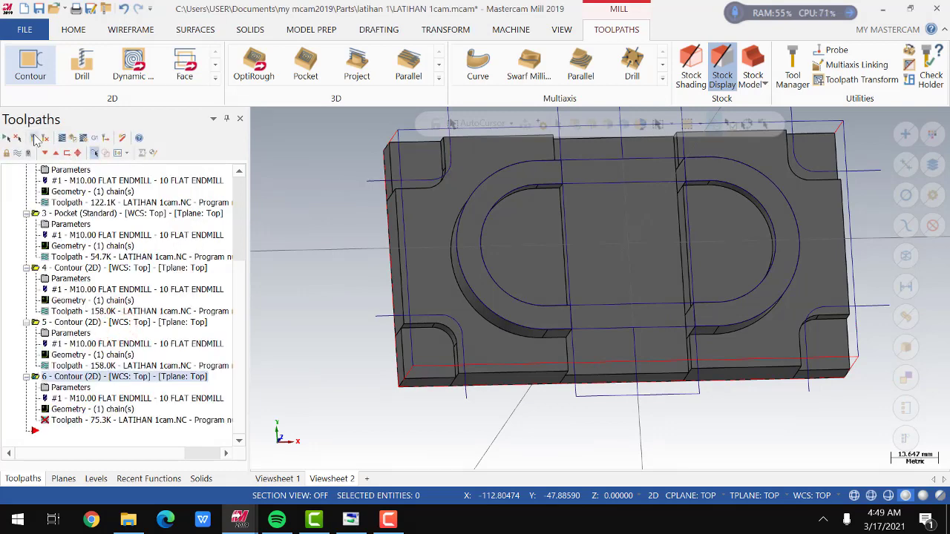
click(34, 140)
scroll(572, 400, down, 2)
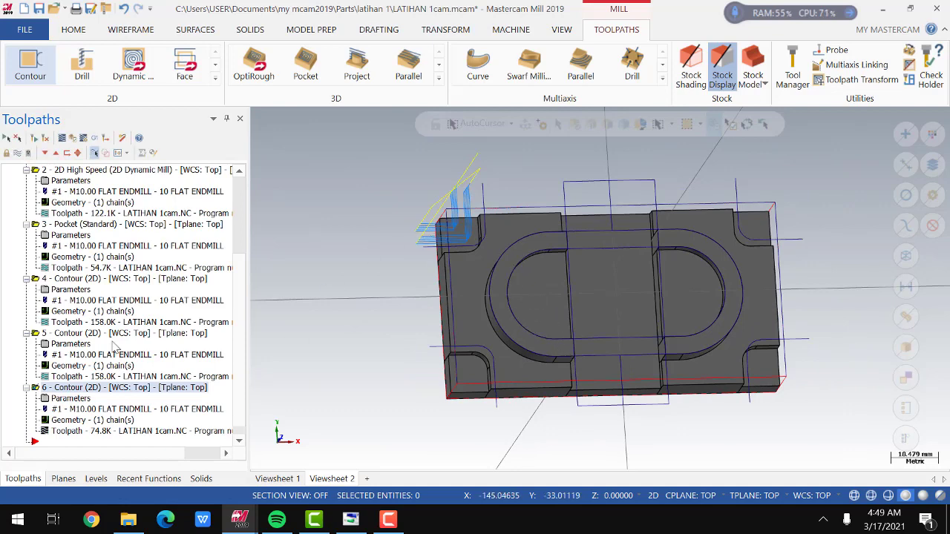
- Backplot the upper-left corner contour and examine the tool motion around the pocket from several angles
click(64, 138)
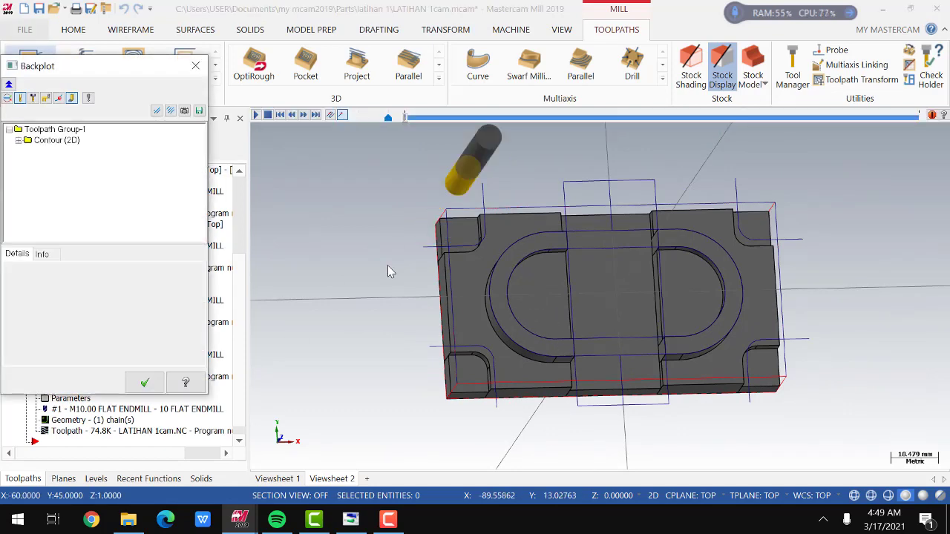
click(256, 117)
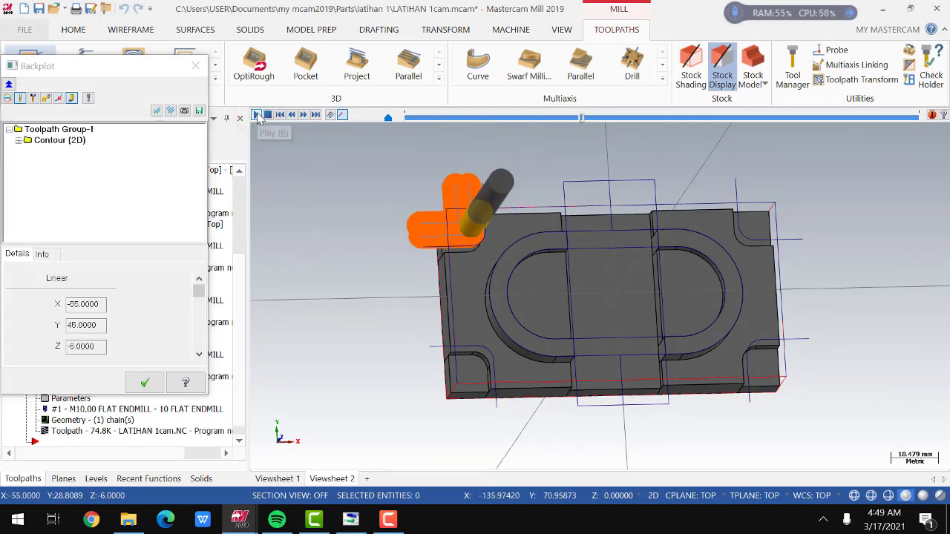
middle_drag(519, 238, 596, 216)
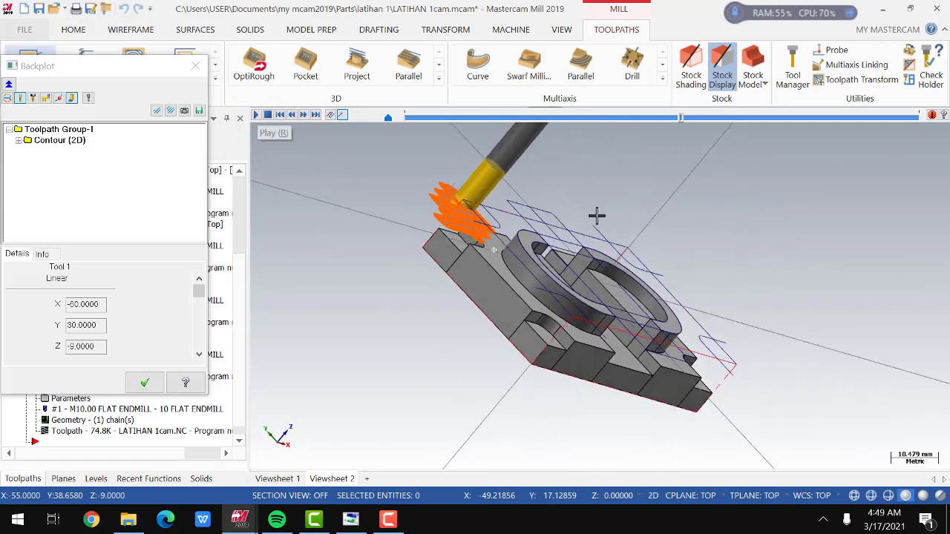
scroll(433, 216, up, 3)
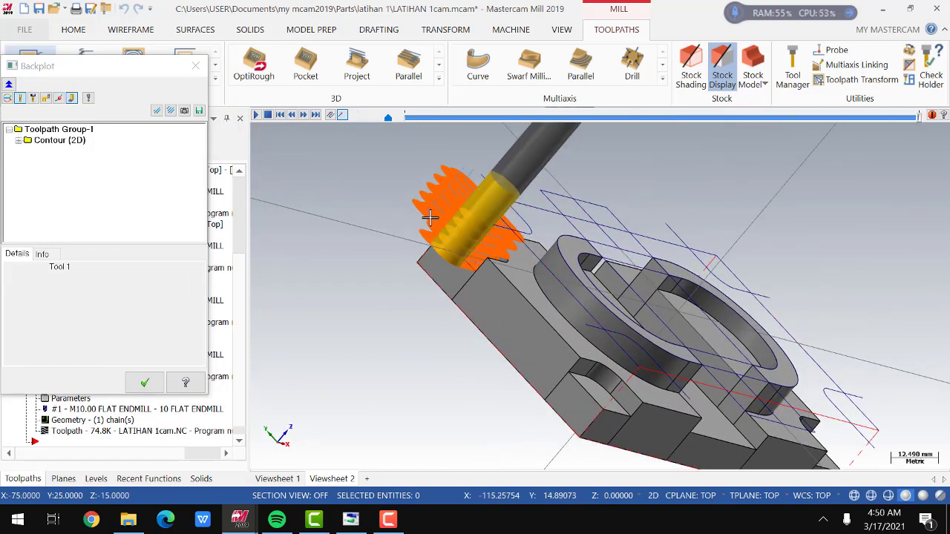
middle_drag(550, 270, 441, 268)
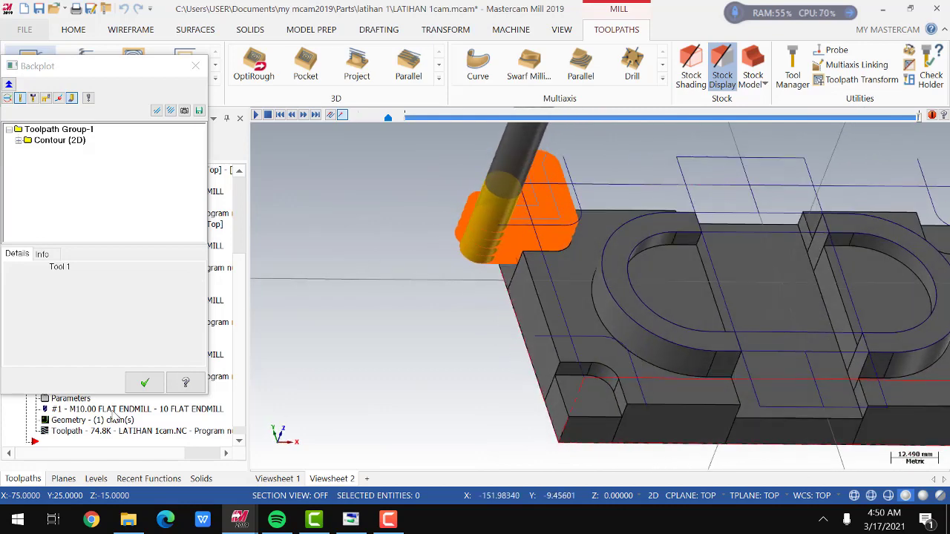
click(140, 382)
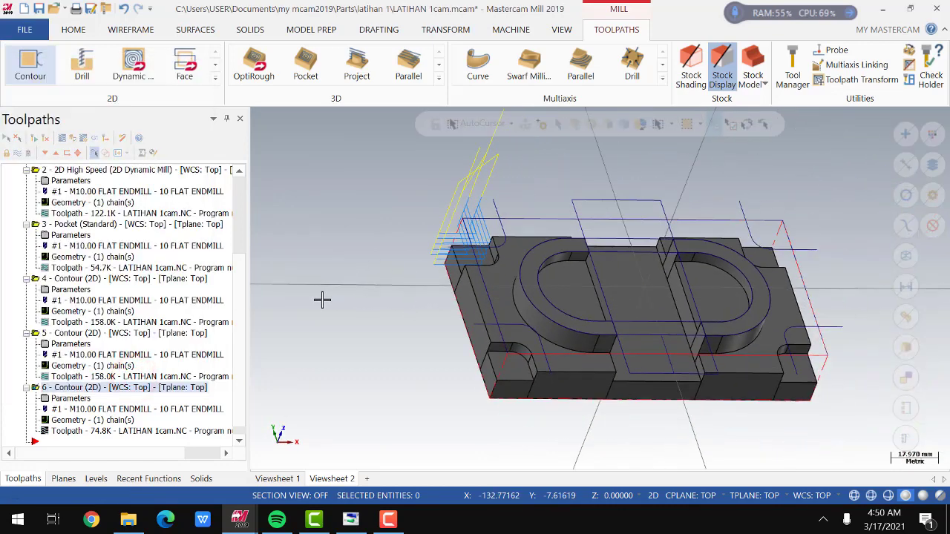
- Add a chain to the corner contour's geometry for the lower-left corner pocket, running from its left extension line to its lower one
scroll(322, 306, down, 1)
click(91, 420)
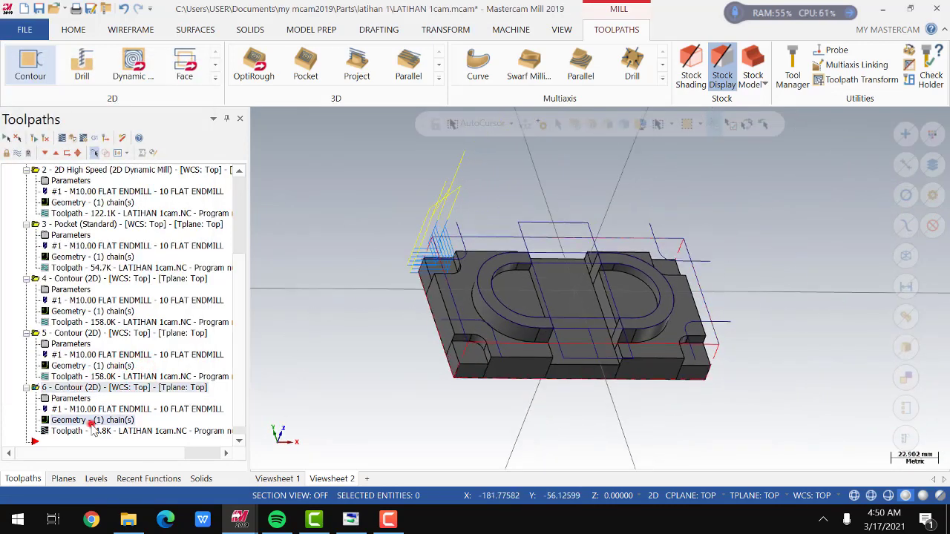
right_click(37, 208)
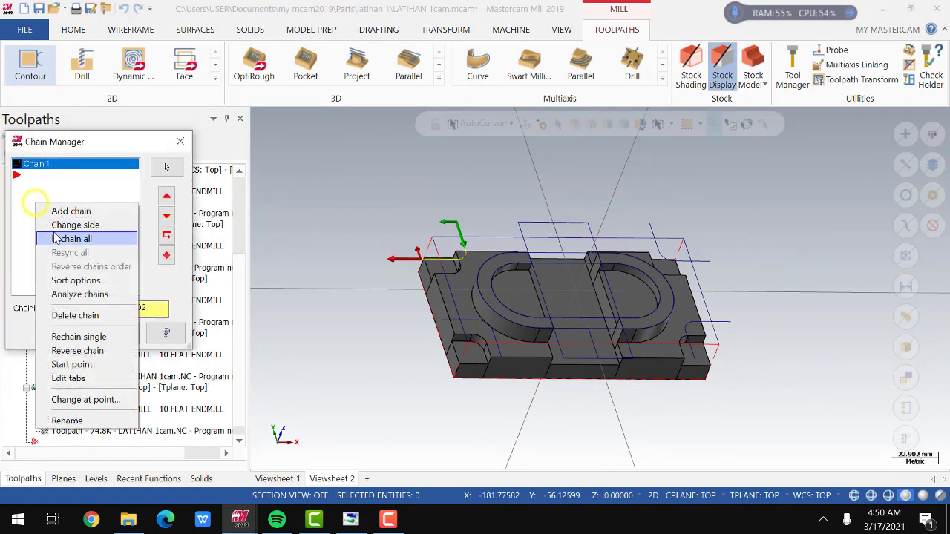
click(67, 212)
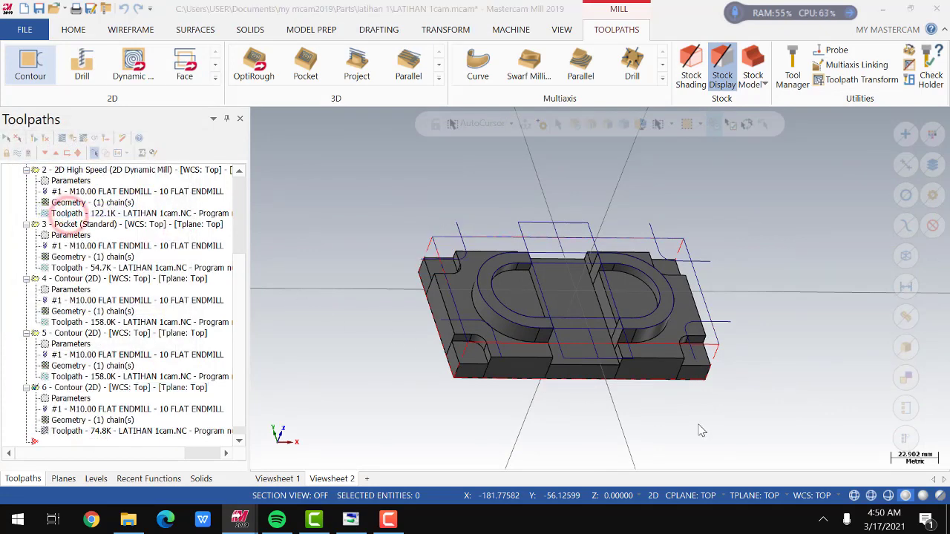
middle_drag(655, 447, 616, 473)
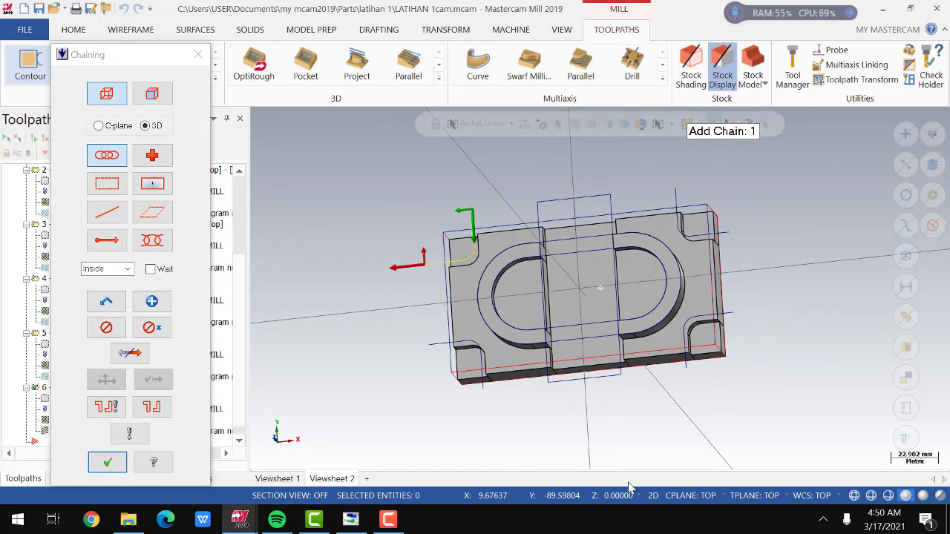
click(436, 342)
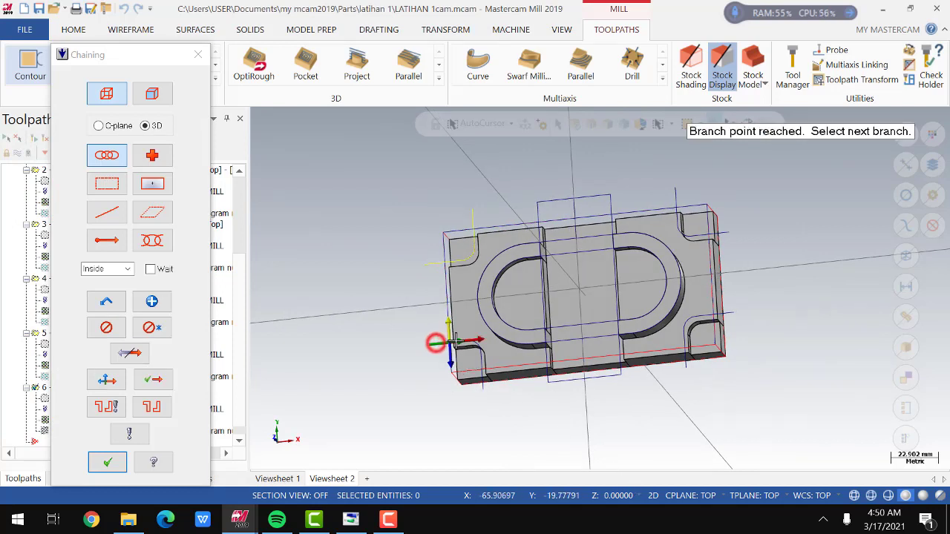
click(482, 376)
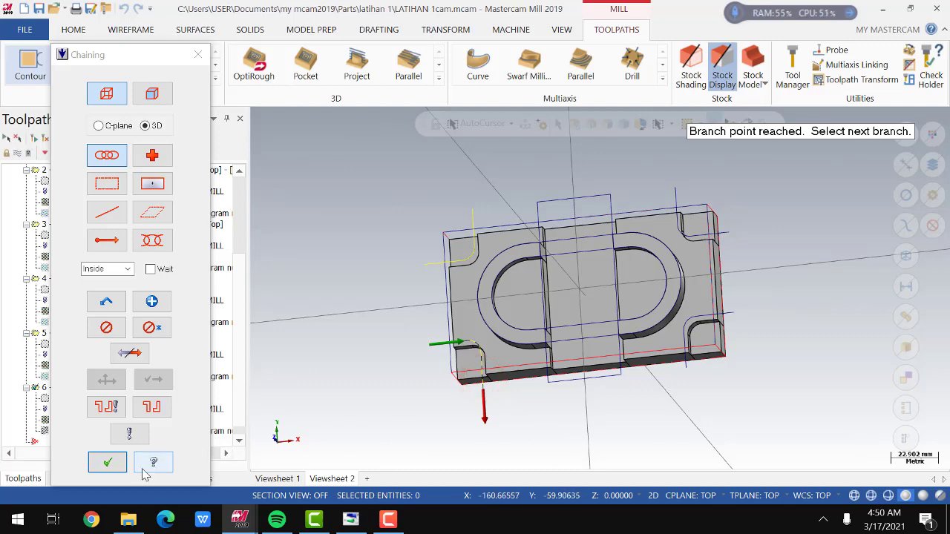
click(112, 463)
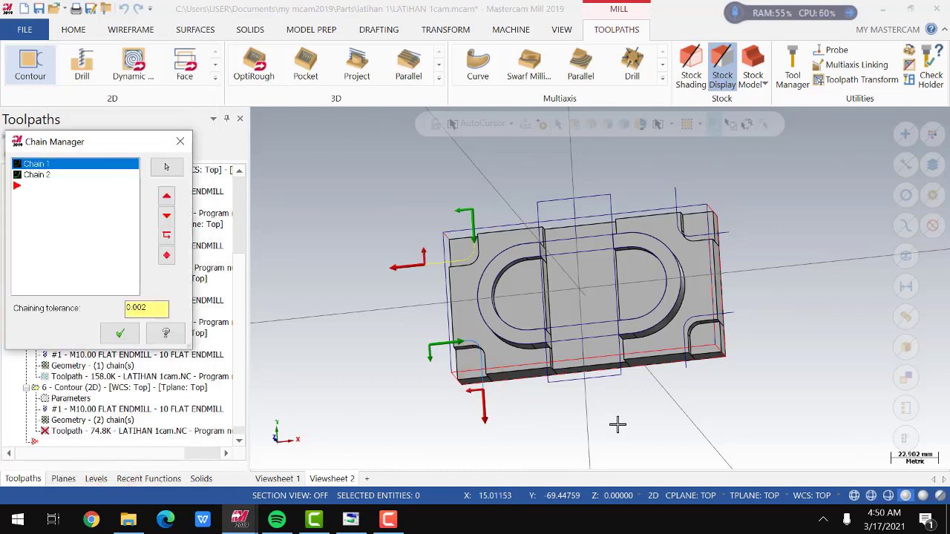
- Add a chain for the lower-right corner pocket, running from its lower extension line to its right one
click(688, 369)
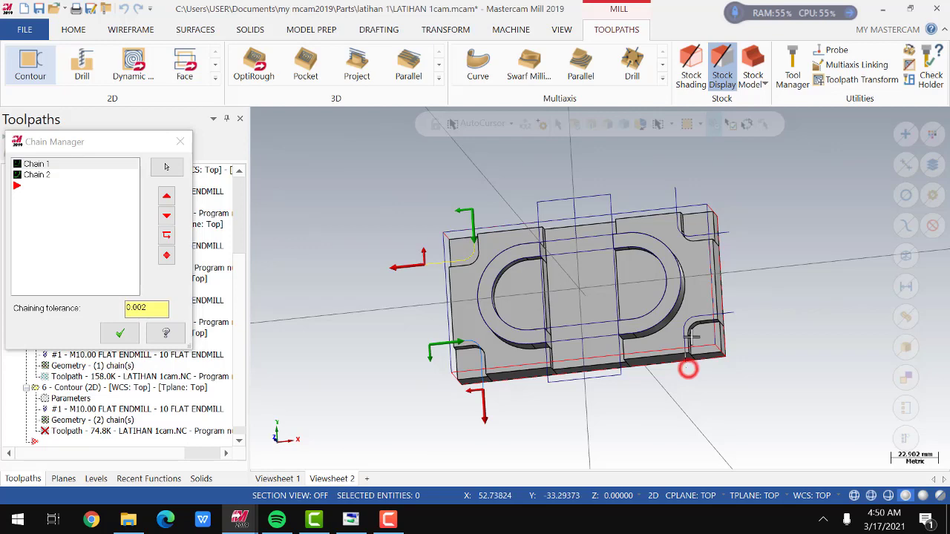
right_click(84, 213)
click(98, 214)
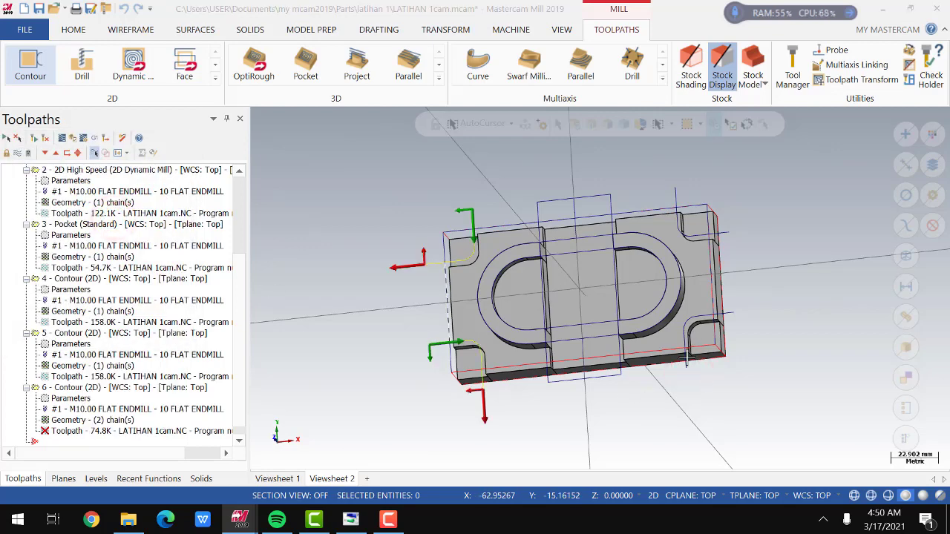
click(686, 362)
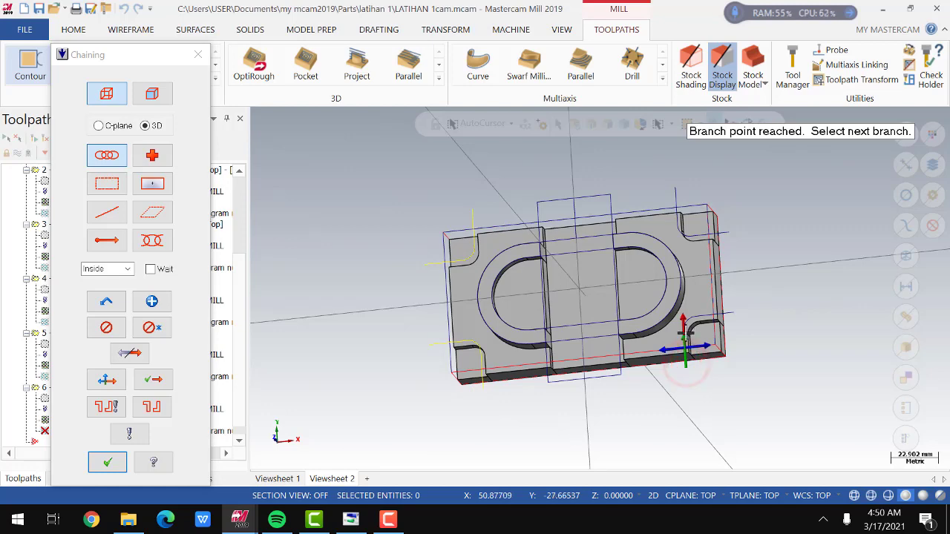
click(703, 323)
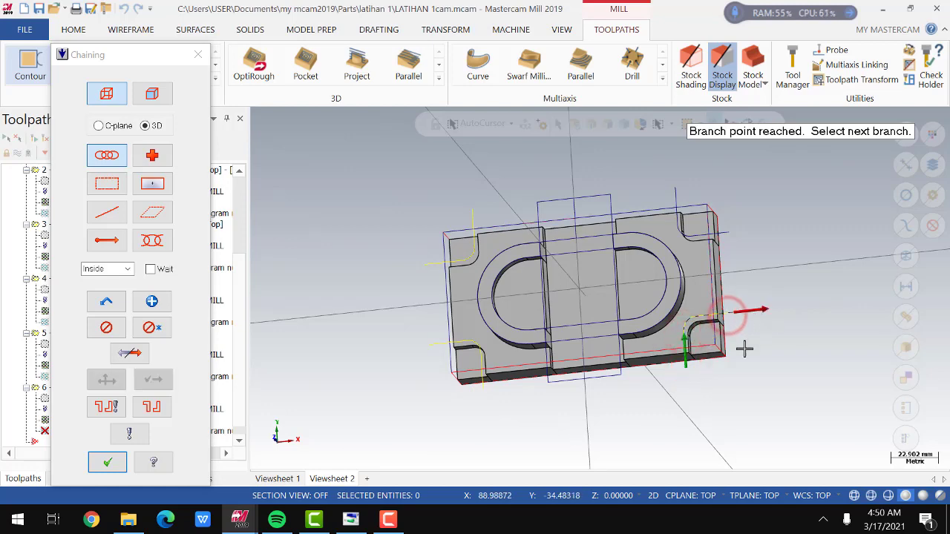
scroll(705, 359, up, 4)
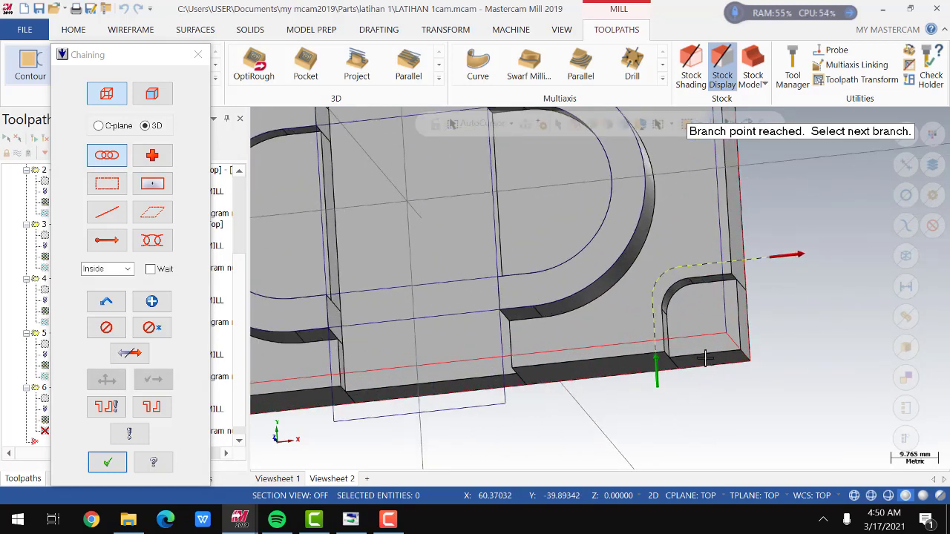
scroll(704, 358, up, 1)
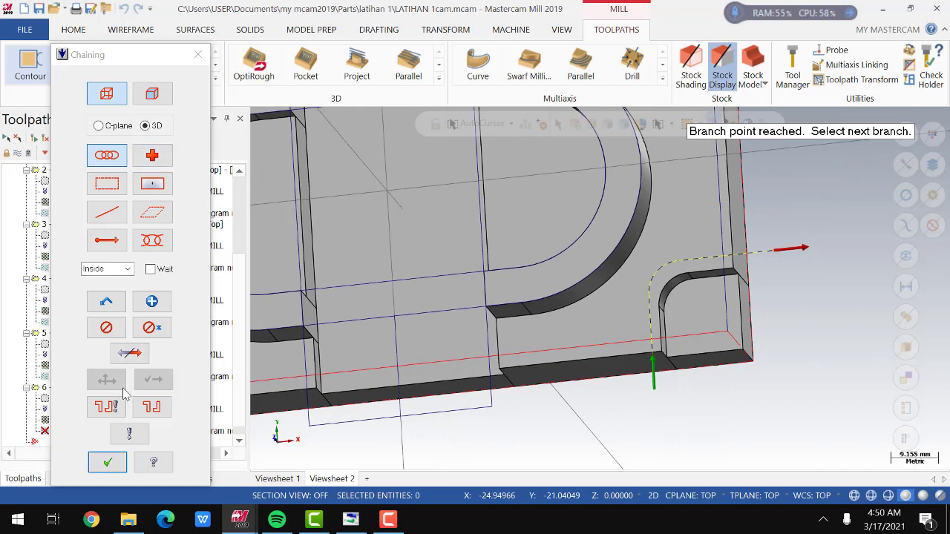
click(107, 463)
- Add a chain for the upper-right corner pocket, running from its right extension line to its upper one
right_click(77, 211)
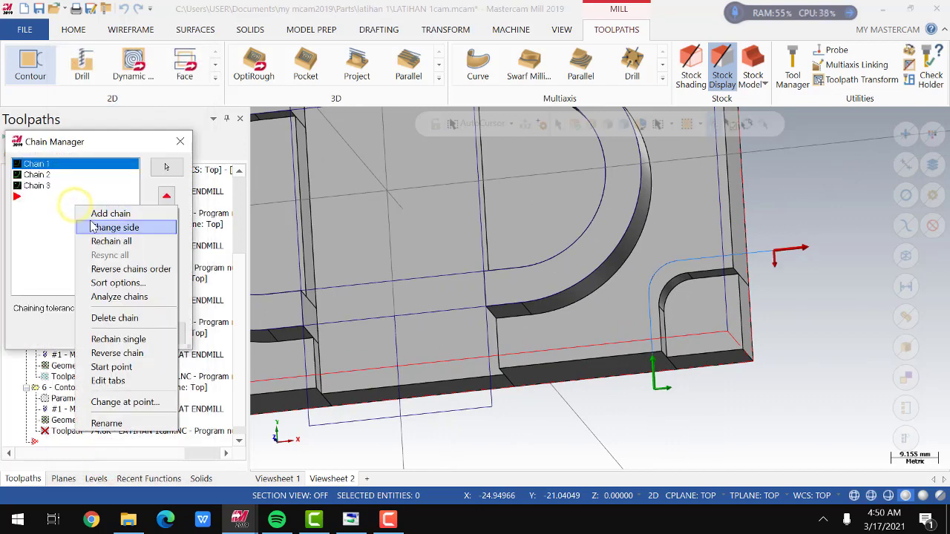
click(108, 213)
scroll(545, 428, down, 4)
middle_drag(545, 428, 668, 245)
click(673, 186)
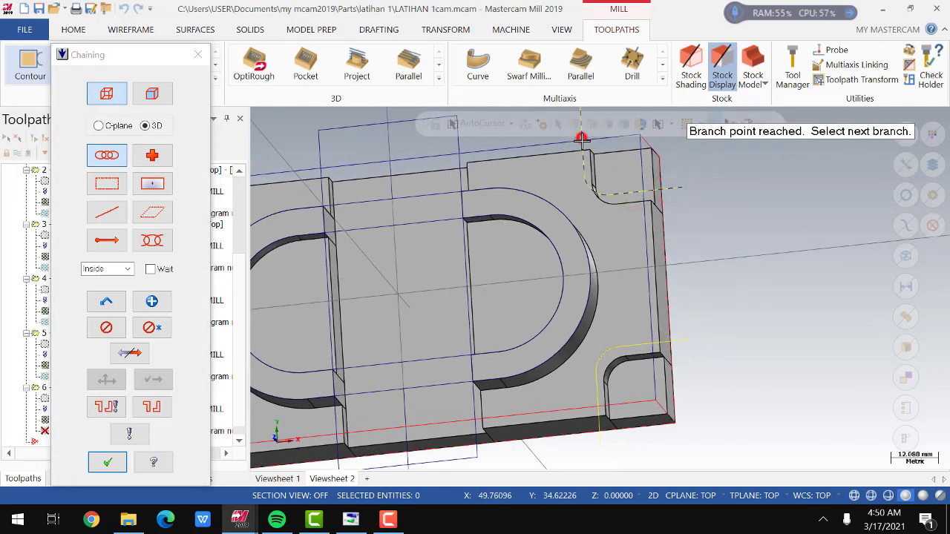
scroll(601, 371, down, 3)
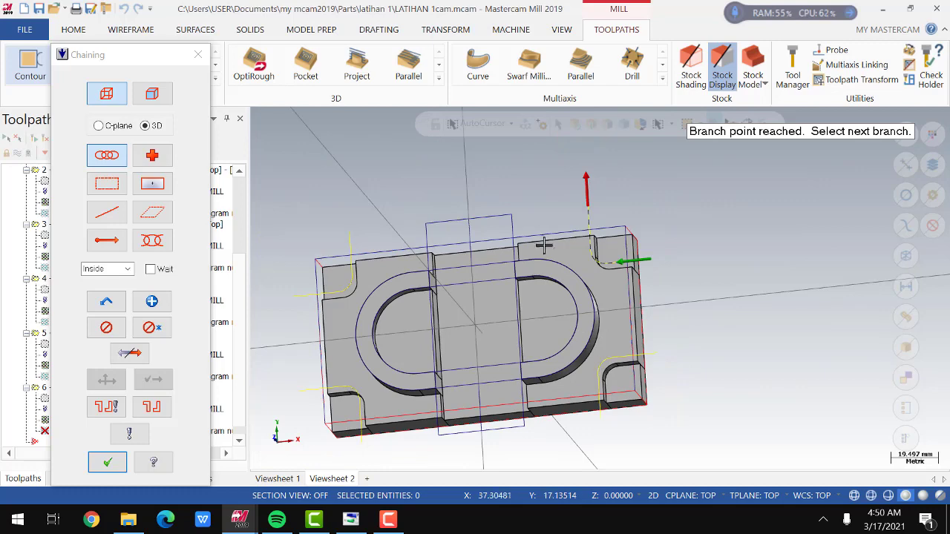
click(107, 462)
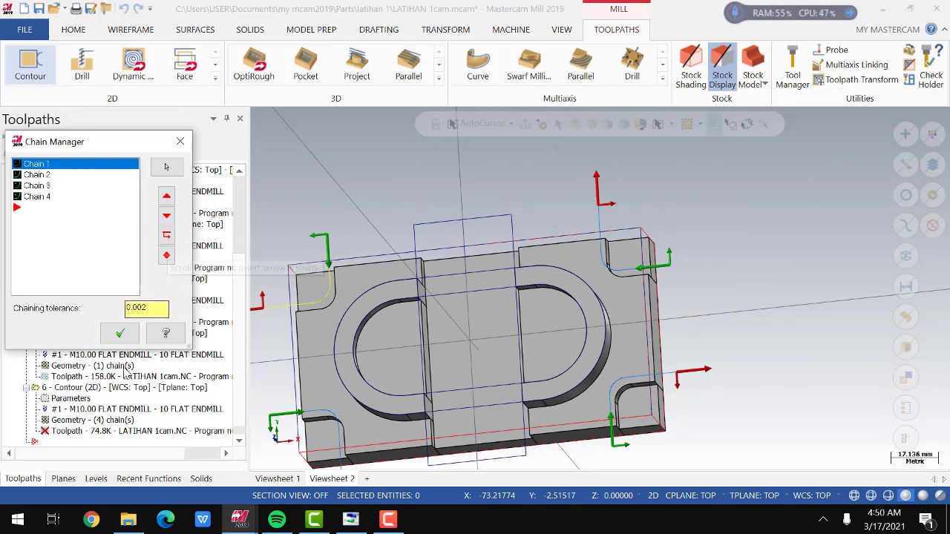
- Accept the four corner chains and regenerate the contour toolpath
click(119, 333)
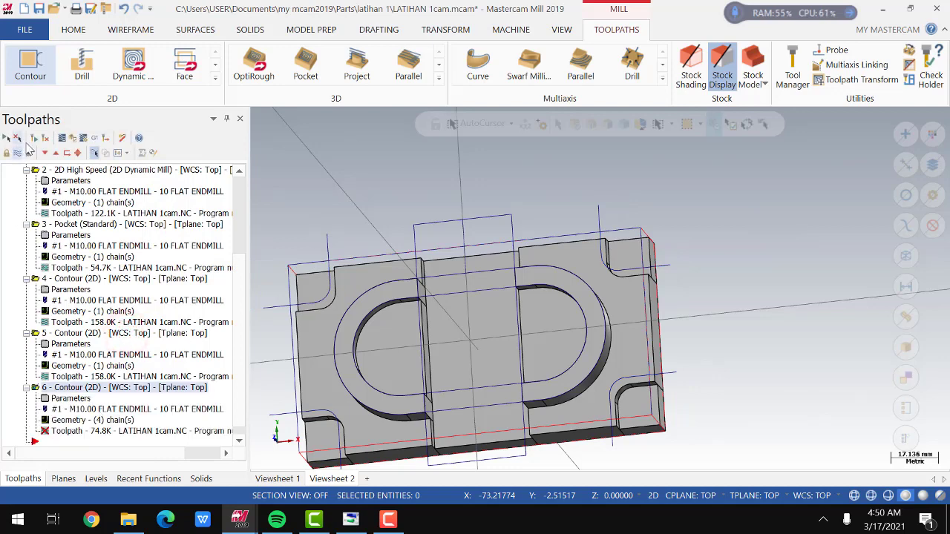
click(33, 139)
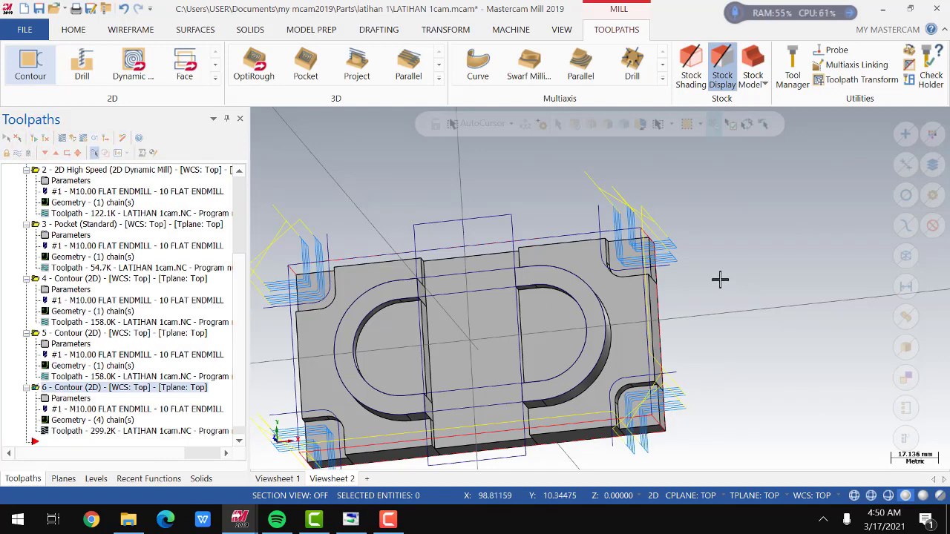
scroll(730, 282, down, 3)
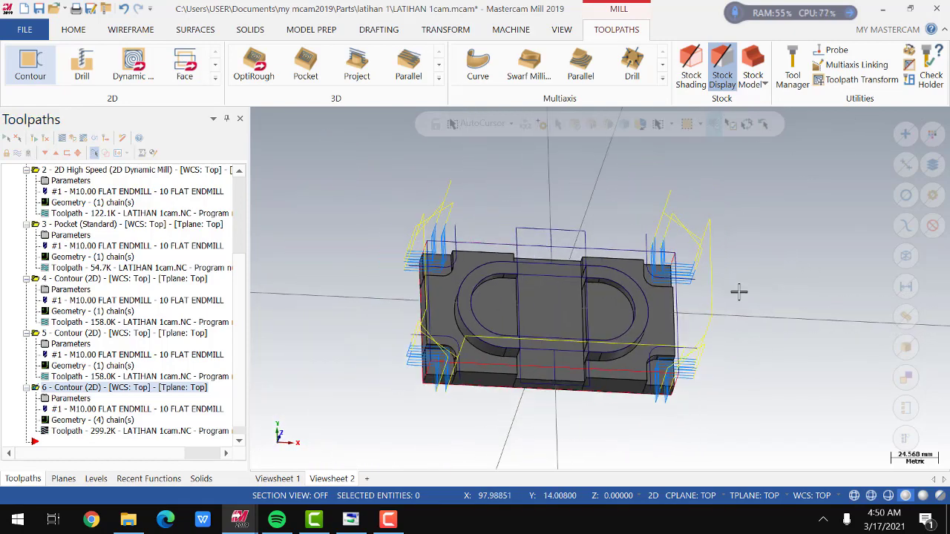